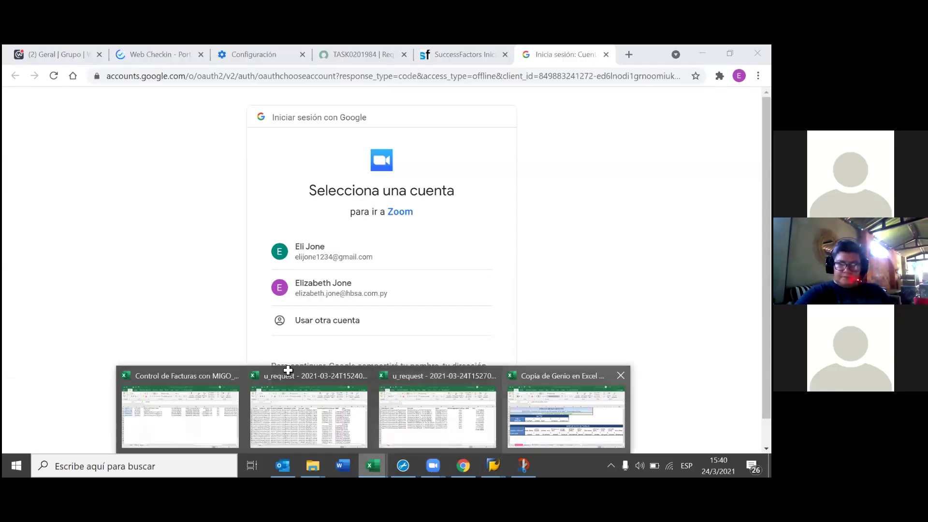
- Switch from Chrome to the 'Copia de Genio en Excel' workbook using its taskbar preview
left_click(280, 371)
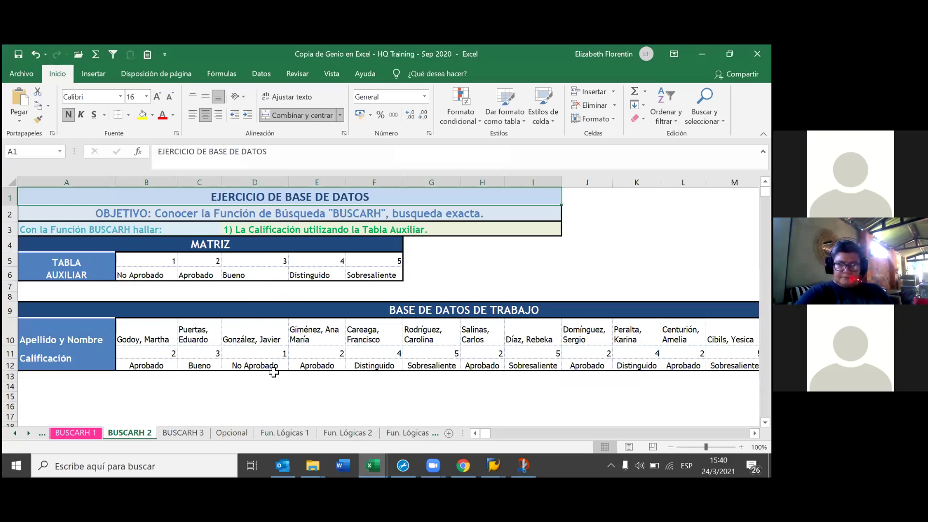
key("ctrl+Page_Up")
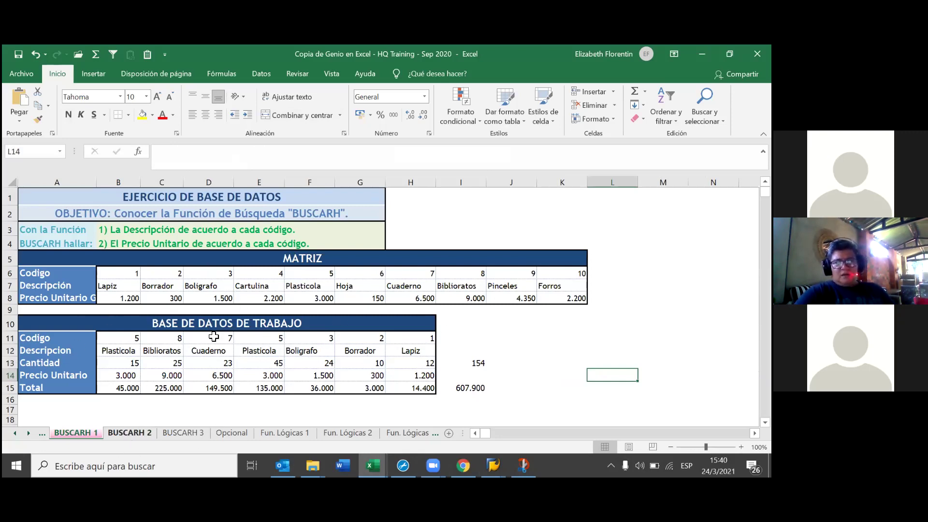
key("ctrl+Page_Down")
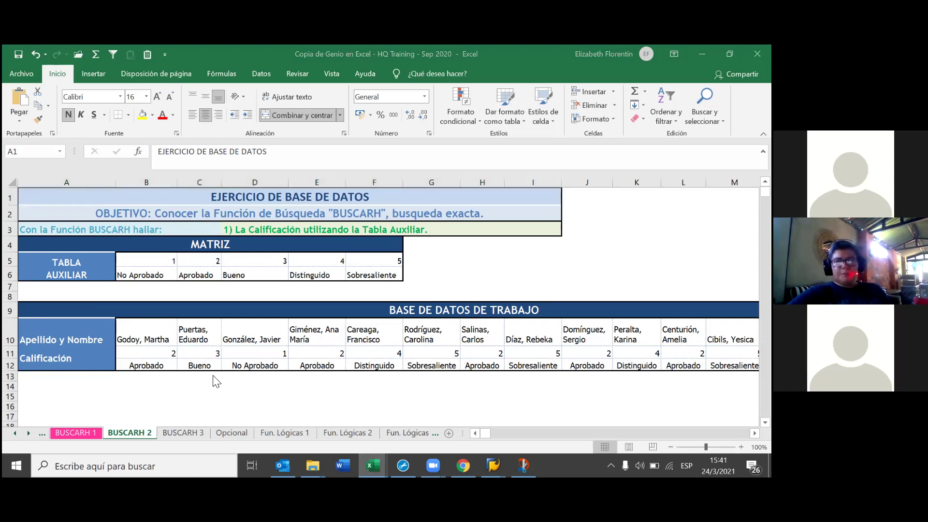
- Select B12 through P12 and clear the Calificación grade labels from row 12
left_click(156, 359)
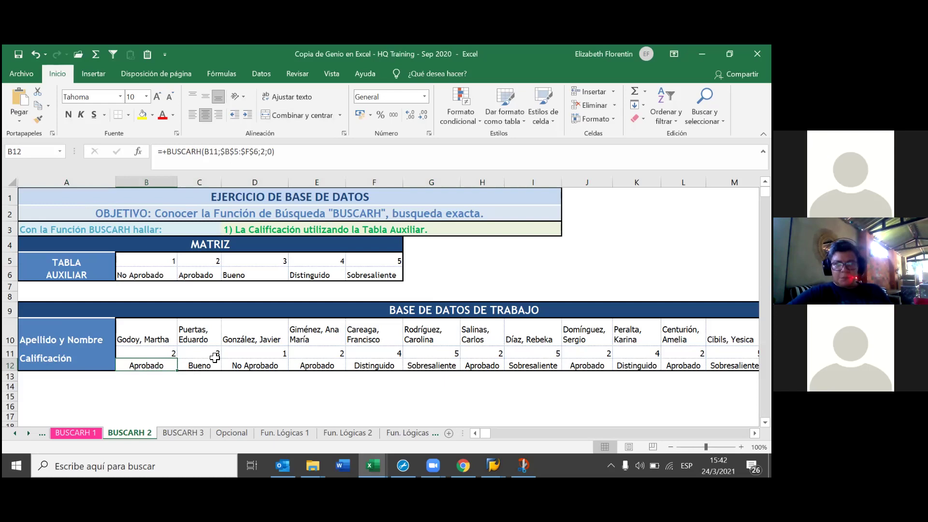
key("ctrl+shift+Right")
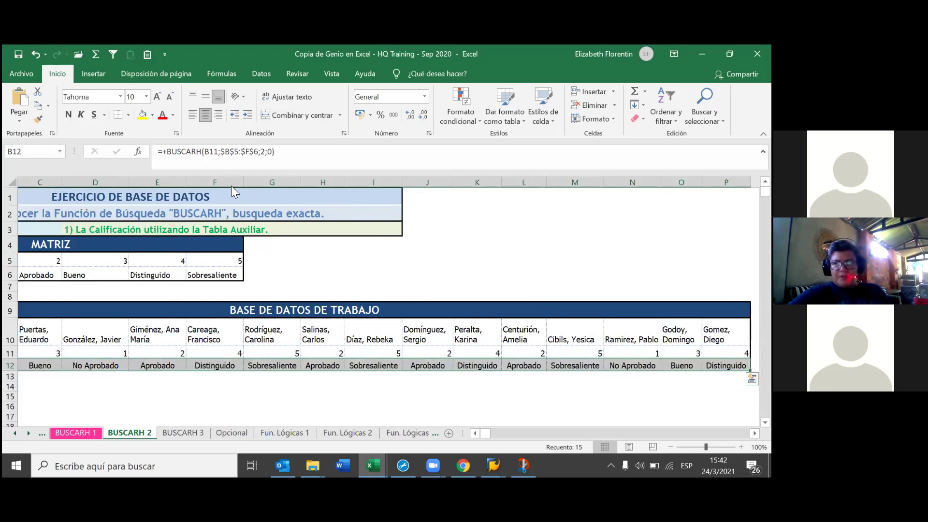
left_click(474, 433)
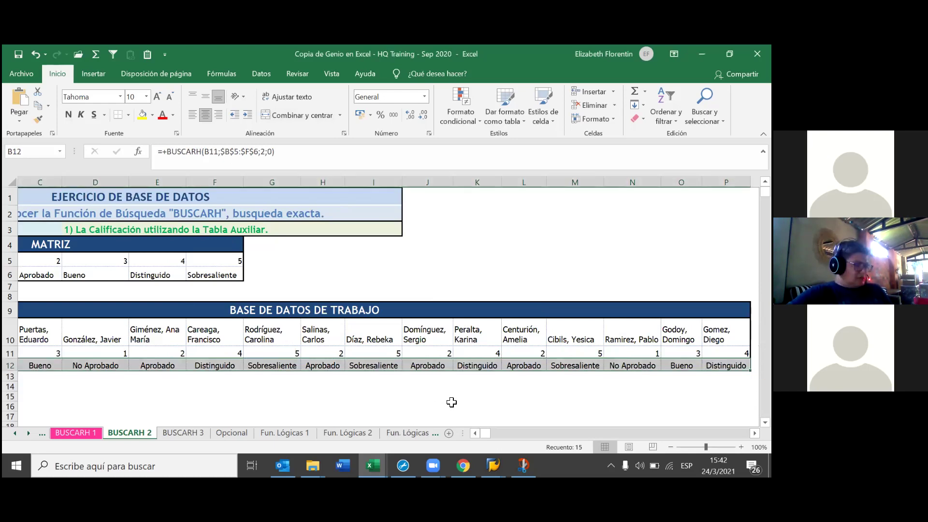
key("ctrl+z")
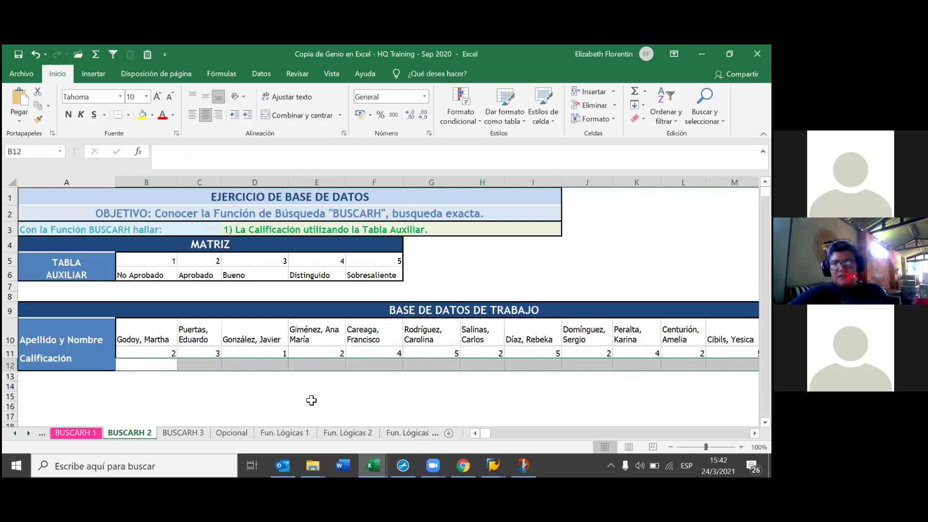
left_click(311, 401)
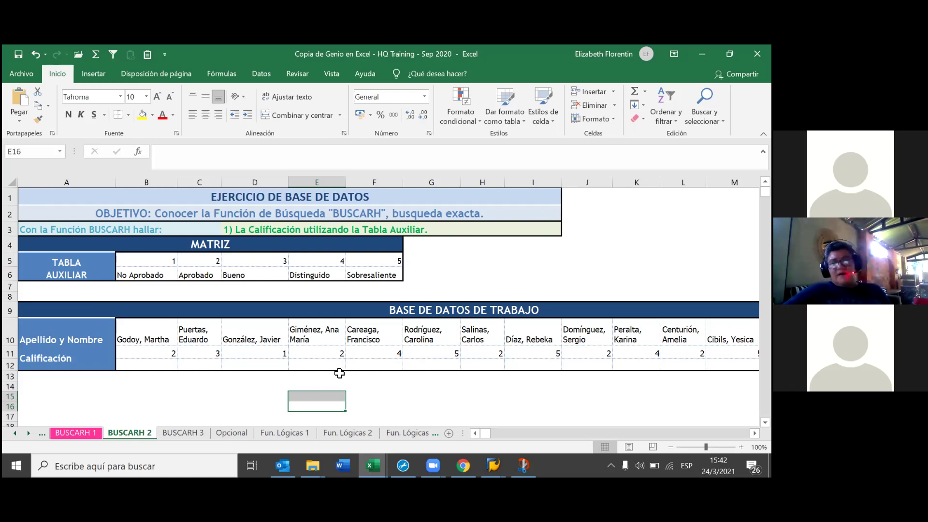
left_click(167, 364)
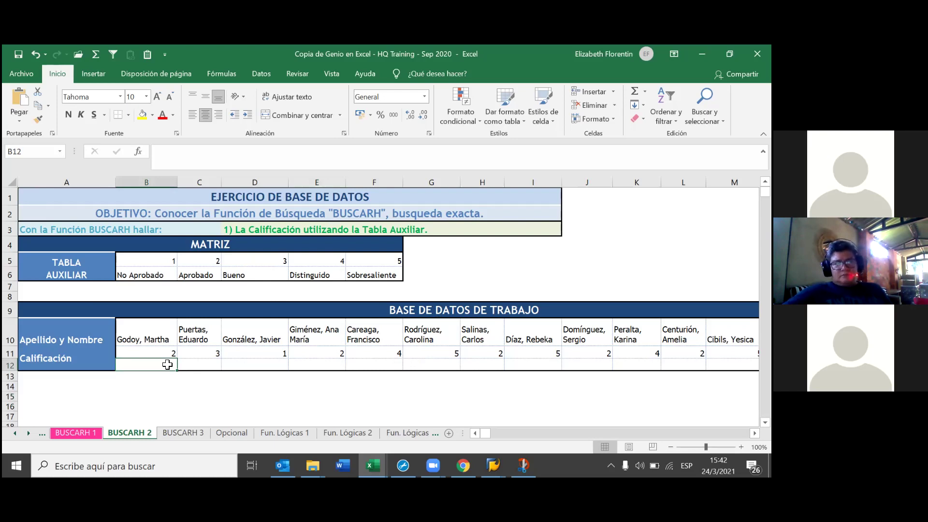
- In B12, start =BUSCARH( with B11 as the lookup value, giving =BUSCARH(B11;
type("=b")
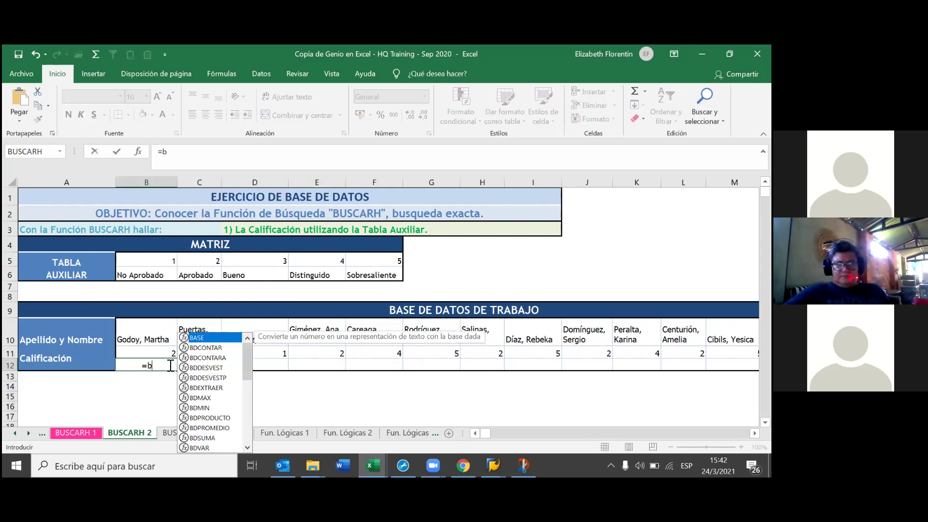
type("us")
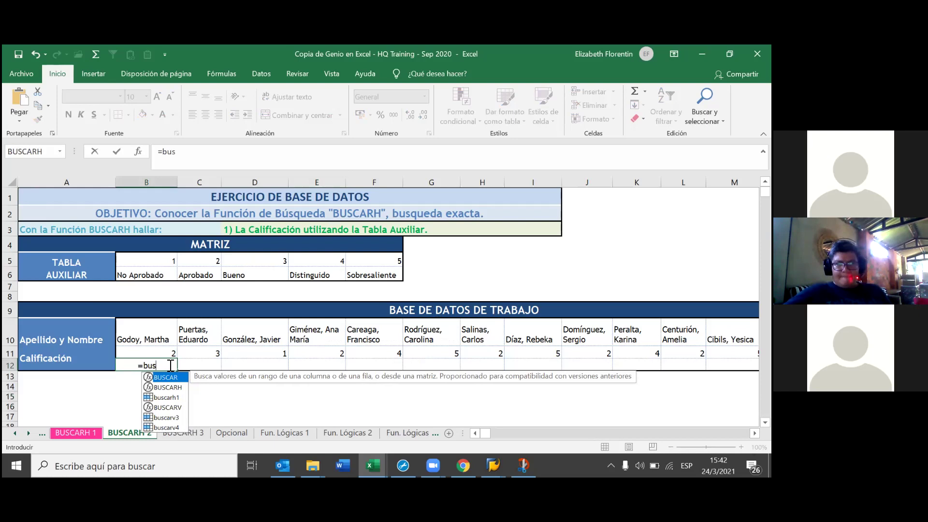
type("cr")
key("BackSpace")
type("ar")
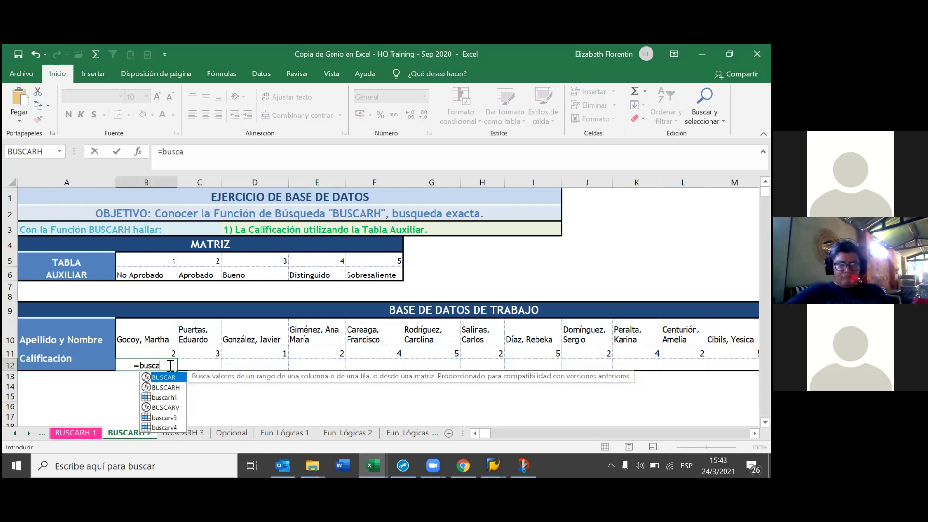
double_click(163, 388)
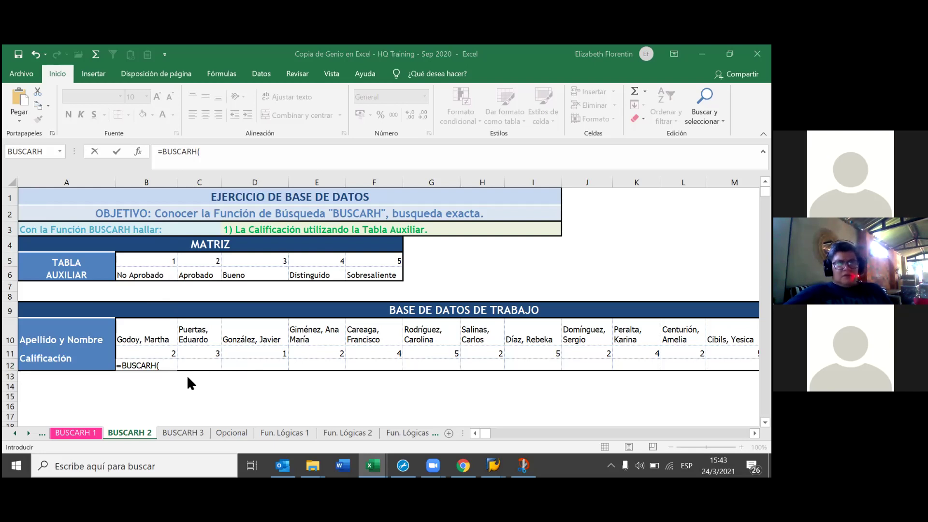
left_click(154, 352)
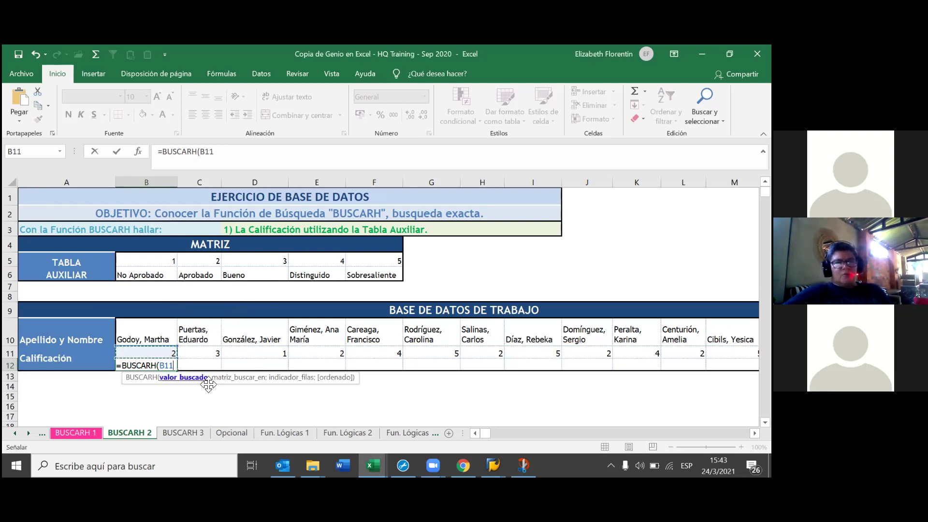
type(";")
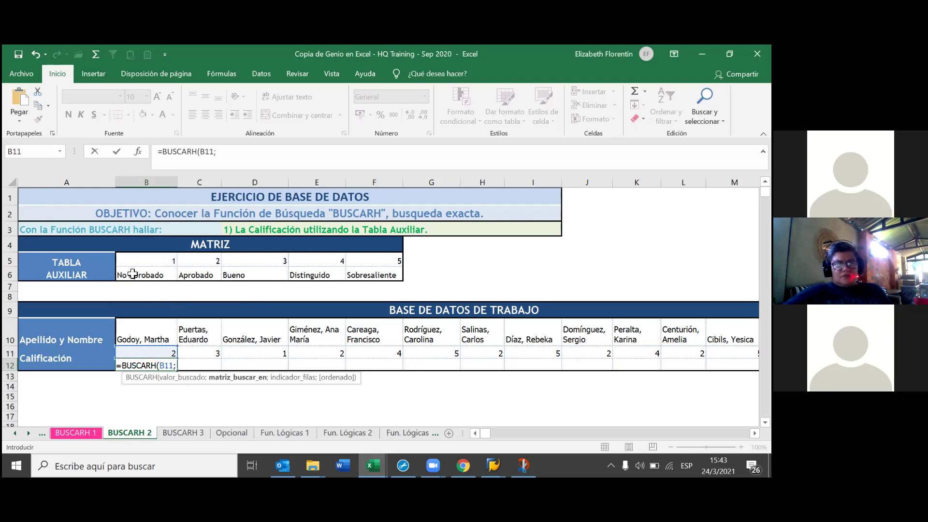
- Add $B$5:$F$6 as the absolute lookup table, keeping B11 a relative reference
mouse_move(131, 260)
left_mouse_down()
mouse_move(238, 277)
mouse_move(382, 276)
left_mouse_up()
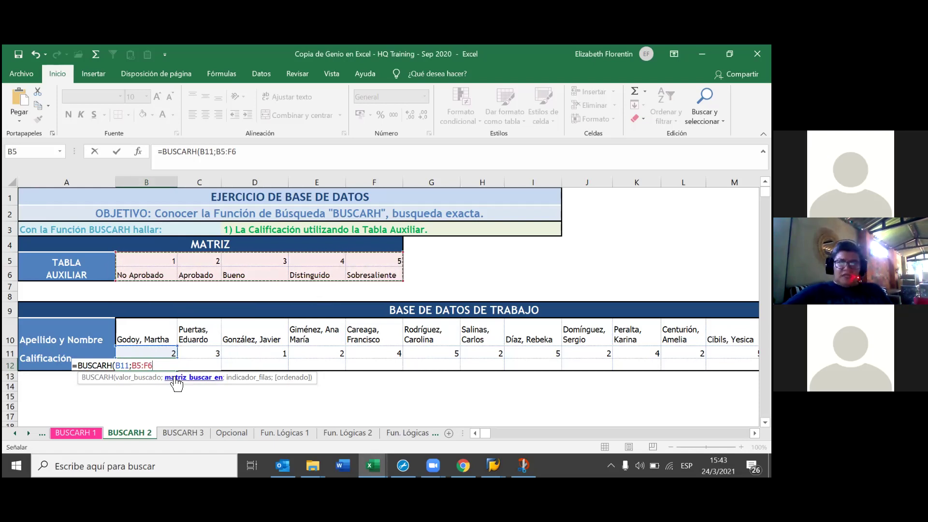
key("F4")
double_click(124, 366)
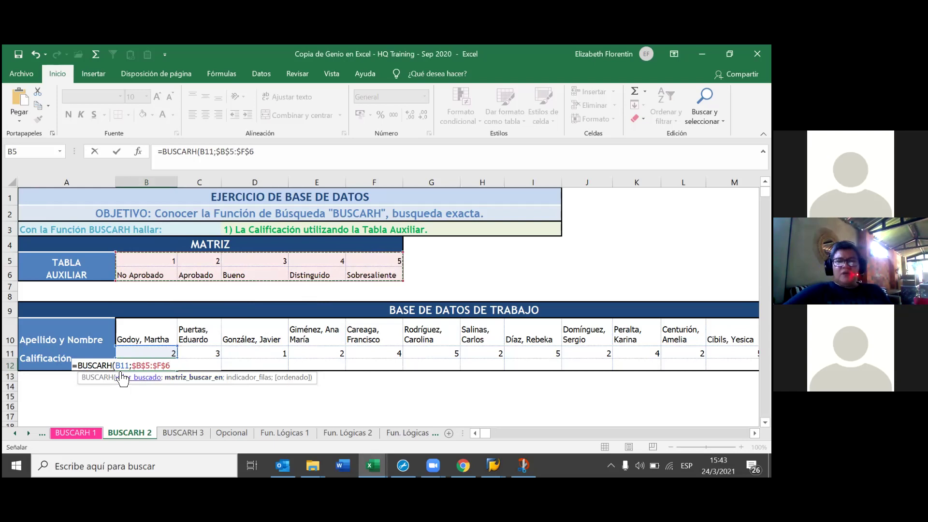
key("F4")
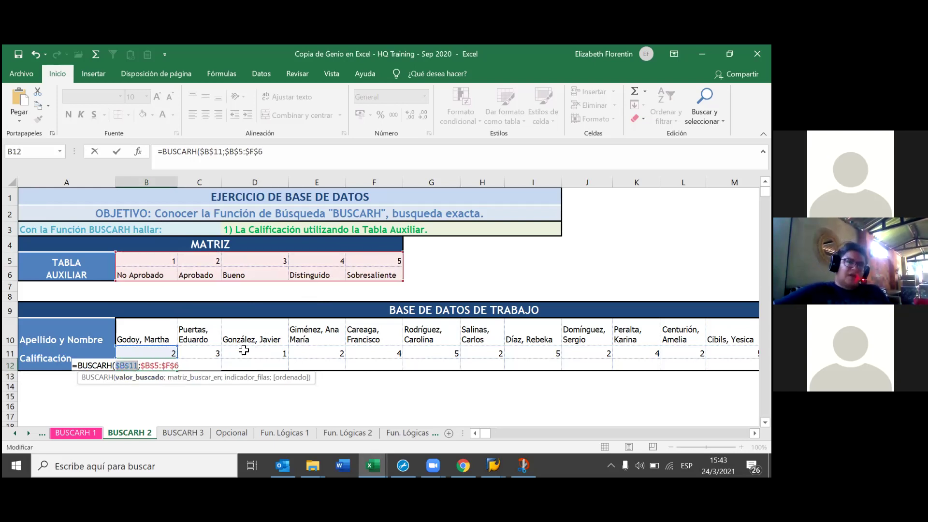
left_click(194, 369)
type(";")
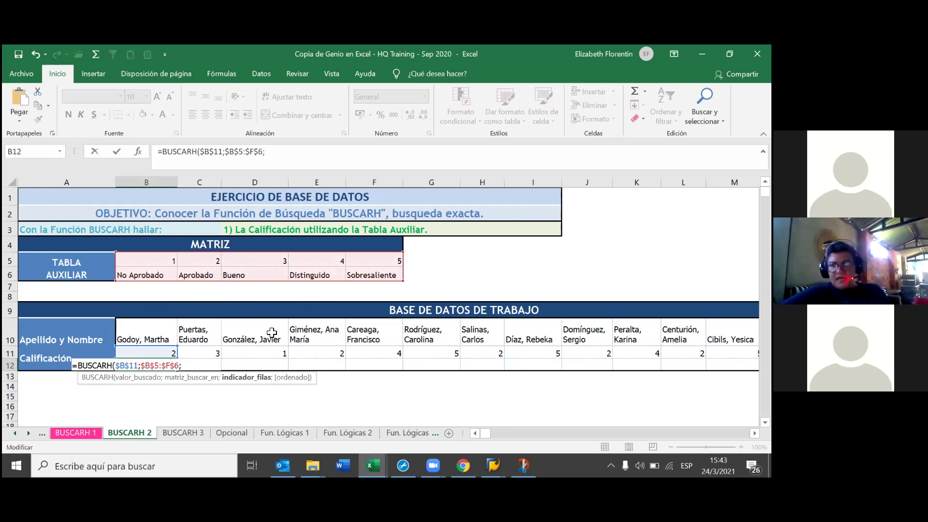
left_click(140, 368)
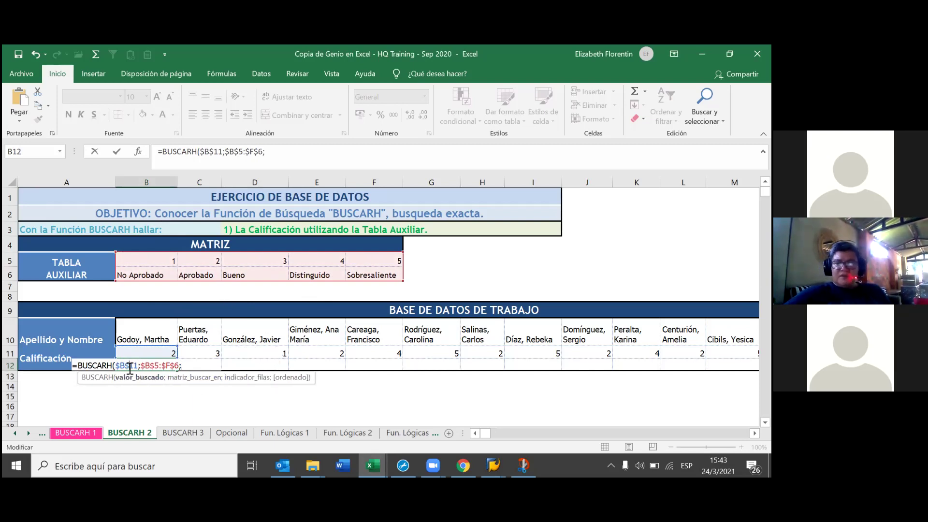
key("BackSpace")
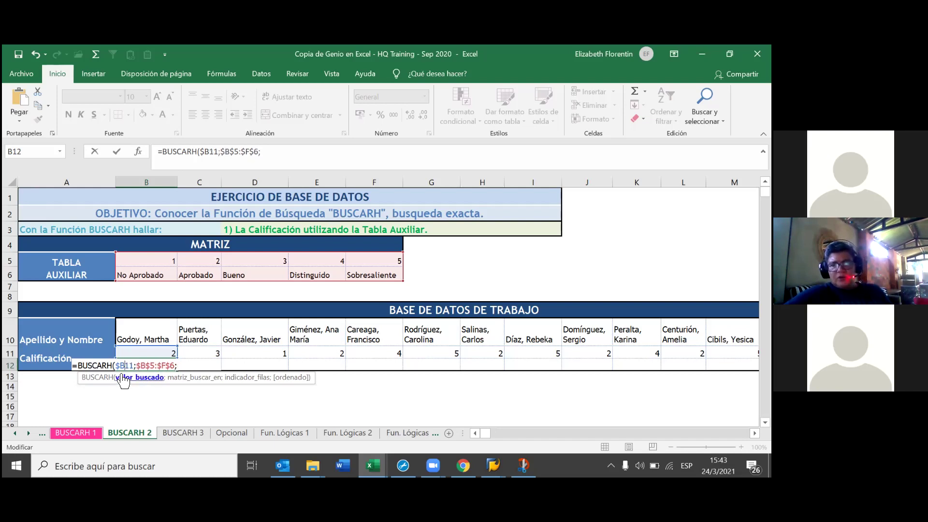
key("BackSpace")
type("2")
left_click(184, 367)
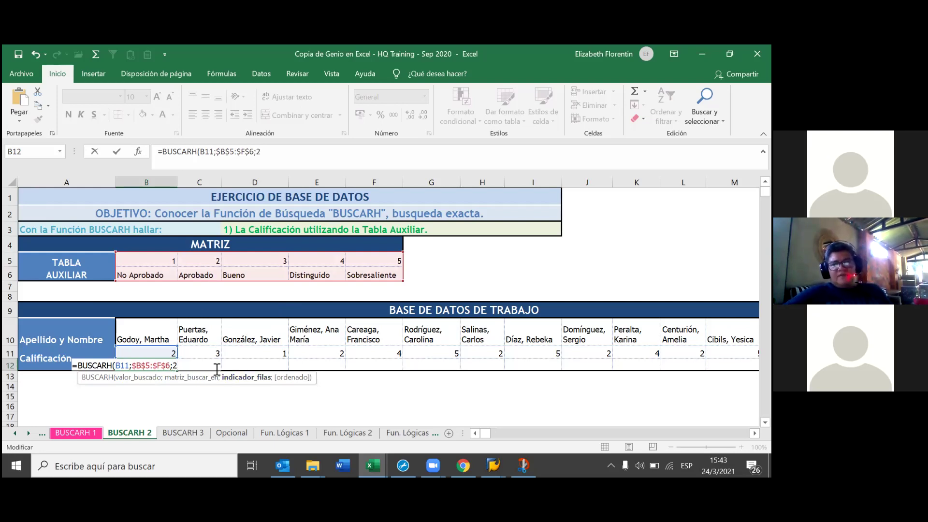
- Finish with row 2 and exact match 0, committing =BUSCARH(B11;$B$5:$F$6;2;0)
type(";")
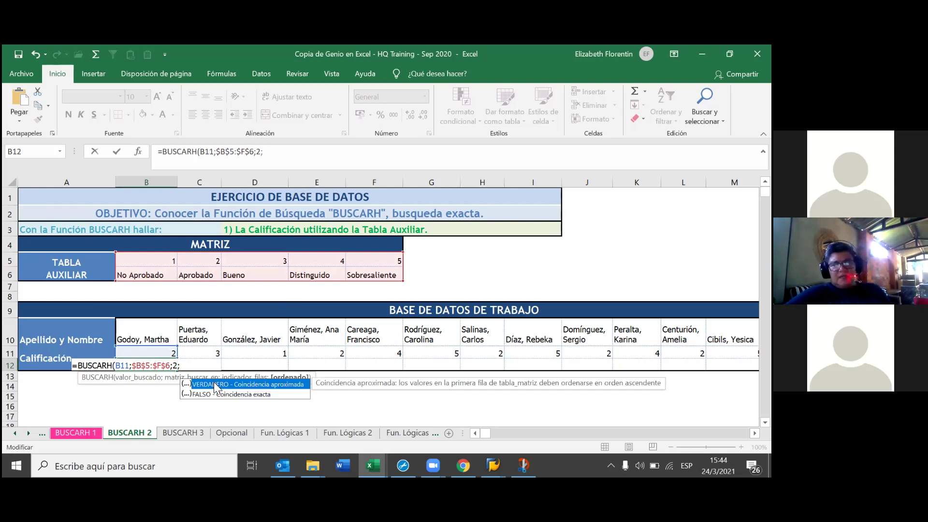
left_click(215, 394)
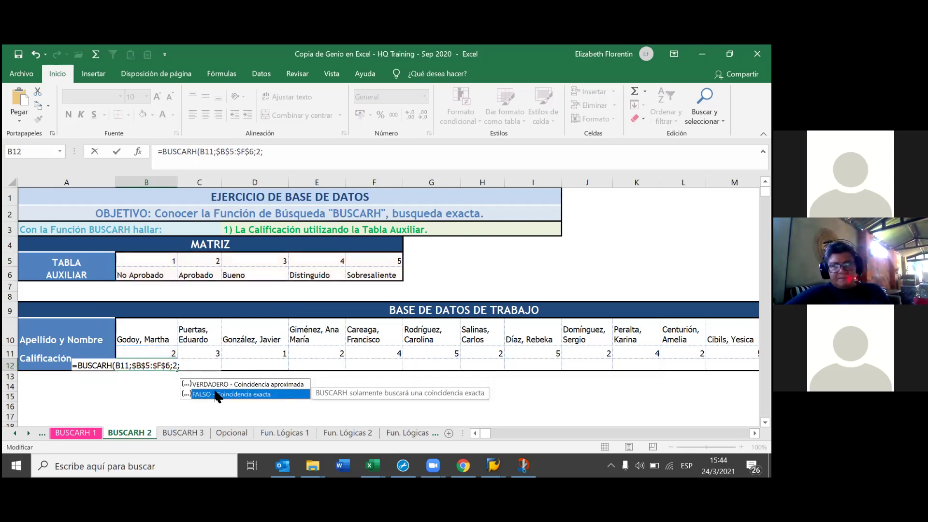
left_click(189, 366)
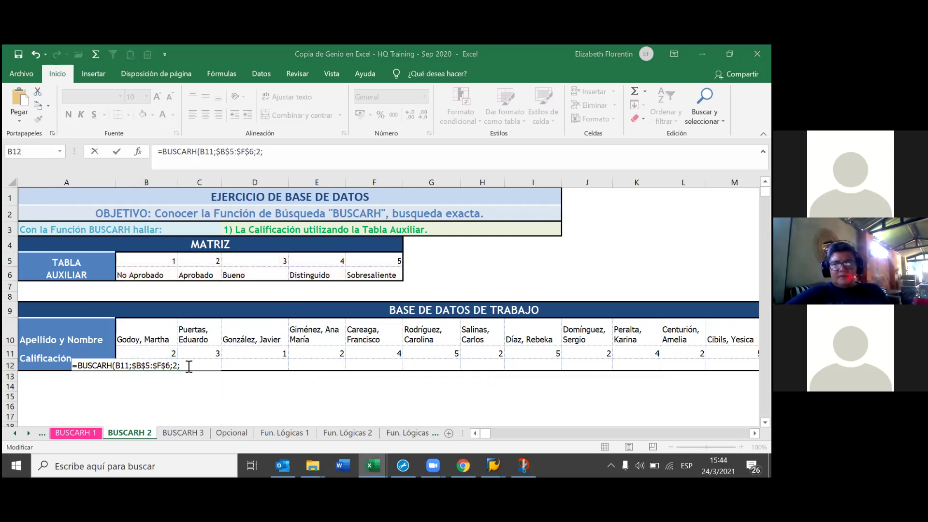
left_click(187, 369)
type("0")
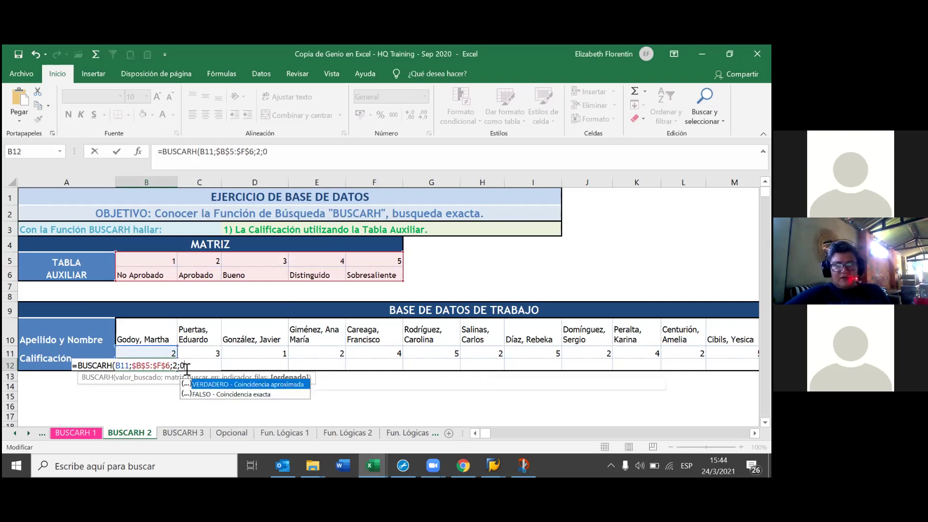
type(")")
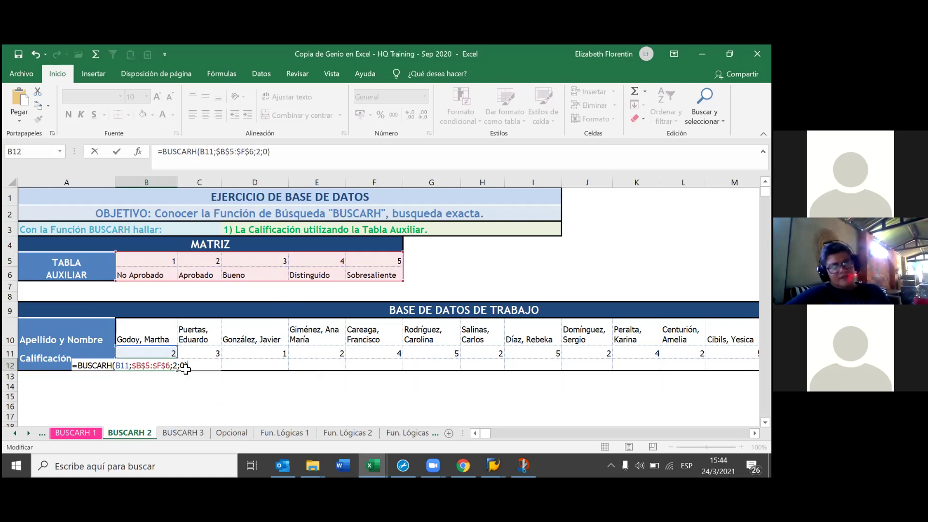
key("Return")
left_click(159, 366)
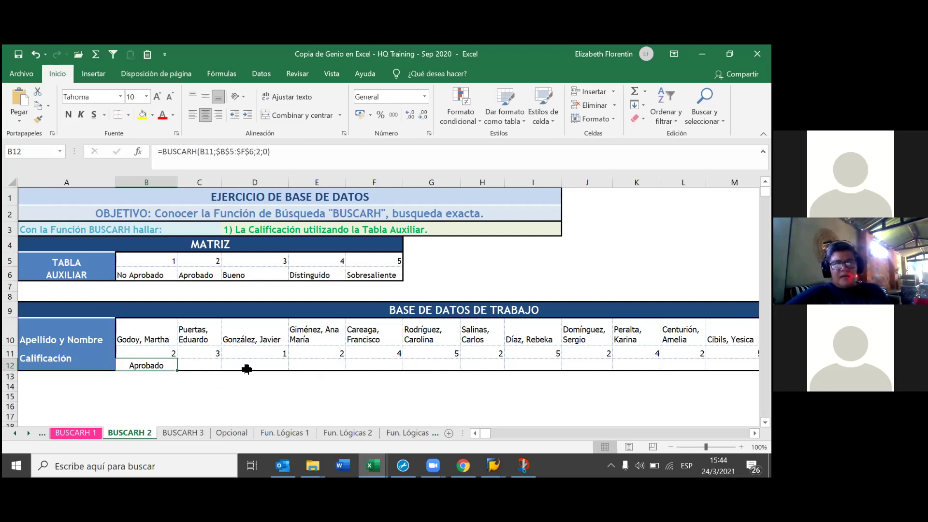
- Fill the B12 formula across row 12 to column P using Fill Without Formatting
left_click(314, 379)
left_click(172, 365)
mouse_move(179, 372)
left_mouse_down()
mouse_move(761, 366)
mouse_move(681, 366)
left_mouse_up()
left_click(530, 396)
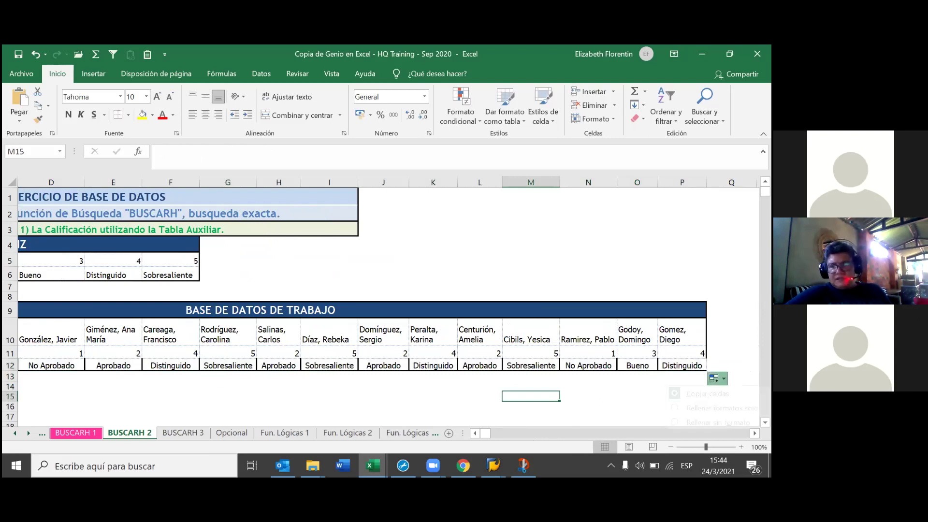
left_click(714, 377)
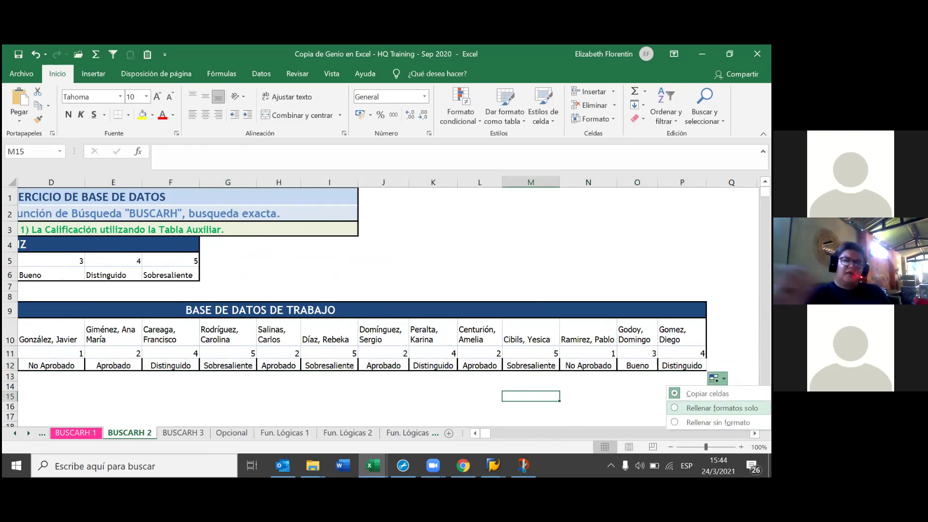
left_click(718, 422)
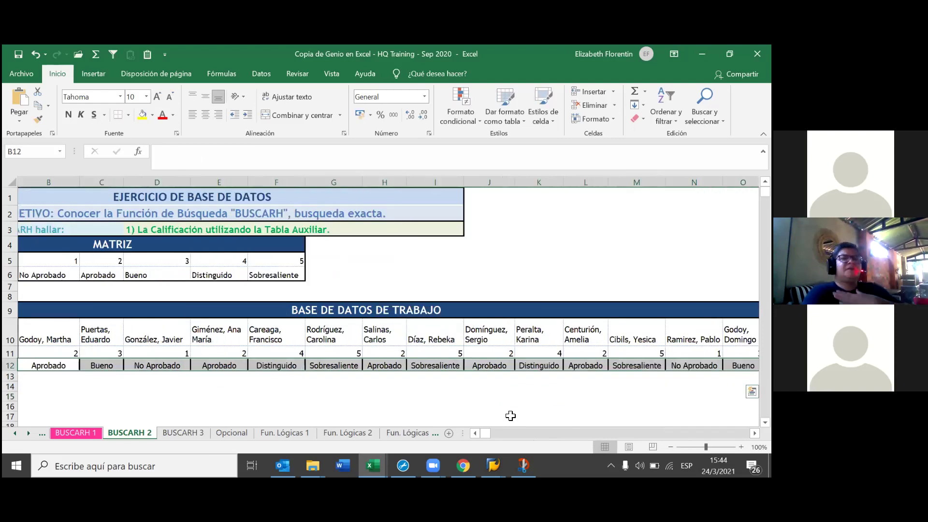
left_click(425, 382)
left_click(210, 377)
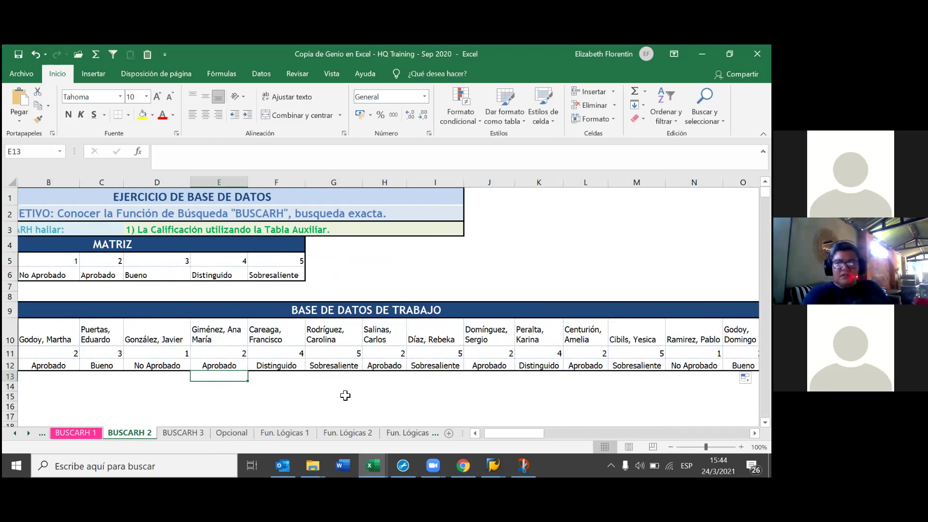
left_click(169, 264)
left_click(114, 363)
left_click(186, 360)
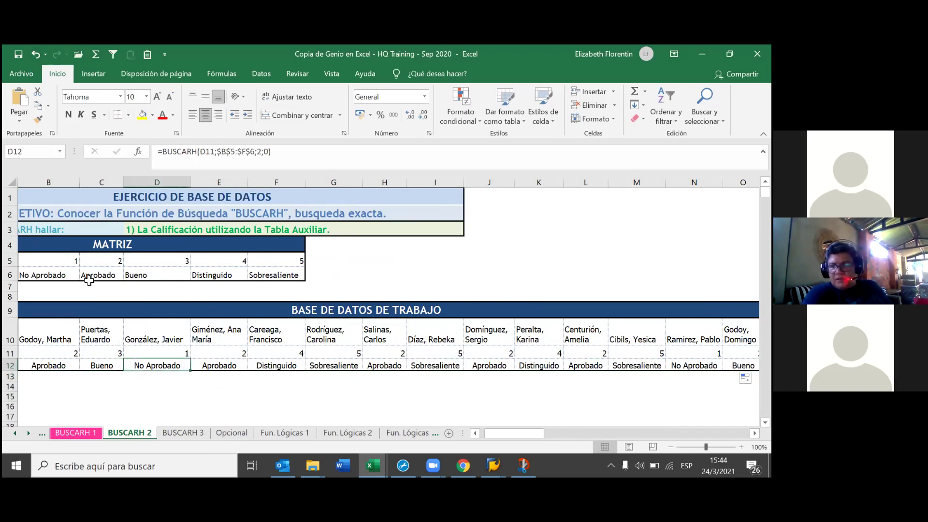
left_click(76, 264)
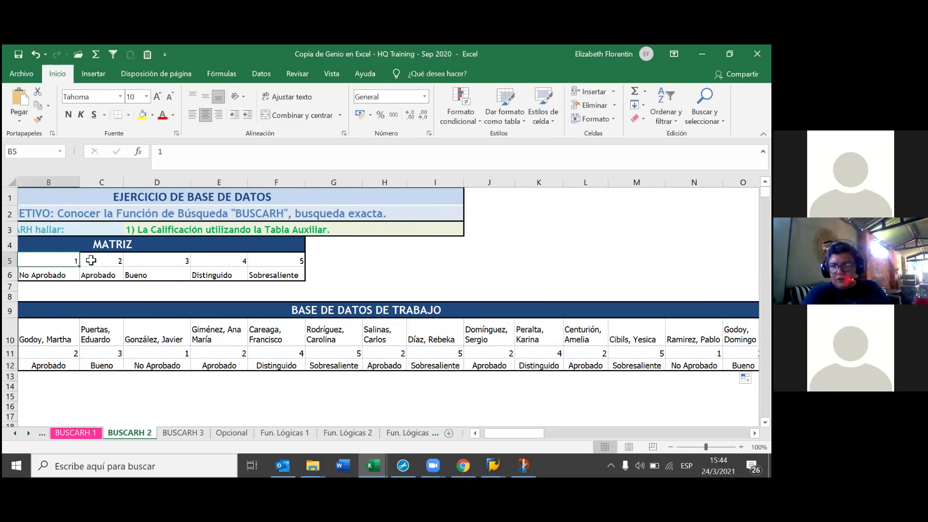
left_click(220, 364)
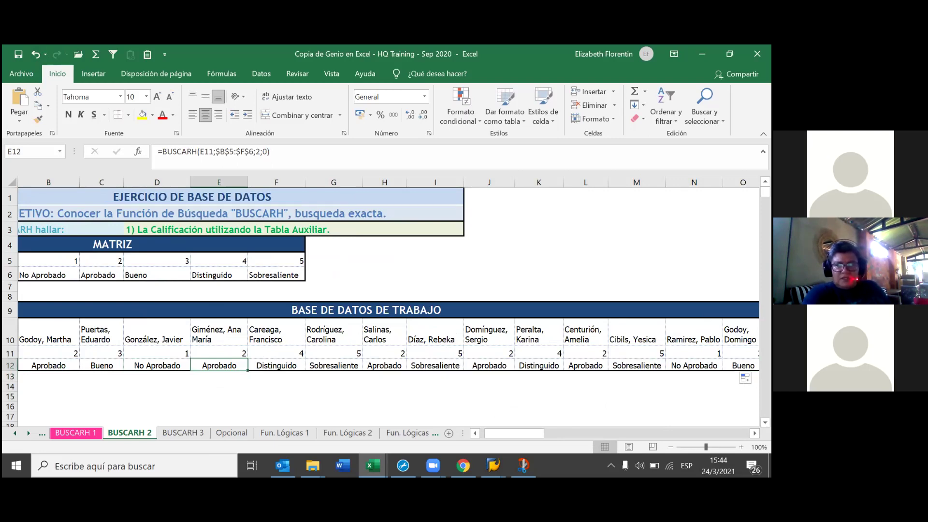
left_click(636, 364)
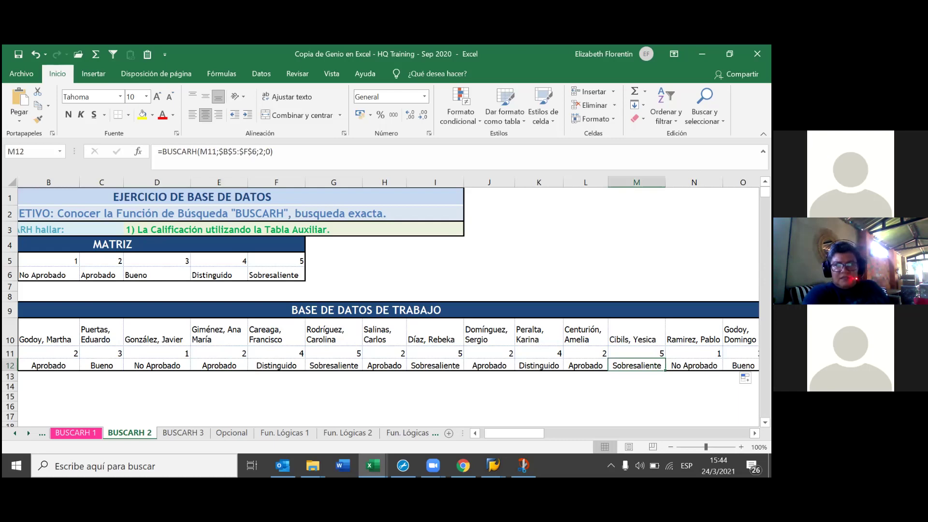
left_click(435, 366)
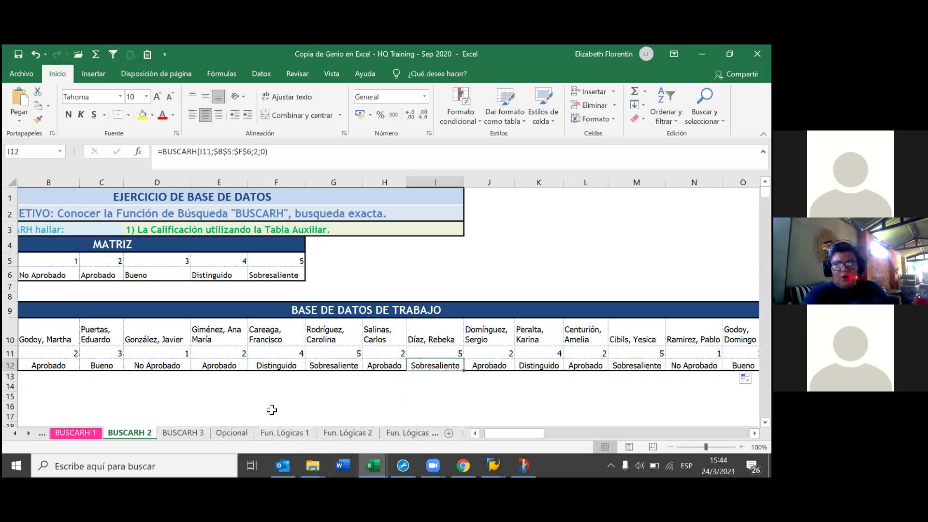
right_click(129, 433)
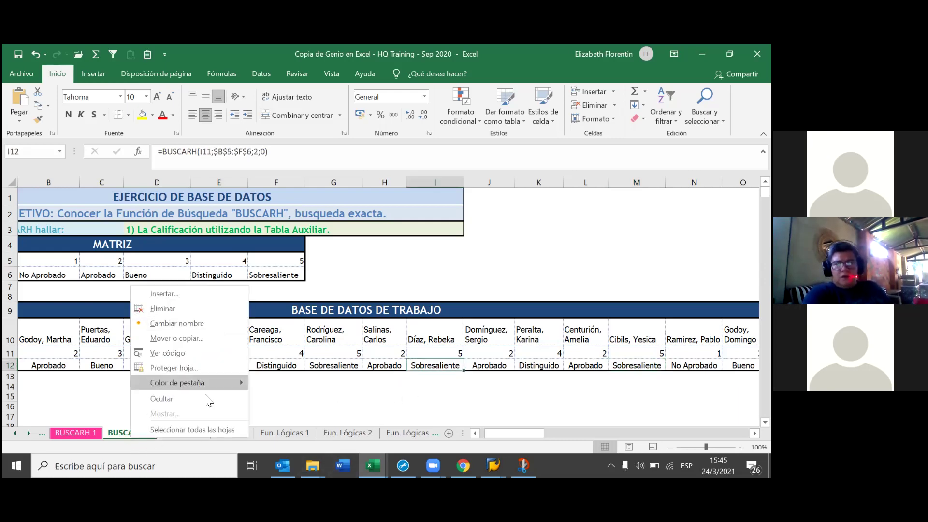
mouse_move(178, 382)
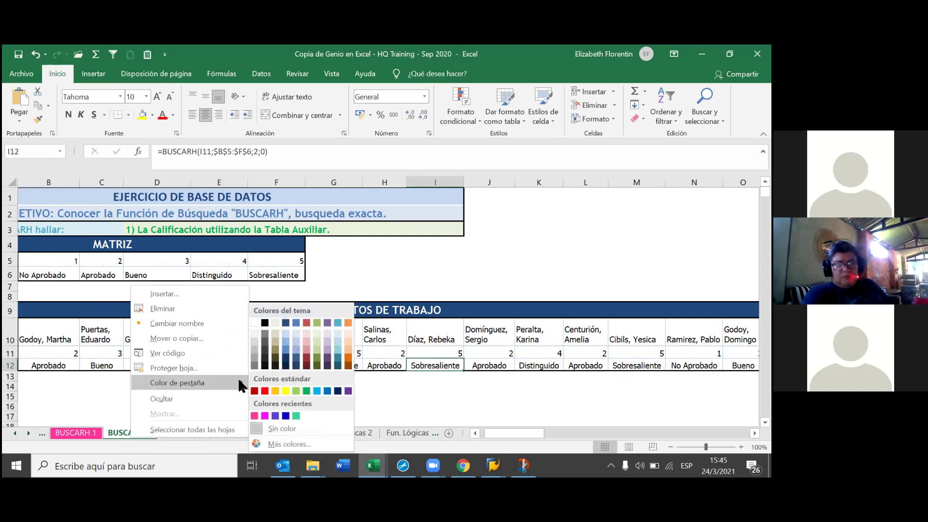
- Colour the BUSCARH 2 tab with the recent pink, glance at BUSCARH 3 and come back
left_click(254, 415)
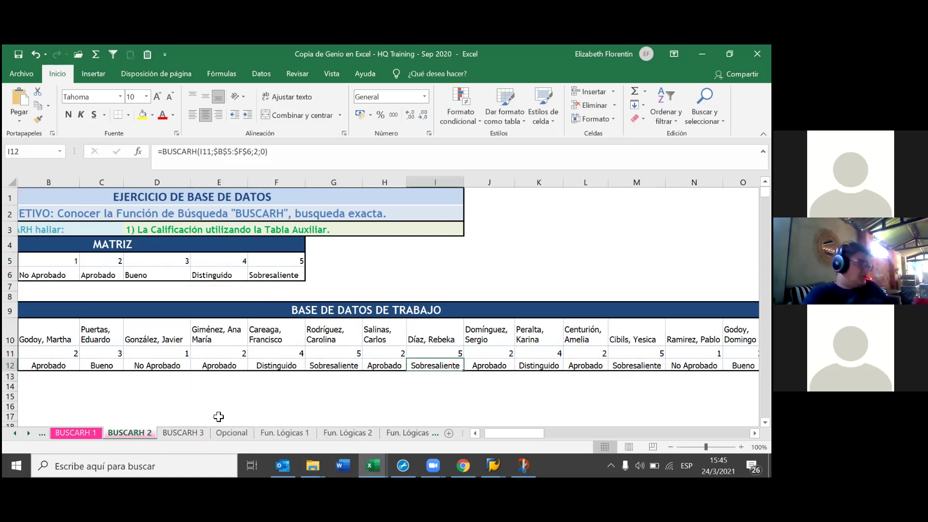
left_click(219, 416)
left_click(129, 435)
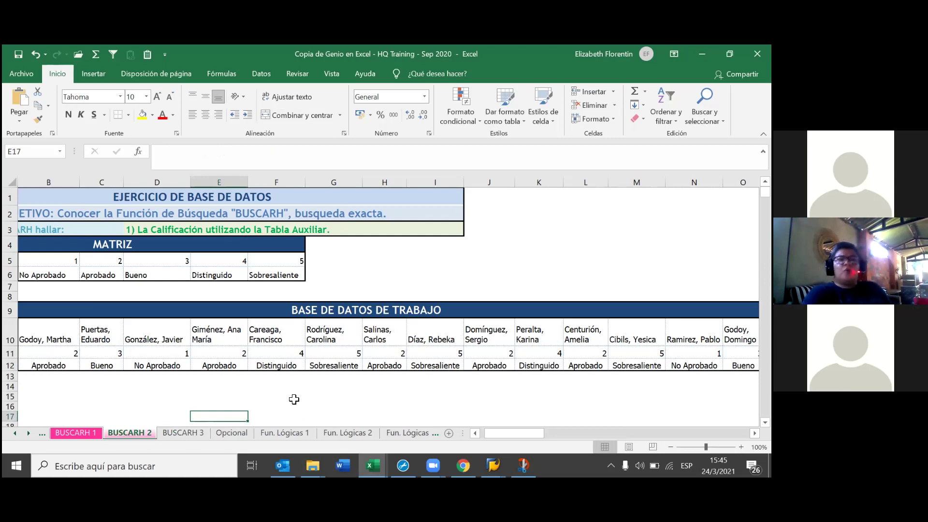
- Select B10, try Ordenar de Z a A, and accept the merged-cells size warning
left_click(65, 338)
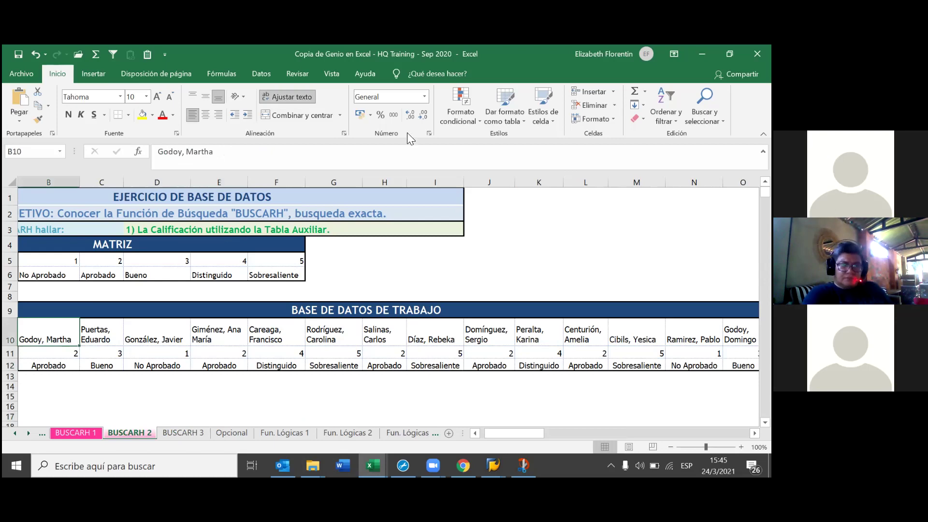
left_click(270, 76)
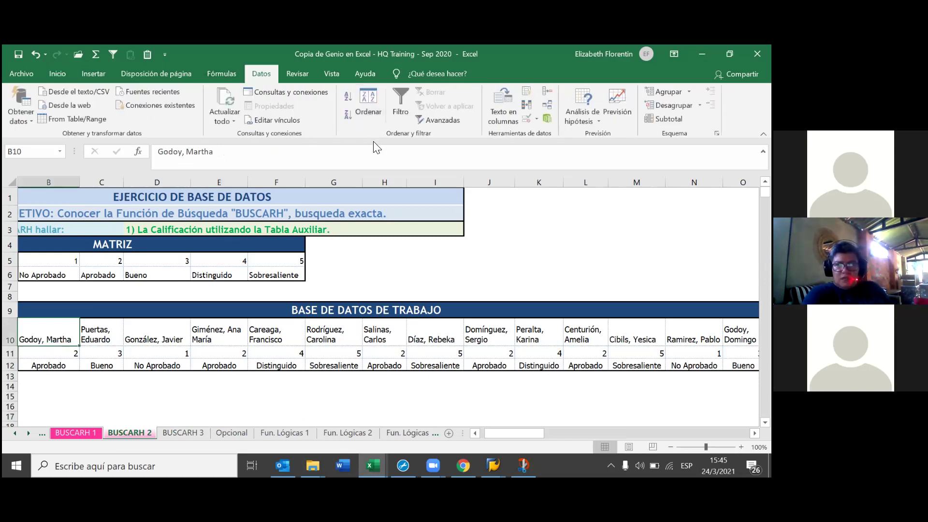
left_click(345, 109)
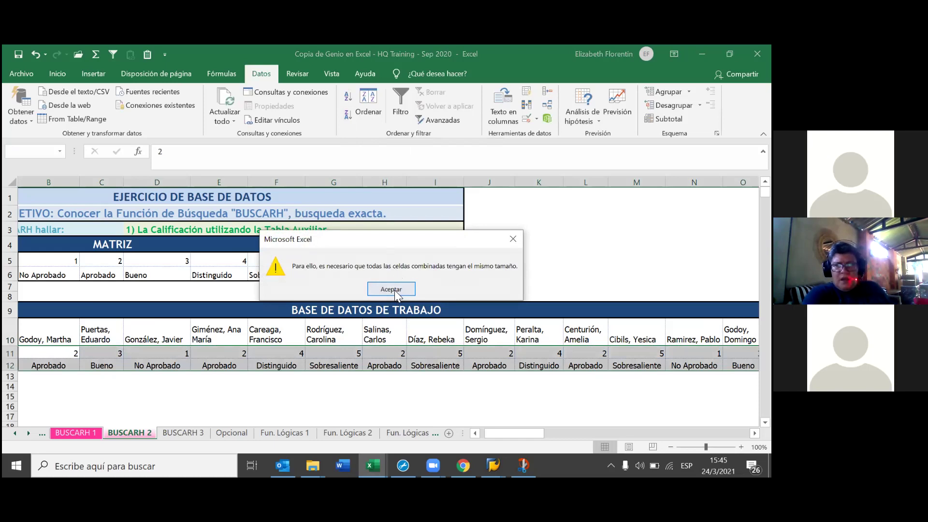
left_click(394, 289)
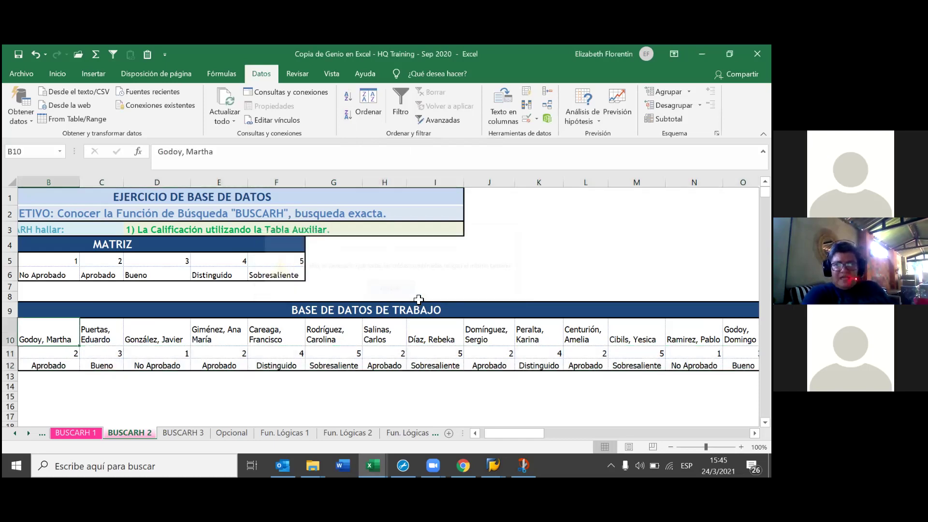
left_click(234, 398)
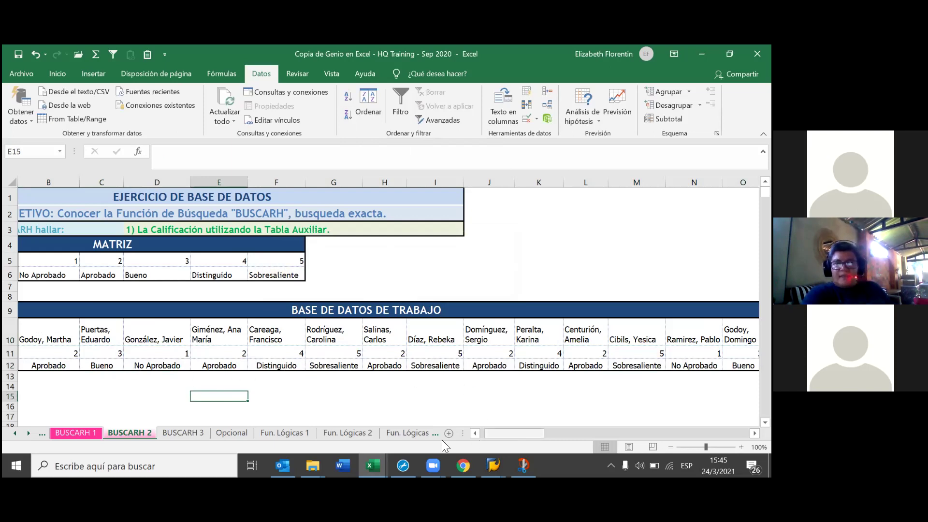
left_click_drag(502, 432, 441, 440)
left_click(227, 401)
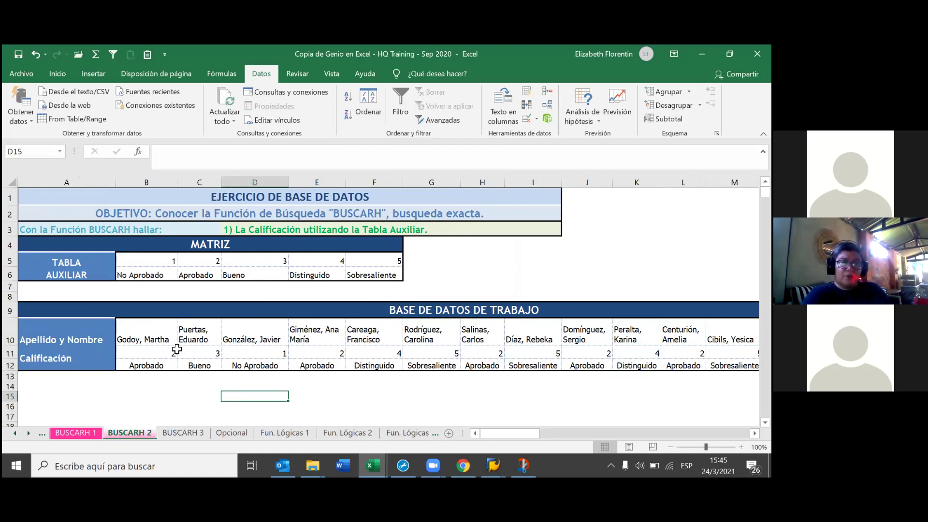
left_click(97, 338)
mouse_move(91, 334)
left_mouse_down()
mouse_move(546, 339)
mouse_move(704, 370)
left_mouse_up()
left_click_drag(531, 438, 283, 416)
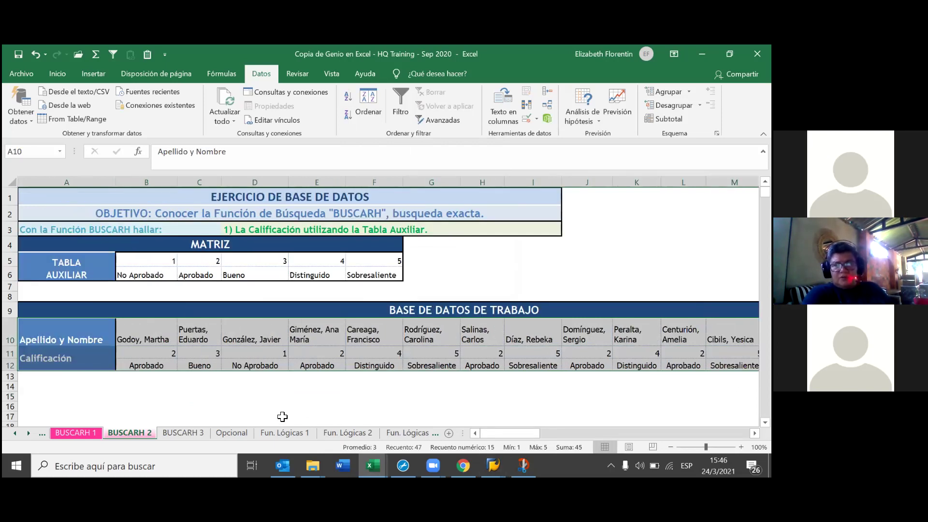
left_click(348, 96)
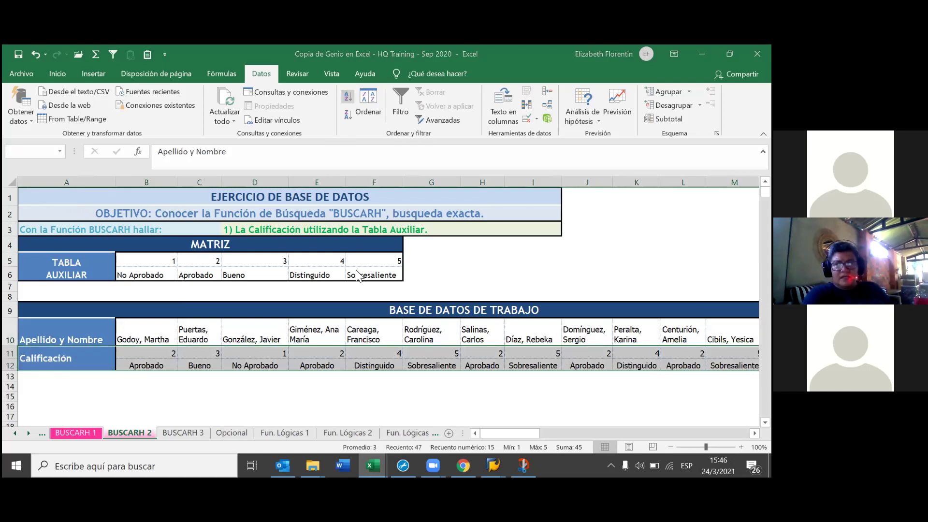
left_click(389, 290)
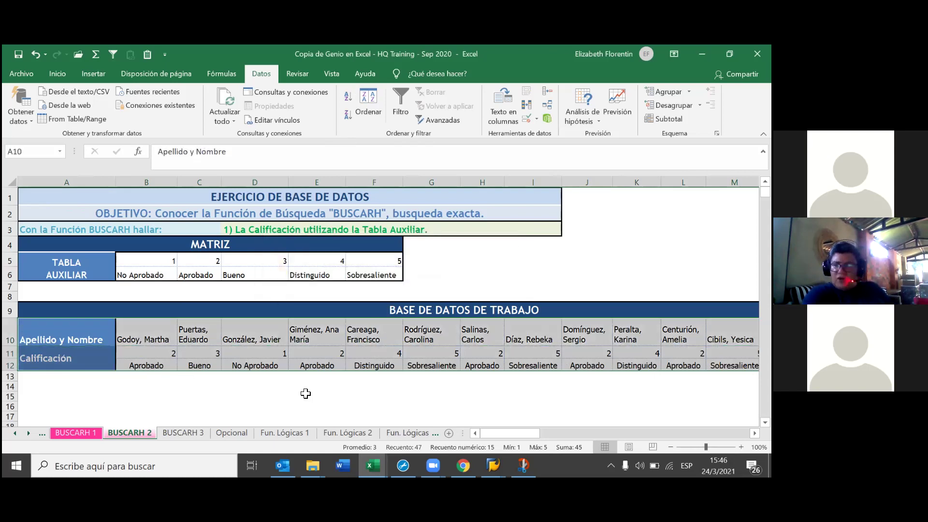
left_click(316, 396)
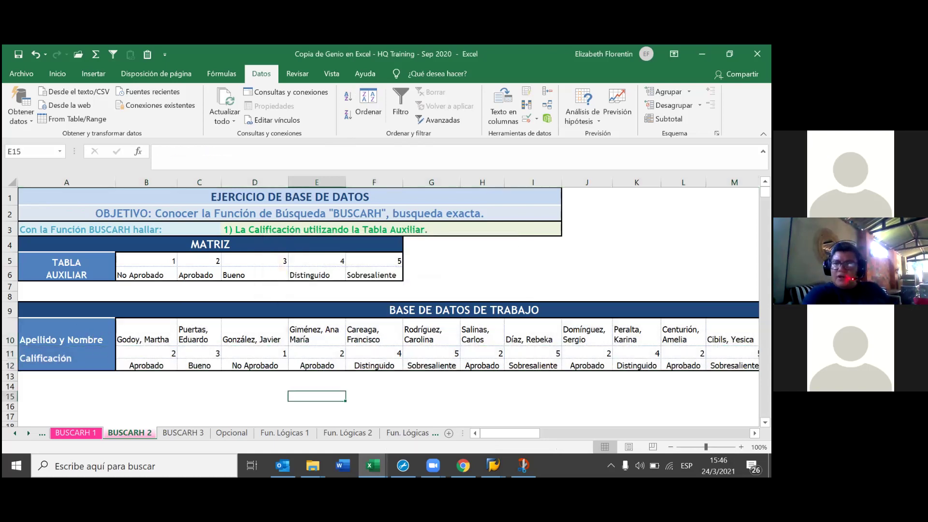
- Browse Insertar, return to Inicio, and select the merged BASE DE DATOS DE TRABAJO title
left_click(94, 74)
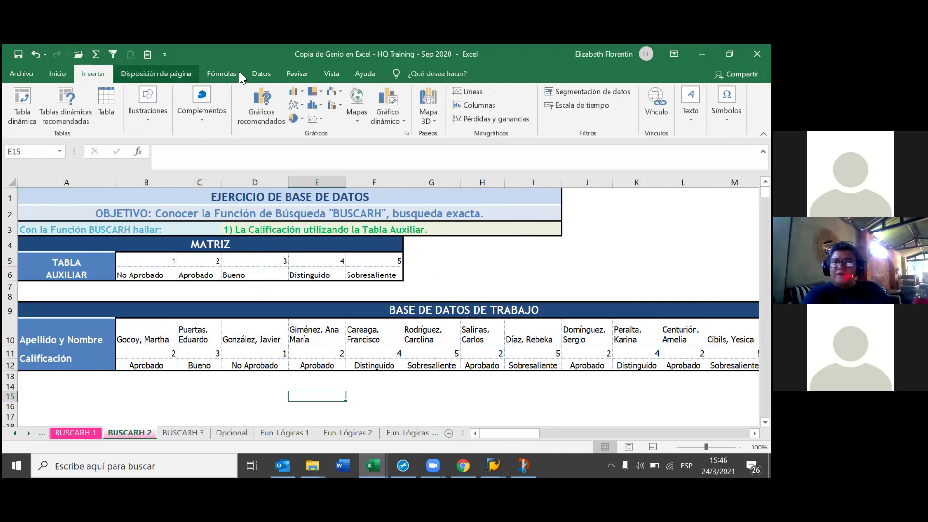
left_click(57, 74)
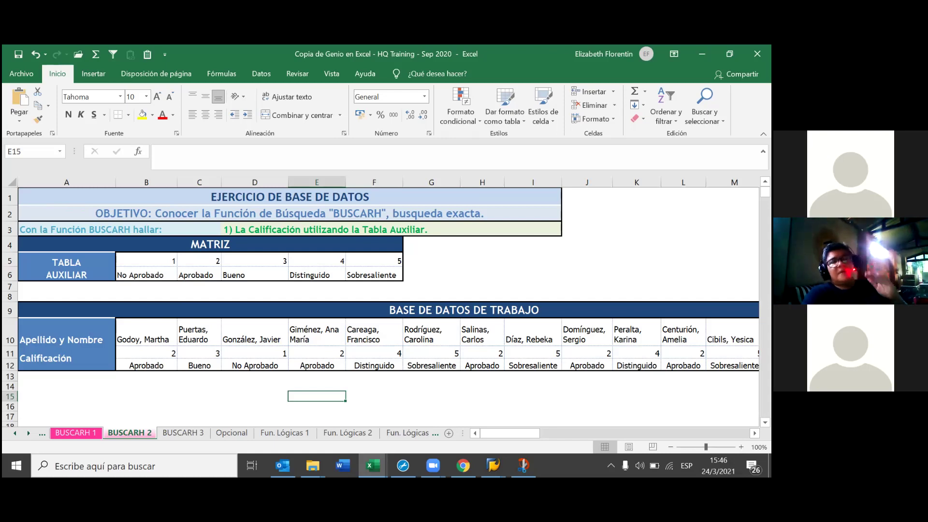
left_click(437, 312)
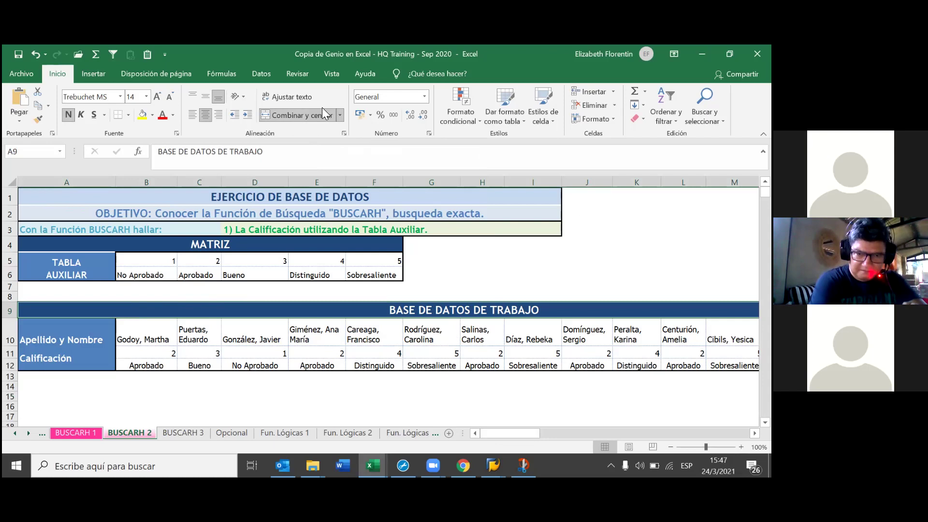
- Unmerge the A9 title with Combinar y centrar, then select the student rows B10:M12
left_click(302, 115)
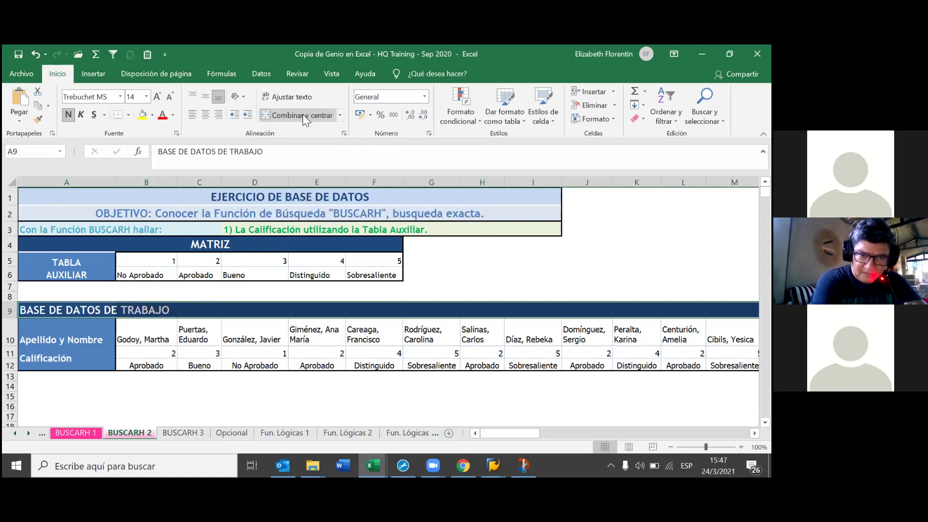
left_click(338, 312)
left_click(469, 310)
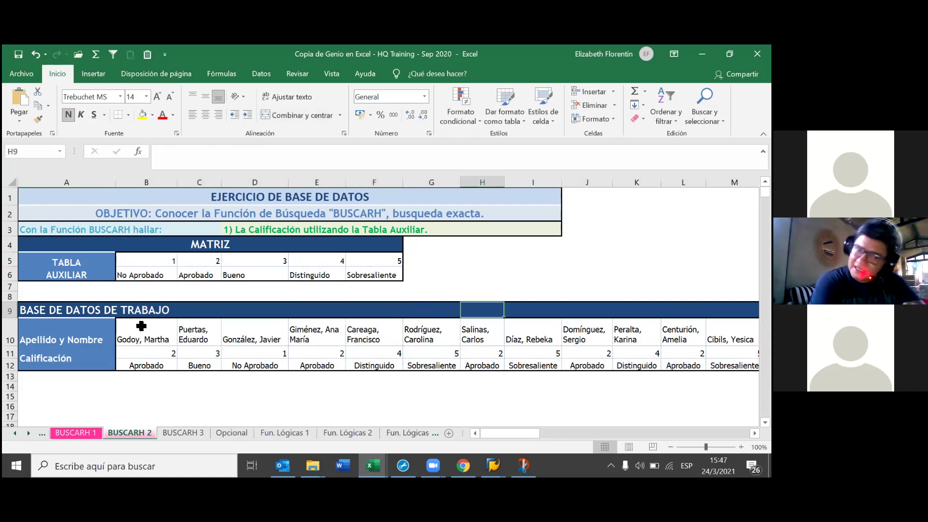
mouse_move(141, 326)
left_mouse_down()
mouse_move(739, 366)
mouse_move(725, 365)
left_mouse_up()
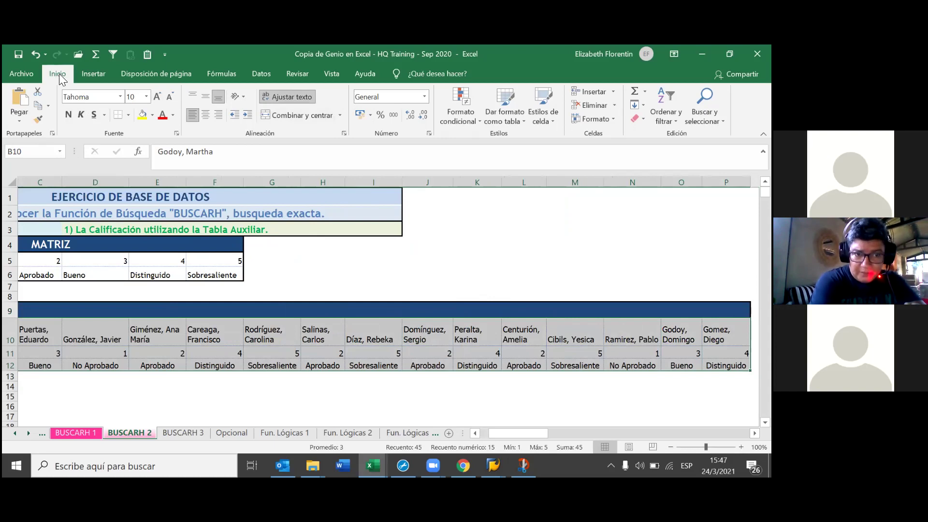
- Check the unmerged row 9 cells while browsing the Datos, Insertar and Fórmulas tabs
left_click(261, 74)
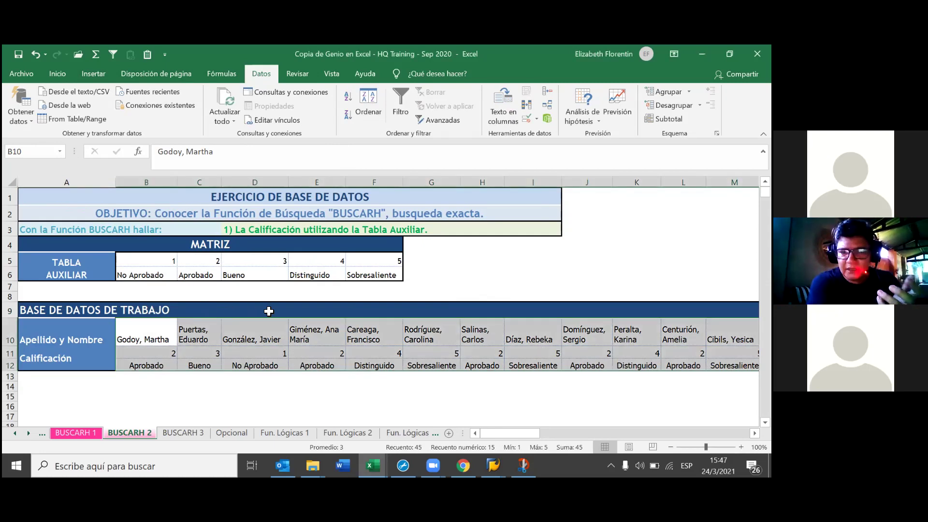
left_click(374, 309)
left_click(489, 309)
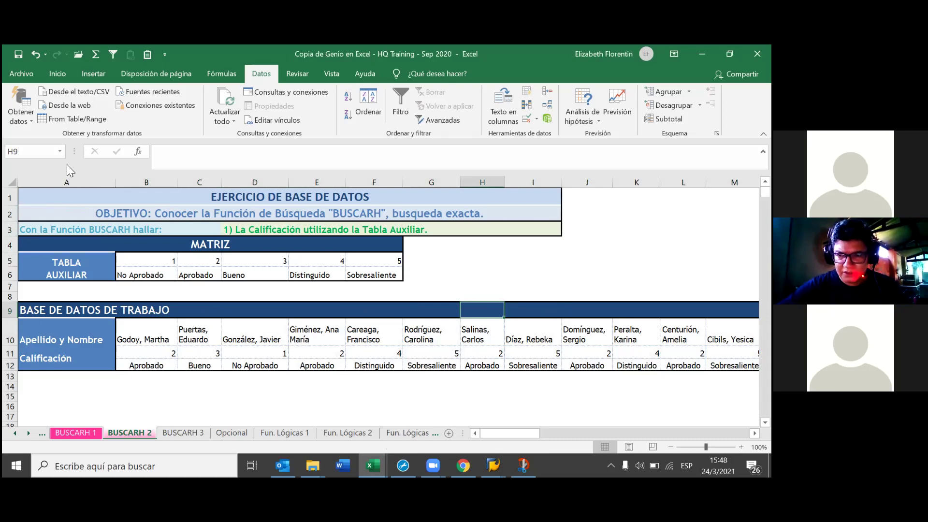
left_click(94, 74)
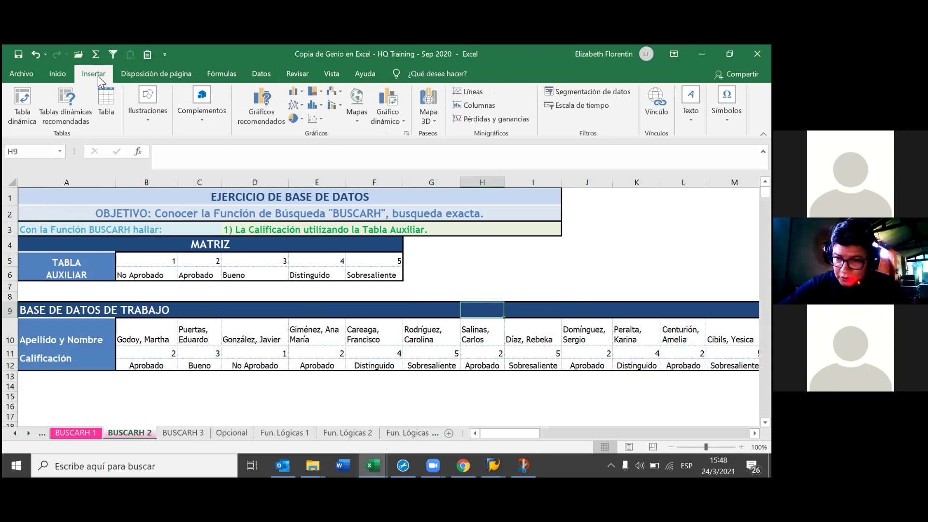
left_click(164, 74)
left_click(215, 73)
- Select the student table B10:P13 and open the Ordenar y filtrar dropdown on Inicio
mouse_move(130, 332)
left_mouse_down()
mouse_move(710, 378)
mouse_move(706, 370)
left_mouse_up()
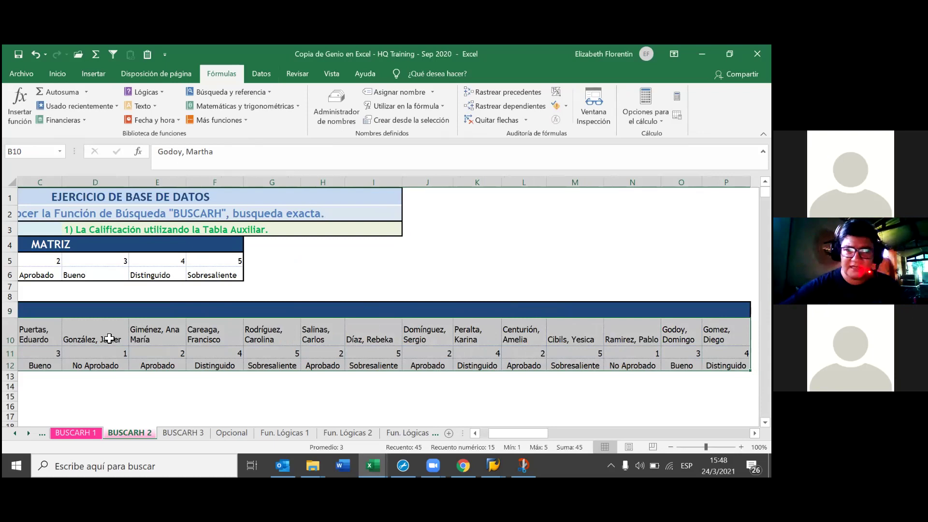
left_click(58, 74)
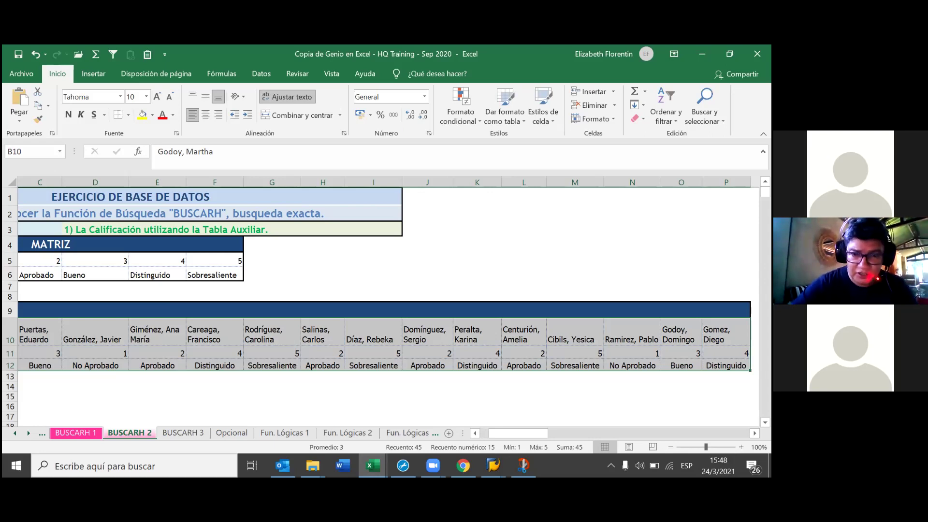
left_click(666, 111)
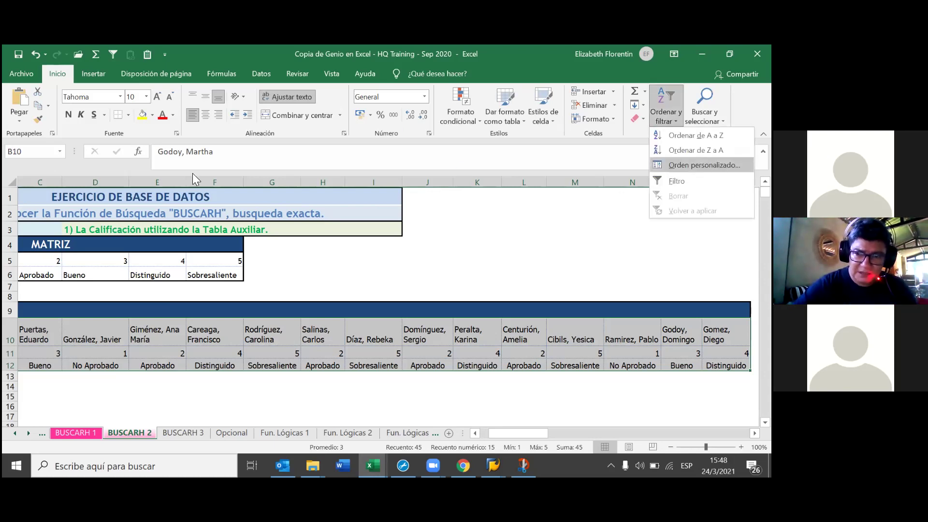
- Open Orden personalizado and set its options to Ordenar de izquierda a derecha
left_click(704, 165)
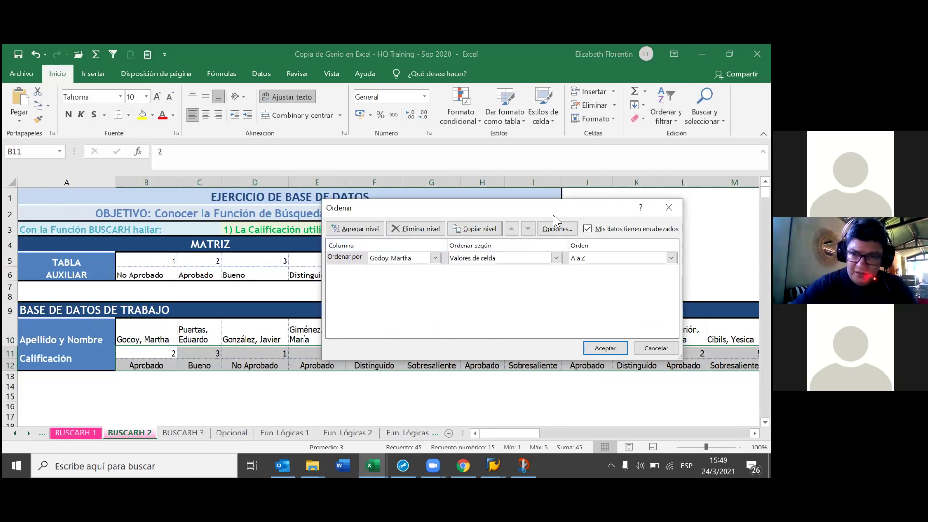
left_click(556, 229)
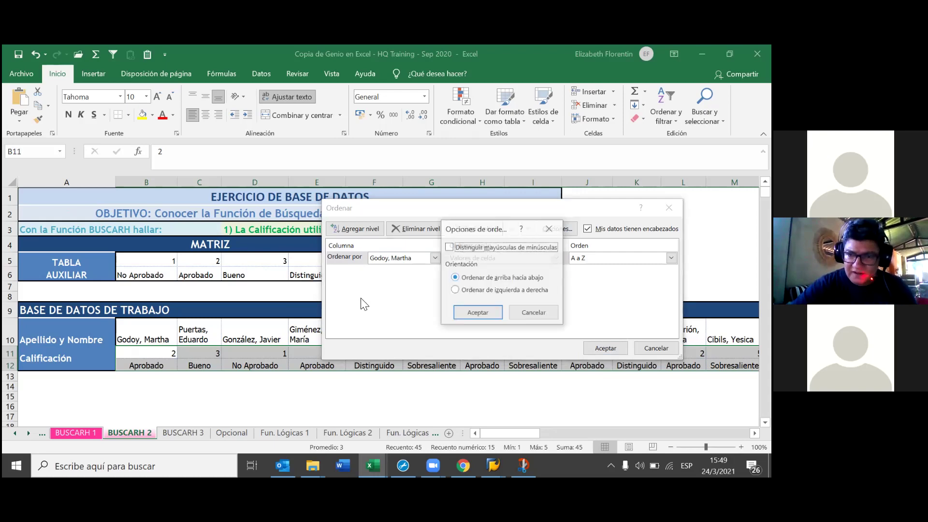
left_click(455, 288)
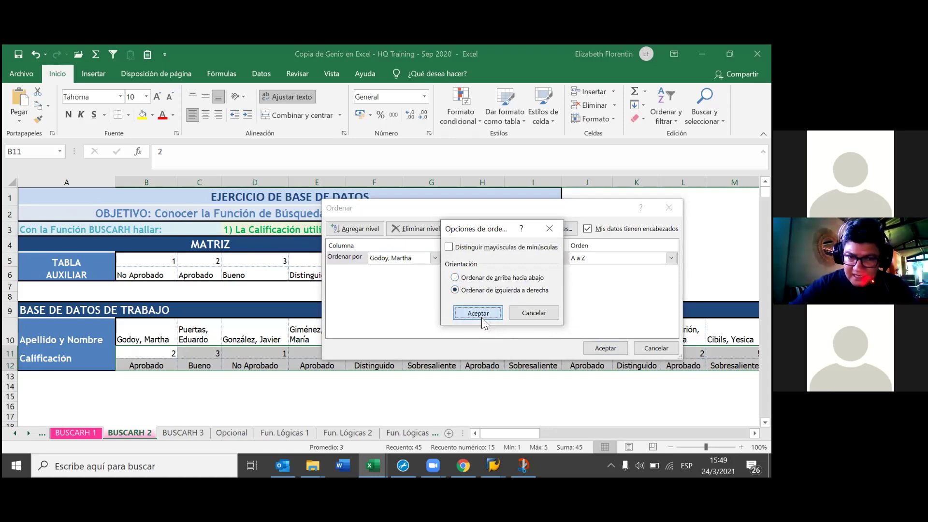
left_click(481, 317)
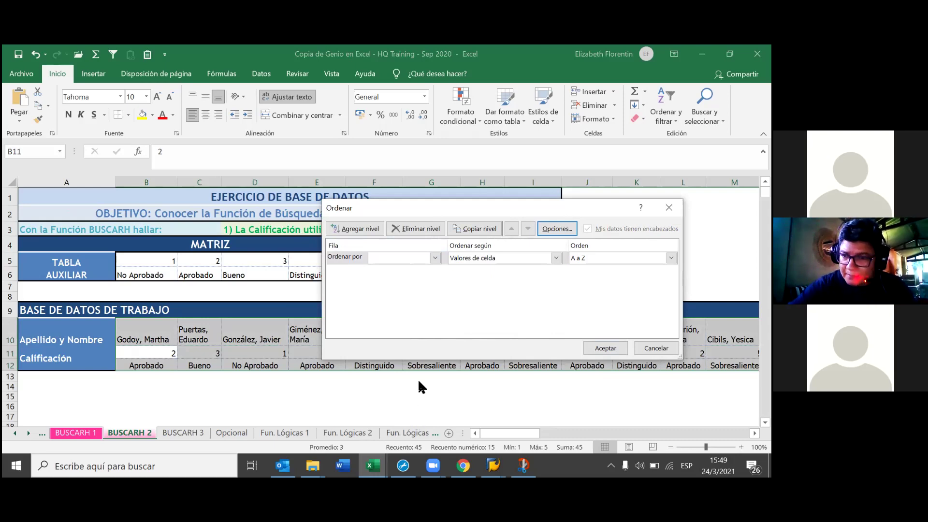
- Sort by Fila 11 on Valores de celda, De menor a mayor, and apply
left_click(435, 258)
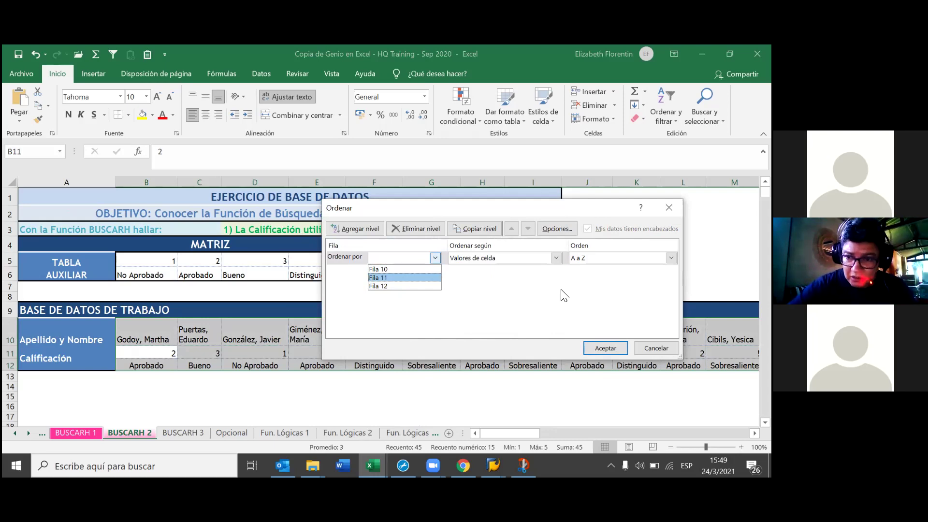
left_click(399, 278)
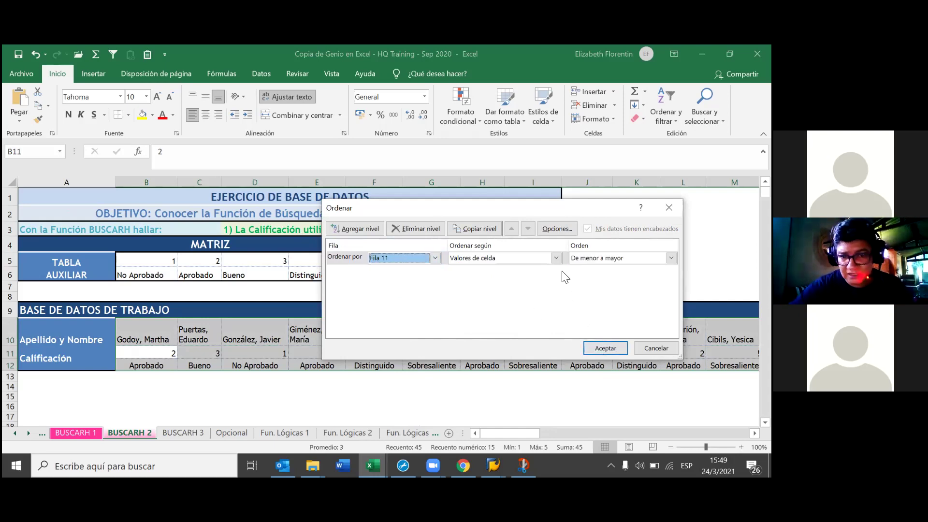
left_click(556, 258)
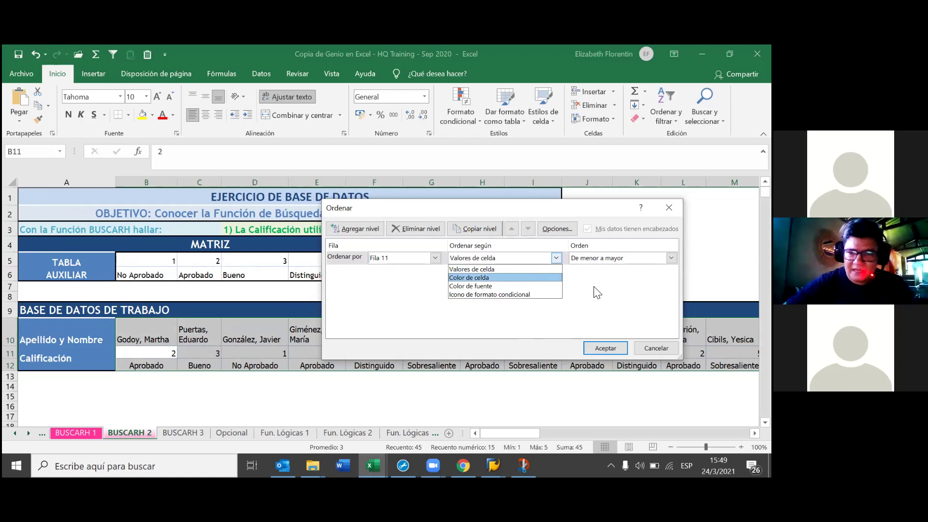
left_click(671, 258)
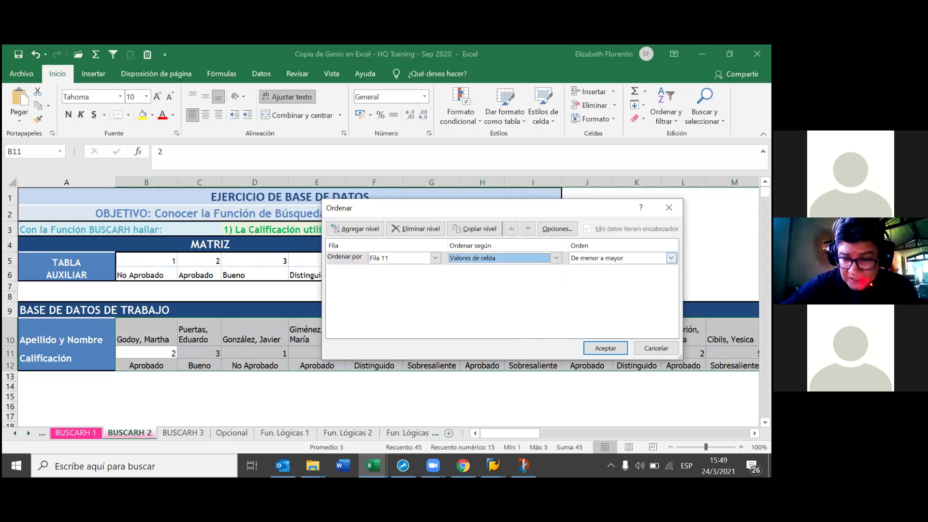
left_click(670, 257)
left_click(607, 270)
left_click(605, 349)
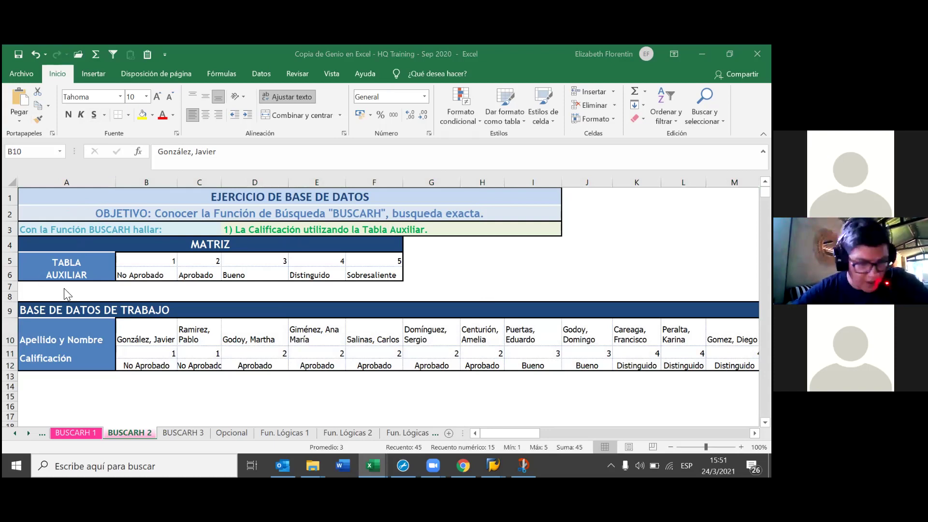
left_click(52, 354)
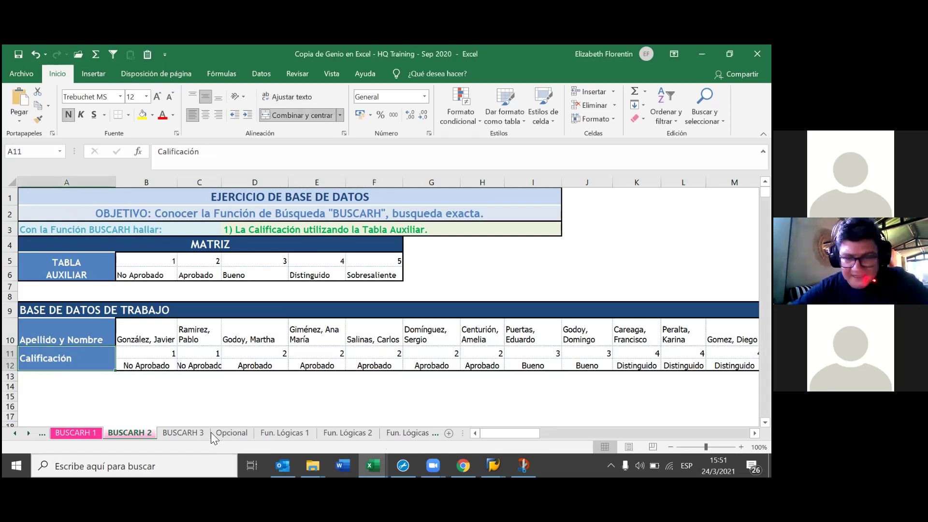
- Unmerge A11:A12 so the Calificación label occupies only cell A11
left_click(45, 325)
left_click(84, 356)
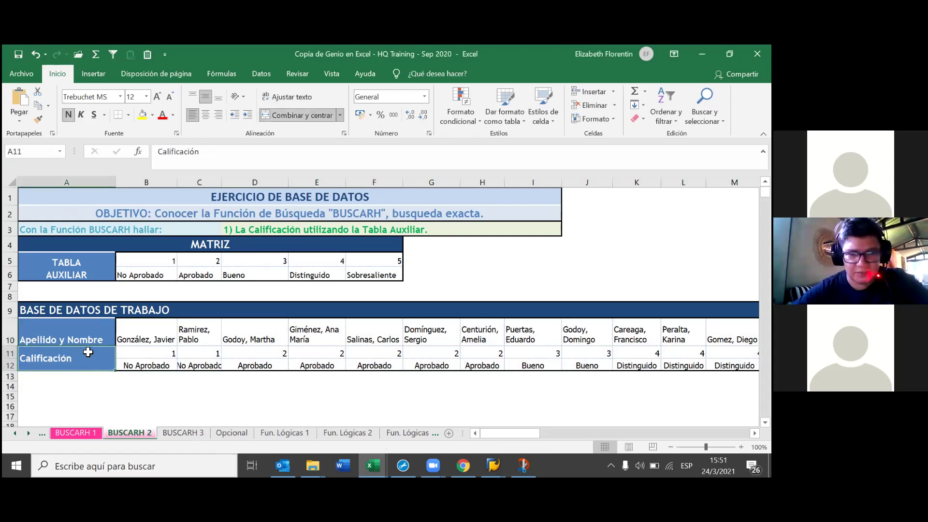
left_click(297, 115)
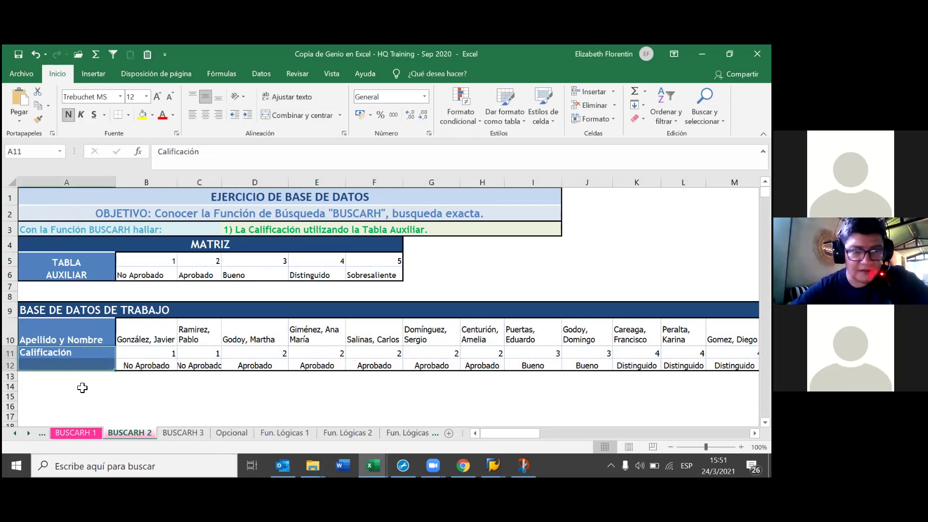
left_click(83, 362)
left_click(83, 355)
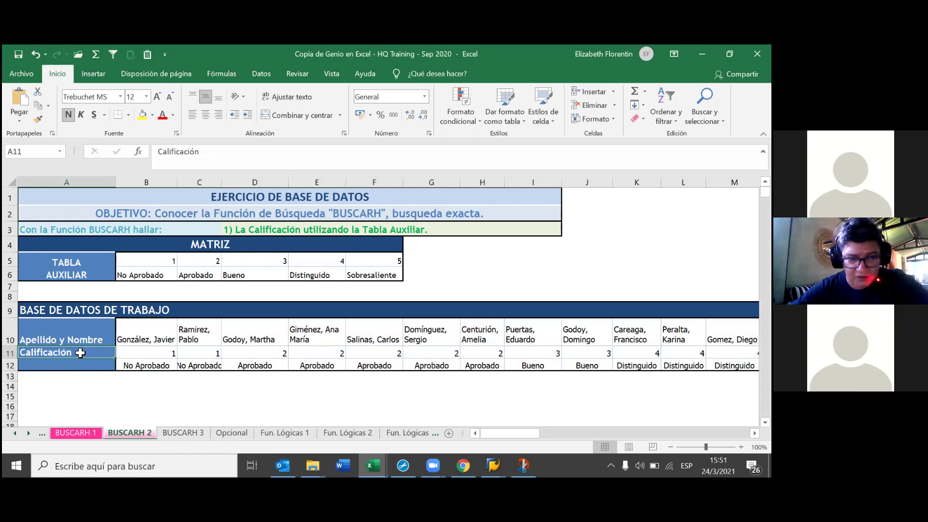
- Move the Calificación label from A11 down to A12
key("ctrl+c")
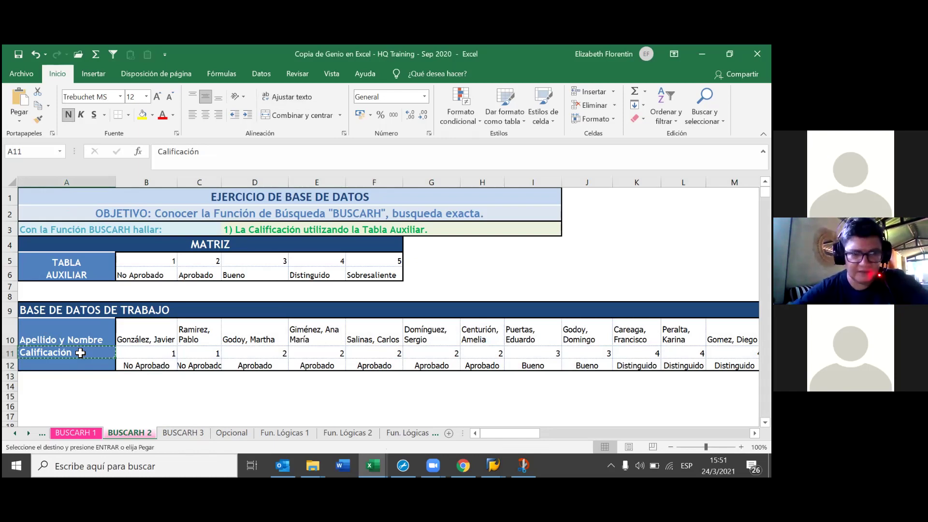
left_click(74, 367)
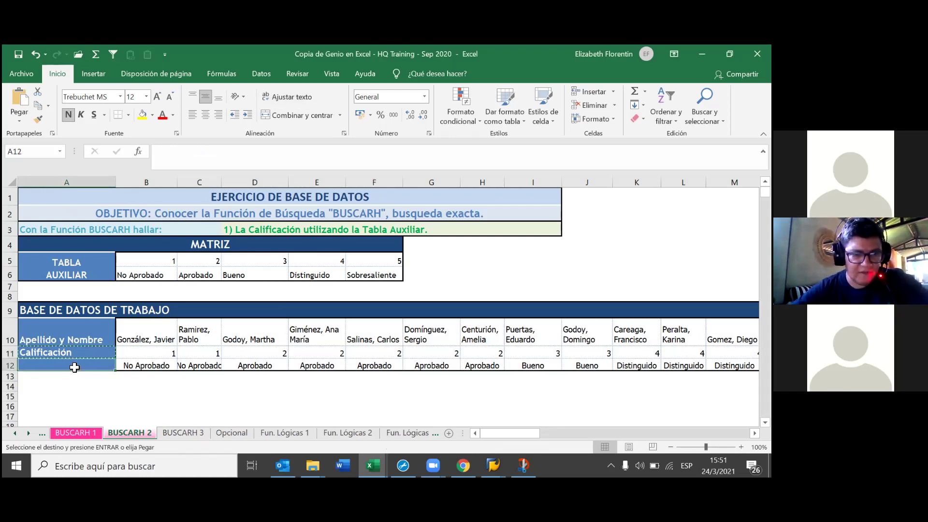
key("ctrl+v")
- Label A11 'Puntaje' and copy the Calificación header formatting onto it
left_click(57, 343)
left_click(63, 353)
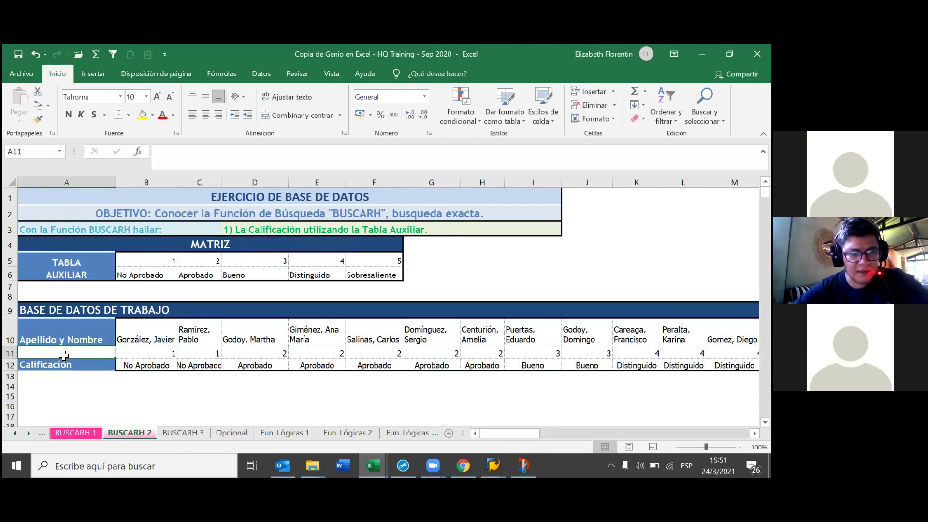
type("Pun")
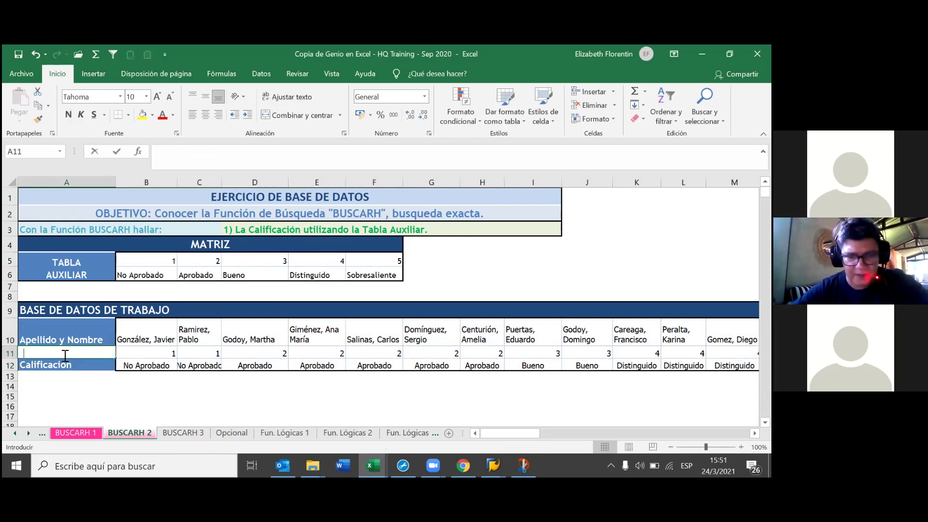
type("taje")
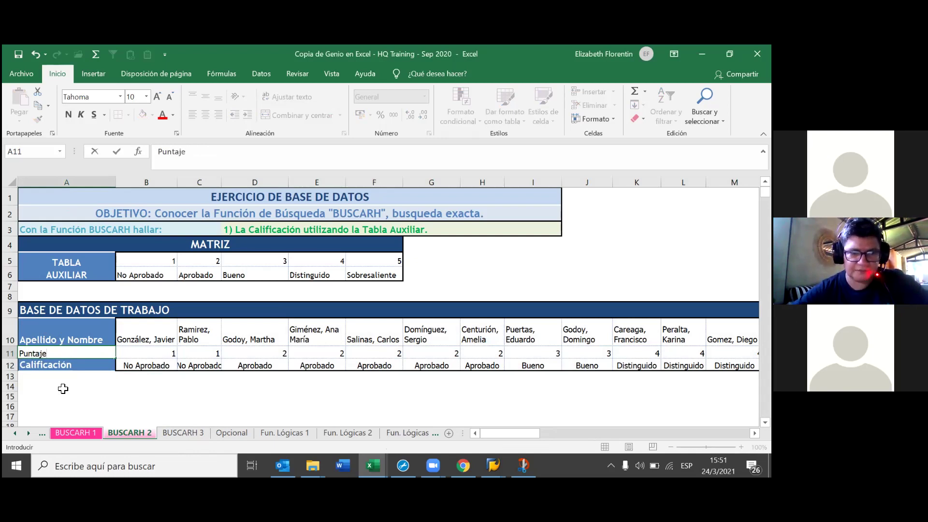
left_click(77, 405)
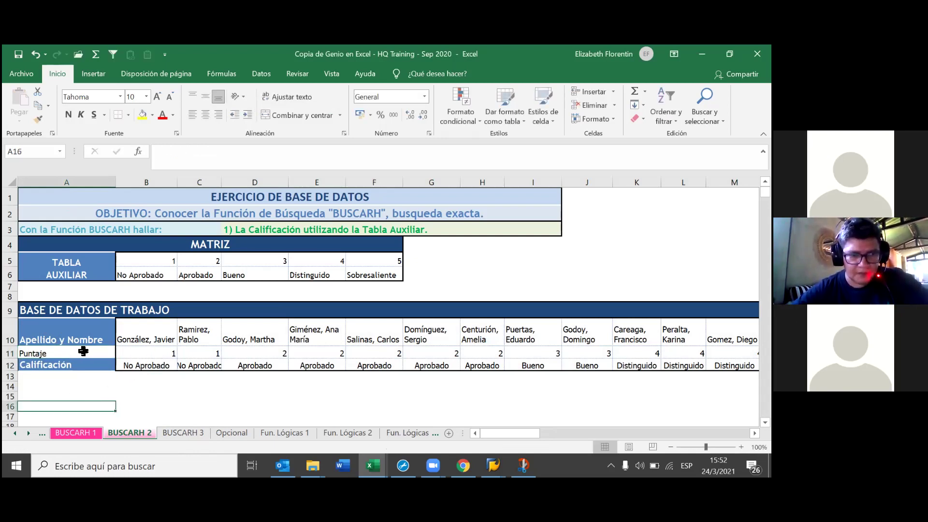
left_click(71, 368)
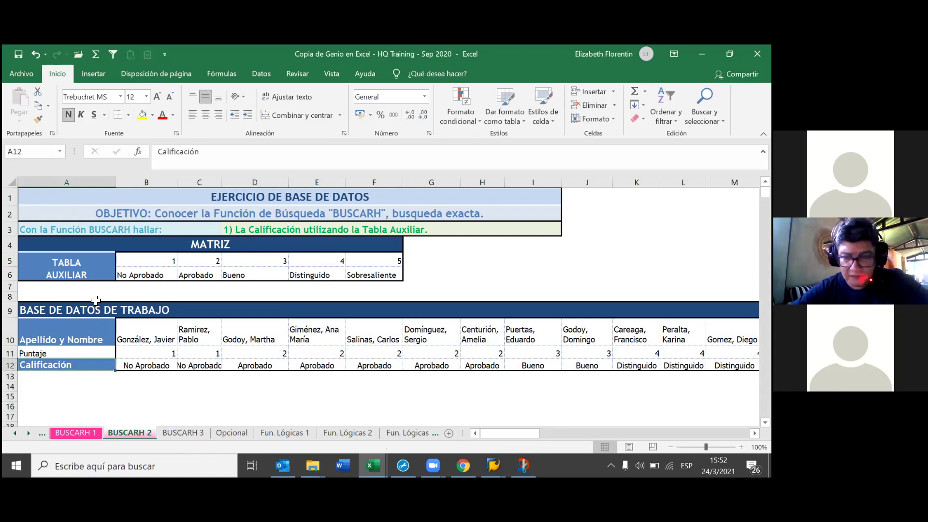
left_click(40, 119)
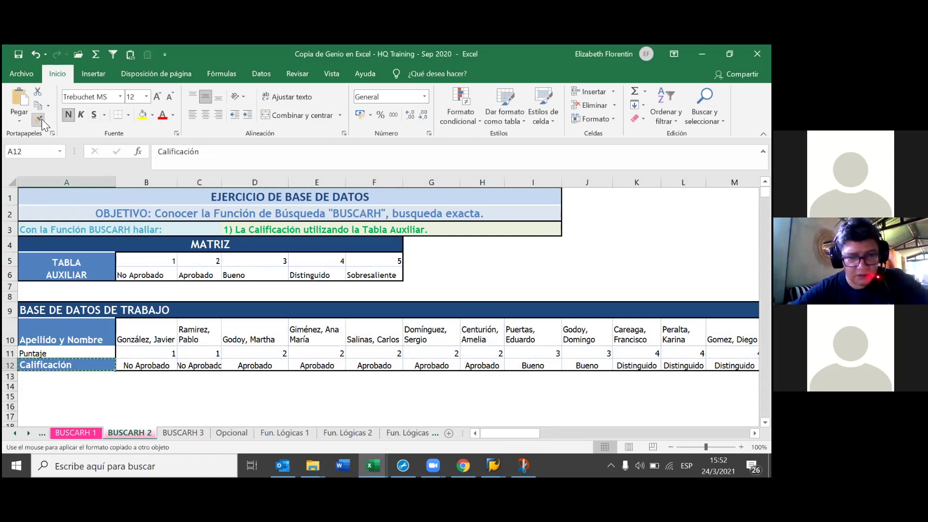
left_click(72, 352)
left_click(68, 397)
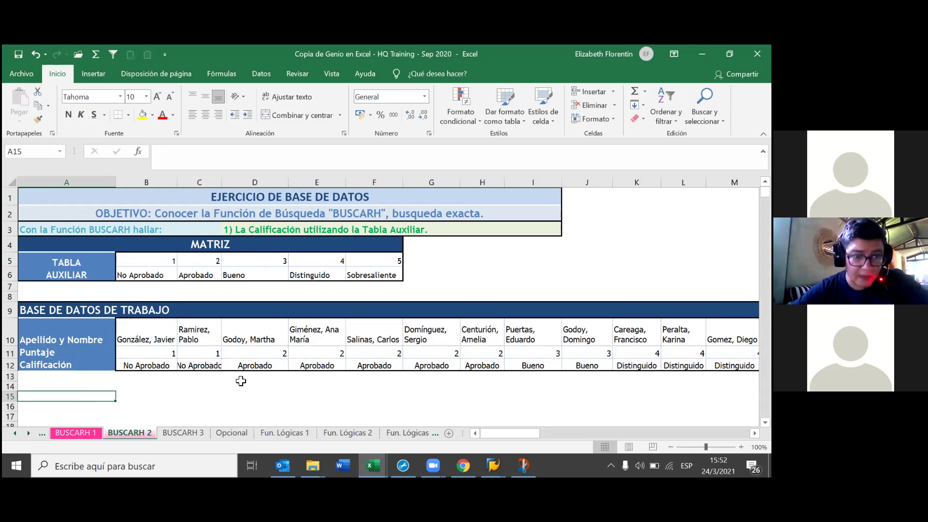
- Select and copy the whole table A10:P12 including its row labels
mouse_move(158, 330)
left_mouse_down()
mouse_move(736, 362)
mouse_move(707, 372)
left_mouse_up()
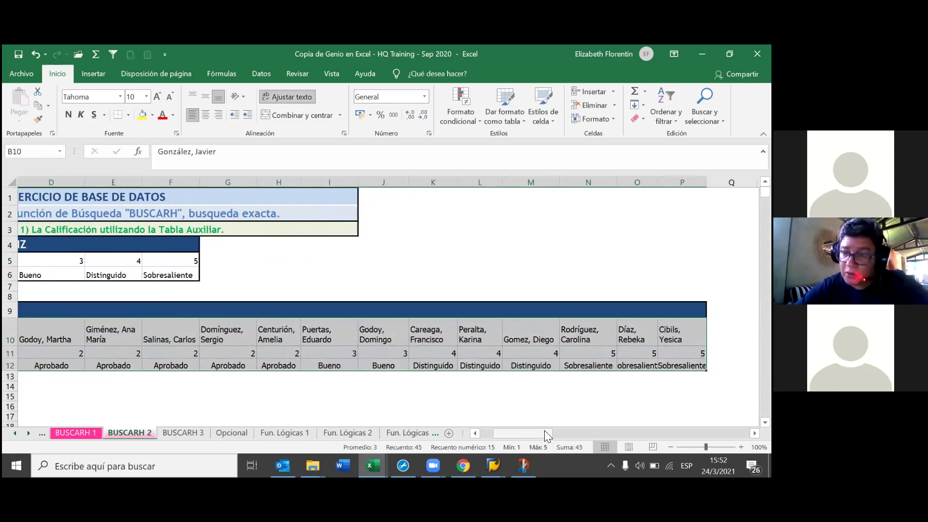
left_click_drag(544, 433, 532, 433)
left_click(43, 325)
left_click_drag(43, 324, 750, 370)
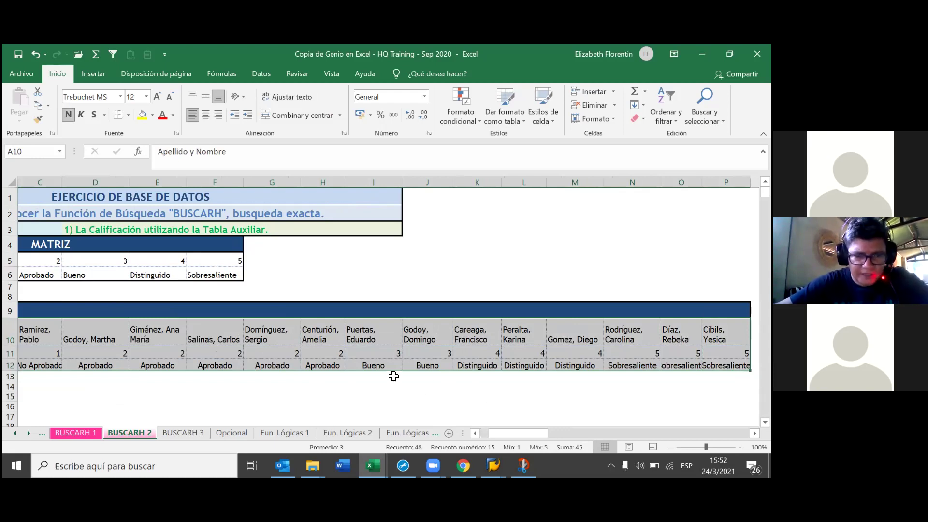
key("ctrl+c")
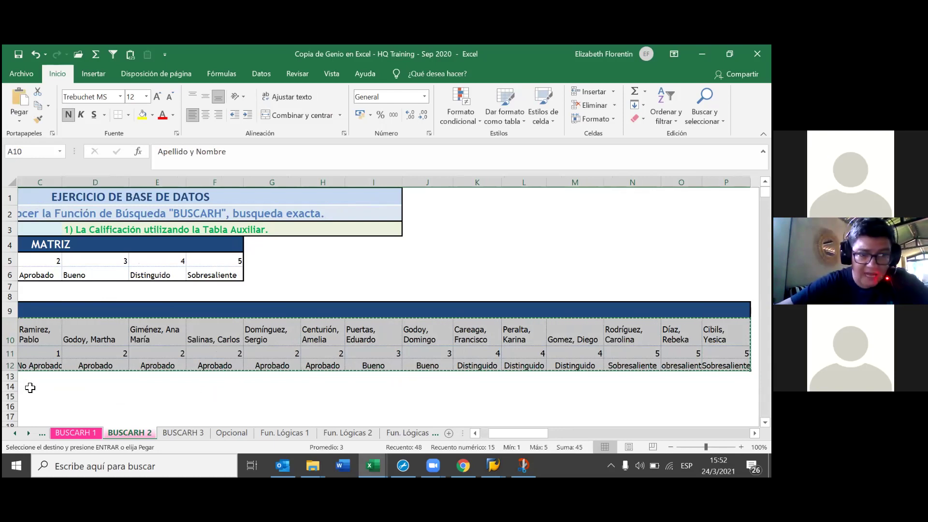
- Paste the copied table at C15, then undo that paste
left_click(29, 386)
left_click(25, 397)
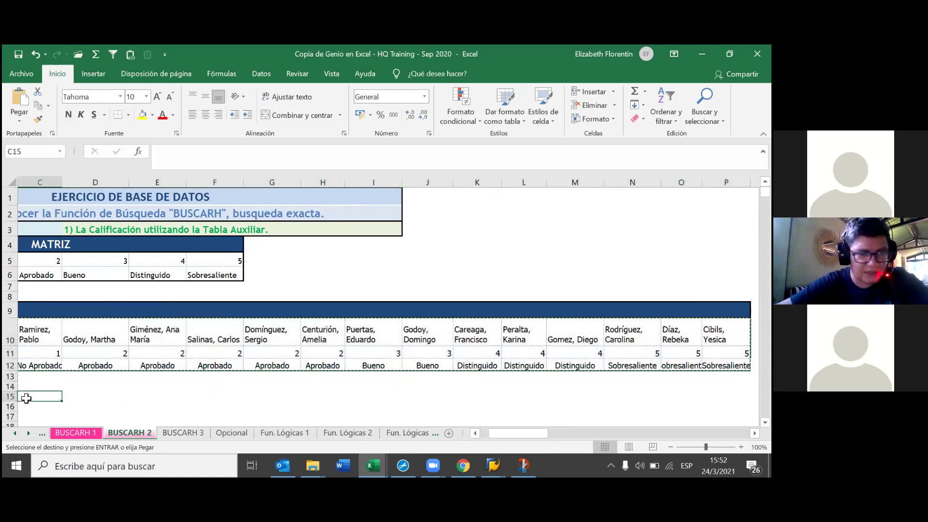
key("ctrl+v")
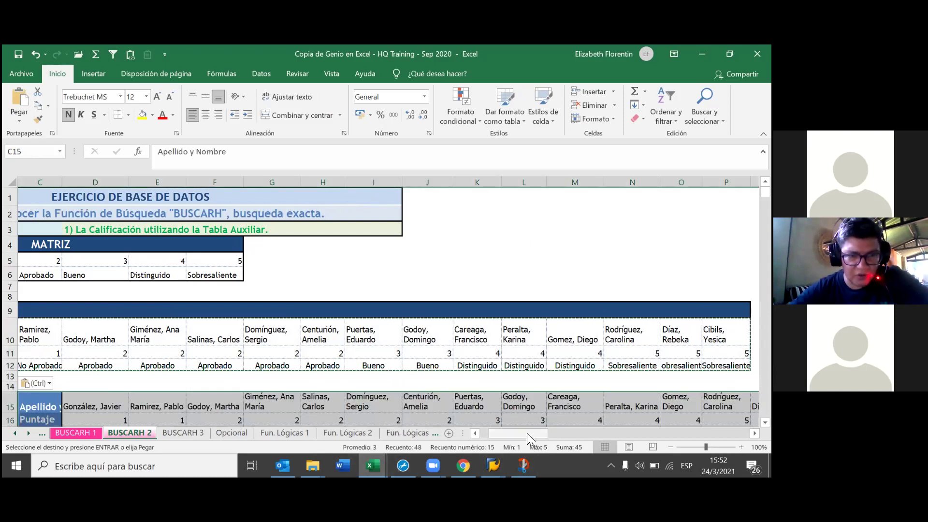
scroll(386, 290, "left", 3)
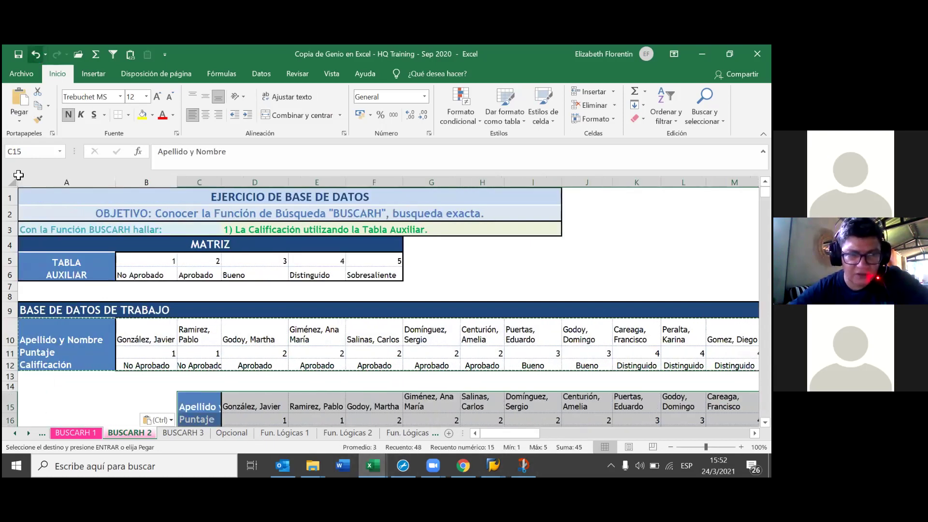
left_click(37, 51)
- With A15 selected, preview Pegado especial and cancel it, reopening the Pegar options list
left_click(31, 397)
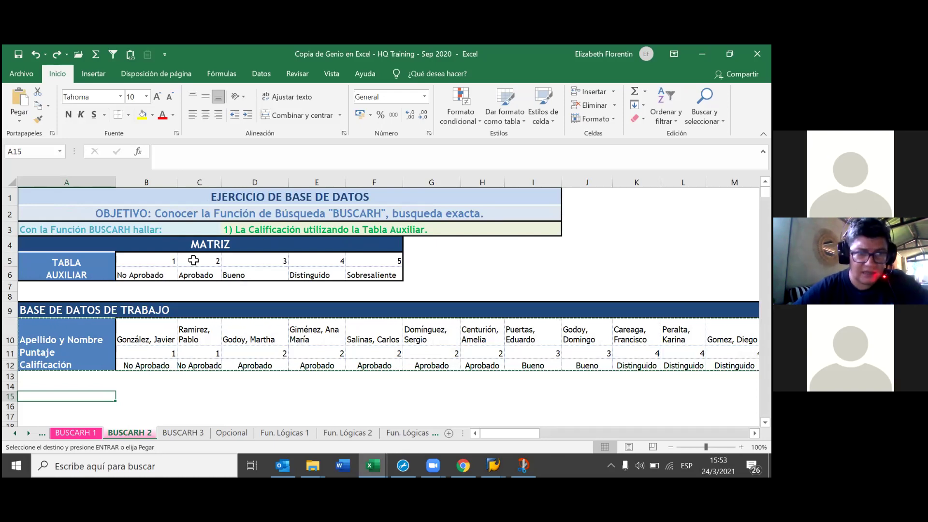
left_click(20, 118)
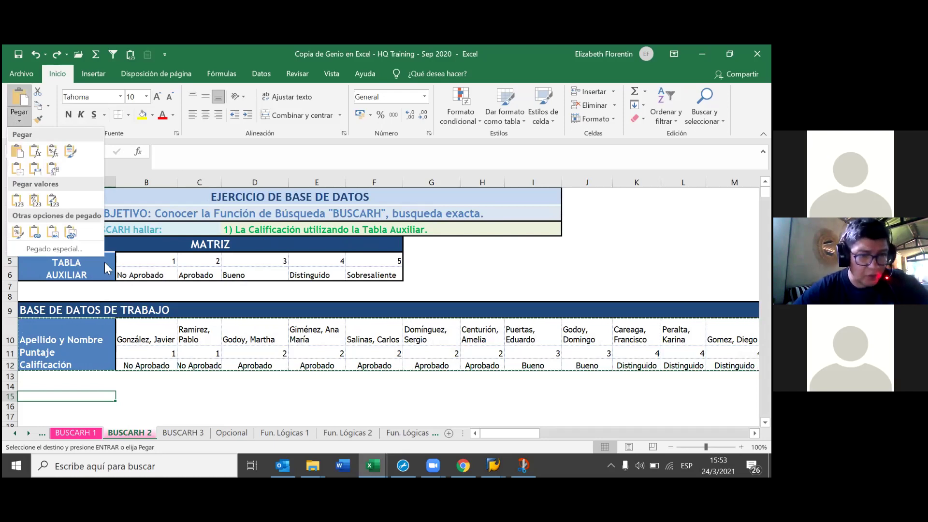
left_click(73, 248)
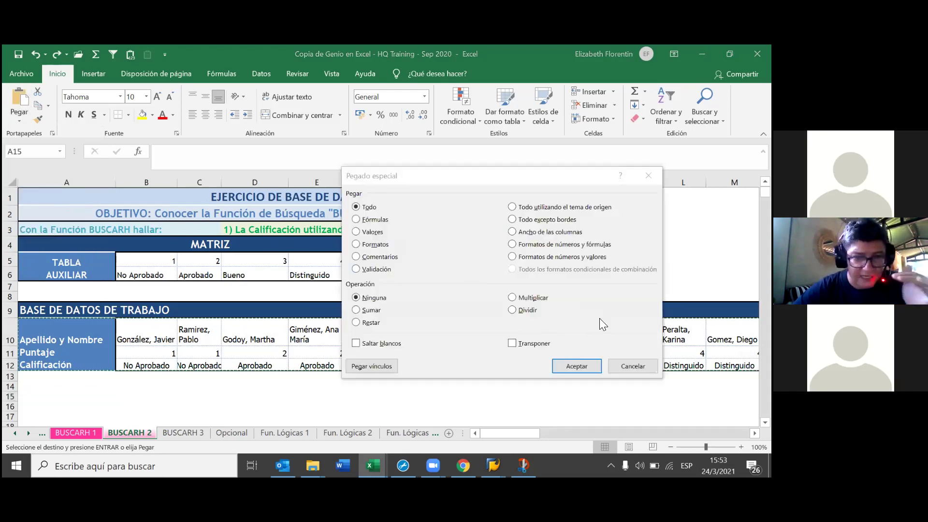
left_click(632, 366)
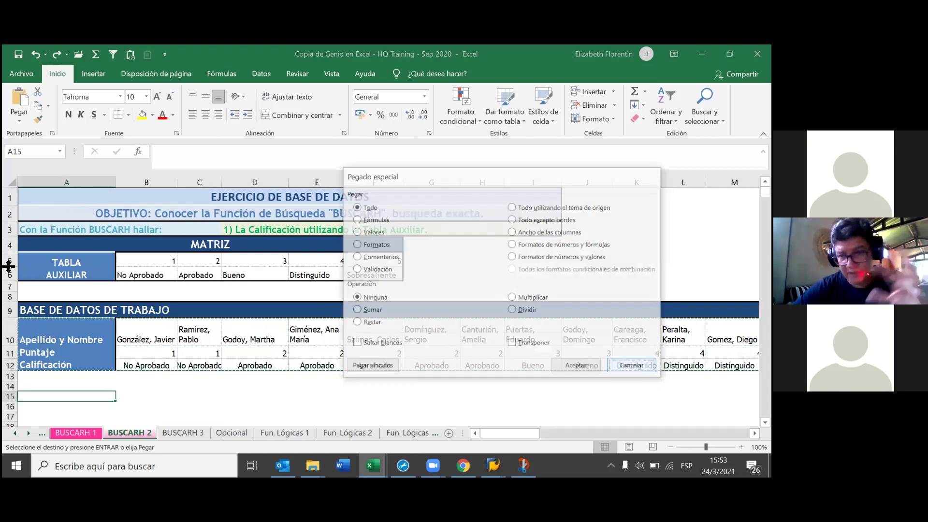
left_click(20, 122)
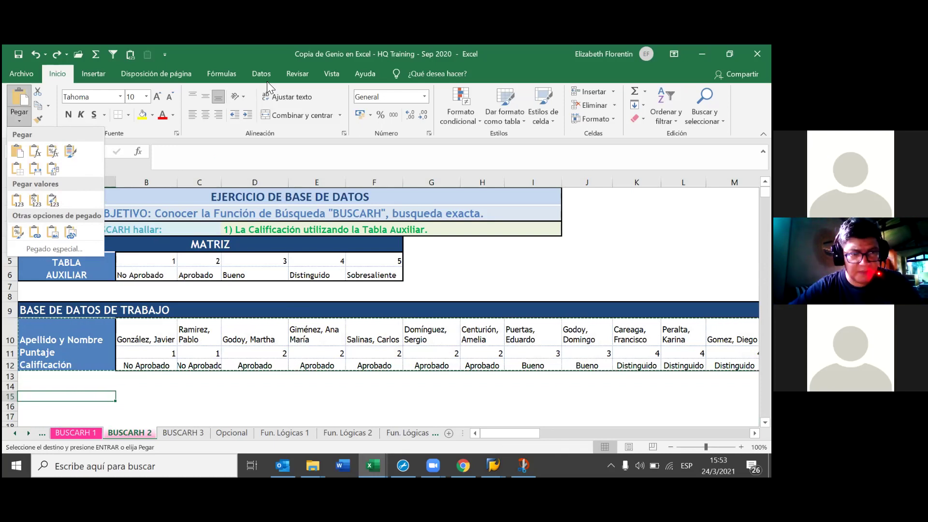
key("Escape")
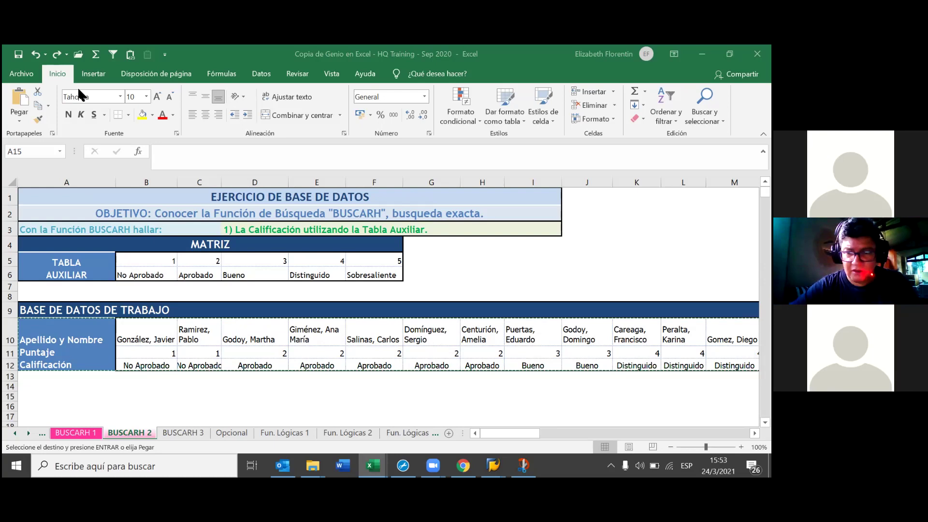
left_click(24, 120)
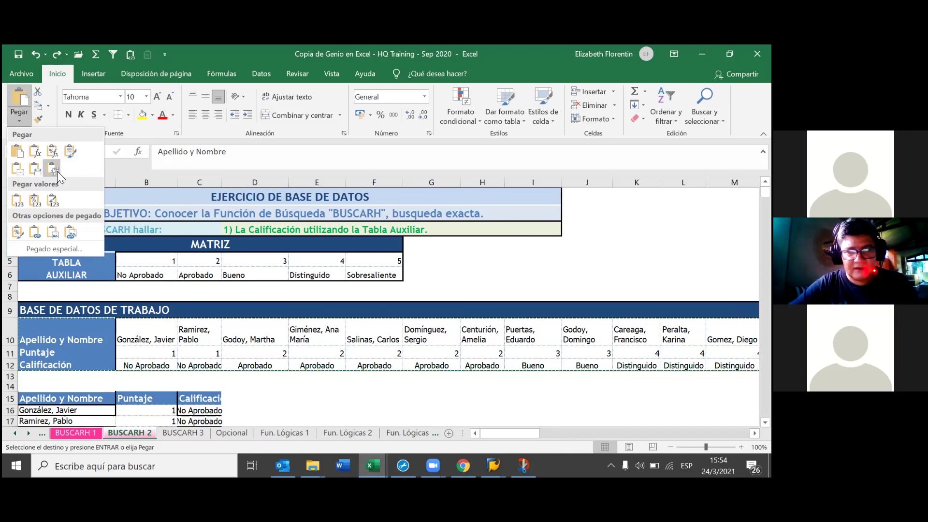
- Paste the copied table at A15 using Pegado especial with Transponer ticked
left_click(54, 248)
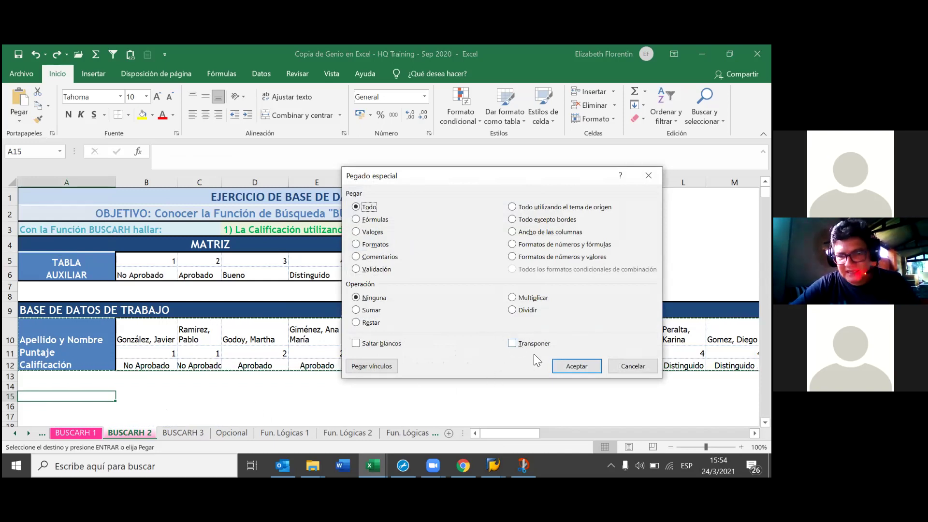
left_click(512, 343)
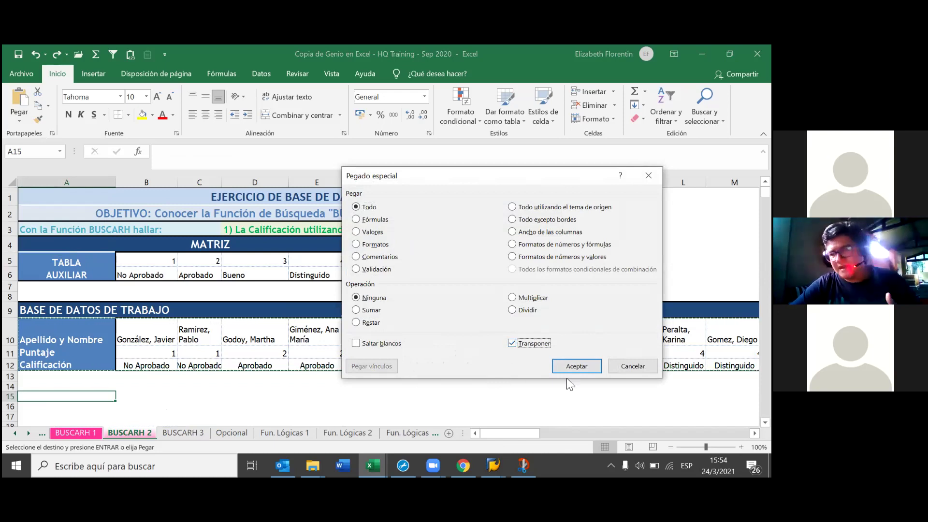
left_click(575, 365)
scroll(263, 360, "down", 3)
scroll(255, 360, "down", 3)
scroll(255, 361, "down", 1)
scroll(254, 360, "up", 2)
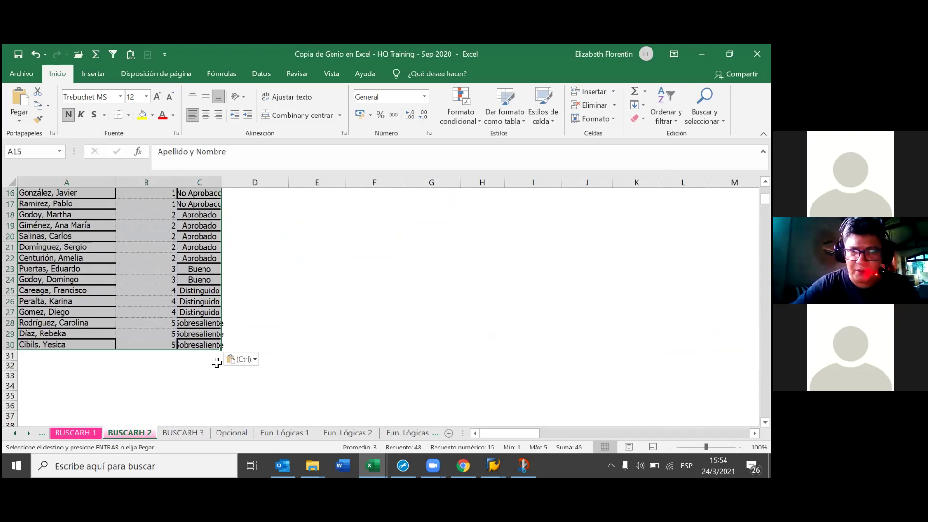
left_click(254, 363)
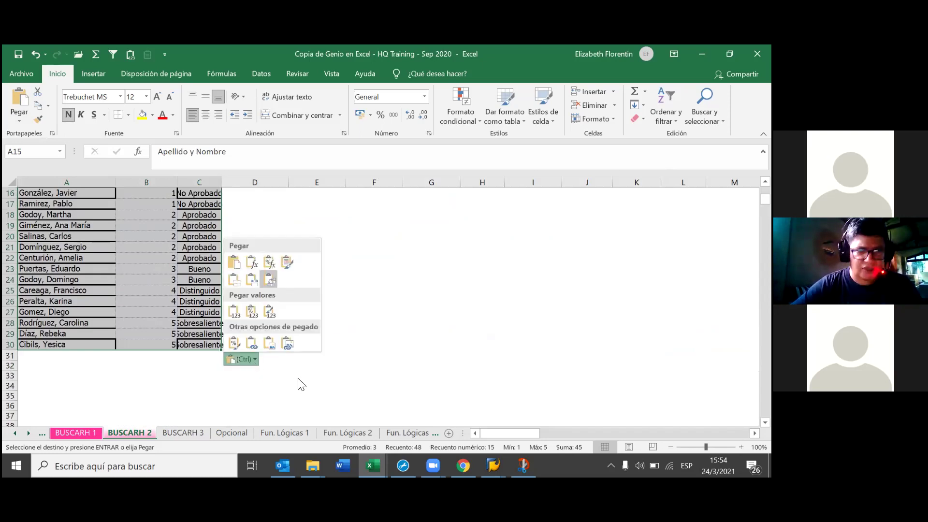
- Close the paste options and check the first two student names in A16 and A17
left_click(326, 372)
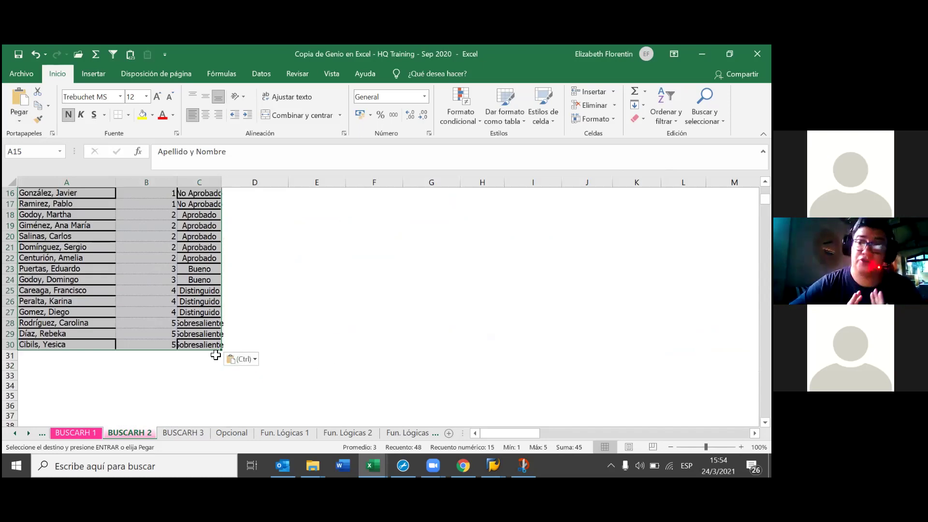
scroll(241, 355, "up", 3)
scroll(239, 351, "down", 2)
scroll(246, 352, "up", 2)
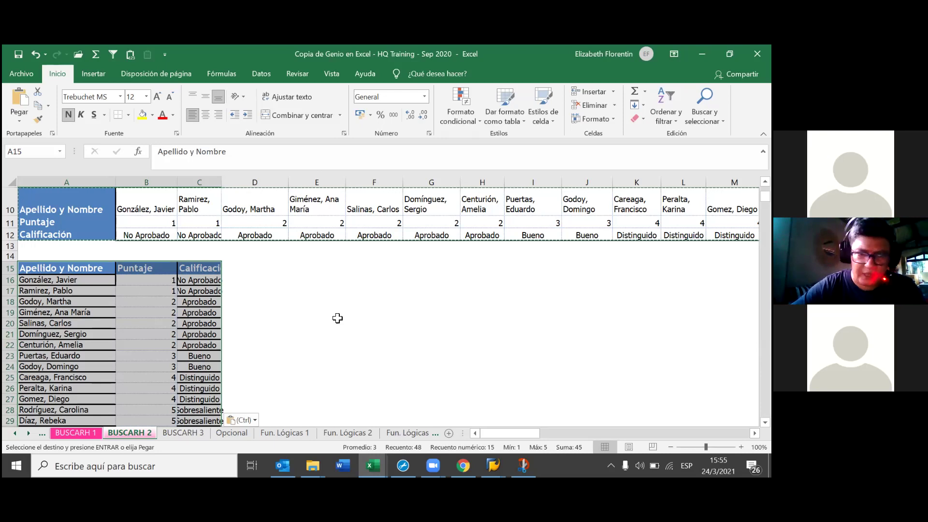
left_click(37, 283)
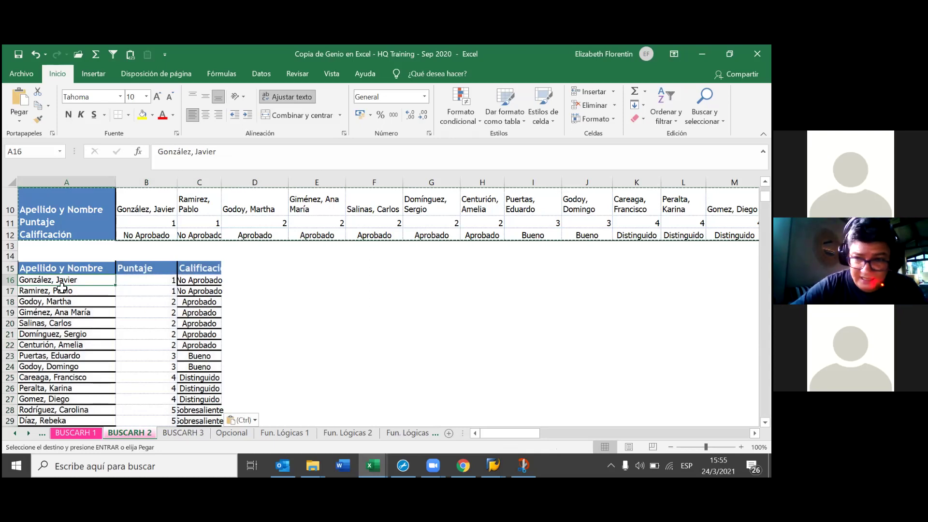
left_click(61, 289)
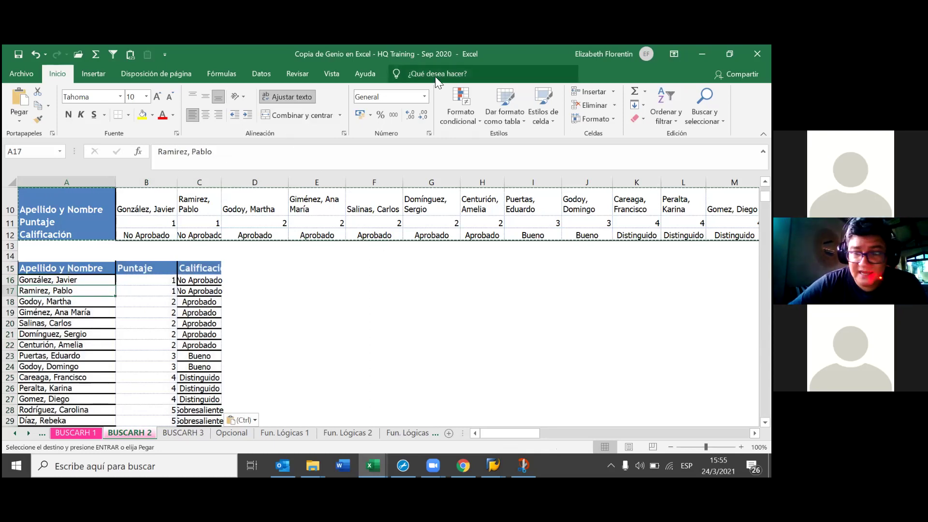
- Sort the list A16:C30 A–Z by name and check the BUSCARH formulas in C16 and C30
left_click(261, 74)
left_click(367, 121)
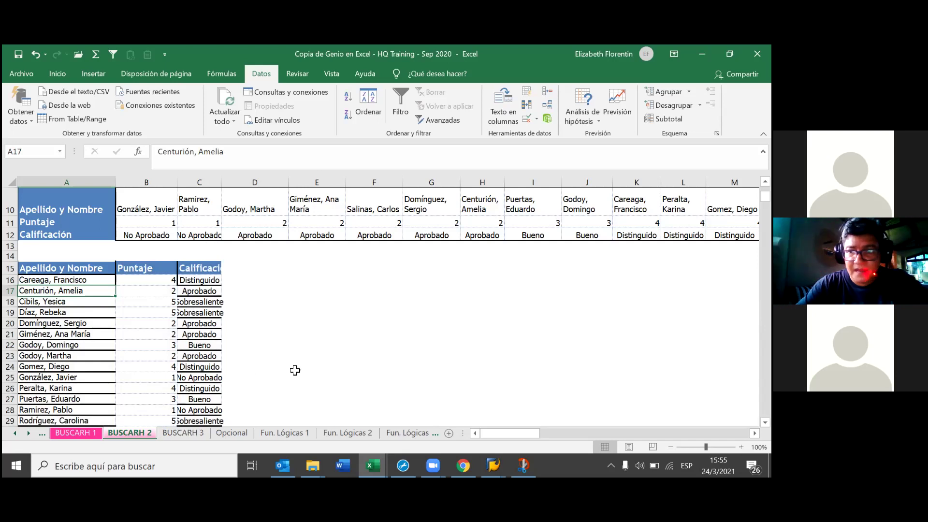
scroll(321, 377, "down", 1)
scroll(320, 378, "down", 3)
scroll(321, 379, "up", 3)
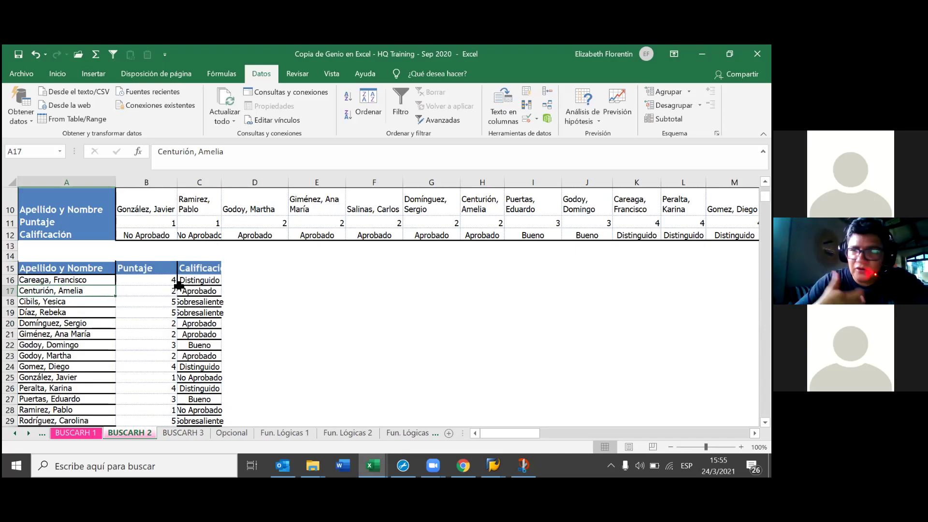
left_click(203, 281)
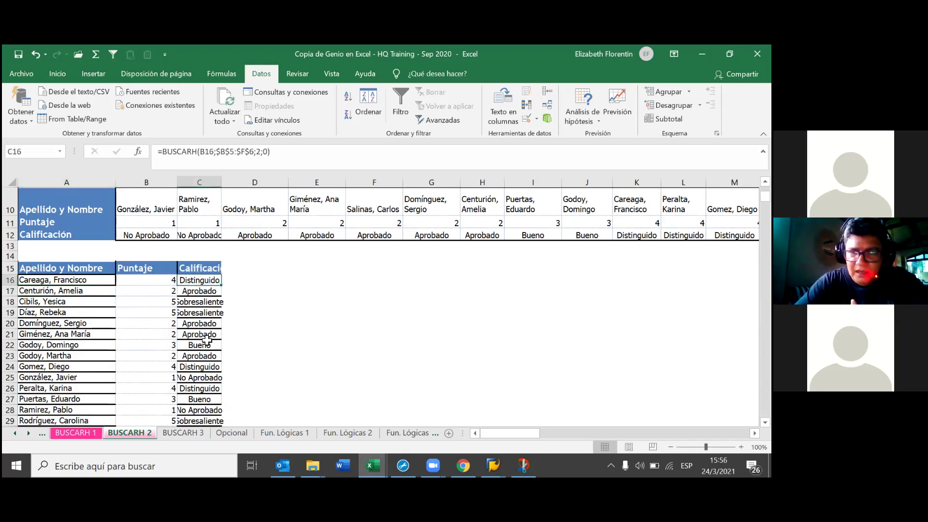
scroll(244, 362, "down", 2)
left_click(212, 344)
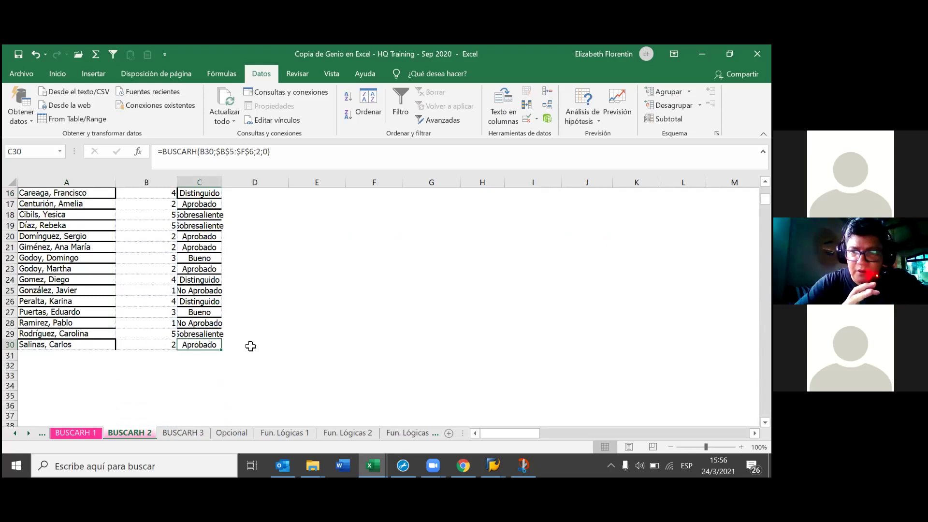
scroll(251, 346, "up", 3)
scroll(251, 346, "down", 2)
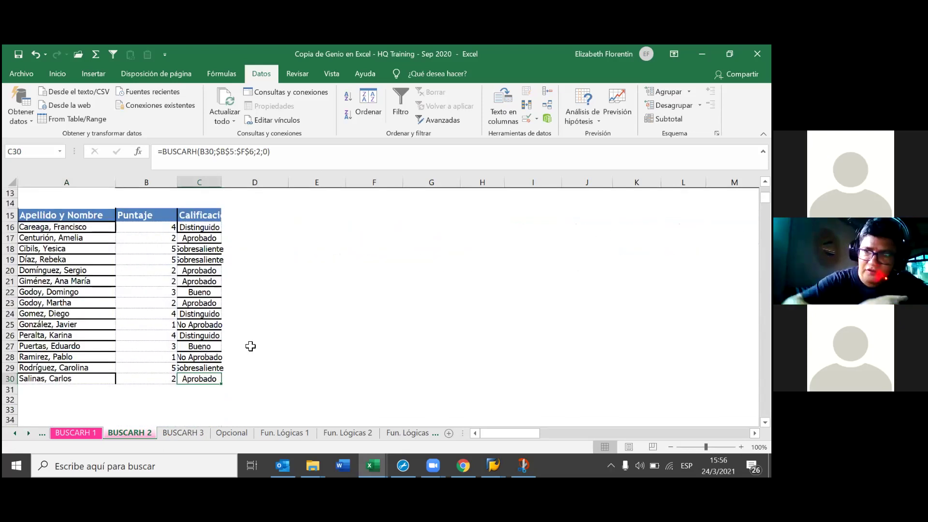
scroll(240, 343, "up", 1)
- Select the vertical list A15:C30 and return to the Inicio tab
mouse_move(39, 269)
left_mouse_down()
mouse_move(152, 296)
mouse_move(199, 421)
mouse_move(199, 404)
left_mouse_up()
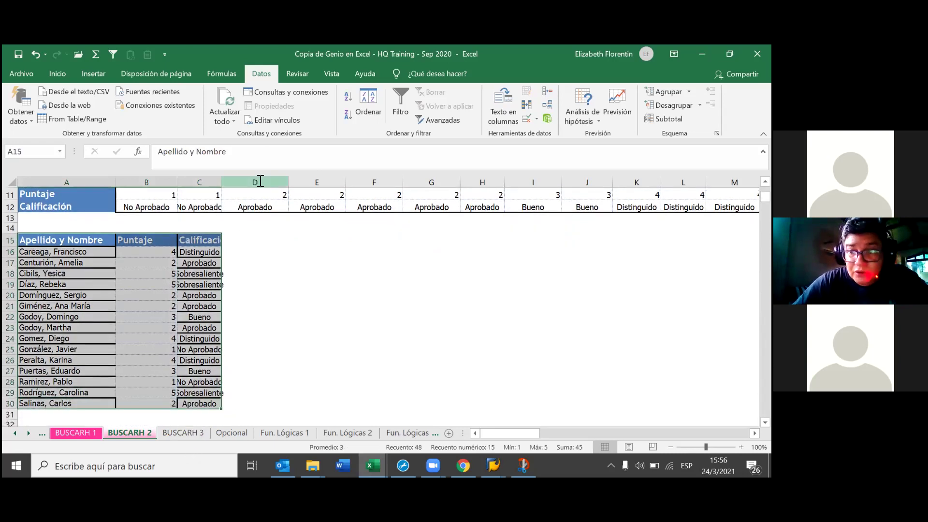
left_click(55, 72)
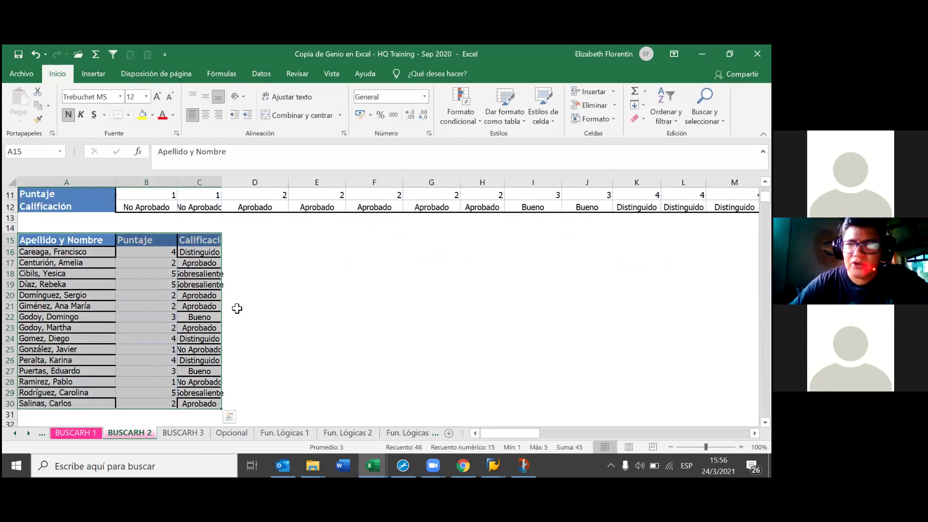
left_click(26, 75)
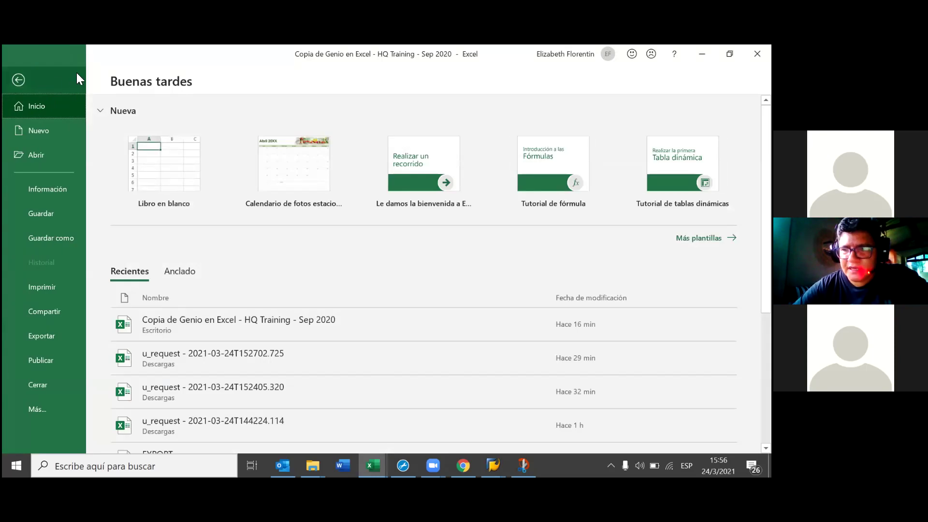
key("Escape")
left_click(98, 71)
- Dismiss the quick analysis suggestions and copy the sorted vertical list A15:C30
left_click(54, 72)
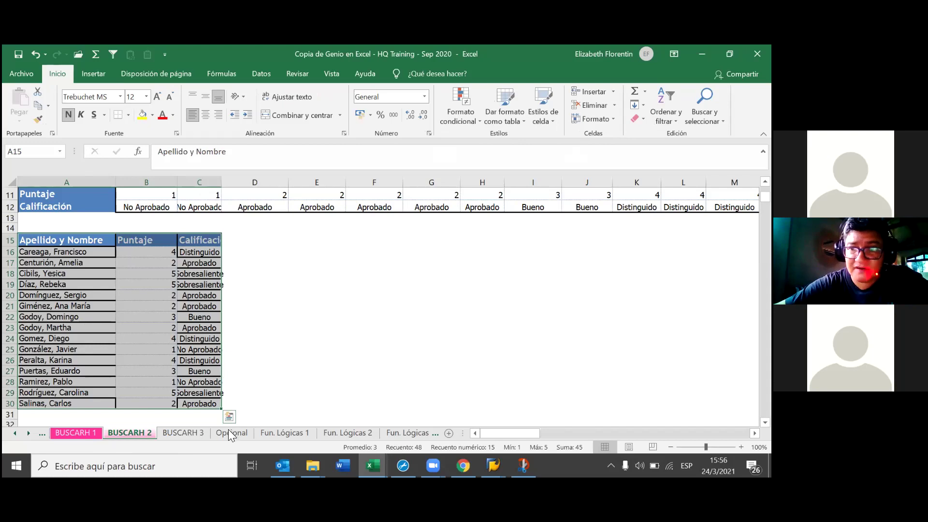
left_click(229, 417)
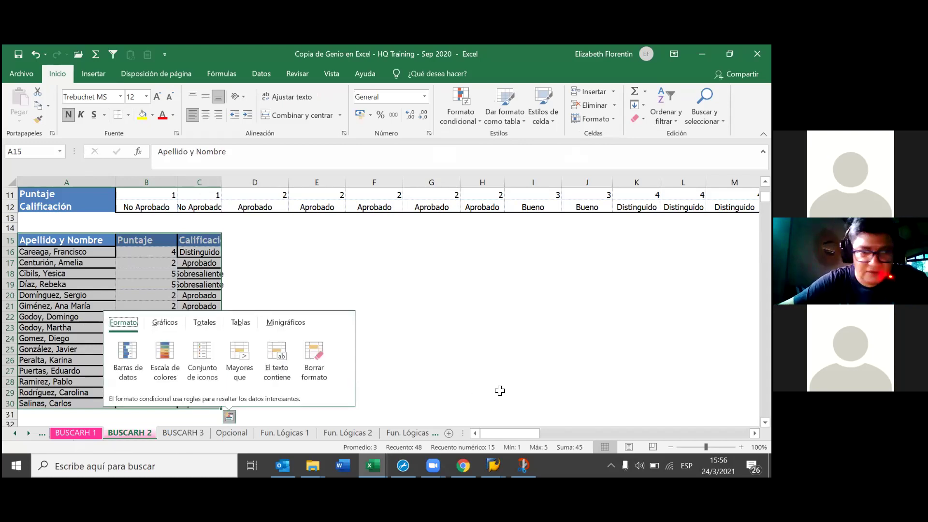
left_click(438, 371)
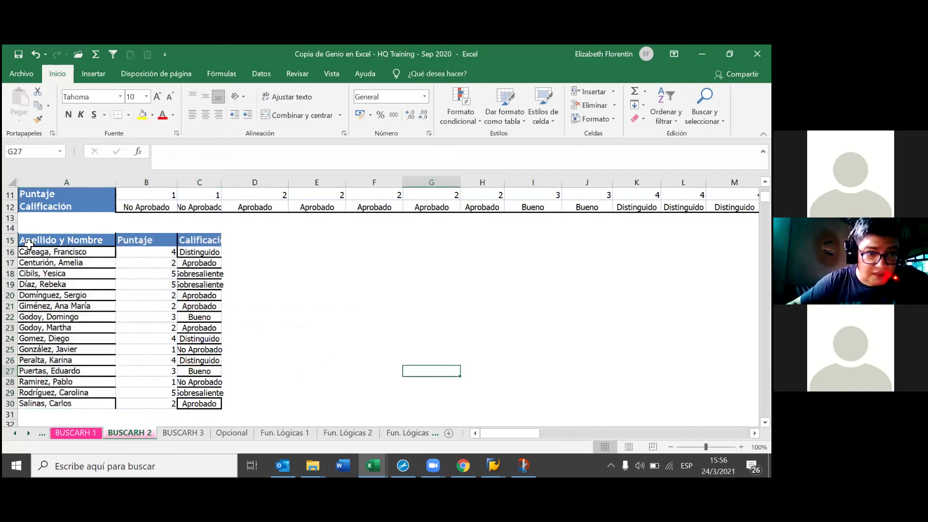
left_click_drag(29, 244, 204, 405)
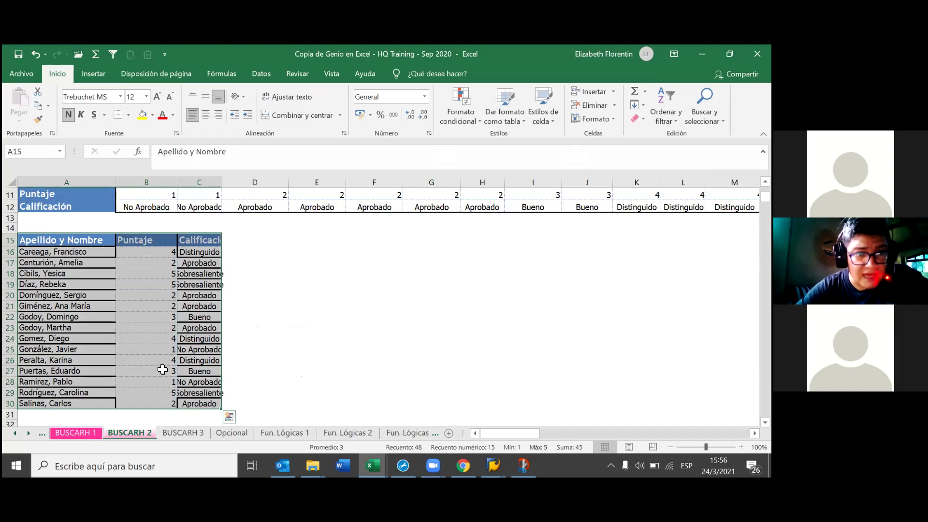
key("ctrl+c")
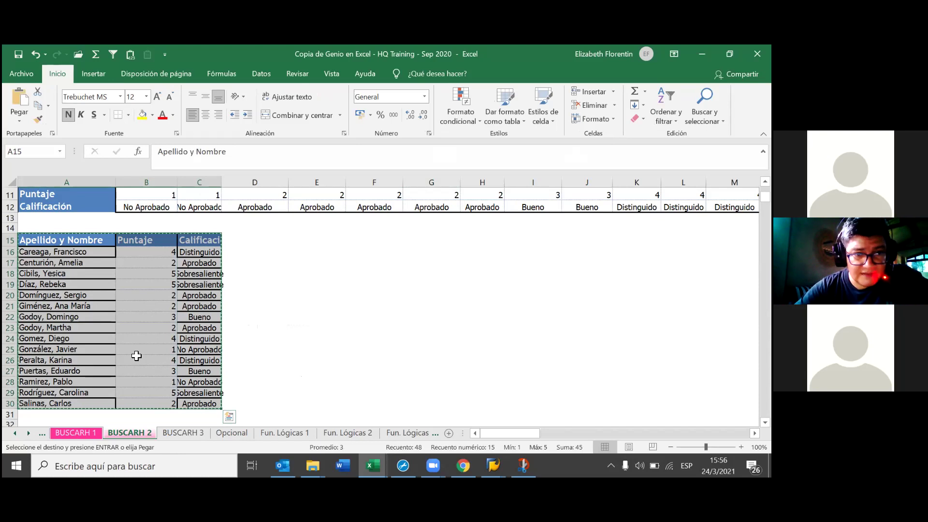
- Paste the list transposed at A10, replacing the horizontal table in rows 10–12
scroll(137, 355, "up", 2)
scroll(137, 355, "up", 1)
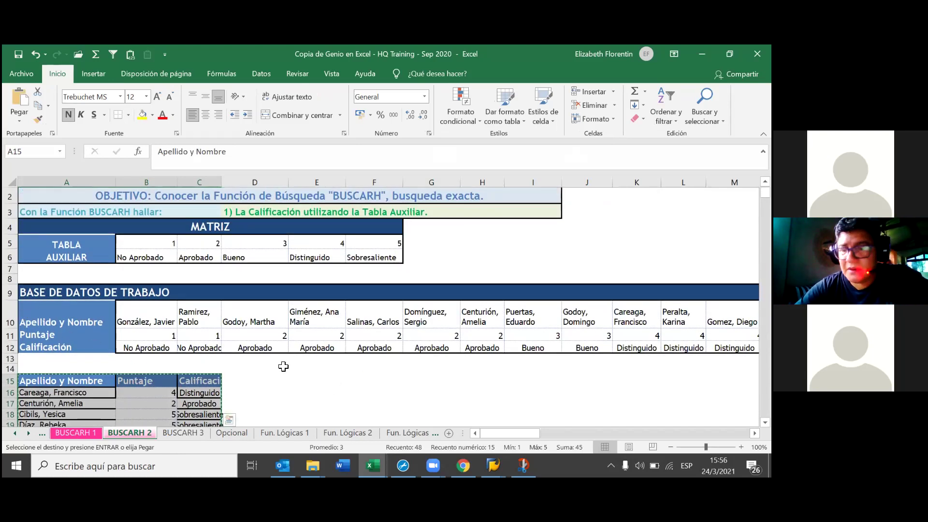
left_click(55, 312)
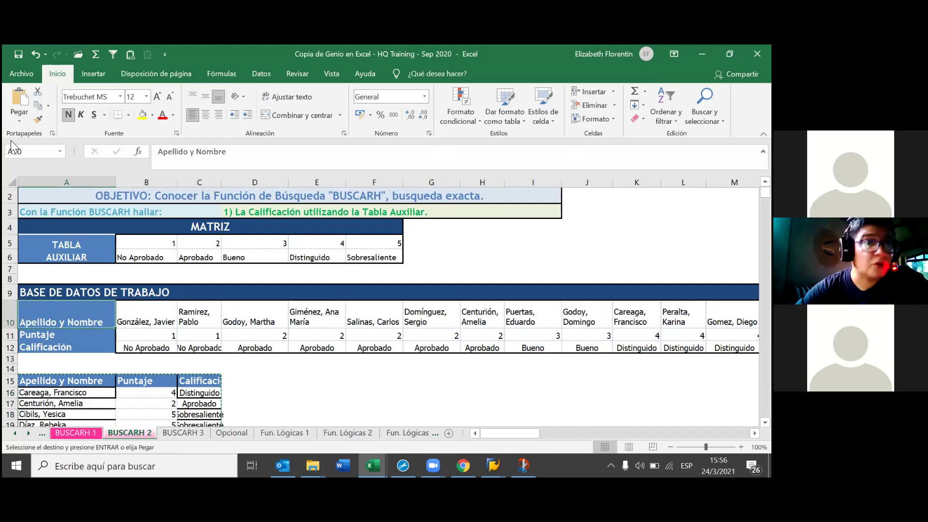
left_click(18, 120)
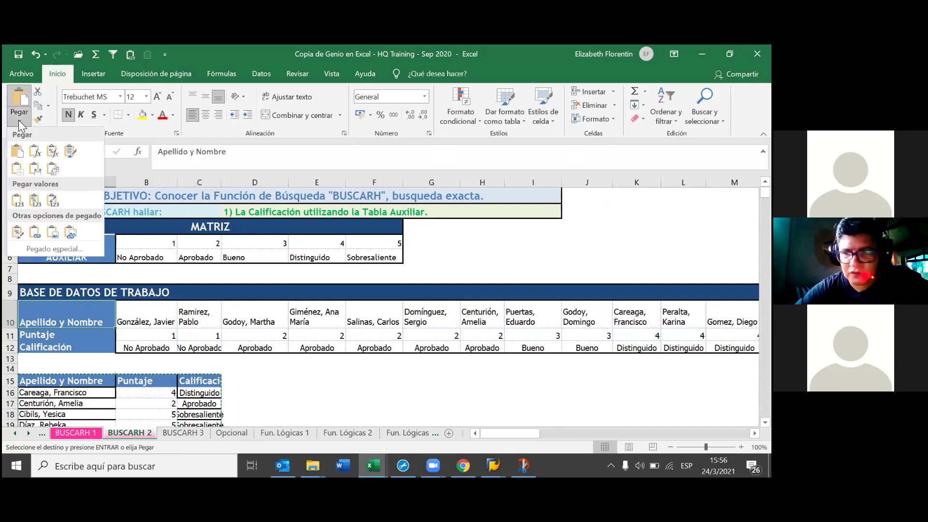
left_click(51, 170)
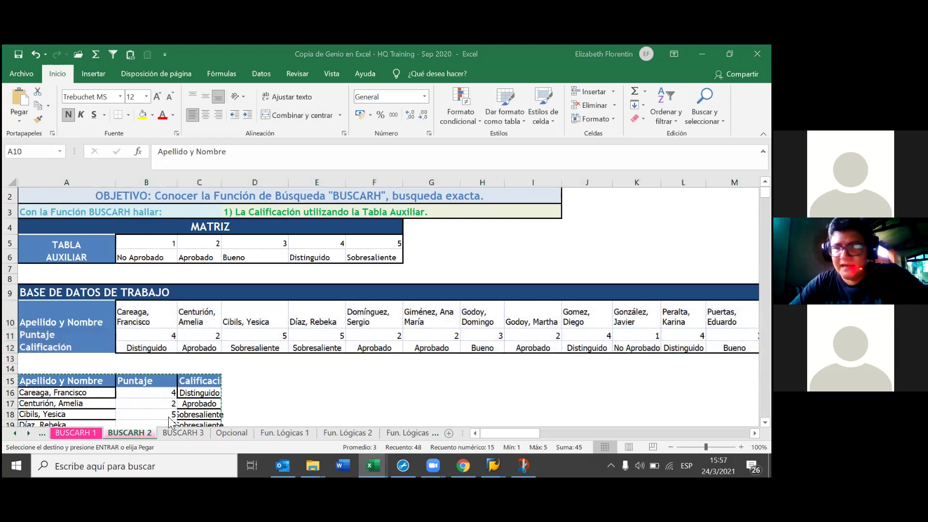
left_click(254, 392)
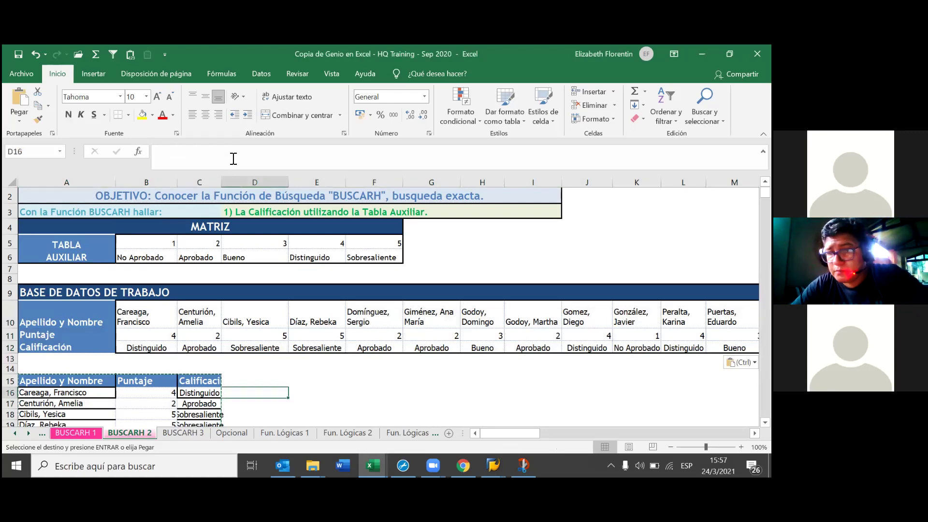
scroll(380, 302, "up", 1)
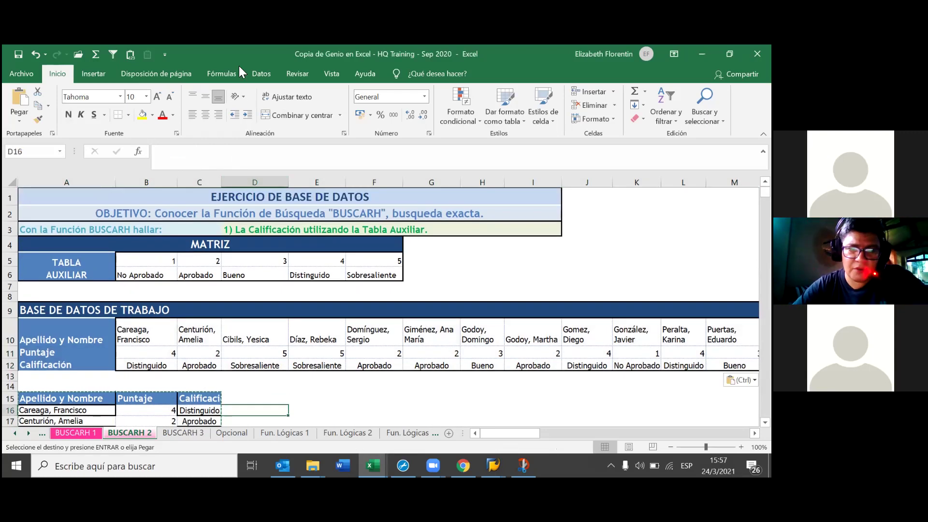
- Scroll to the BUSCARH 3 exercise, whose work table shows #N/D errors in Precio Unitario and Total
scroll(525, 343, "down", 2)
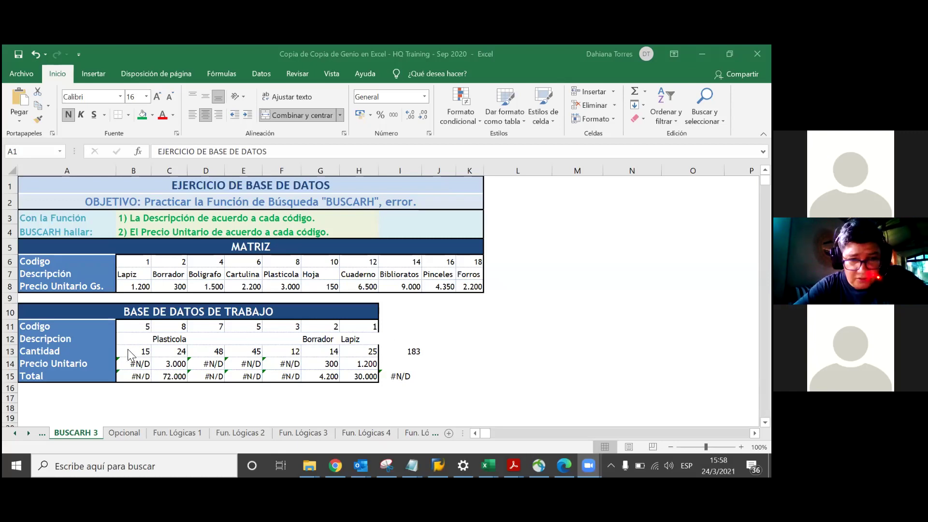
- Clear the Descripcion cells B12:H12 with Borrar contenido
left_click(73, 341)
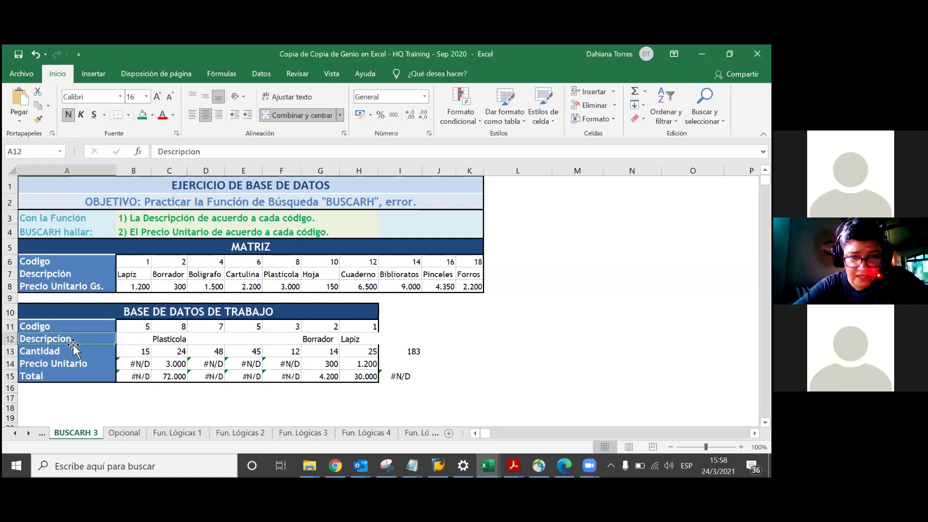
key("Right")
key("Right")
left_click(136, 338)
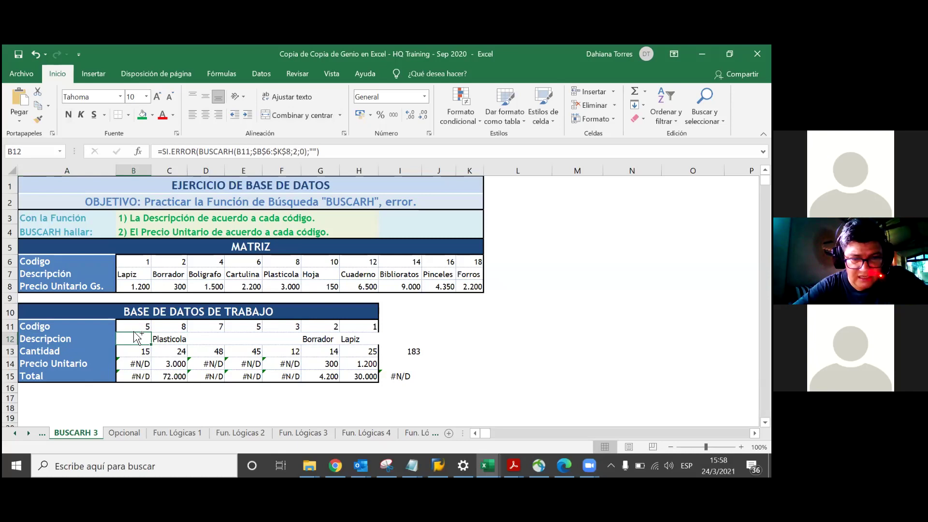
key("ctrl+shift+Right")
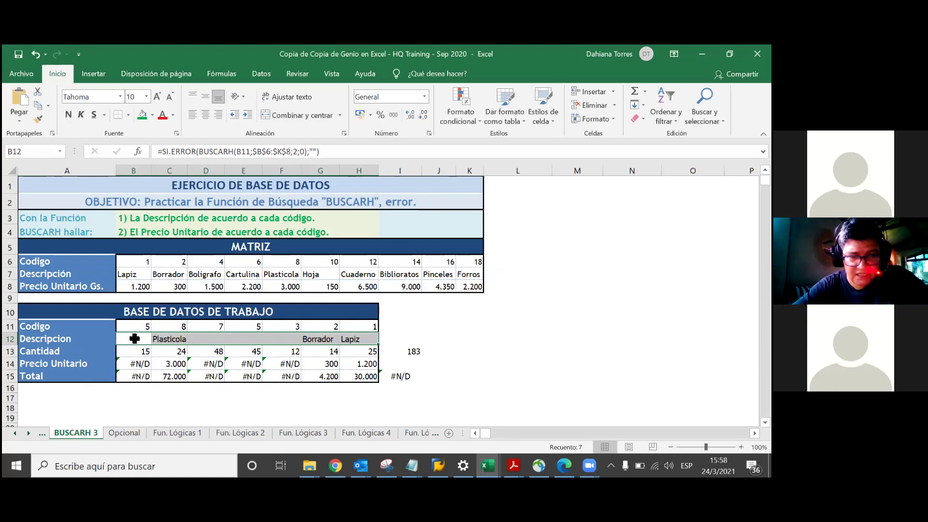
right_click(135, 338)
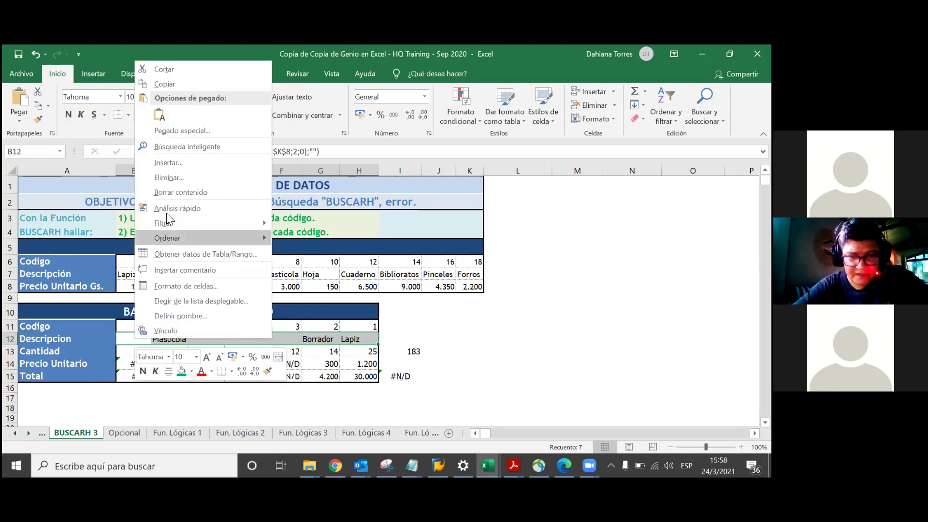
left_click(179, 191)
- Clear the Precio Unitario row B14:H14 and the Total row B15:I15
left_click(121, 366)
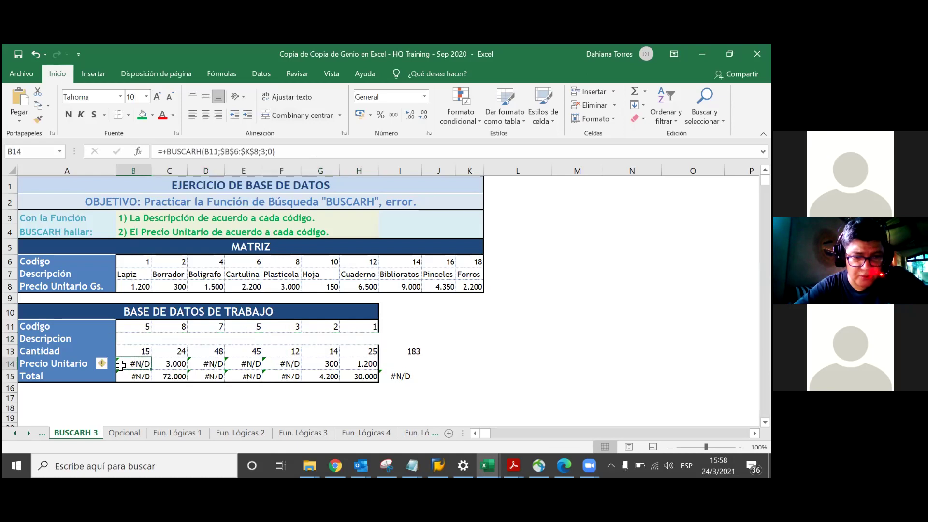
key("ctrl+shift+Right")
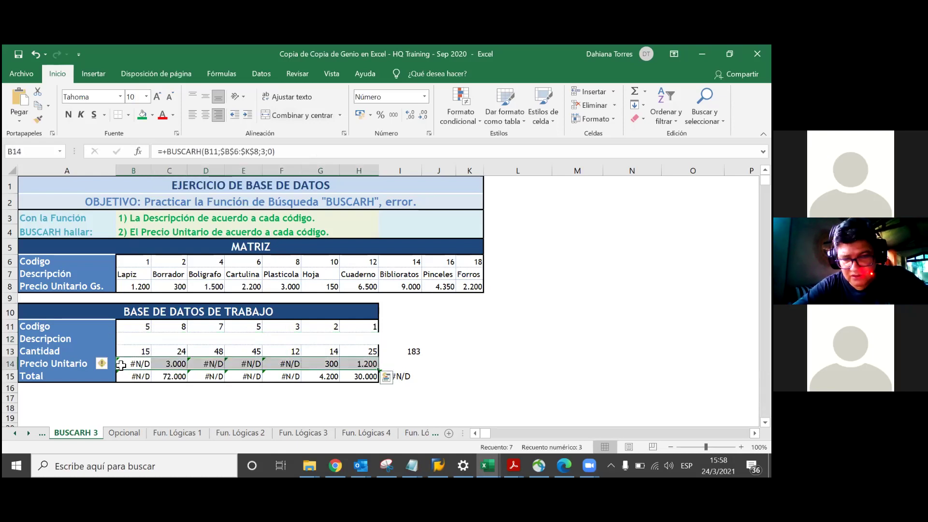
right_click(120, 365)
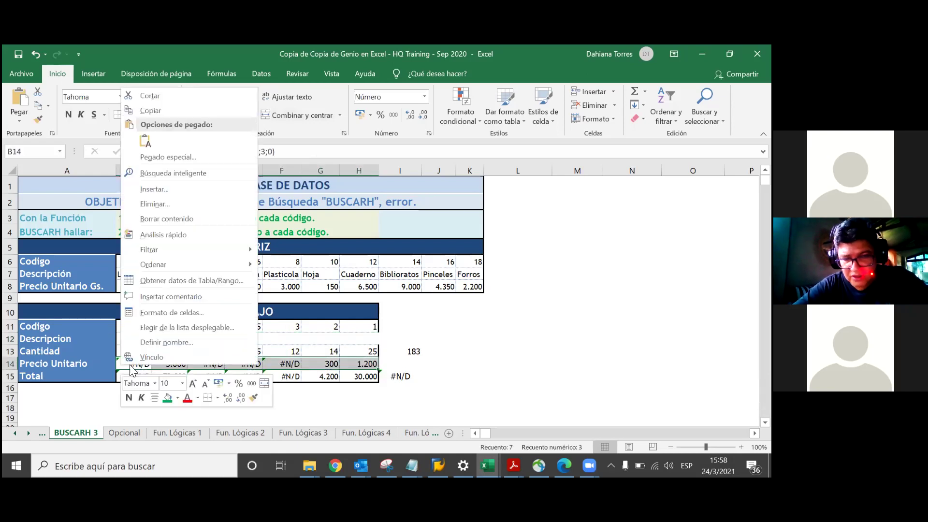
left_click(151, 219)
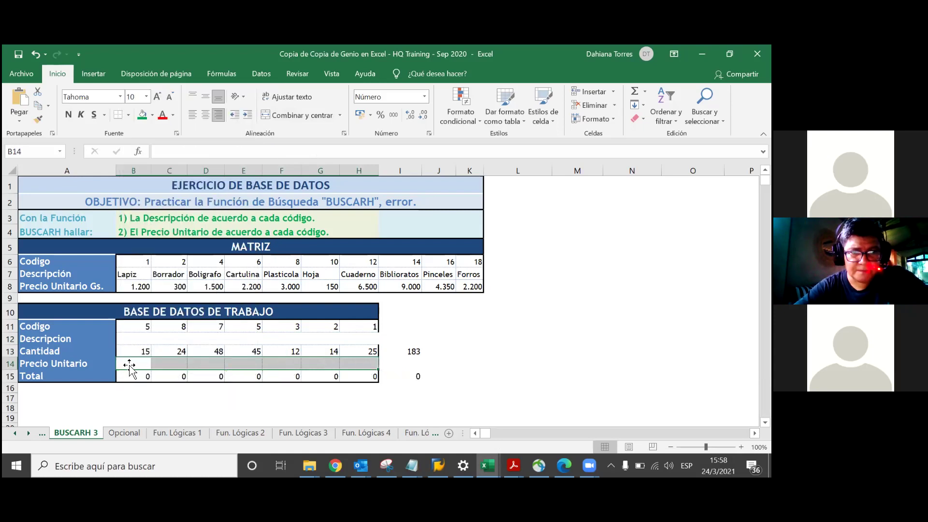
left_click(130, 376)
key("ctrl+shift+Right")
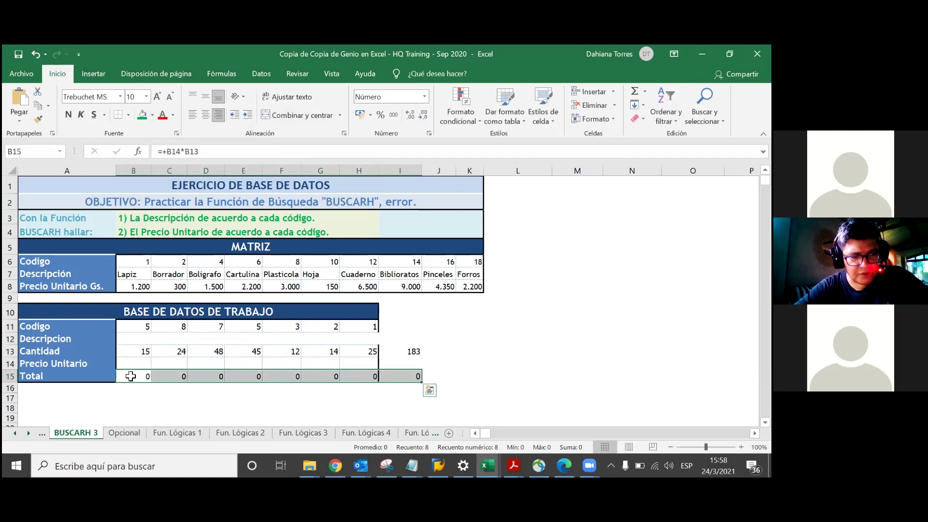
right_click(131, 376)
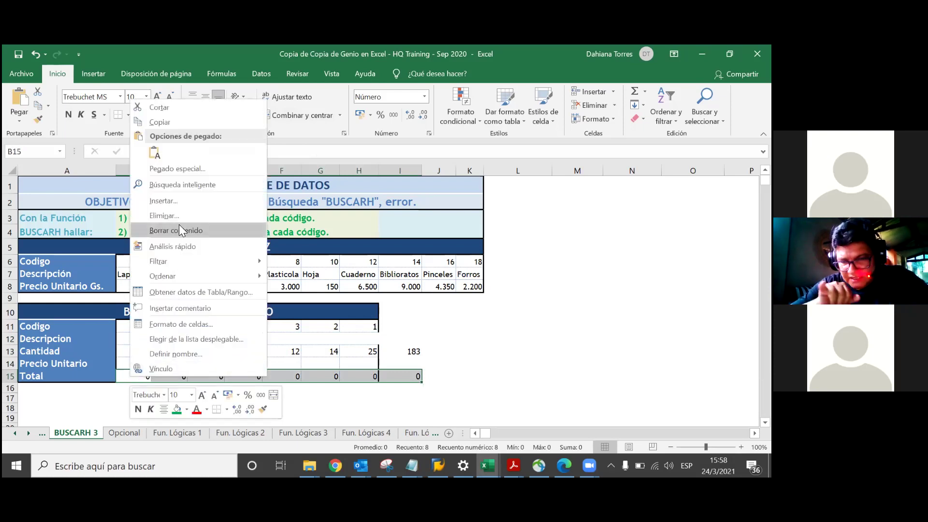
left_click(178, 230)
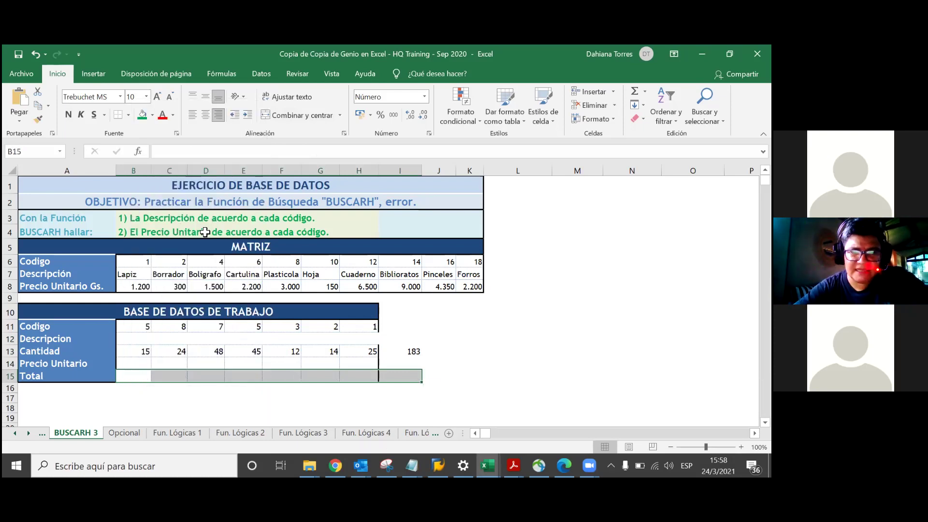
- Clear the Cantidad sum in I13 and confirm the Total cells are now empty
left_click(385, 351)
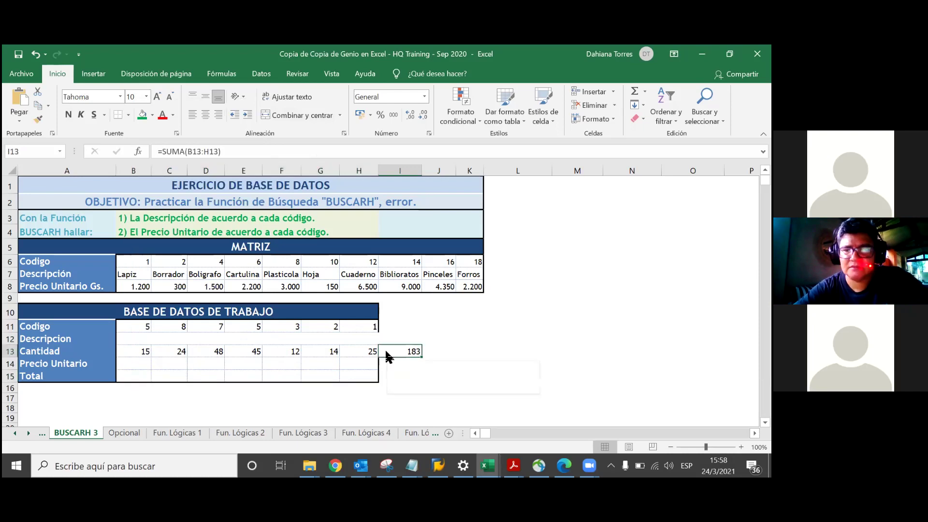
right_click(386, 353)
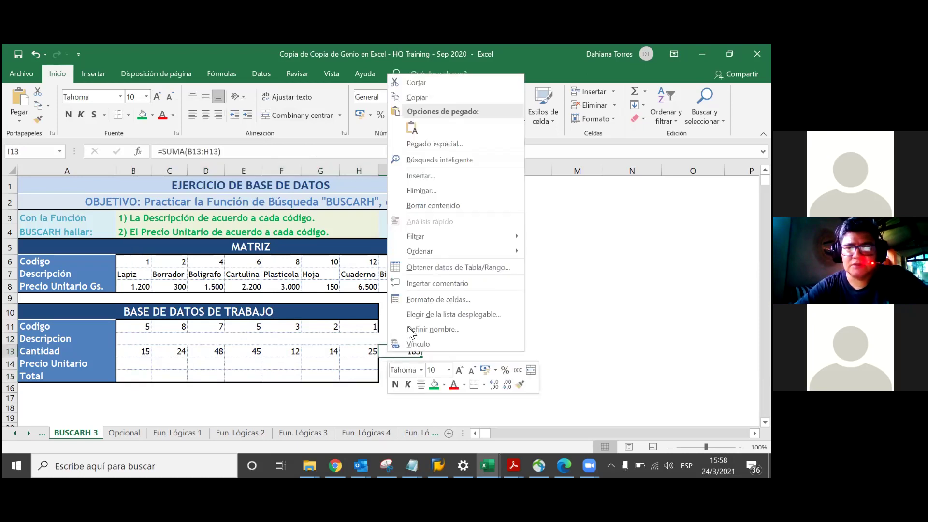
left_click(412, 206)
left_click(397, 376)
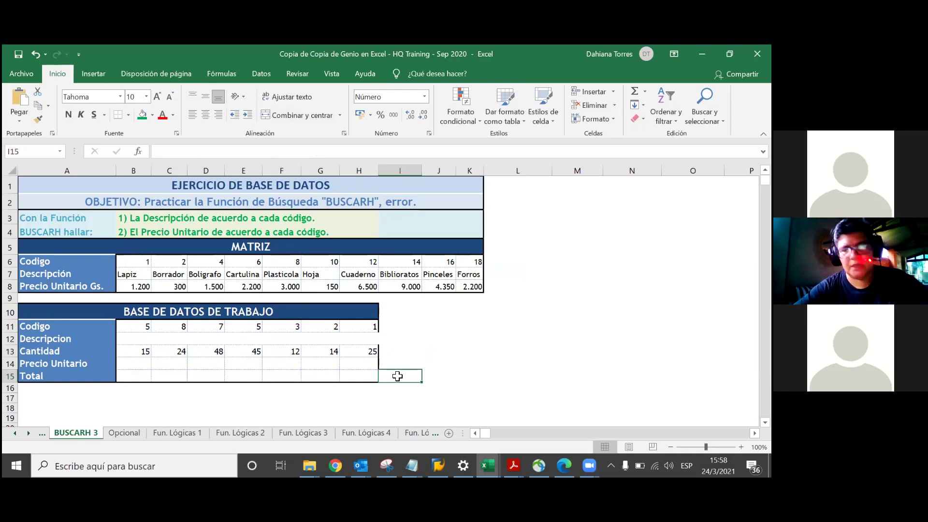
left_click(139, 337)
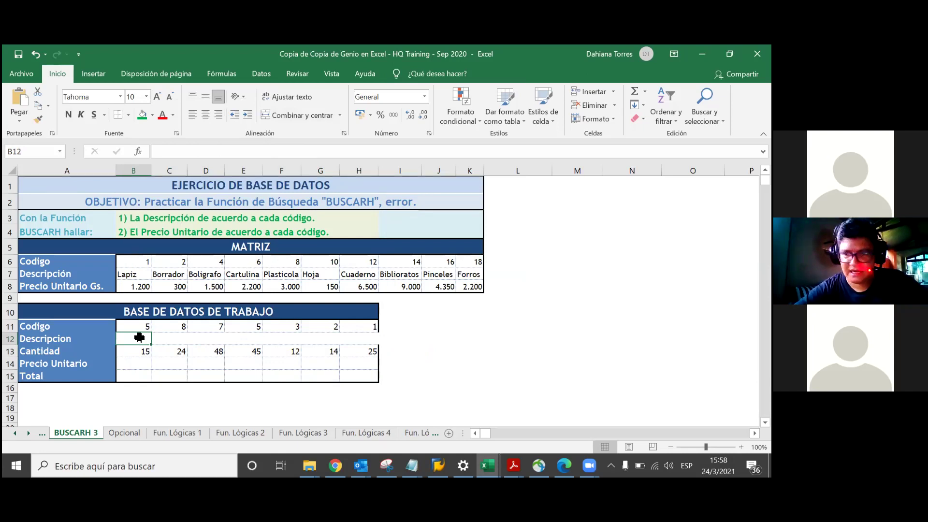
- Start =BUSCARH( in B12 with the code in B11 as lookup value, replacing a mistaken B7
left_click(172, 155)
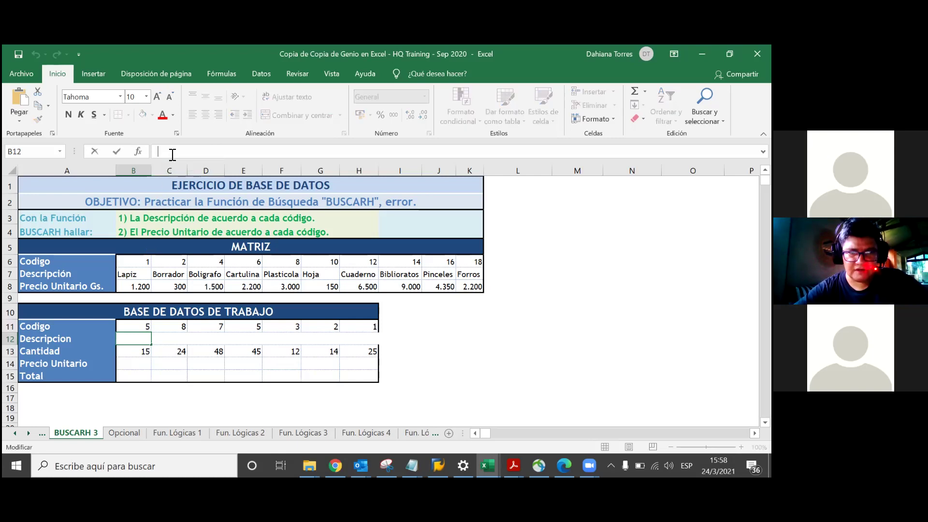
type("=")
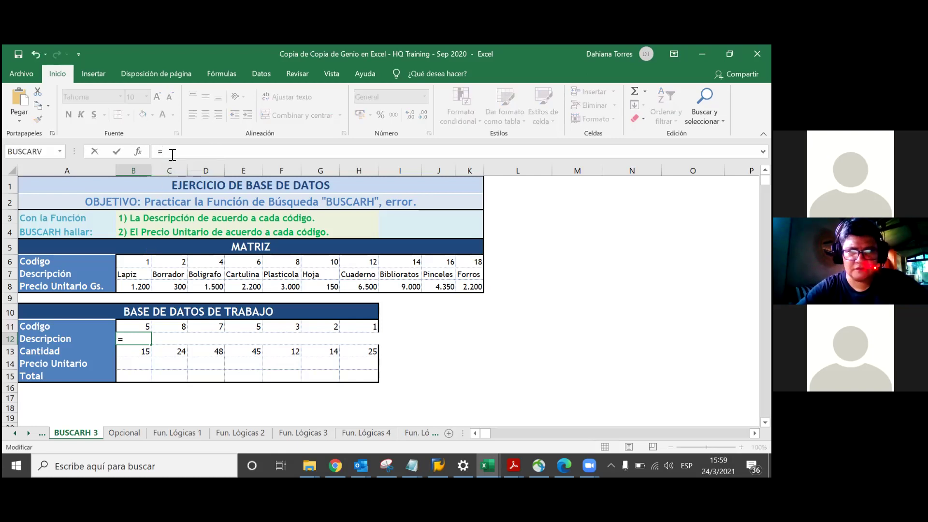
type("BUS")
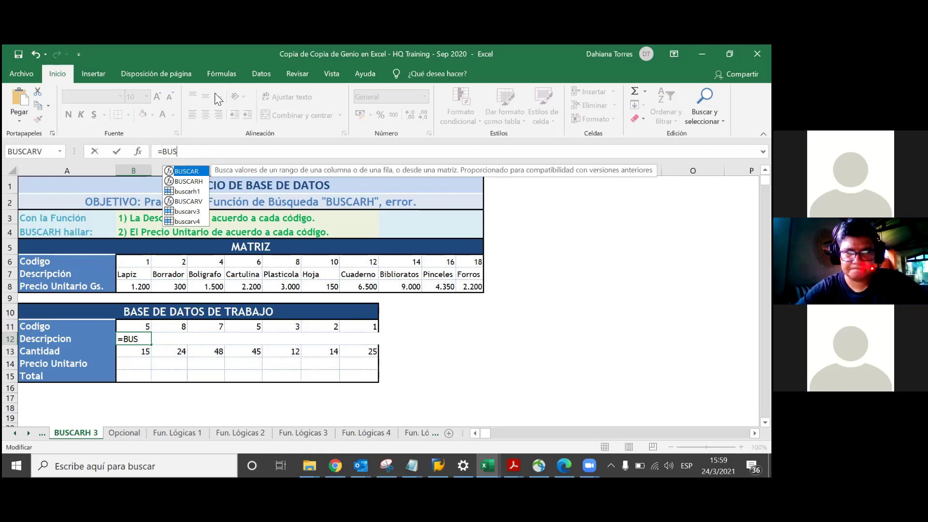
left_click(178, 187)
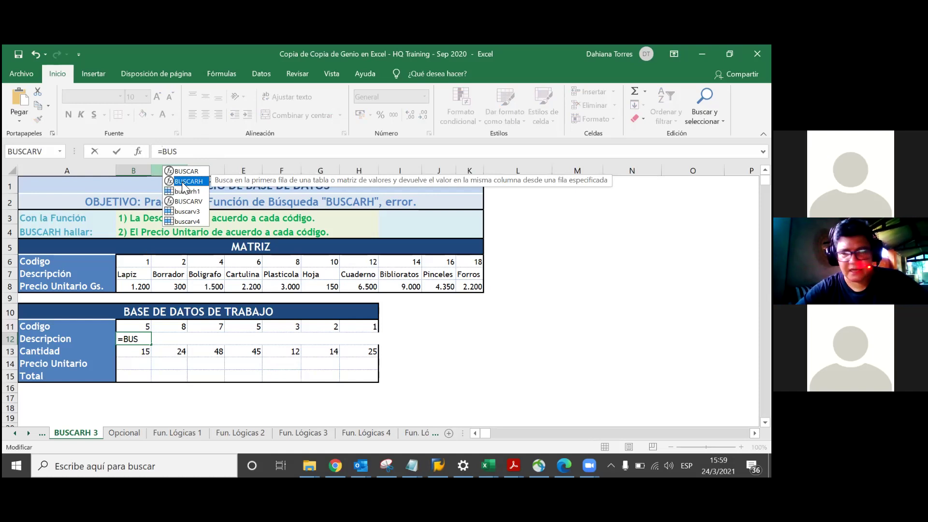
double_click(184, 182)
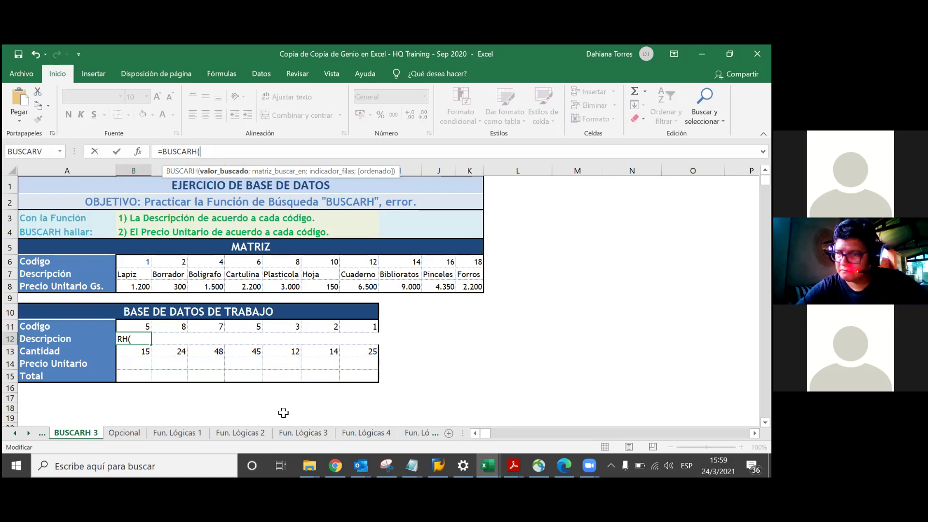
left_click(130, 276)
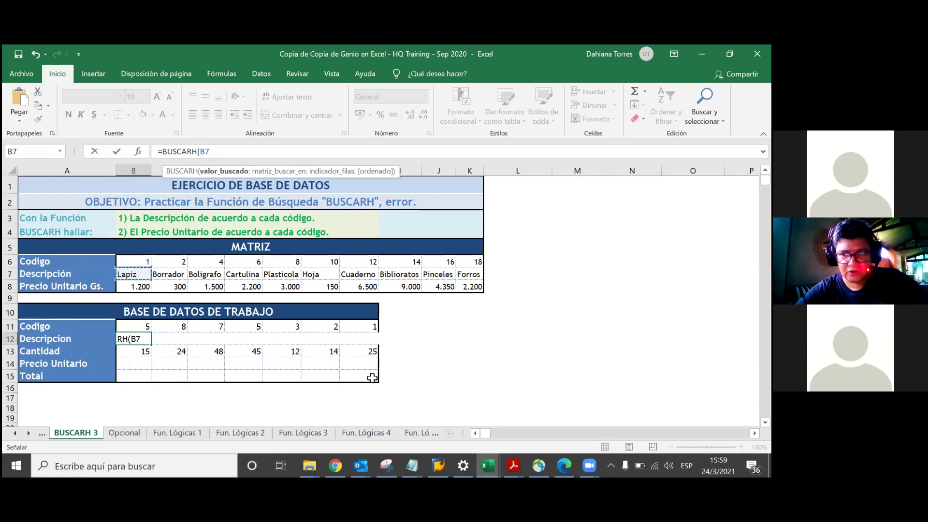
left_click(254, 151)
key("BackSpace")
key("BackSpace")
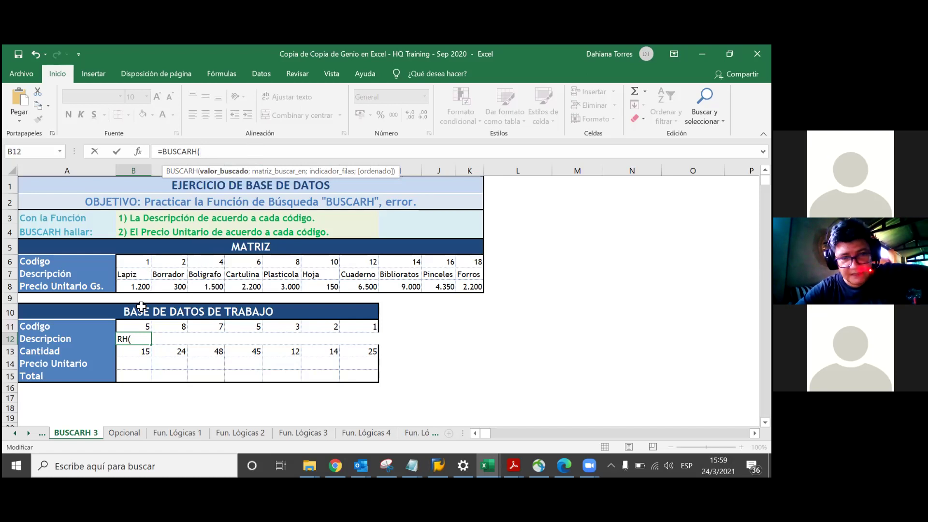
left_click(134, 326)
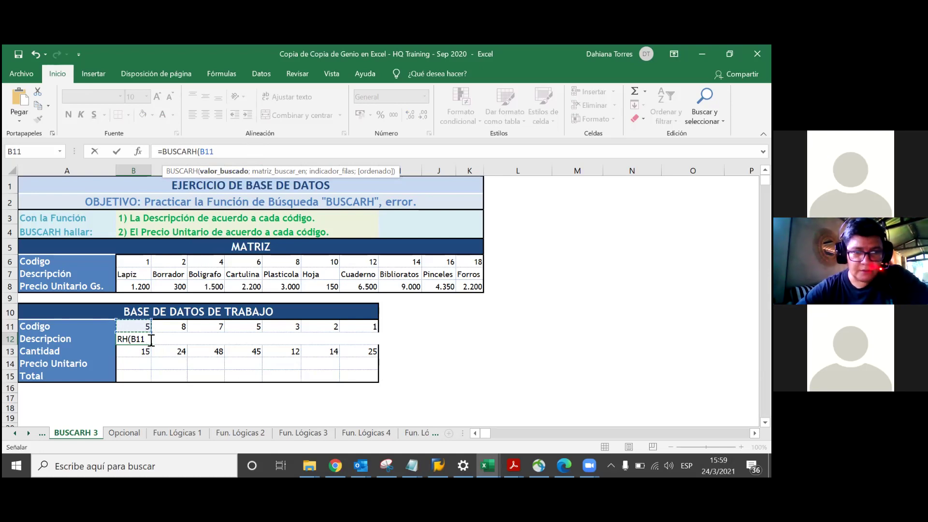
- Add the descriptions row B7:J7 of the product matrix as the lookup range
left_click(151, 339)
left_click(151, 339)
type(";")
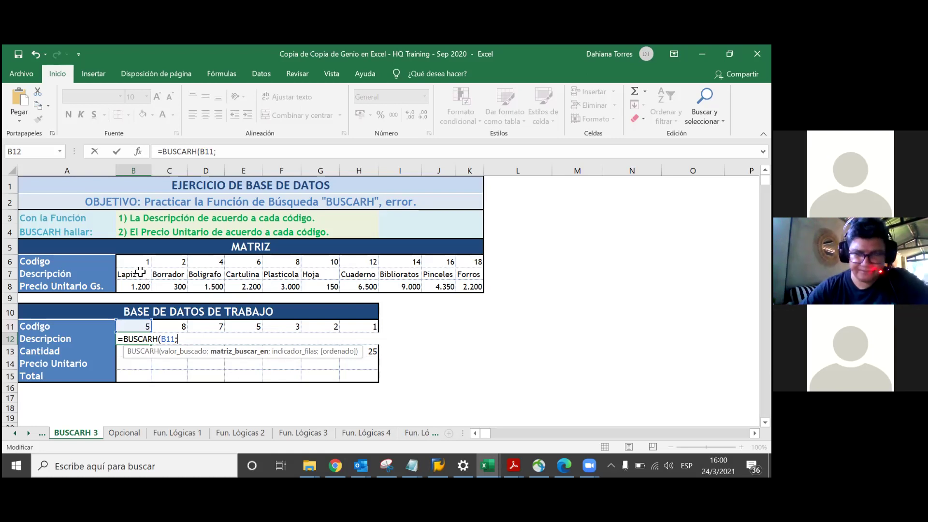
left_click(137, 276)
left_click_drag(136, 277, 300, 286)
left_click_drag(368, 280, 428, 273)
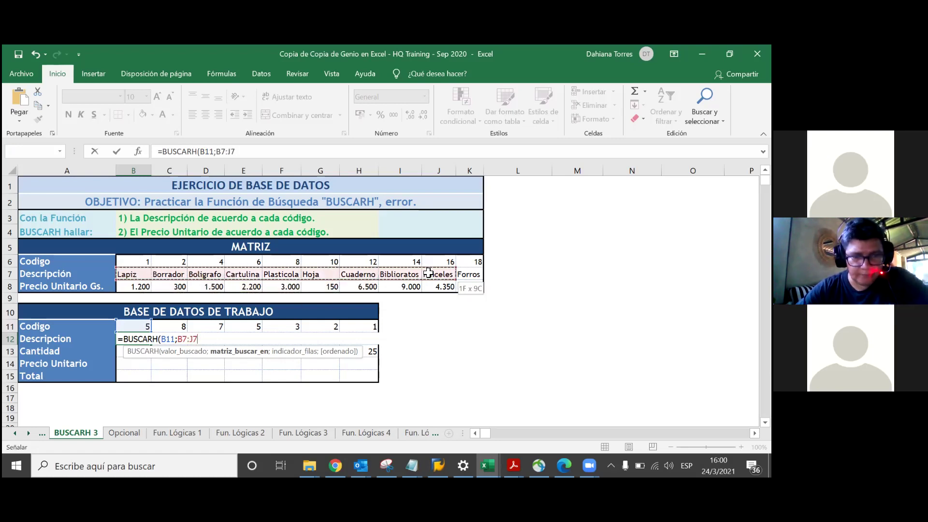
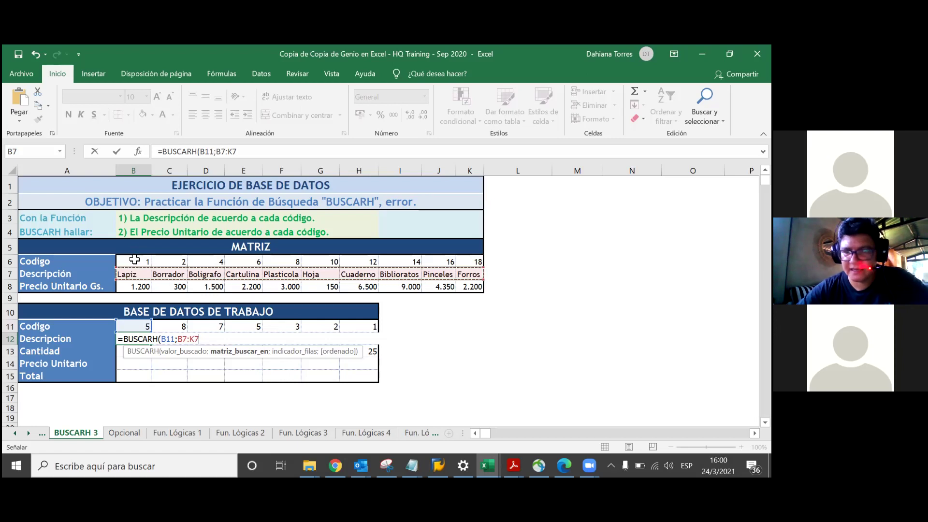
- Replace the B7:K7 range with the whole MATRIZ table B6:K8 in B12's BUSCARH formula
key("ctrl+z")
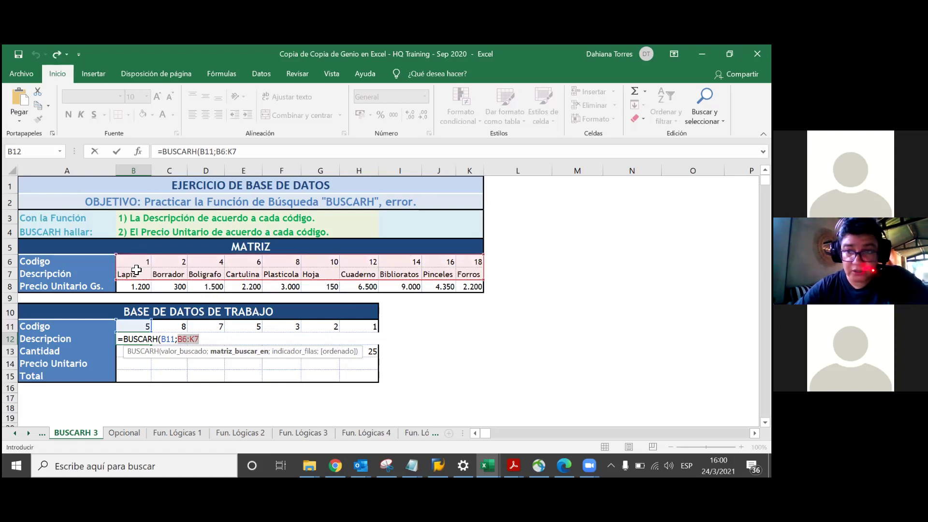
left_click_drag(126, 260, 467, 285)
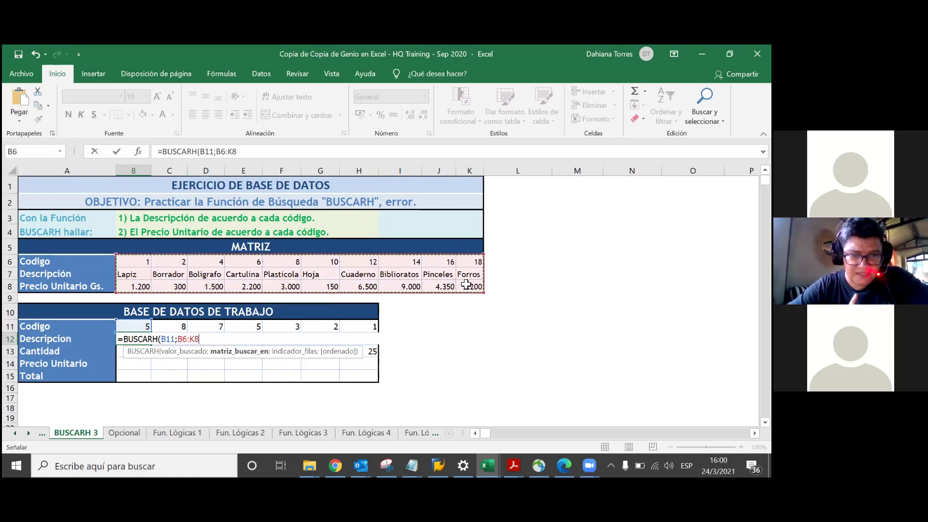
type(";")
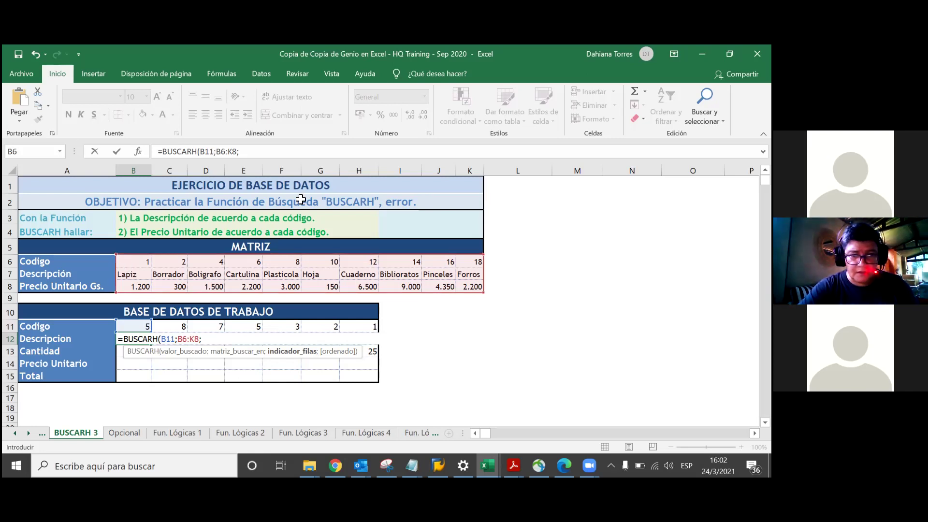
left_click(265, 153)
- Make the lookup range absolute as $B$6:$K$8 and add row index 2
left_click(237, 152)
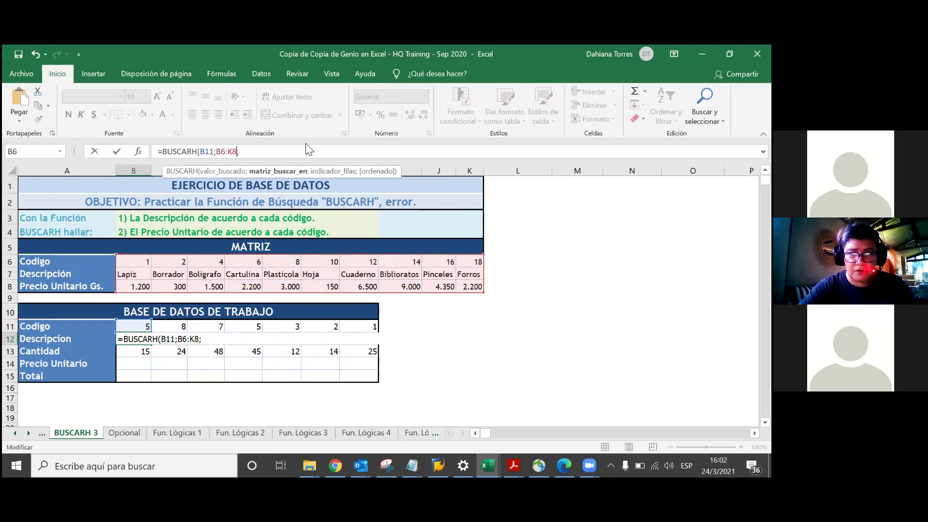
key("F4")
key("Left")
key("Left")
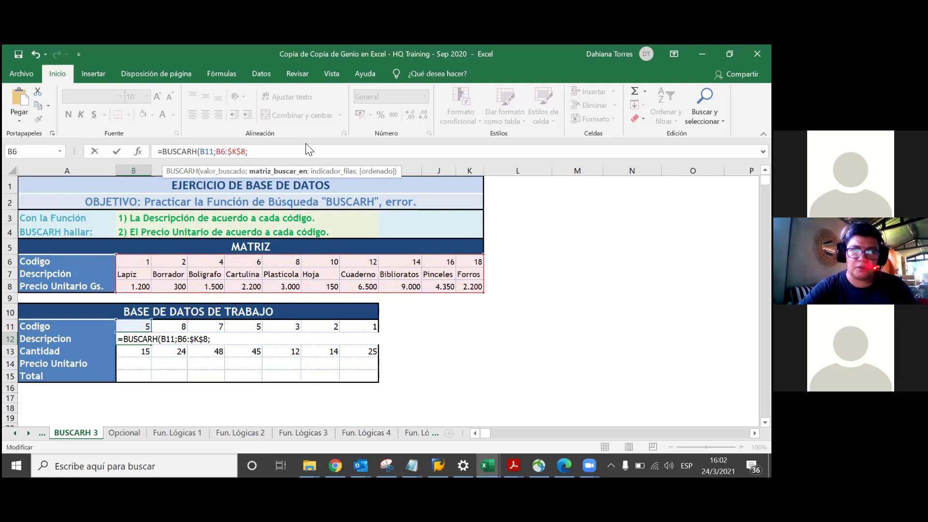
key("F4")
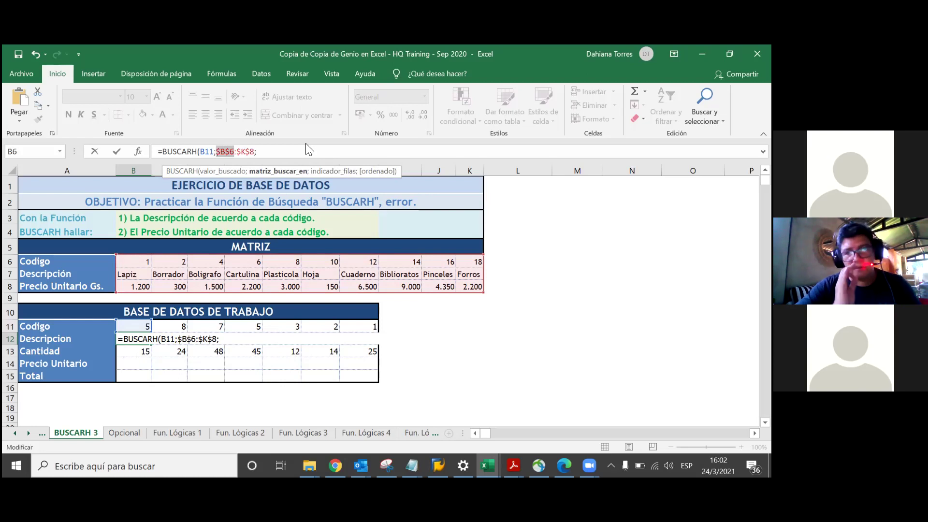
left_click(310, 152)
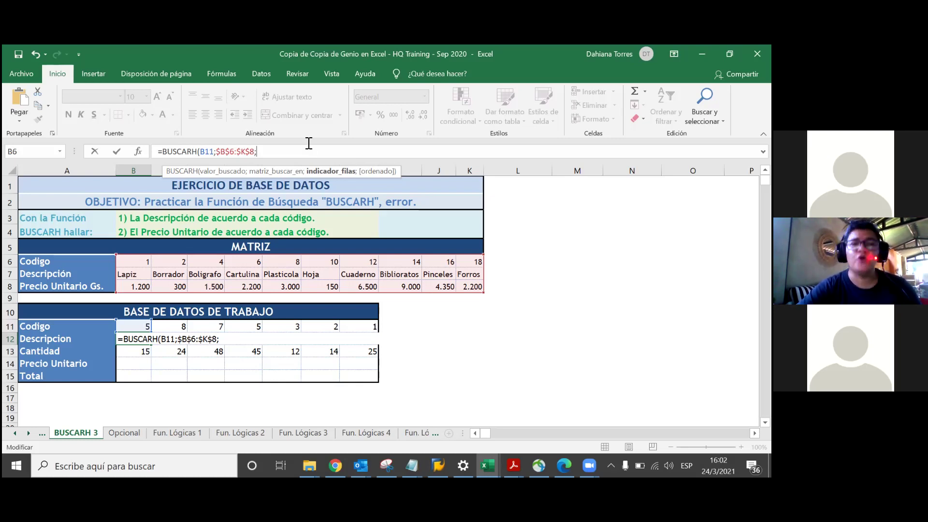
type("2")
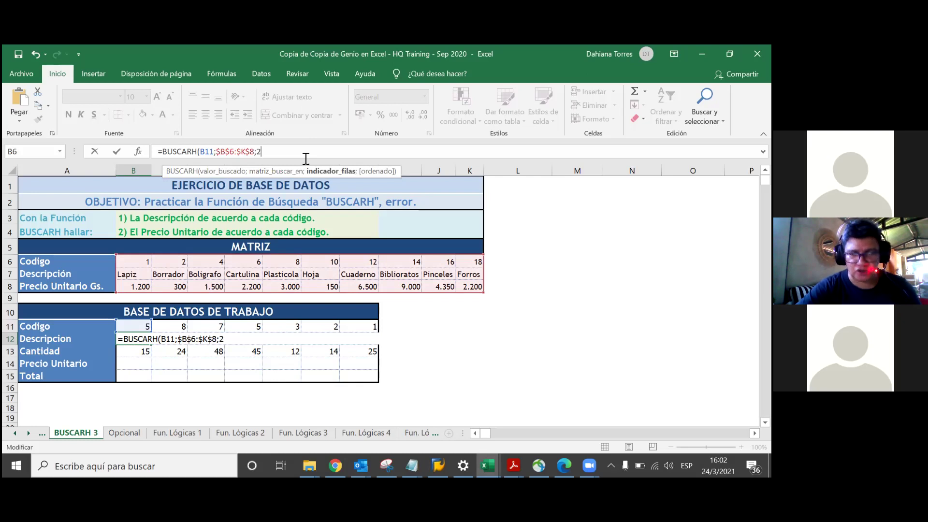
type(")")
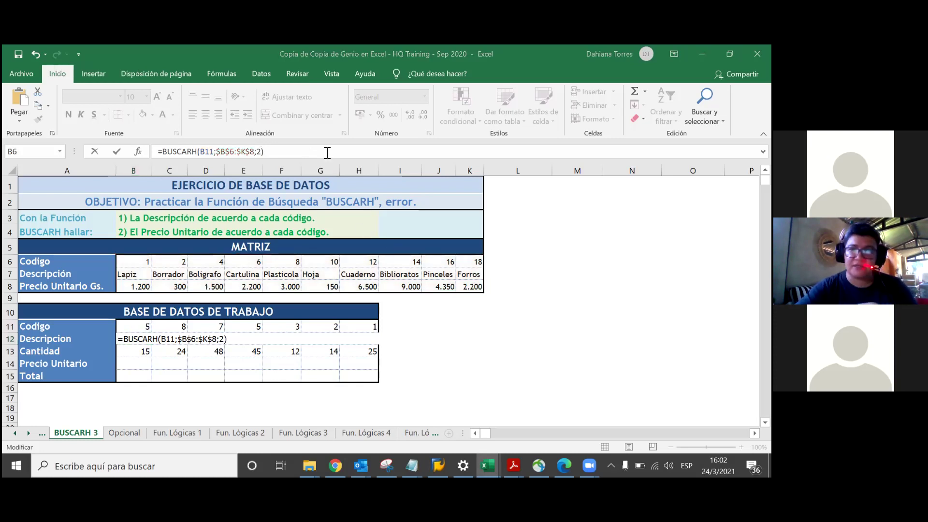
key("Left")
- Add VERDADERO as the fourth argument and enter the formula, showing Boligrafo in B12
key("Delete")
type(";")
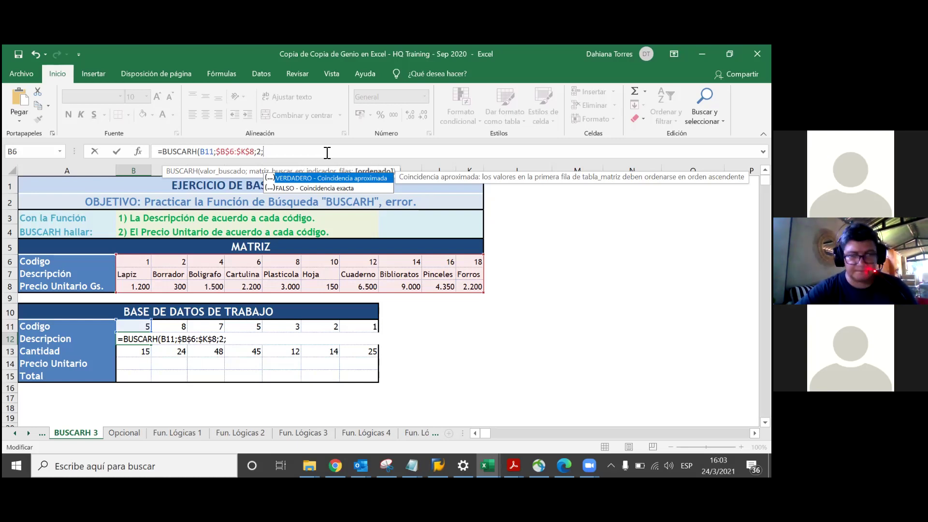
left_click(313, 178)
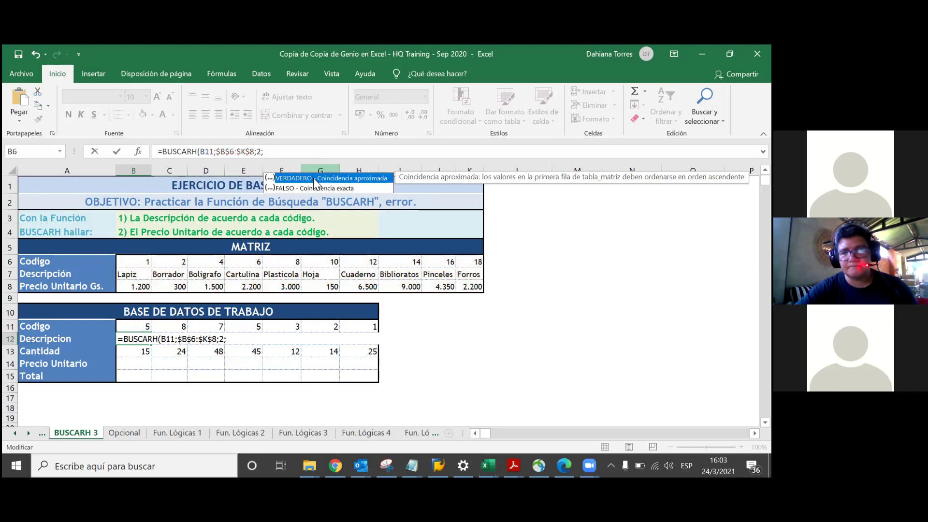
double_click(273, 177)
left_click(329, 153)
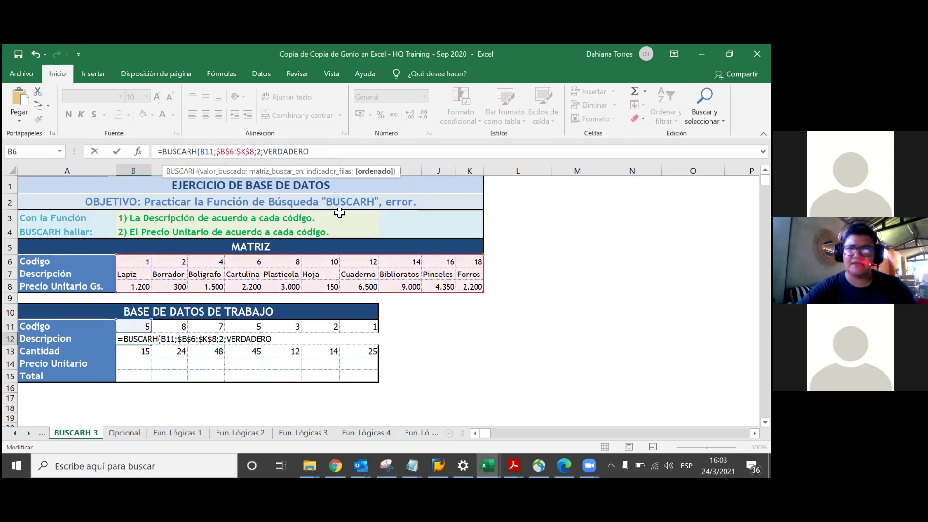
key("Return")
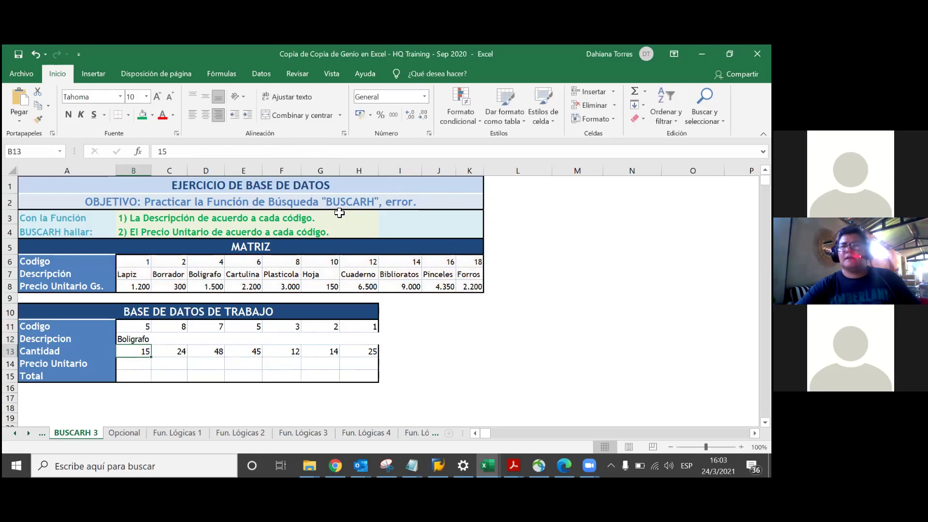
- Fill the B12 description lookup right to H12, undoing the stray copy into B13
left_click(134, 341)
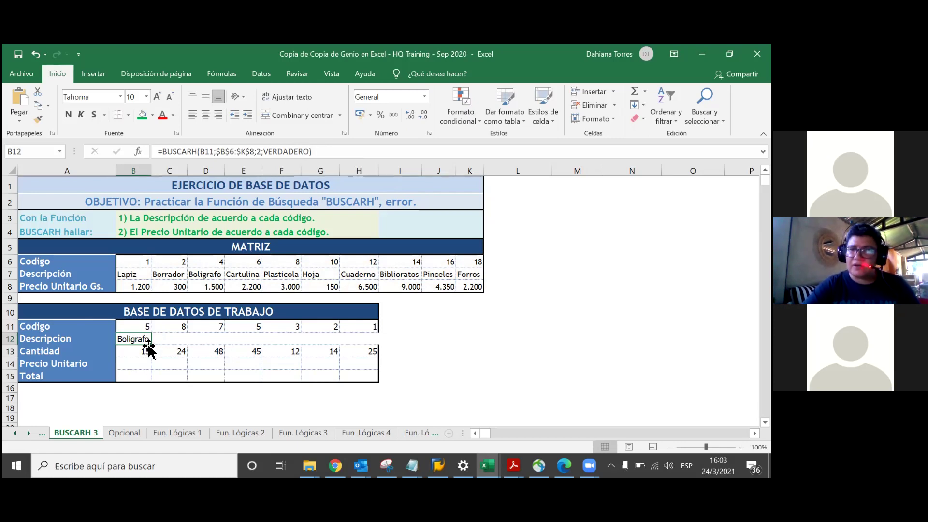
left_click_drag(156, 346, 154, 353)
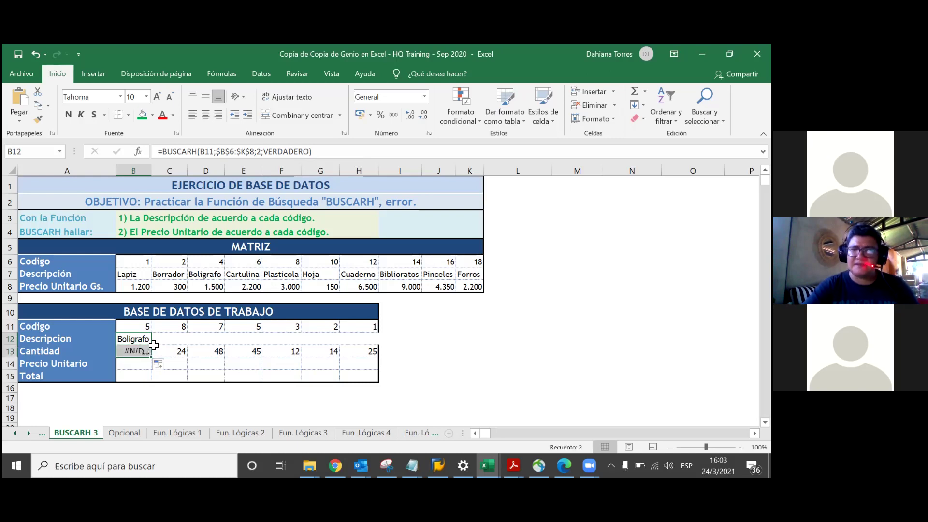
key("ctrl+z")
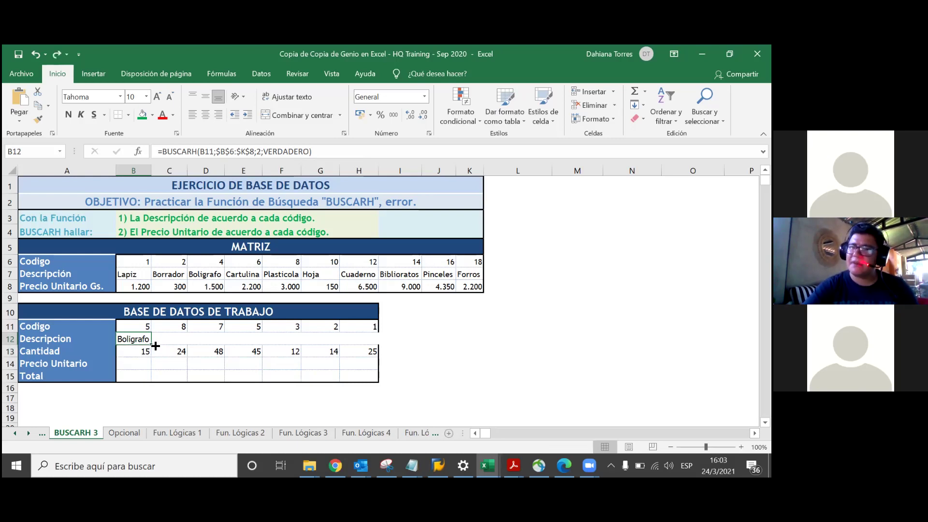
left_click_drag(152, 345, 341, 346)
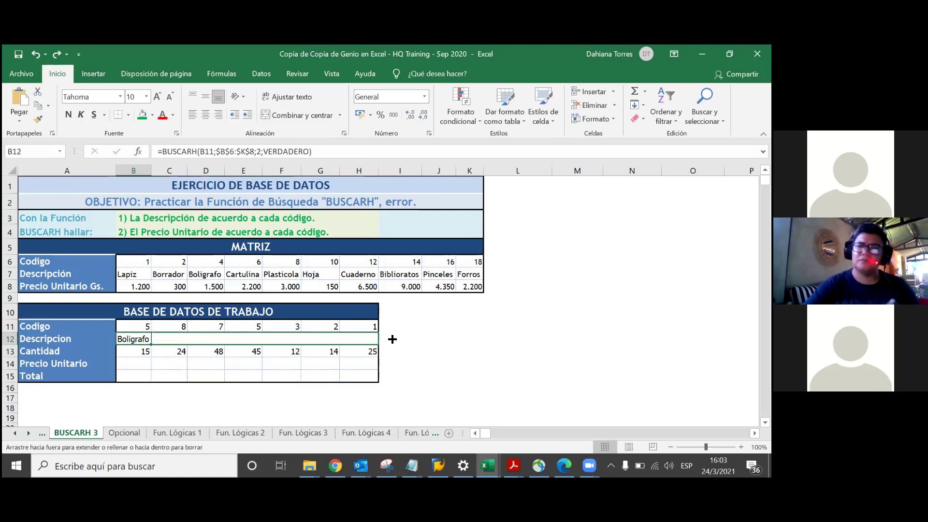
left_click_drag(391, 338, 393, 339)
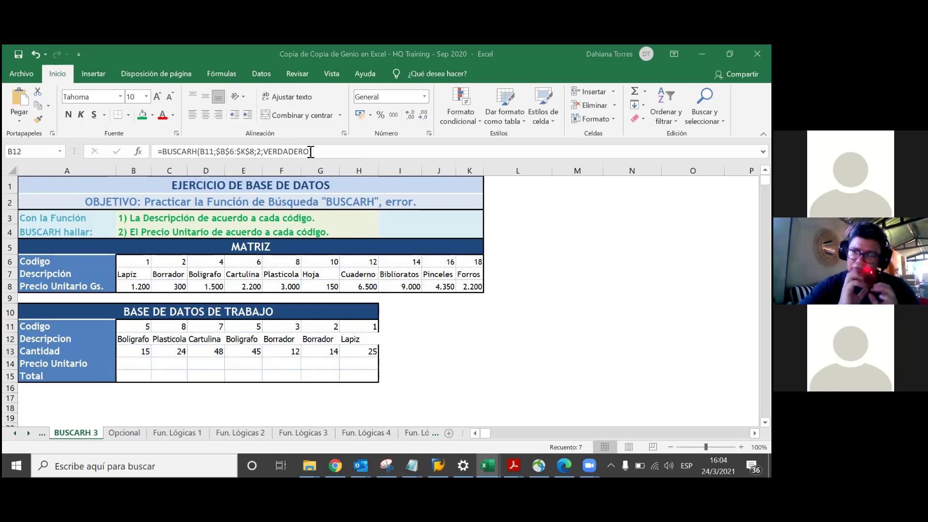
key("ctrl+shift+Right")
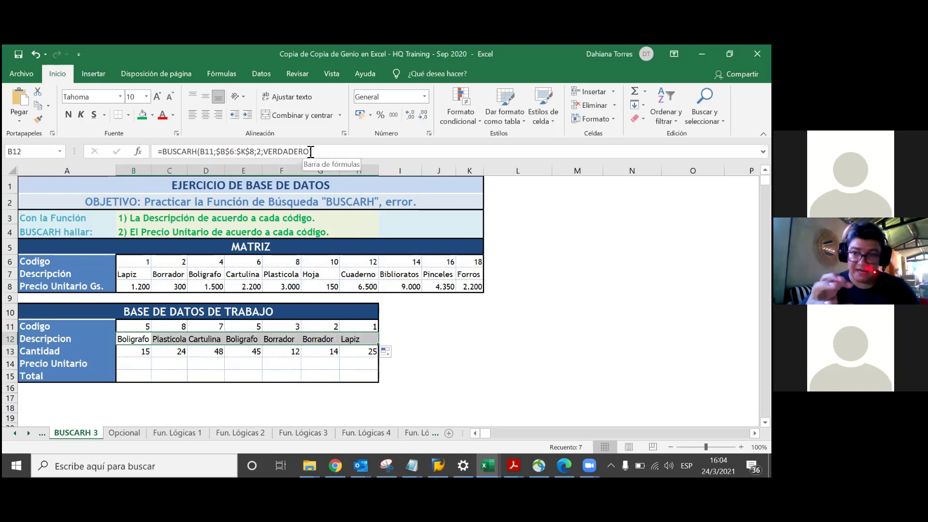
left_click(311, 151)
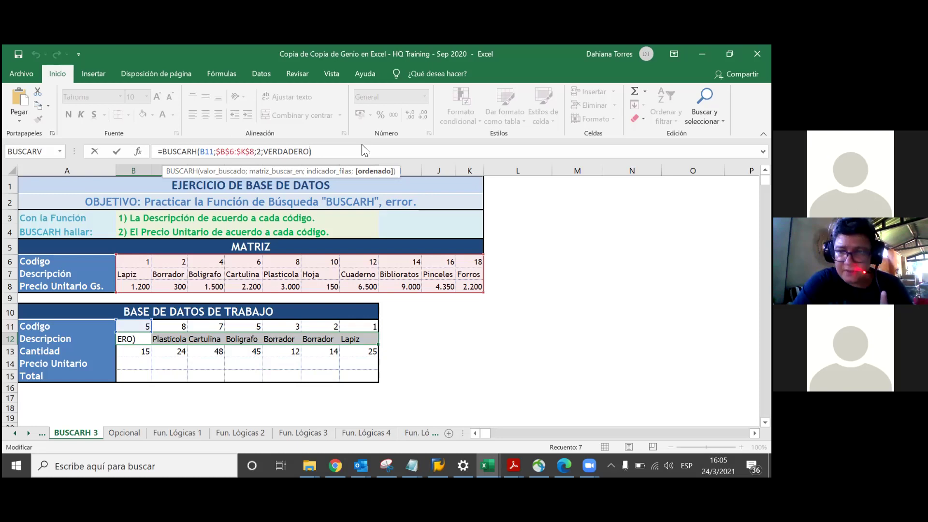
left_click(417, 338)
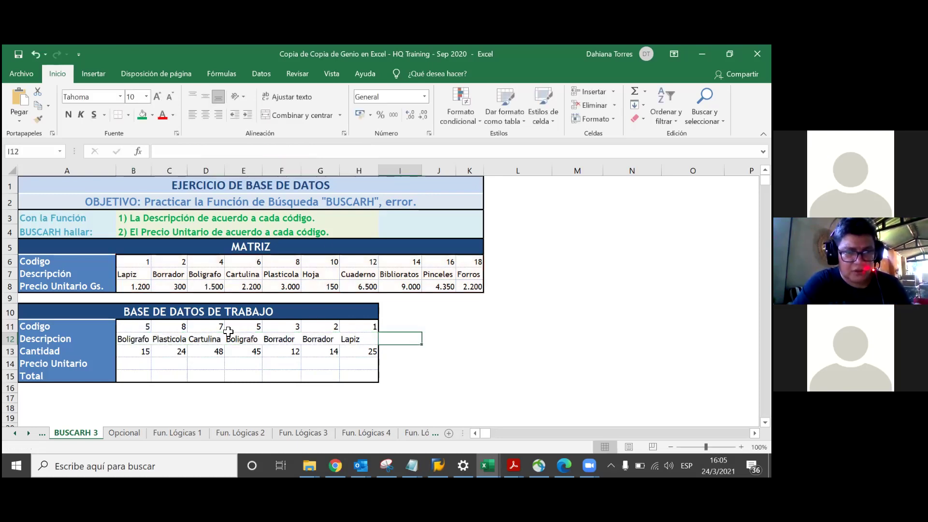
left_click(131, 338)
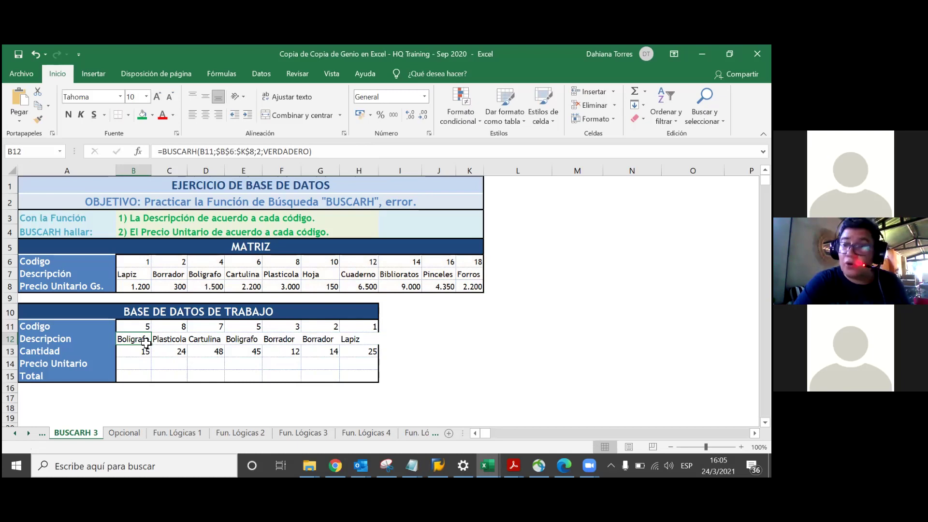
- Switch B12's lookup from VERDADERO to an exact-match last argument
left_click(311, 150)
key("BackSpace")
key("BackSpace")
key("BackSpace")
key("BackSpace")
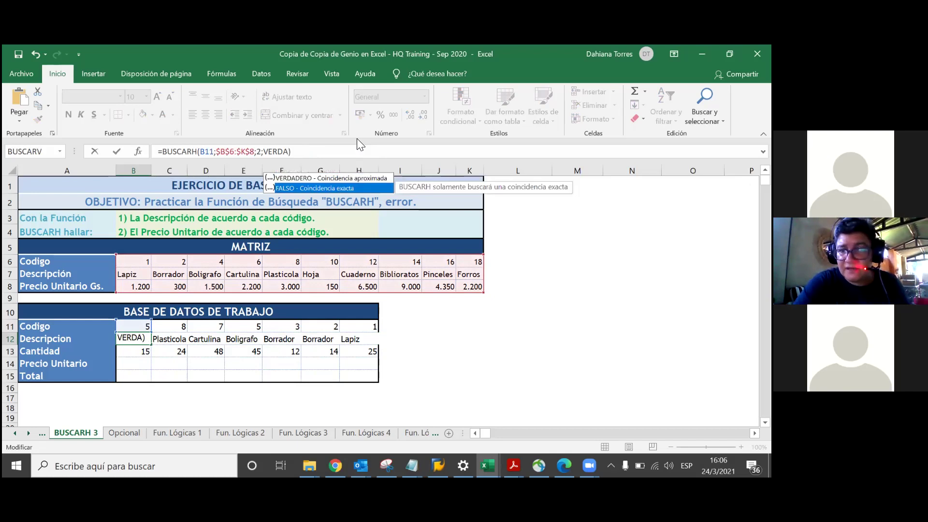
key("Return")
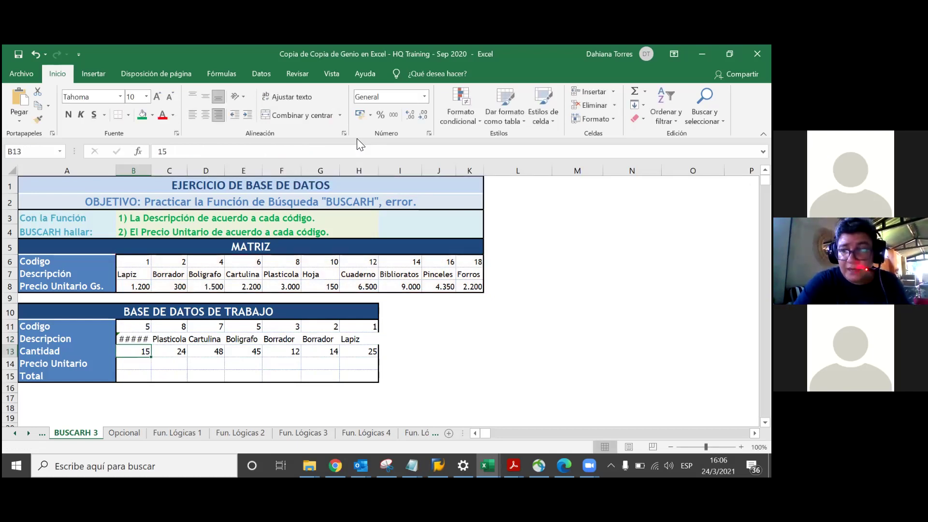
key("ctrl+z")
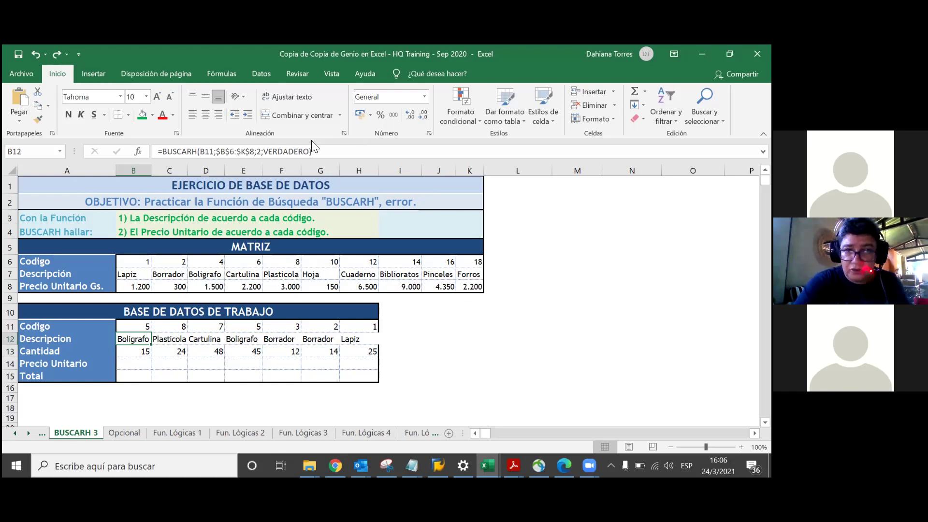
left_click(309, 151)
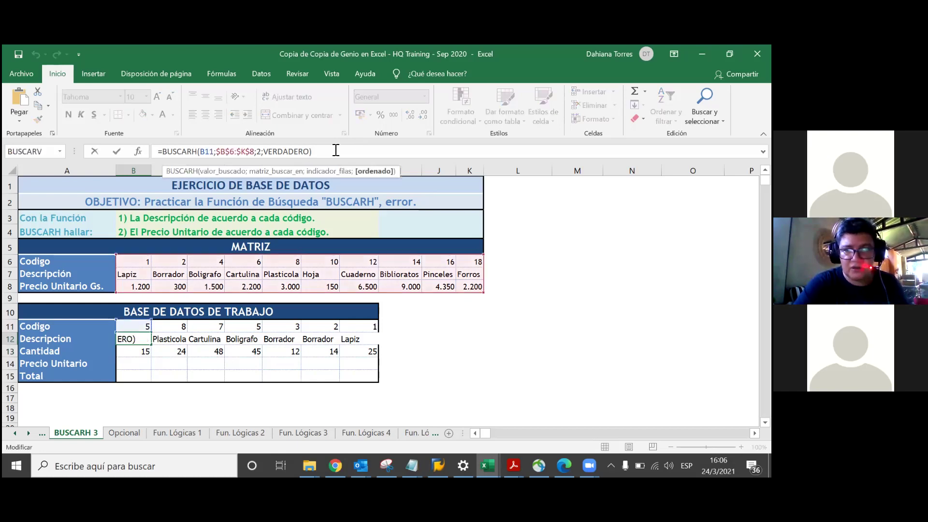
key("BackSpace")
key("BackSpace")
key("BackSpace")
key("BackSpace")
key("BackSpace")
key("BackSpace")
key("BackSpace")
key("BackSpace")
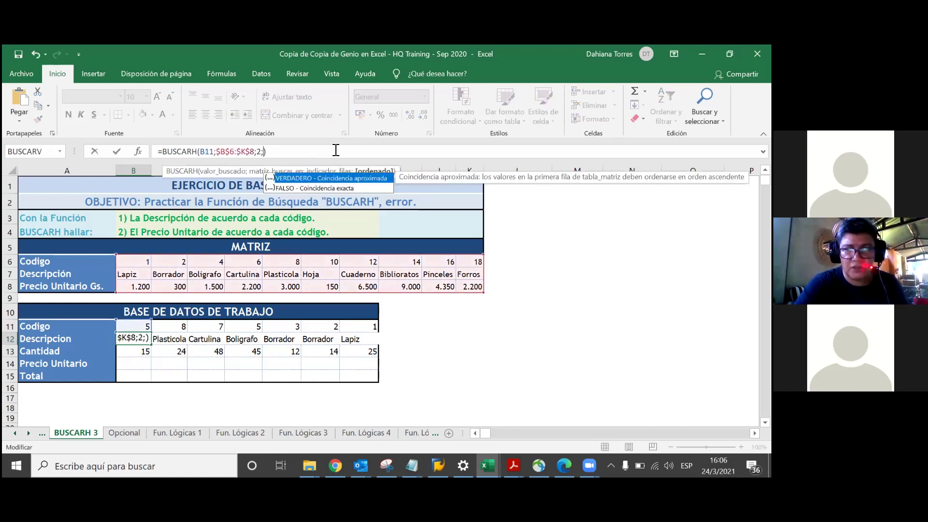
double_click(270, 187)
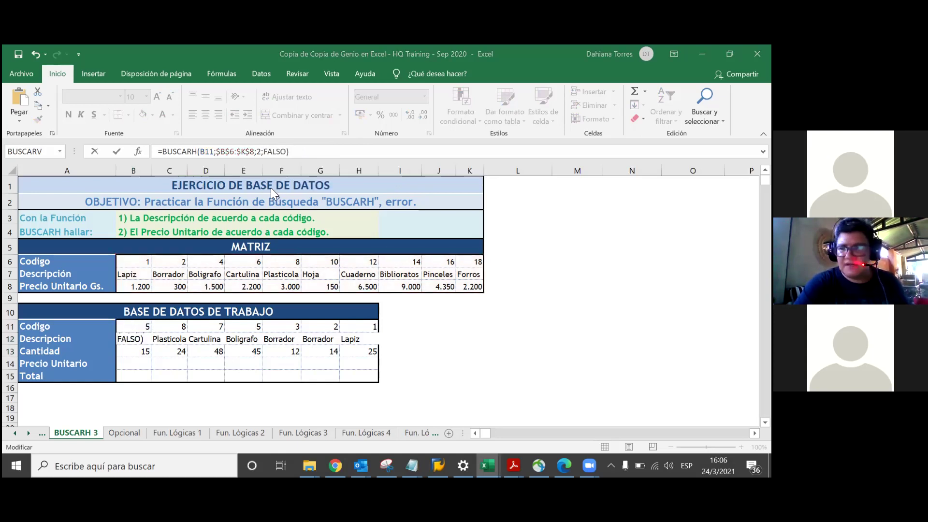
left_click(328, 151)
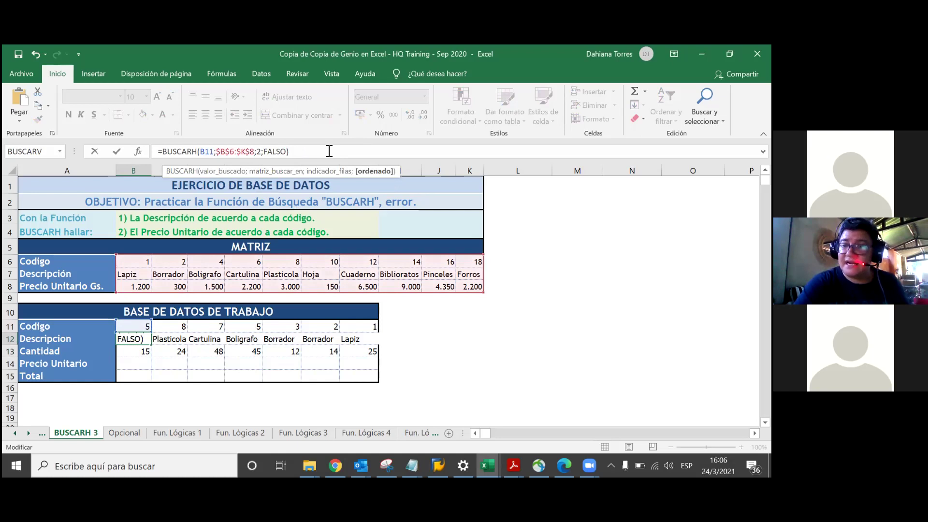
key("Return")
- Fill the B12 description lookup across row 12 to H12, leaving some #N/D results
left_click(141, 339)
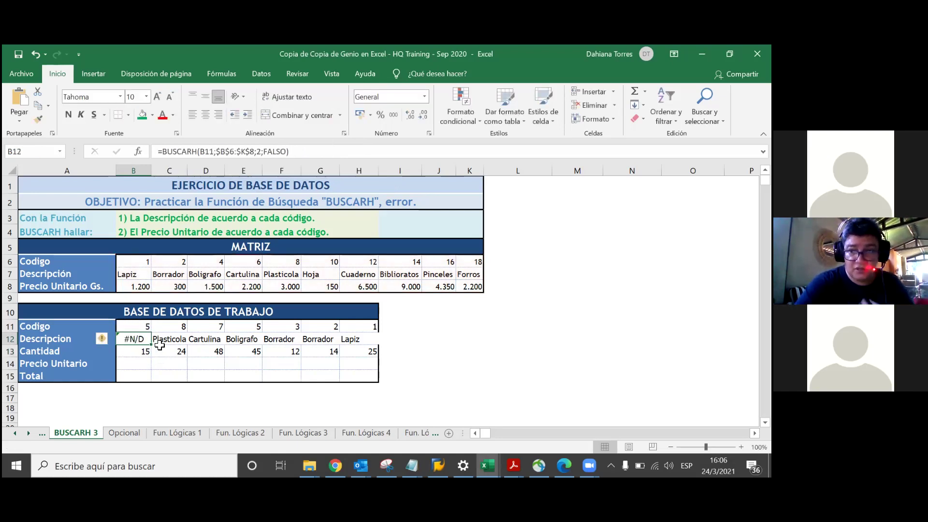
mouse_move(152, 345)
left_mouse_down()
mouse_move(152, 358)
mouse_move(382, 330)
mouse_move(379, 338)
left_mouse_up()
key("ctrl+z")
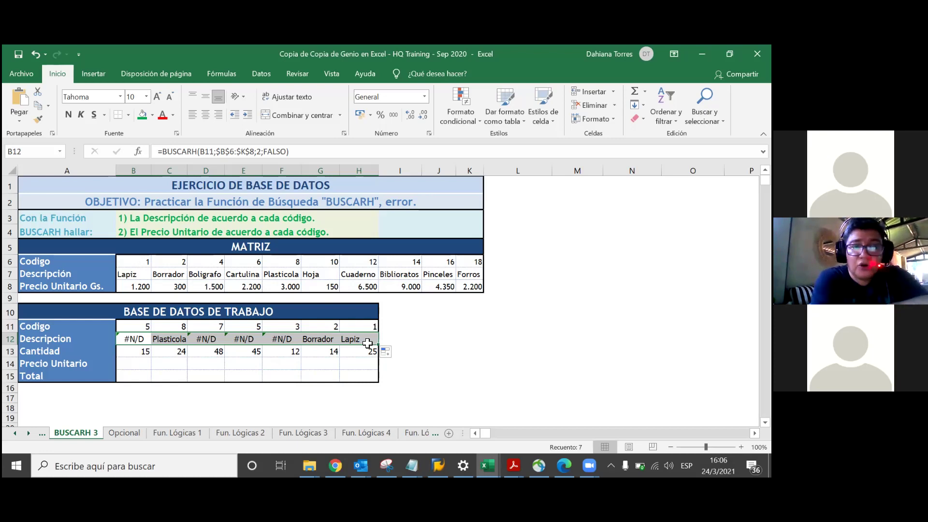
left_click(133, 364)
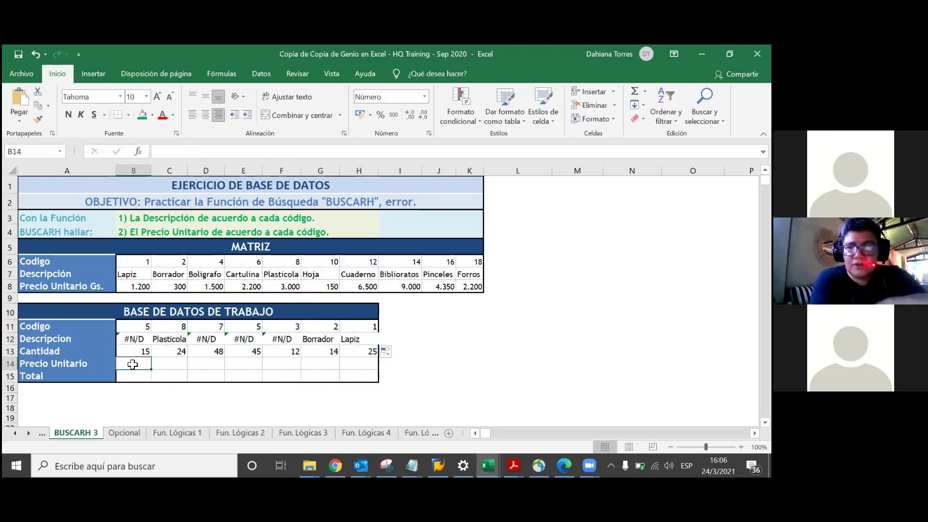
left_click(141, 325)
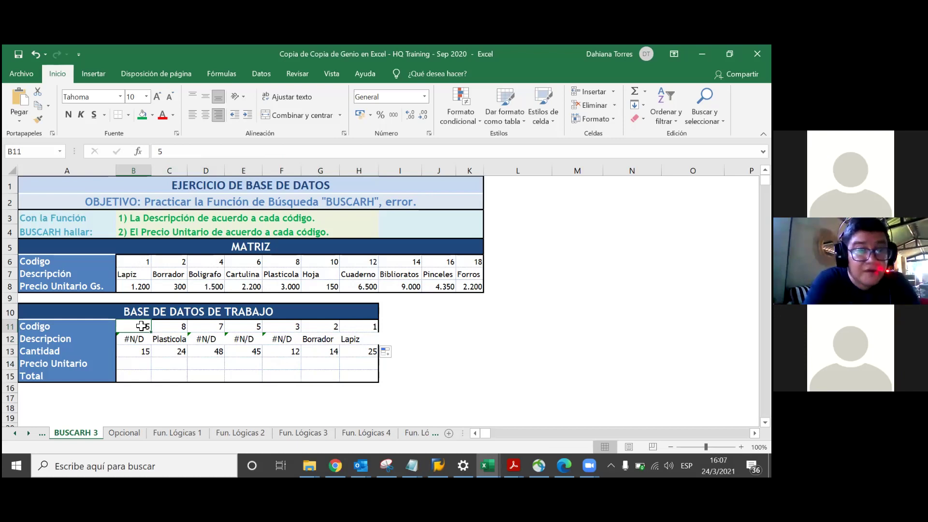
- Enter codes 4, 6, 10 and 12 in B11, D11, E11 and F11
type("4")
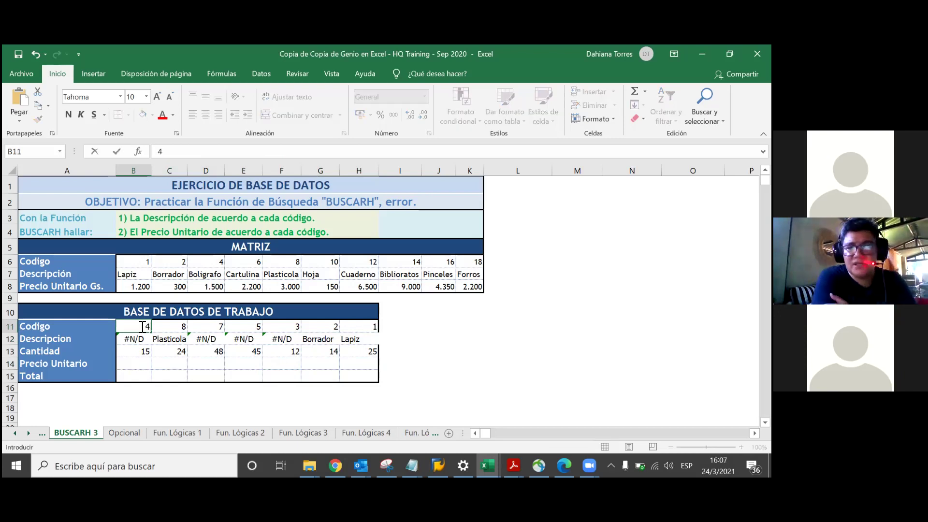
key("Tab")
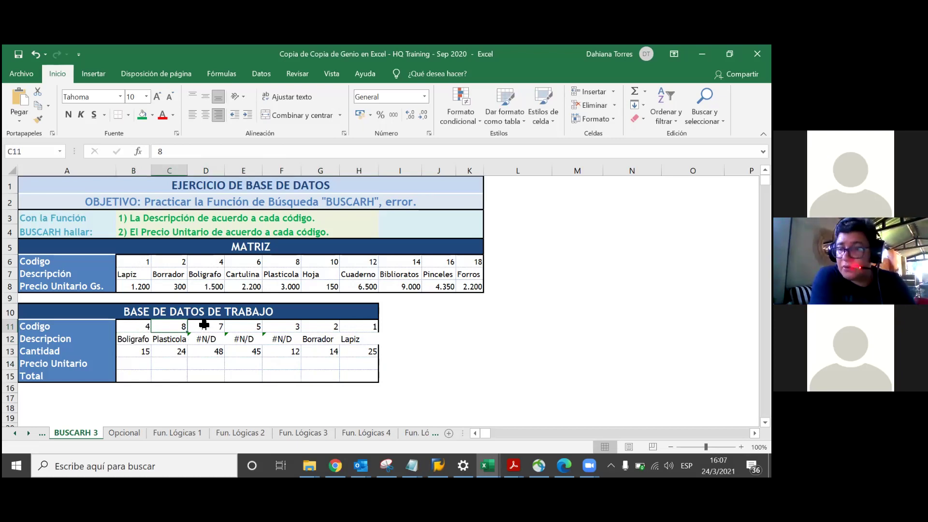
left_click(204, 325)
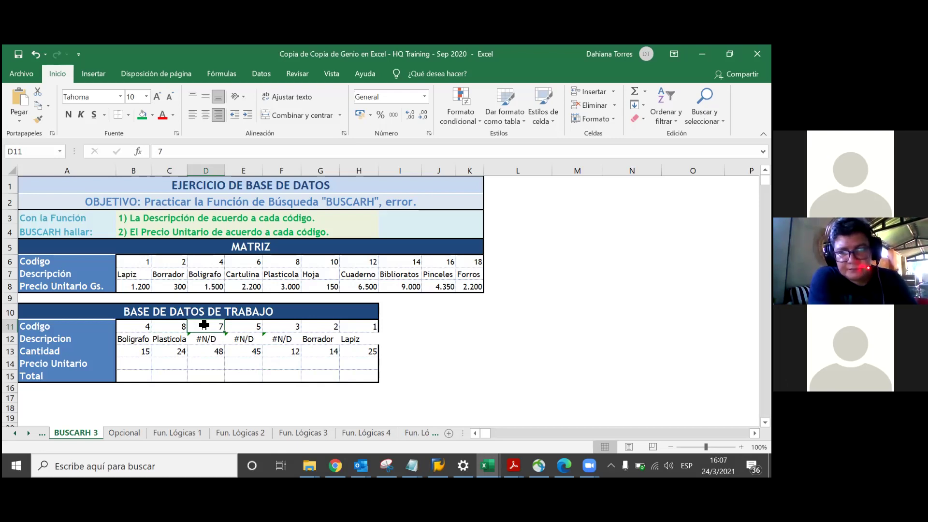
type("6")
key("Tab")
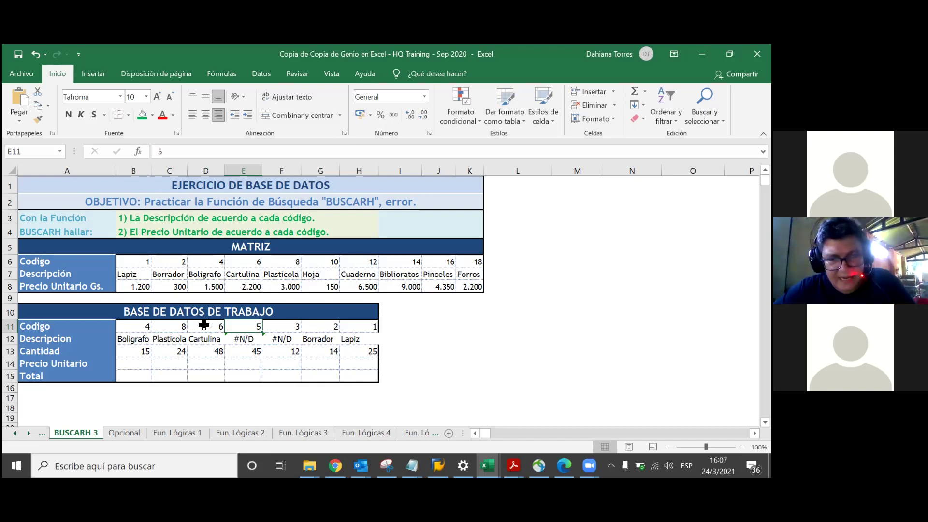
type("10")
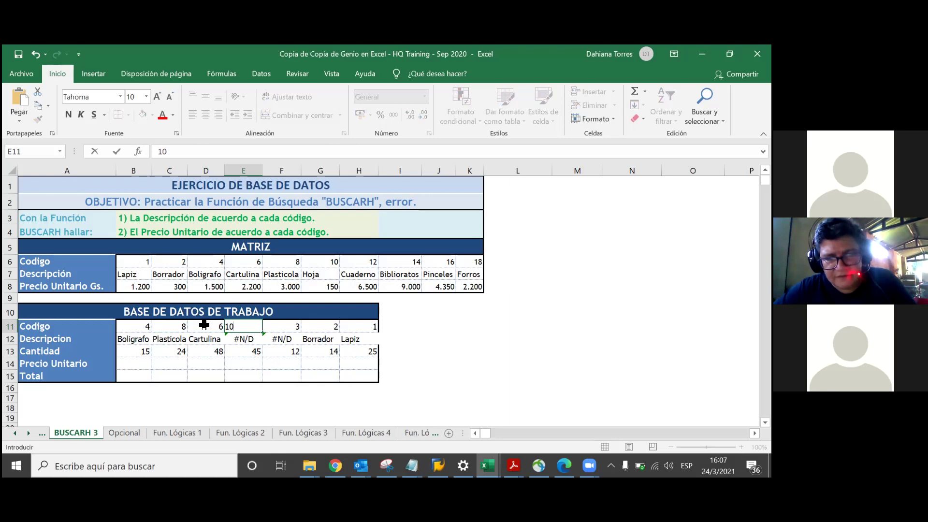
key("Tab")
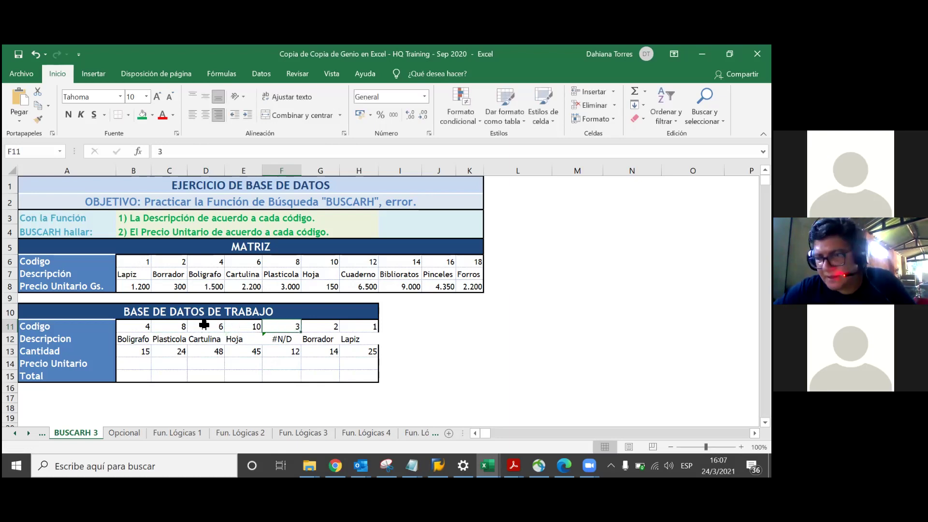
type("12")
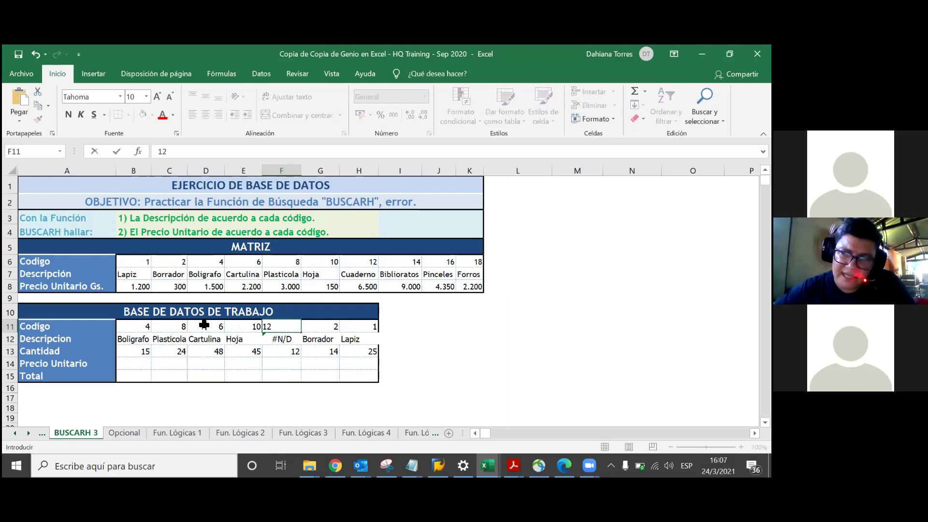
key("Return")
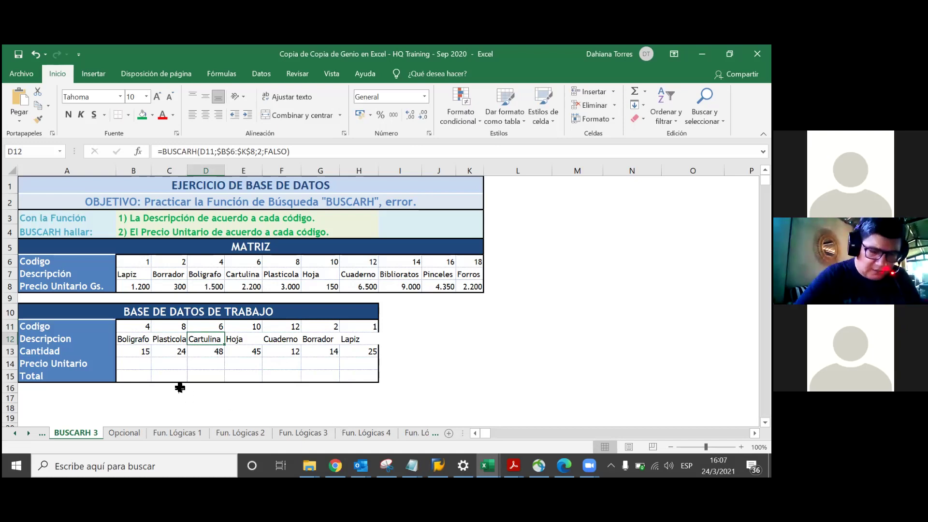
left_click(148, 366)
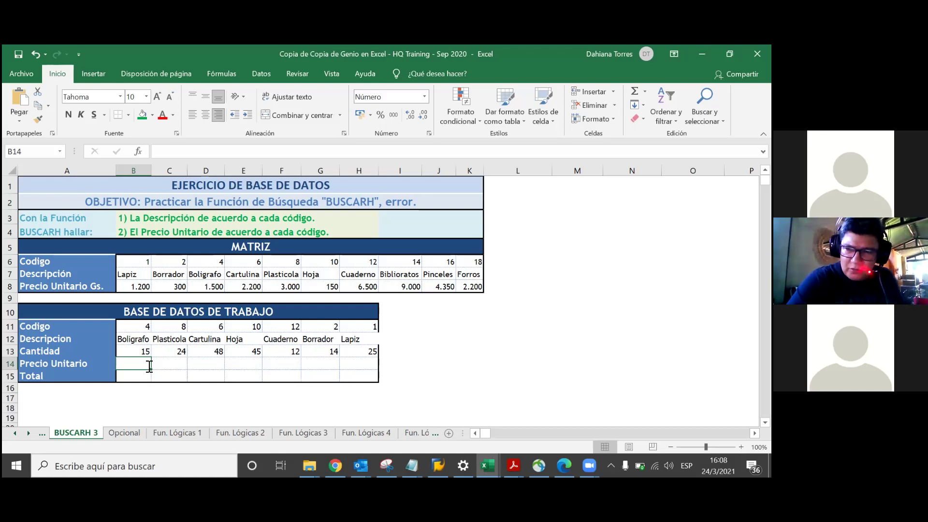
- Start B14's formula as =BUSCARH( after removing the trial B6:J8 range
type("=BU")
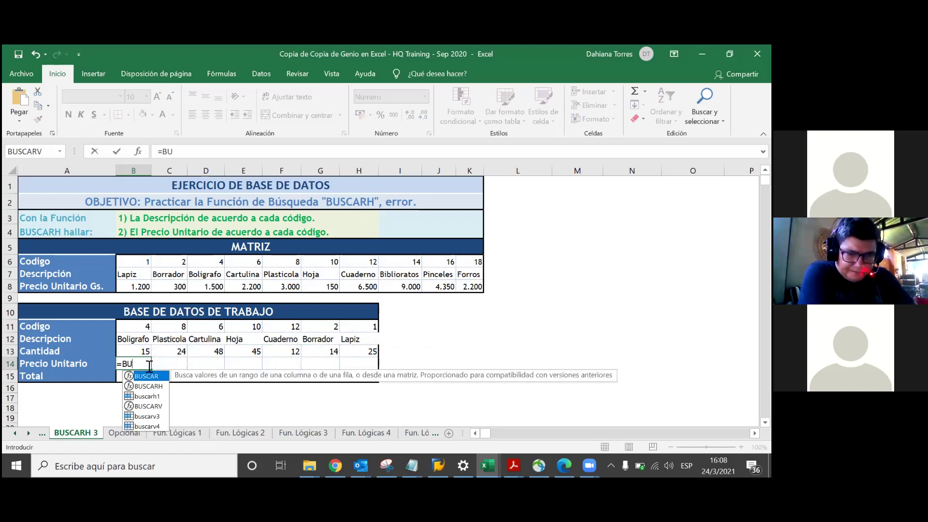
left_click(137, 387)
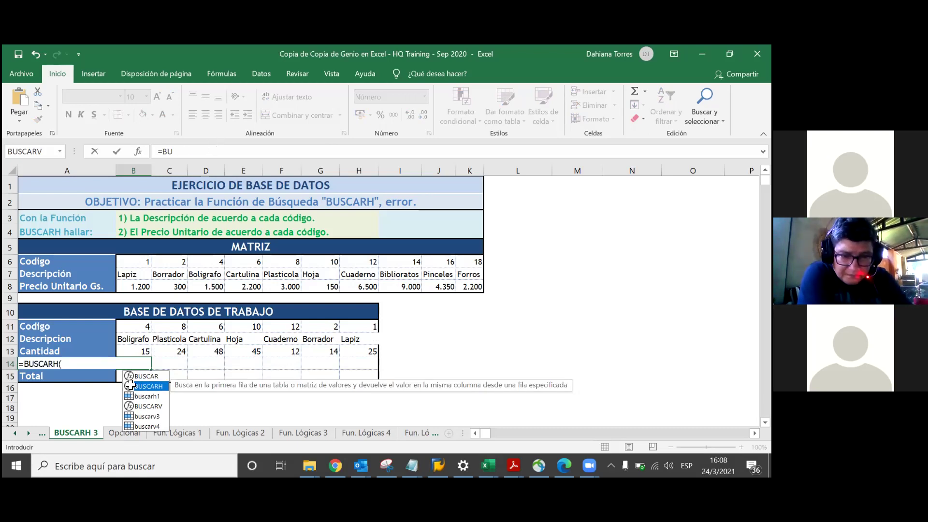
double_click(134, 387)
left_click(222, 153)
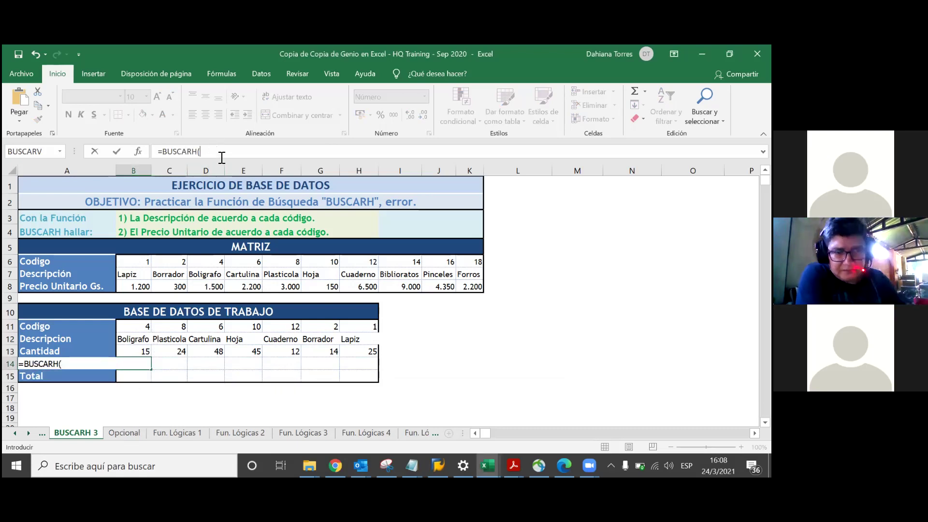
mouse_move(147, 260)
left_mouse_down()
mouse_move(296, 282)
mouse_move(453, 288)
left_mouse_up()
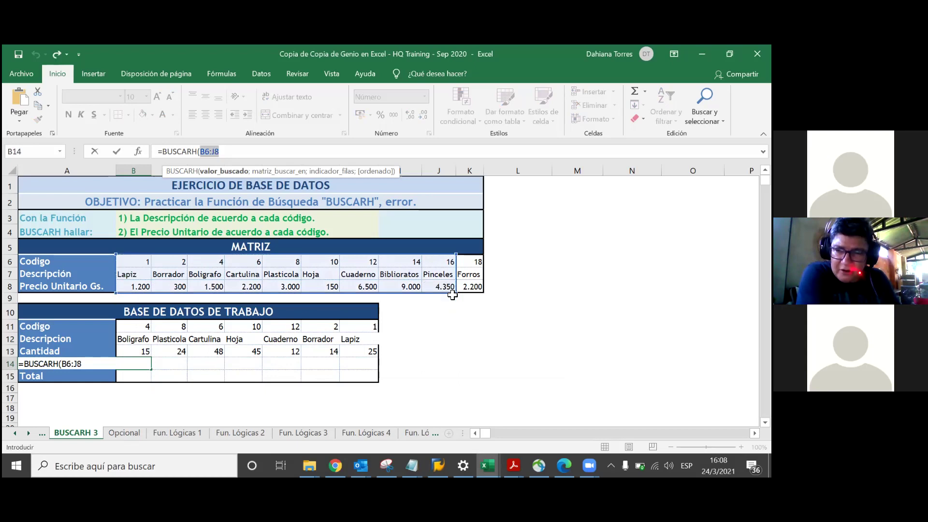
left_click(226, 150)
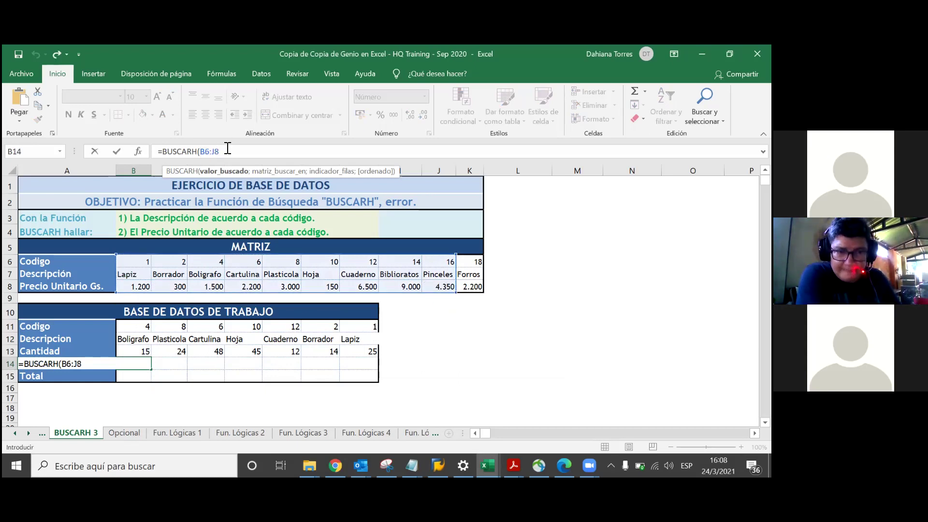
key("BackSpace")
key("BackSpace")
key("BackSpace")
key("BackSpace")
key("BackSpace")
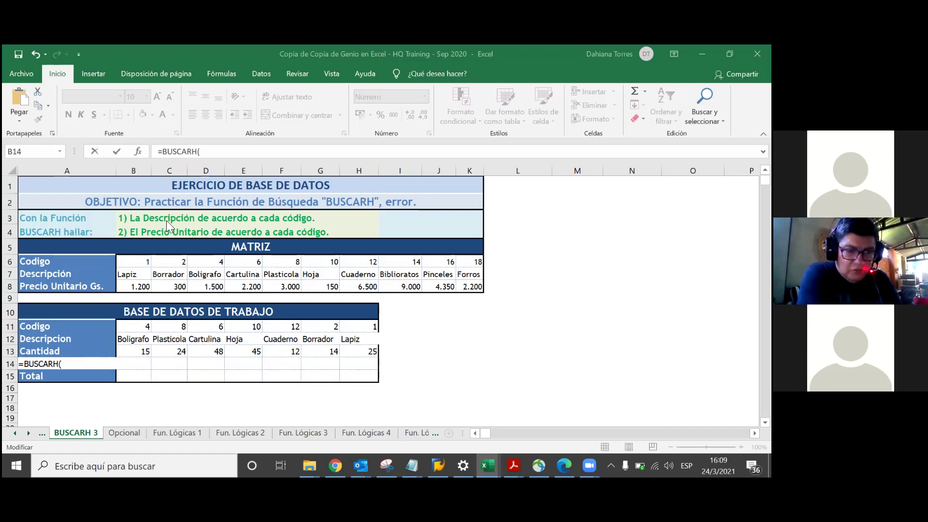
left_click(224, 151)
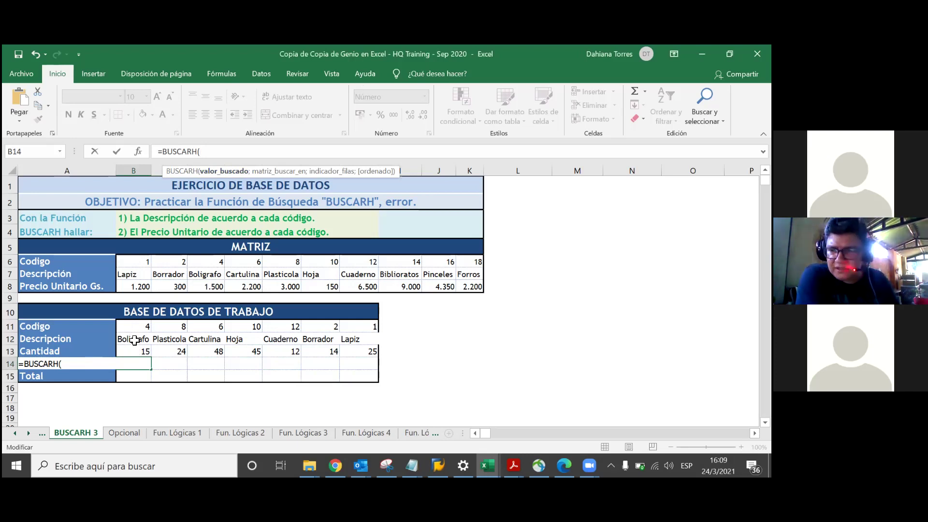
- Build B14's lookup with value B12 and absolute table $B$7:$K$8, then commit it
left_click(134, 340)
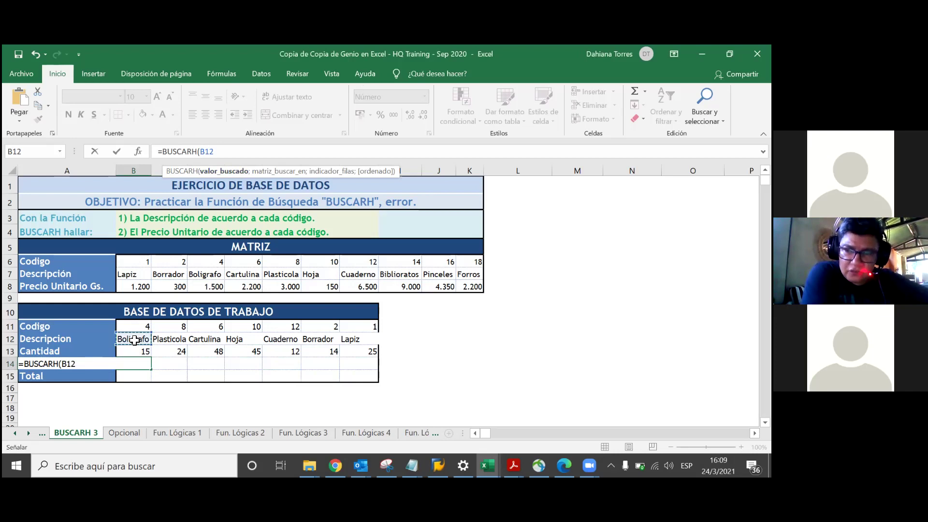
type(";")
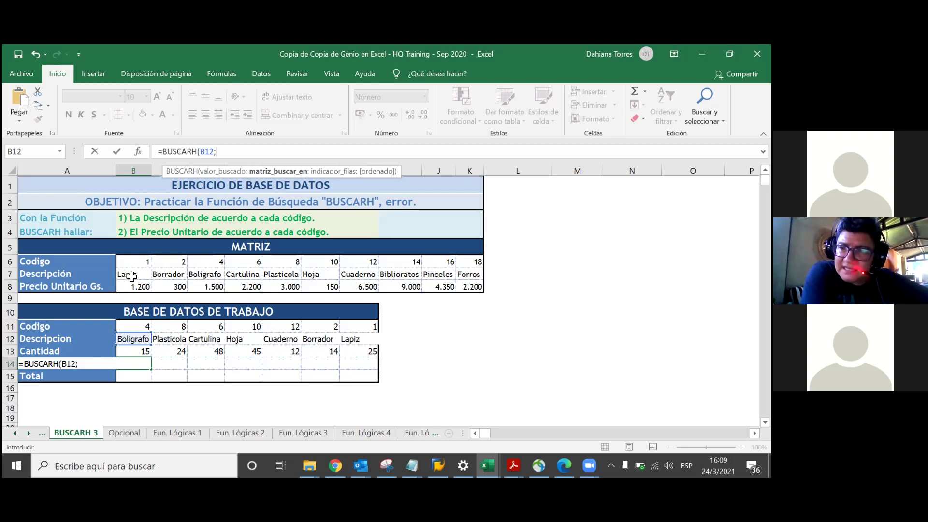
left_click_drag(132, 276, 462, 286)
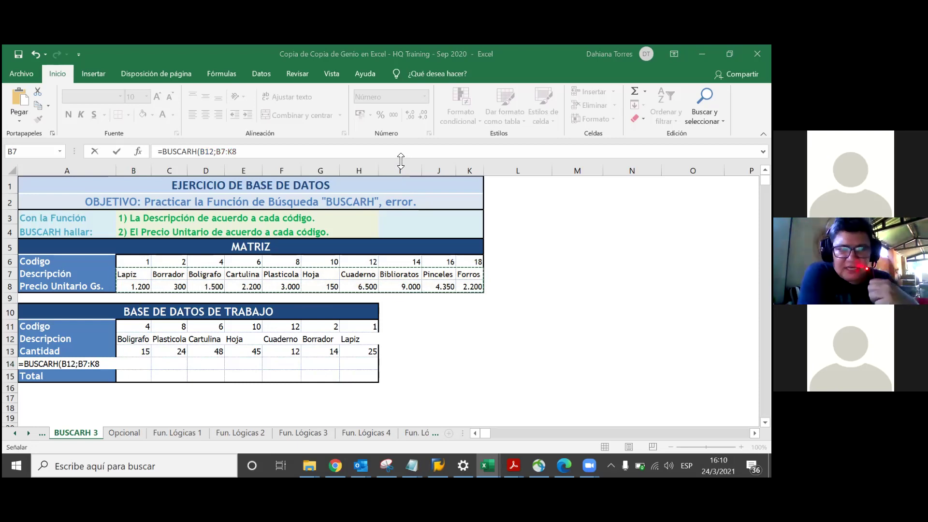
key("F2")
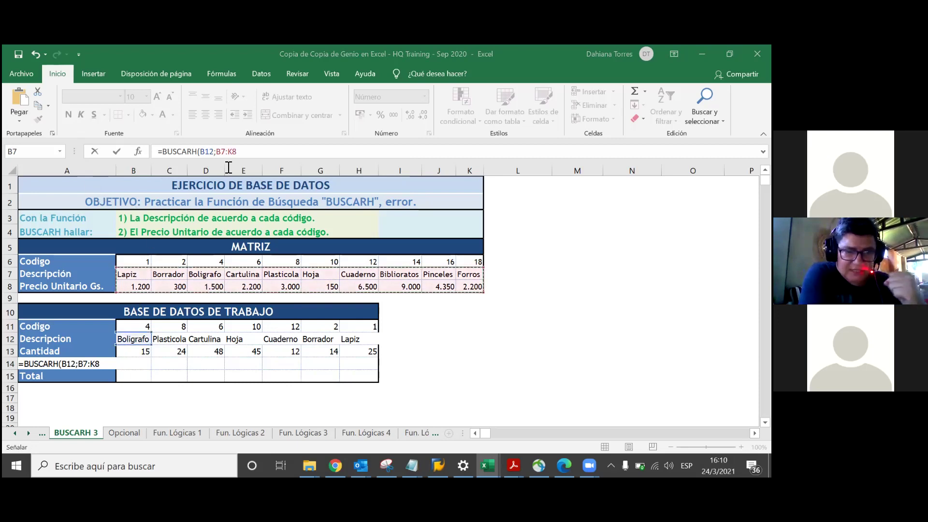
key("F2")
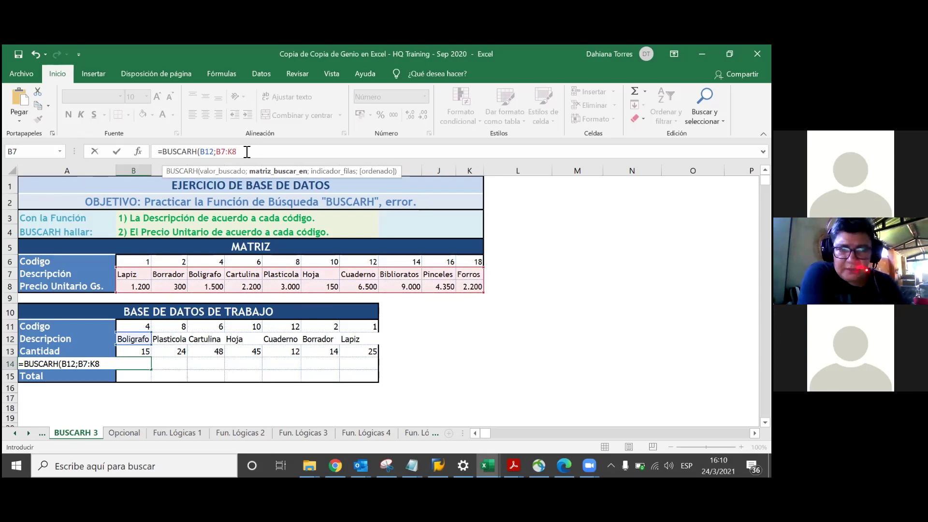
key("F4")
left_click(224, 152)
key("F4")
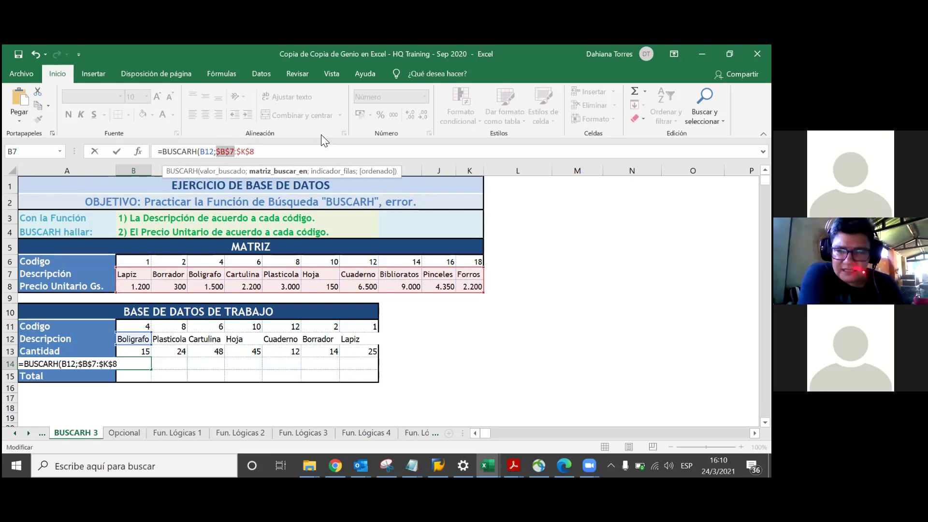
left_click(310, 149)
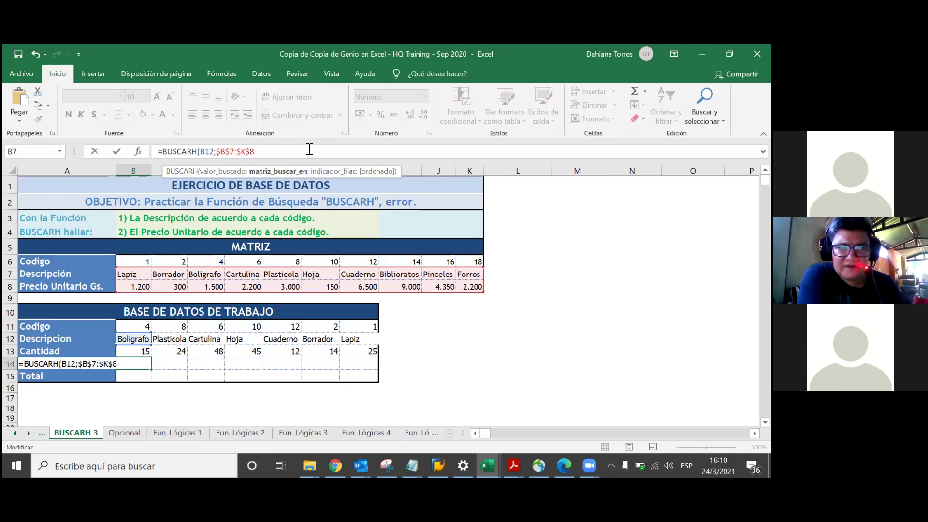
type(";2")
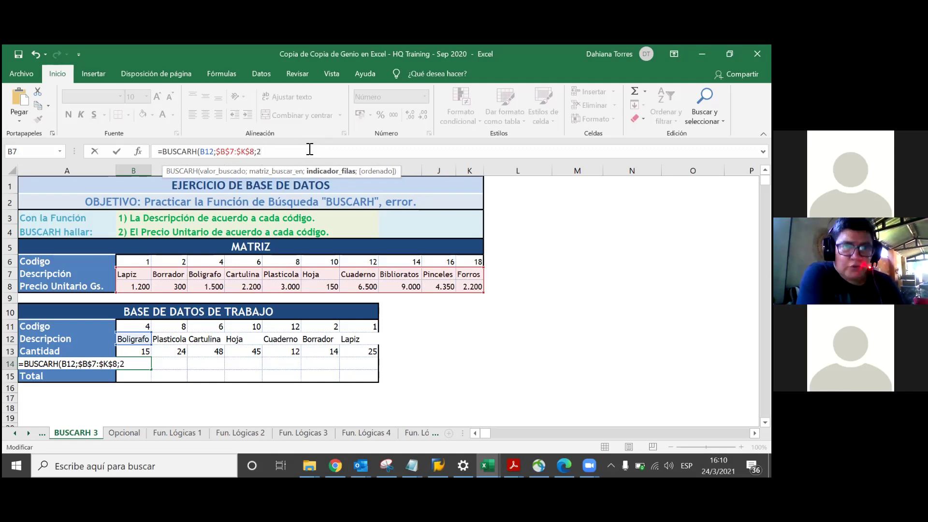
type(";")
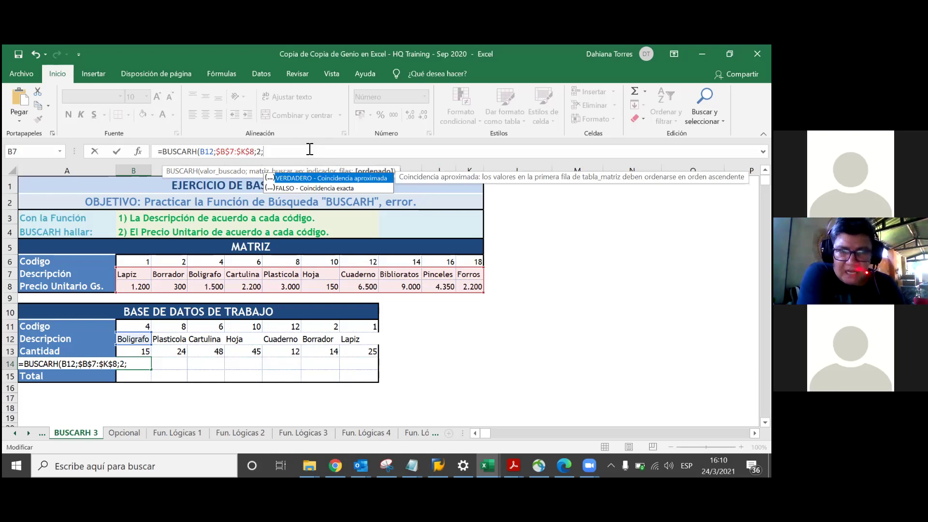
type("F")
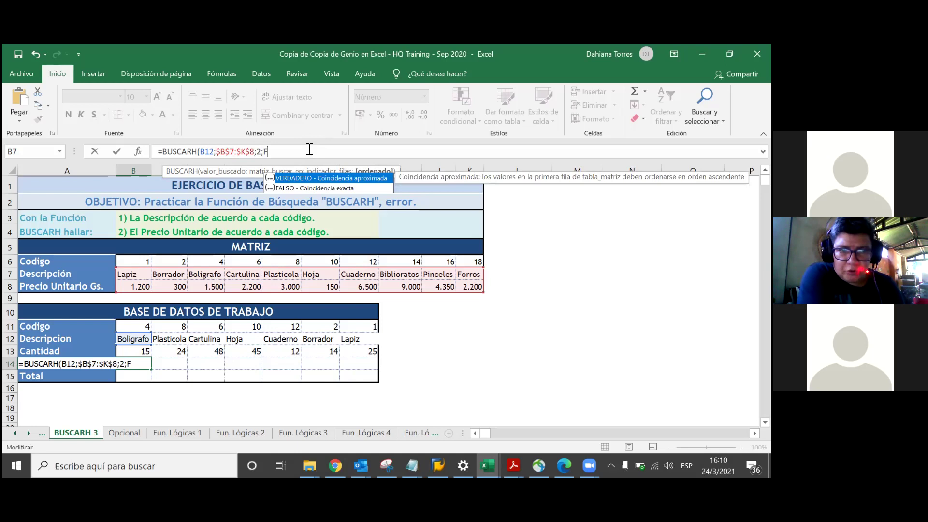
type("als")
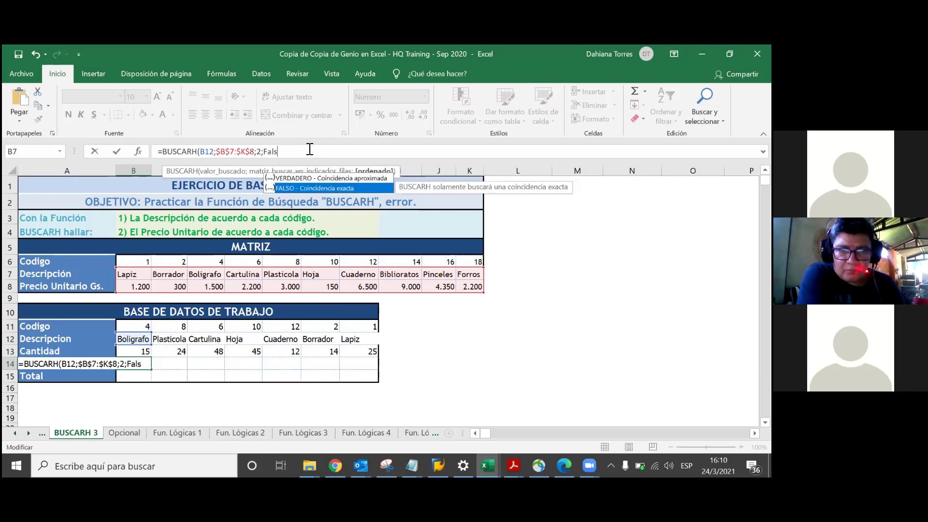
key("Return")
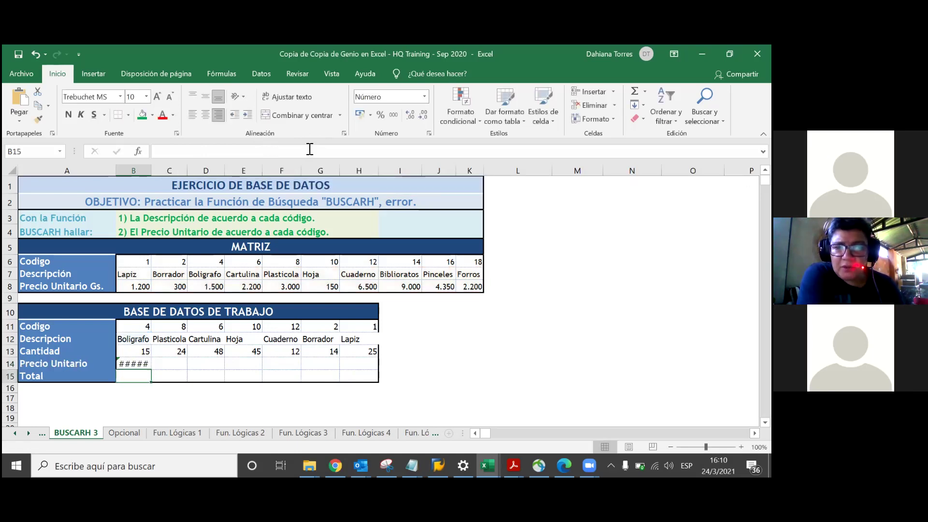
- Replace the unfinished 'Fals' with FALSO so B14 returns 1.500 for Boligrafo
left_click(134, 363)
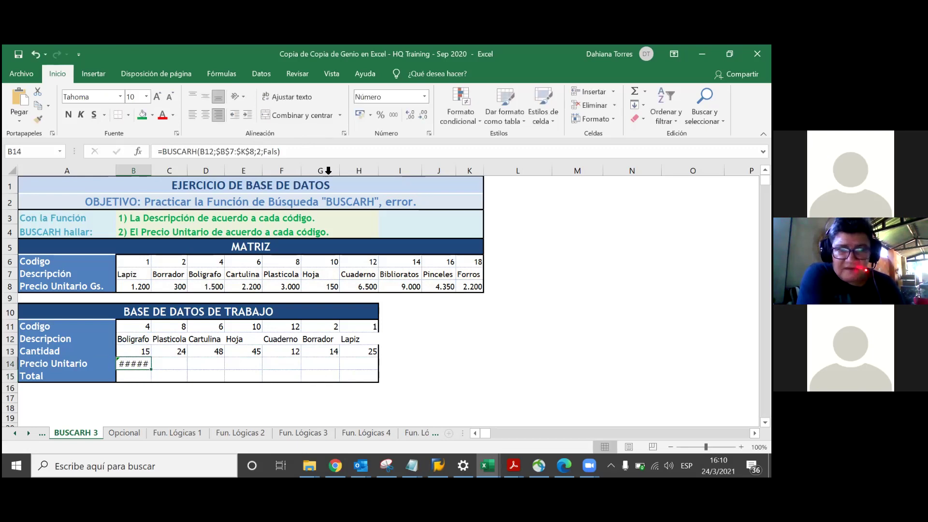
left_click(279, 152)
key("BackSpace")
key("BackSpace")
key("BackSpace")
key("BackSpace")
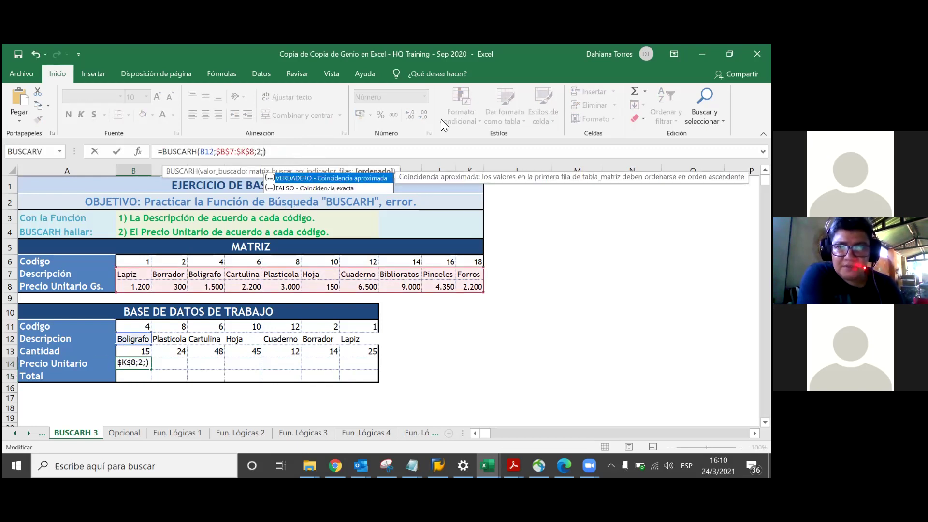
double_click(309, 188)
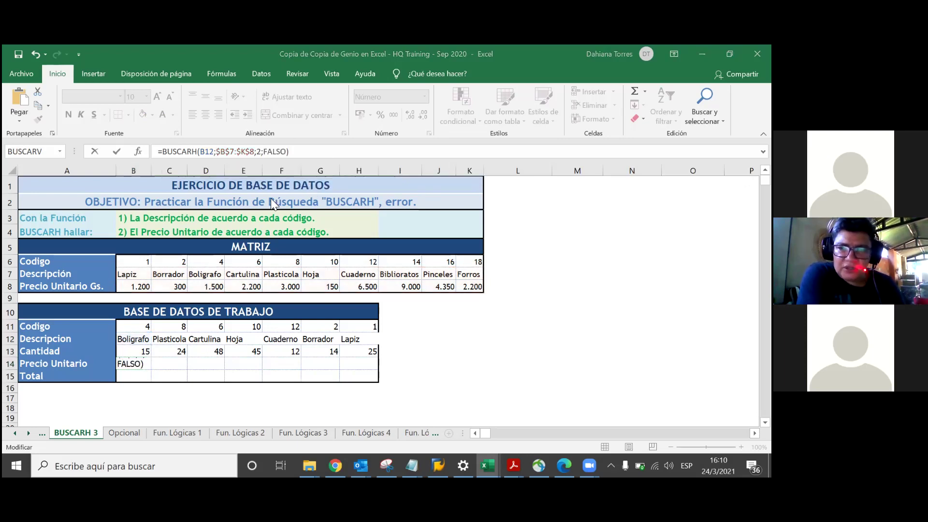
left_click(298, 153)
key("Return")
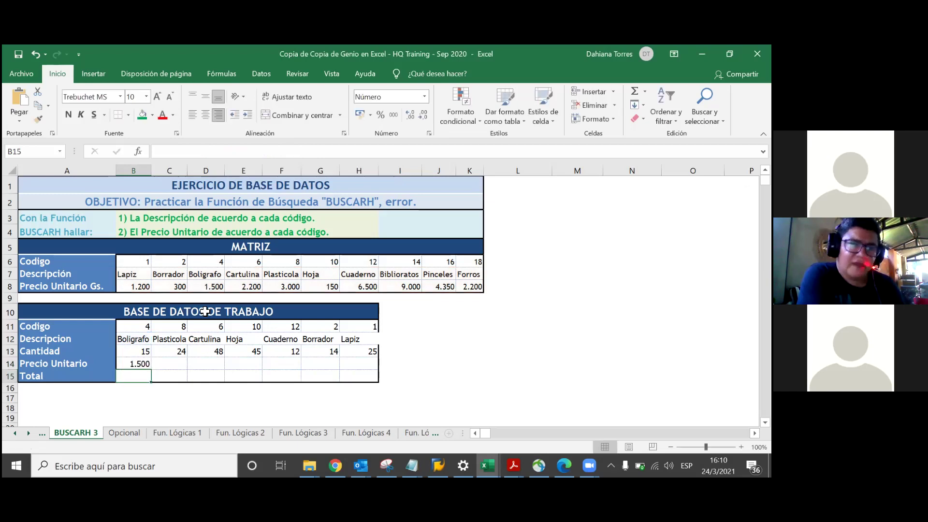
- Fill the unit-price lookup from B14 to H14 and check Boligrafo's price against D8
left_click(136, 365)
left_click_drag(151, 371, 371, 353)
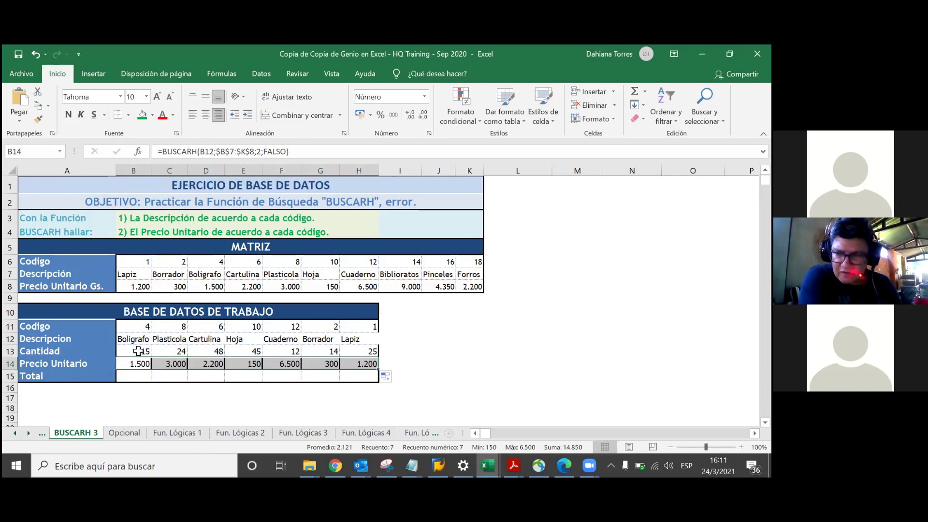
left_click(209, 286)
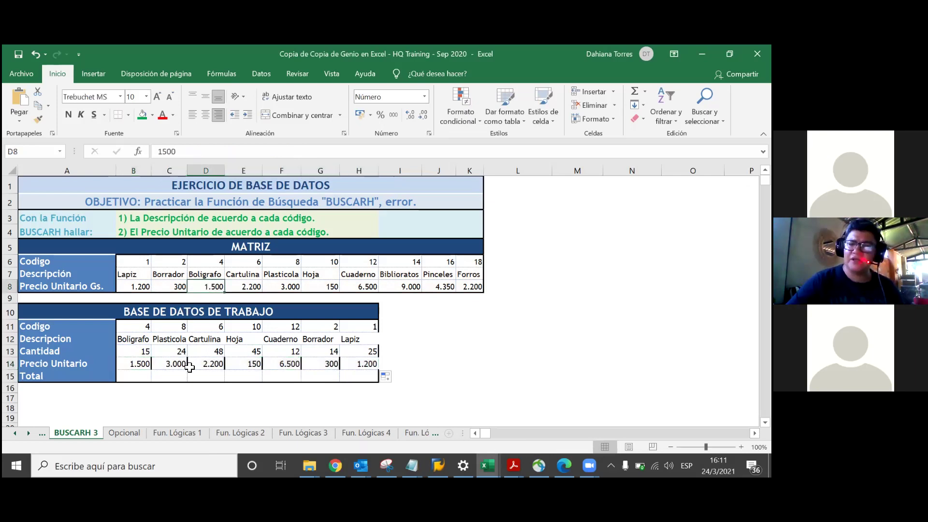
left_click(394, 378)
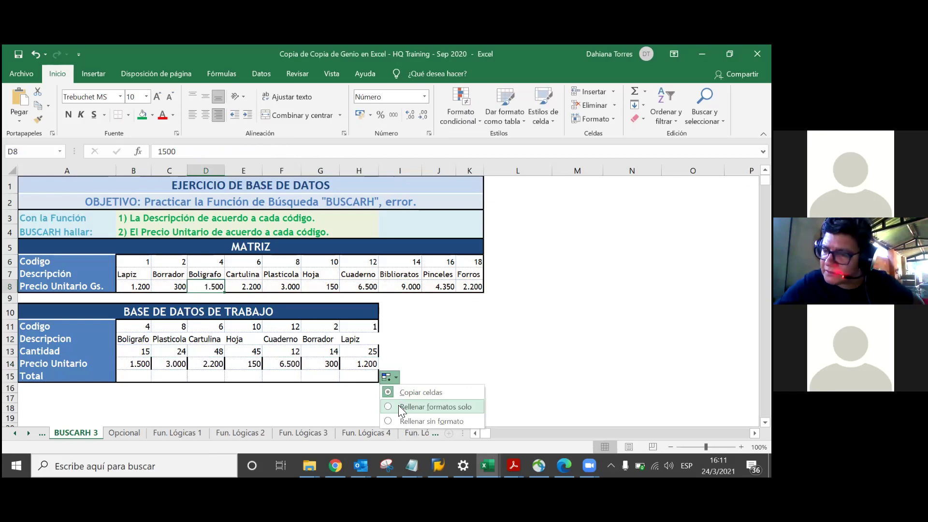
left_click(396, 419)
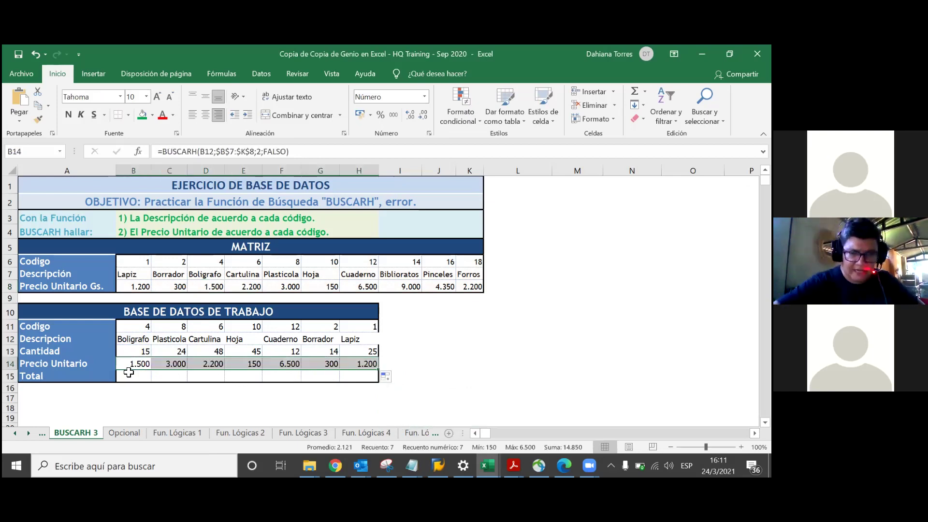
left_click(128, 375)
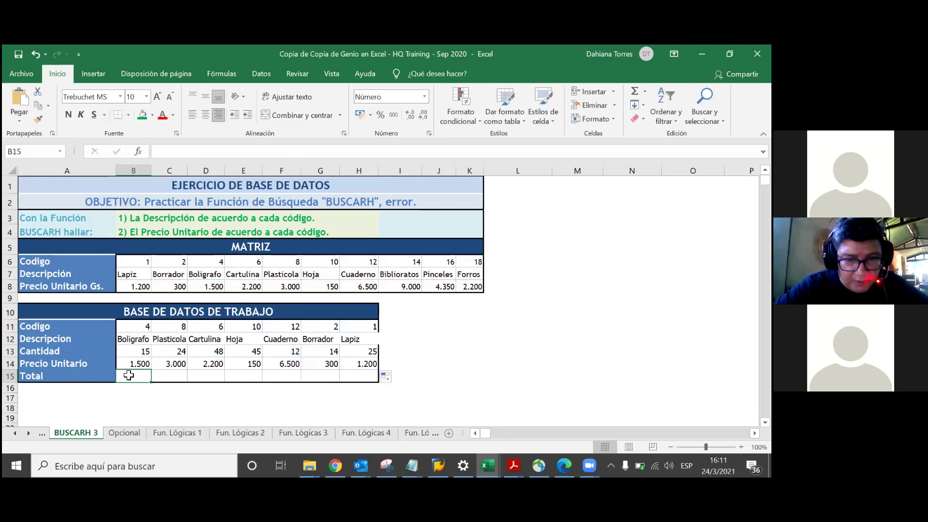
left_click(218, 285)
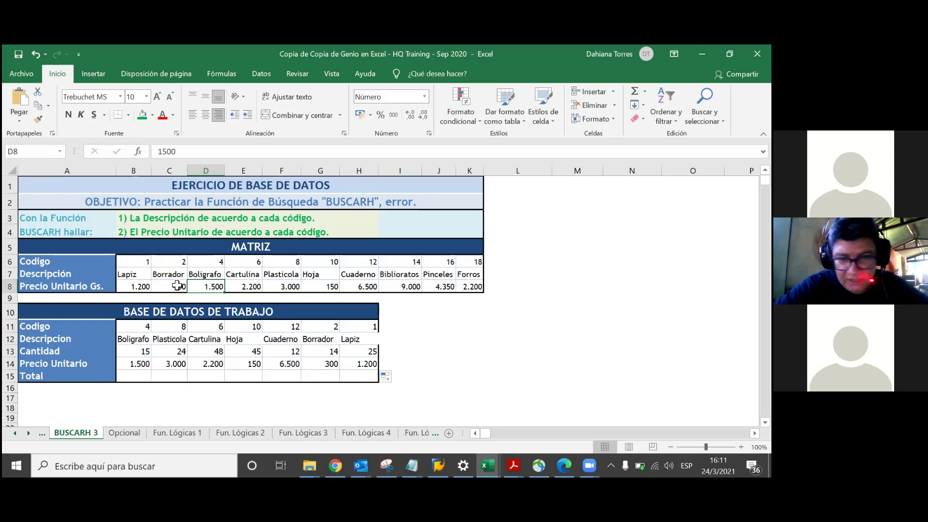
- Enter the total formula =B14*B13 in B15
left_click(136, 373)
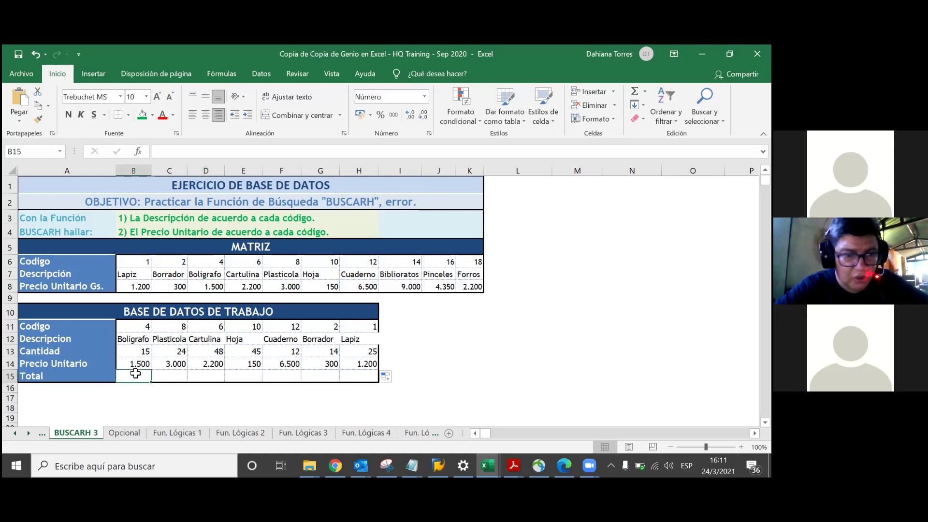
type("=")
key("Up")
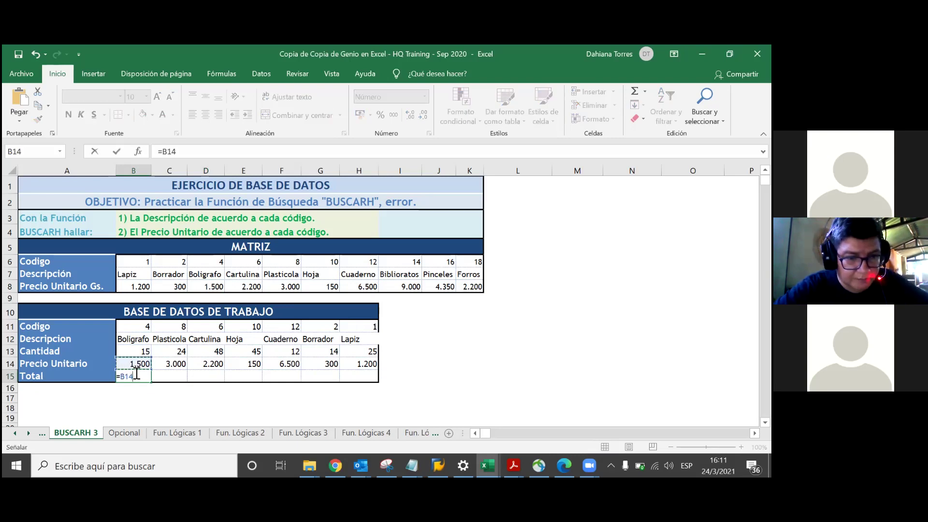
type("*")
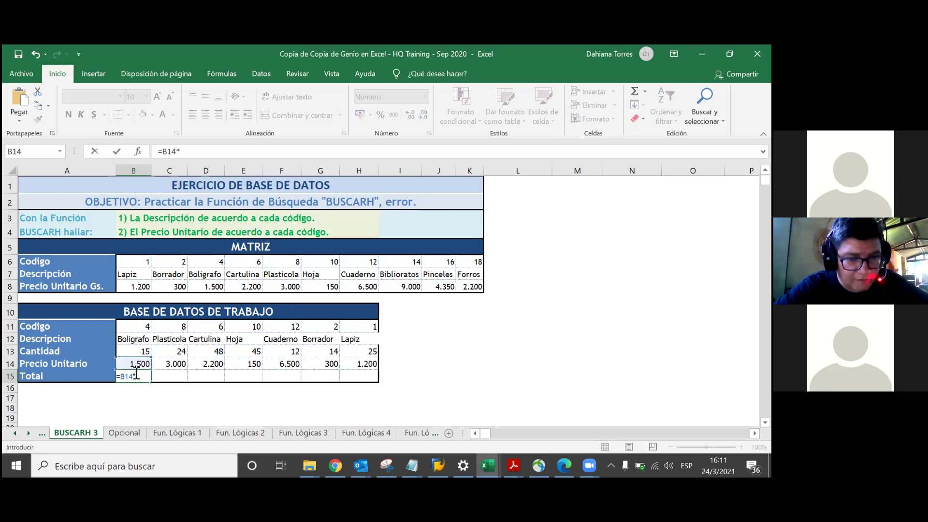
key("Up")
key("Up")
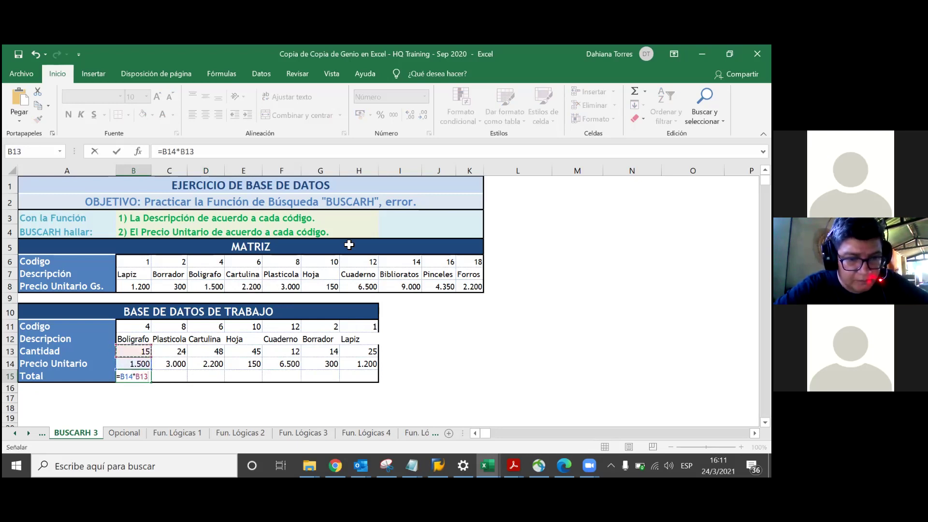
key("Return")
- Fill the total formula across to H15, giving 22.500 through 30.000
left_click(141, 375)
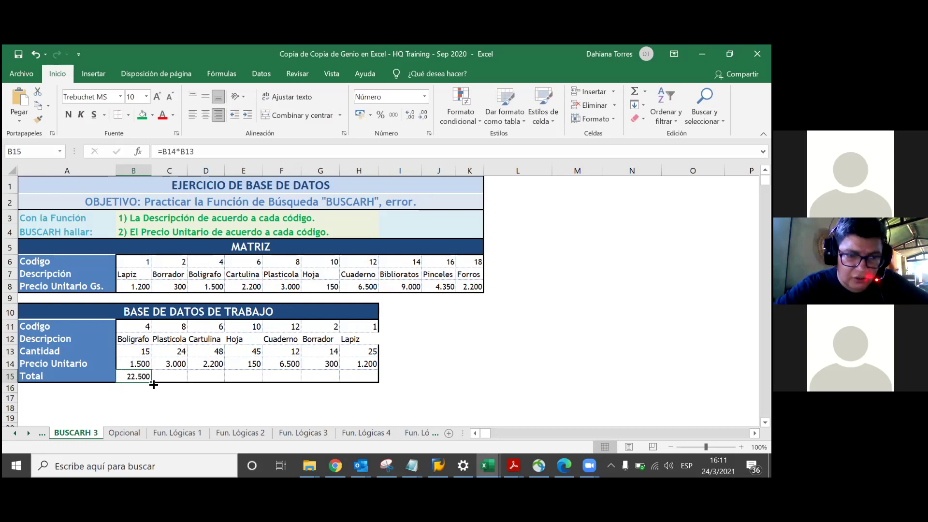
left_click_drag(153, 384, 376, 378)
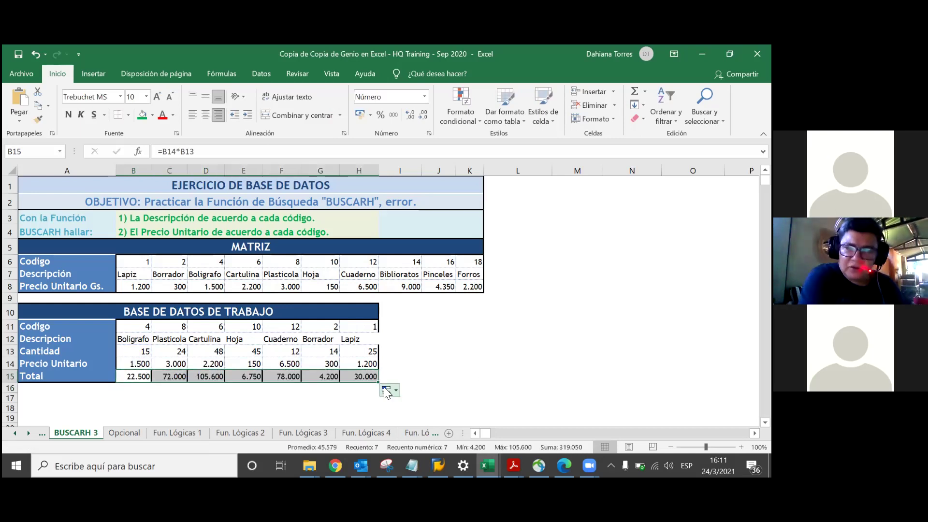
left_click(388, 390)
left_click(400, 429)
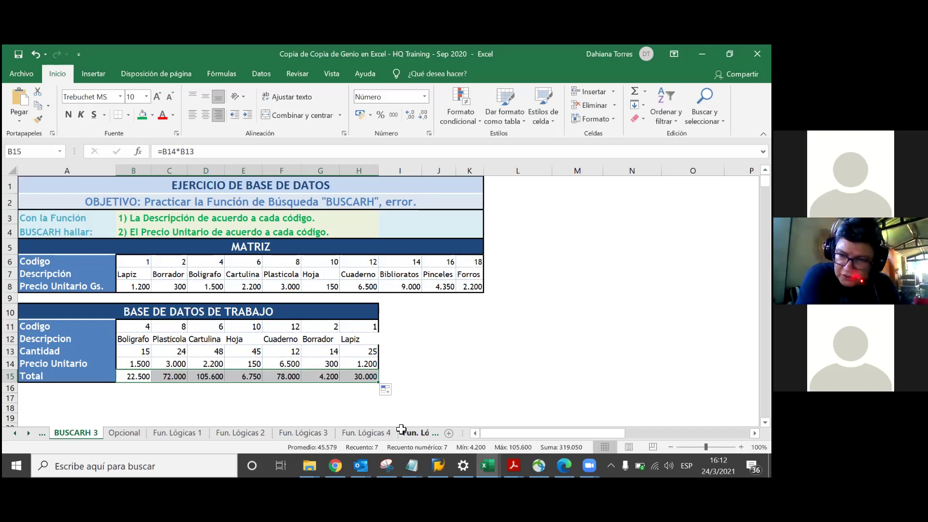
left_click(408, 364)
mouse_move(410, 369)
left_mouse_down()
mouse_move(316, 402)
mouse_move(418, 370)
left_mouse_up()
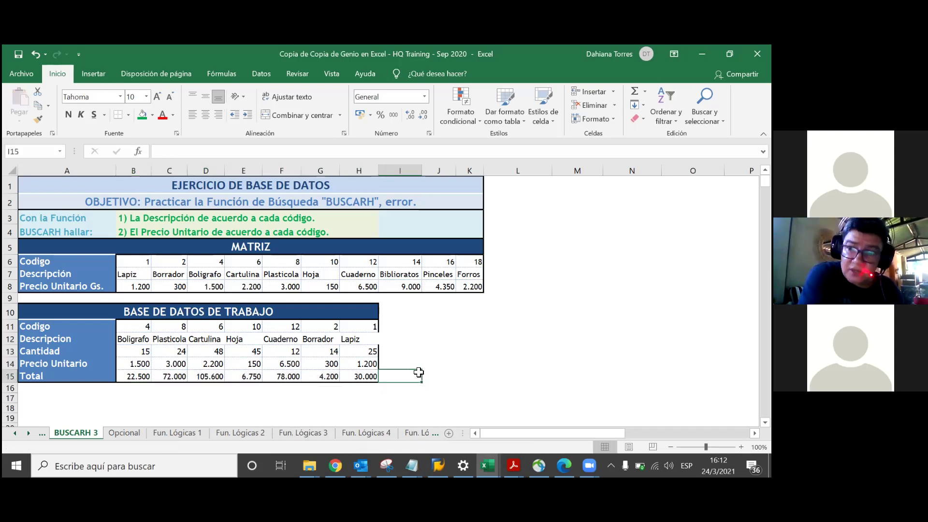
left_click(416, 362)
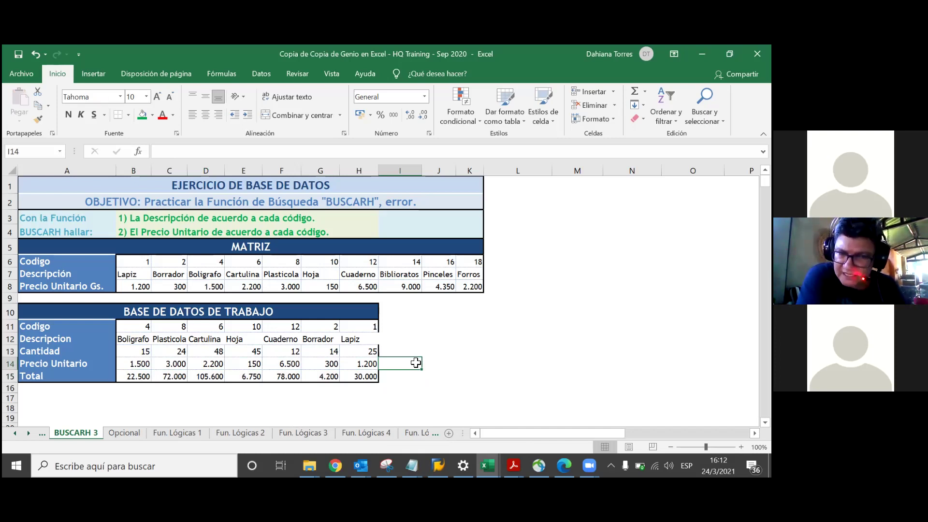
left_click(130, 364)
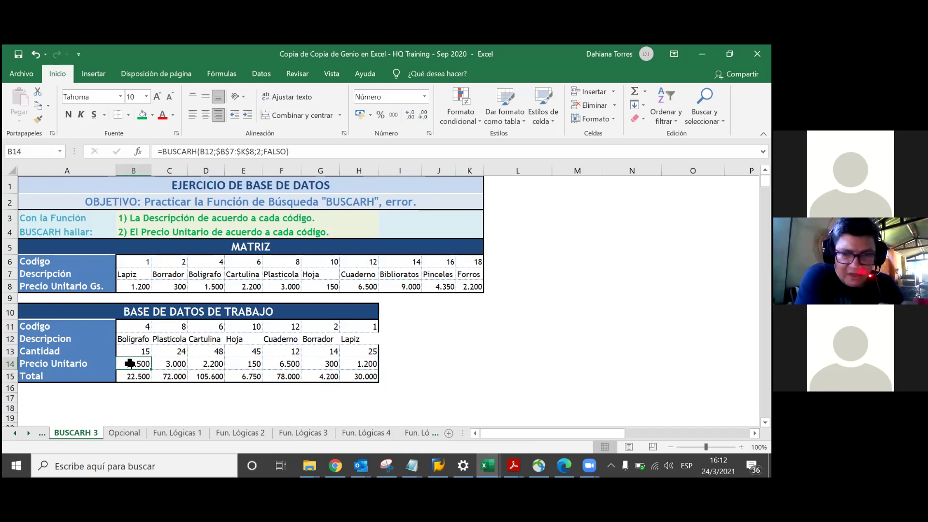
left_click(395, 353)
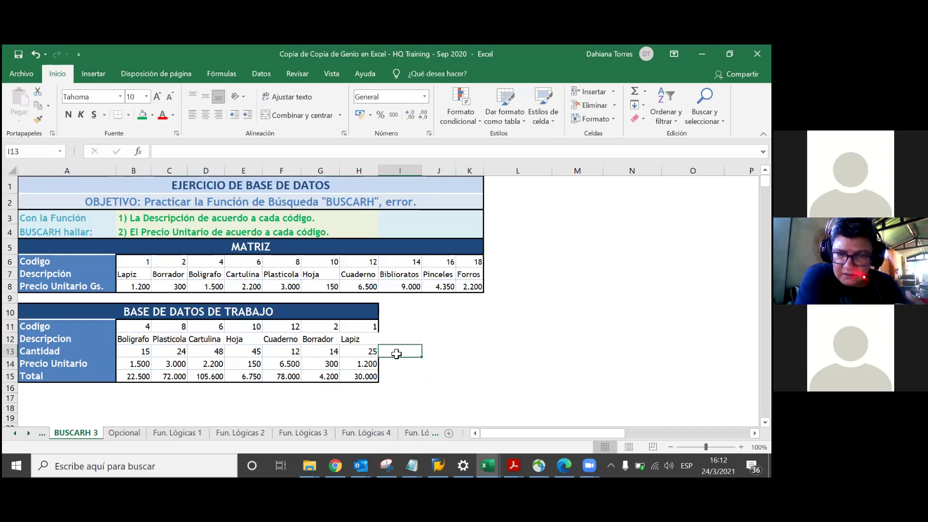
left_click(143, 350)
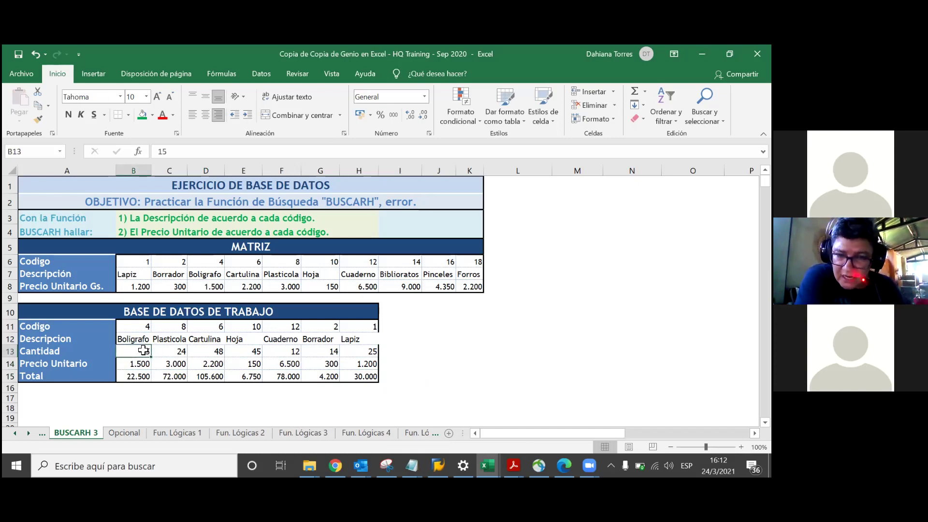
key("ctrl+shift+Right")
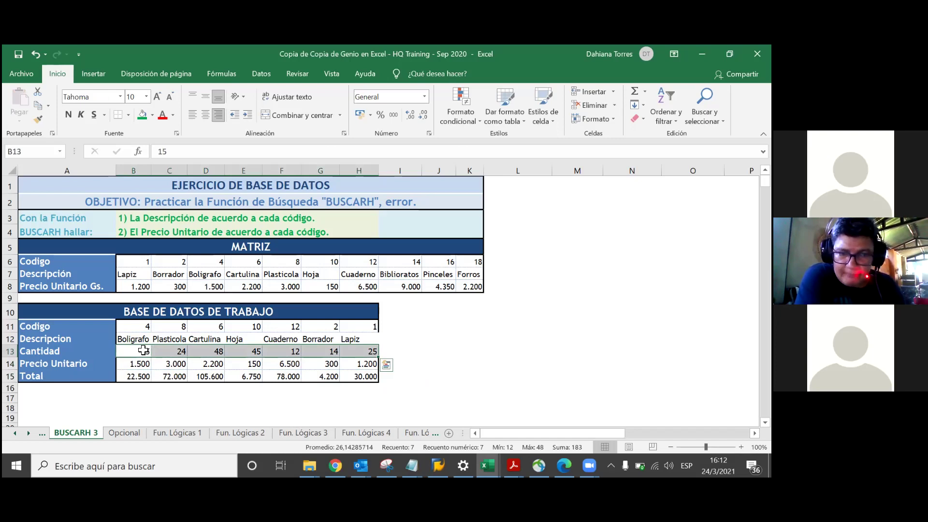
left_click(138, 377)
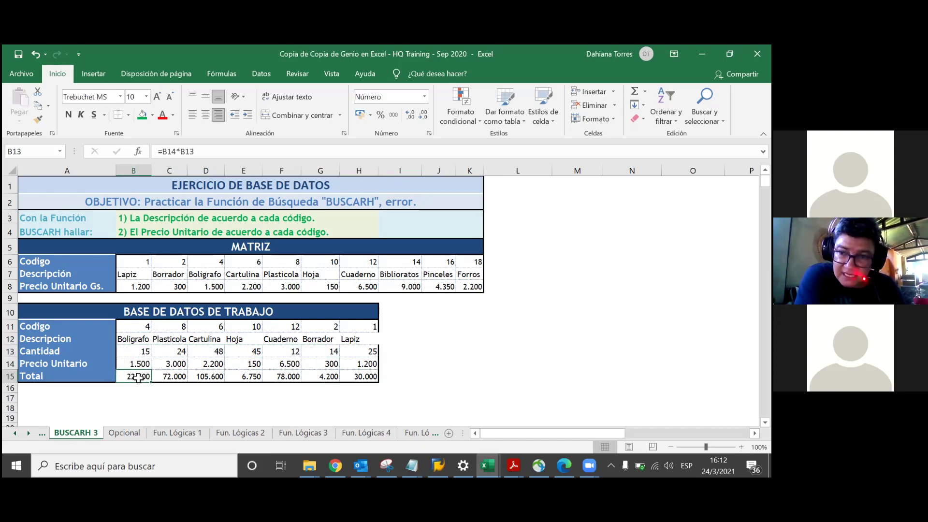
left_click(135, 350)
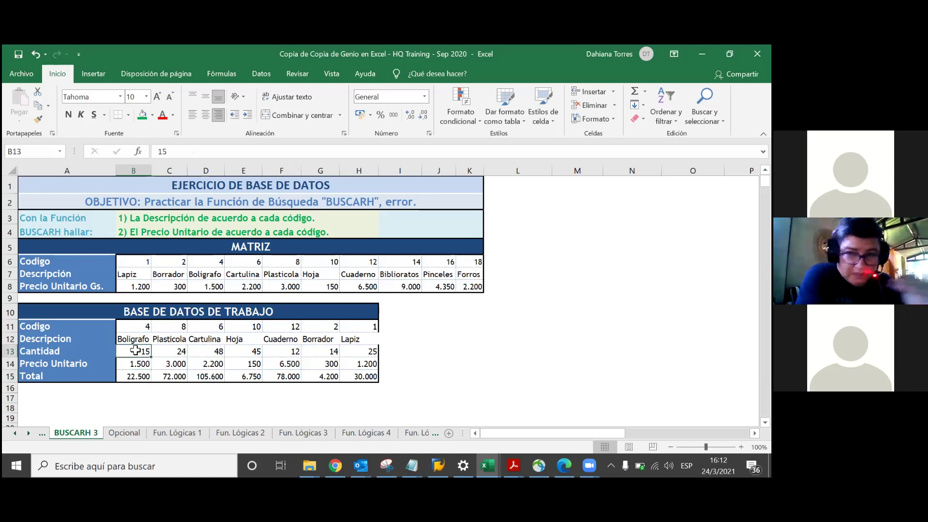
key("ctrl+shift+Right")
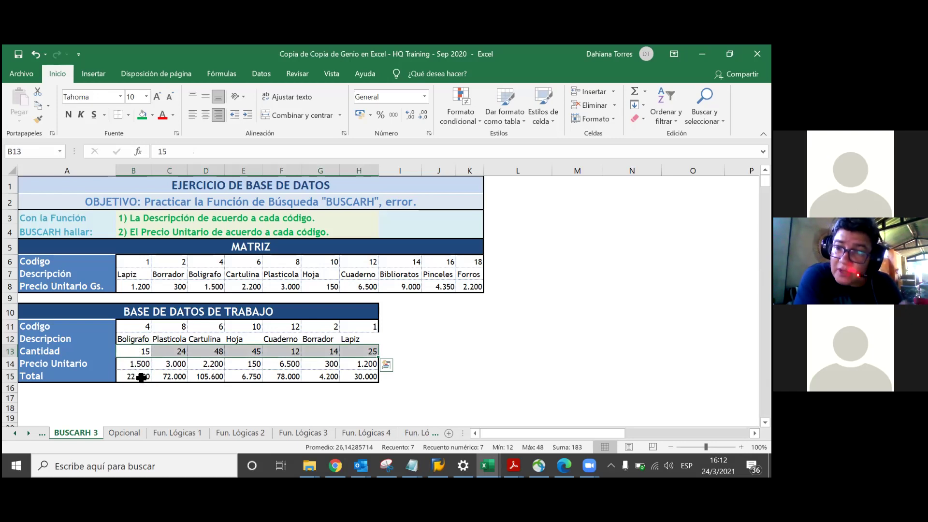
left_click_drag(141, 377, 355, 373)
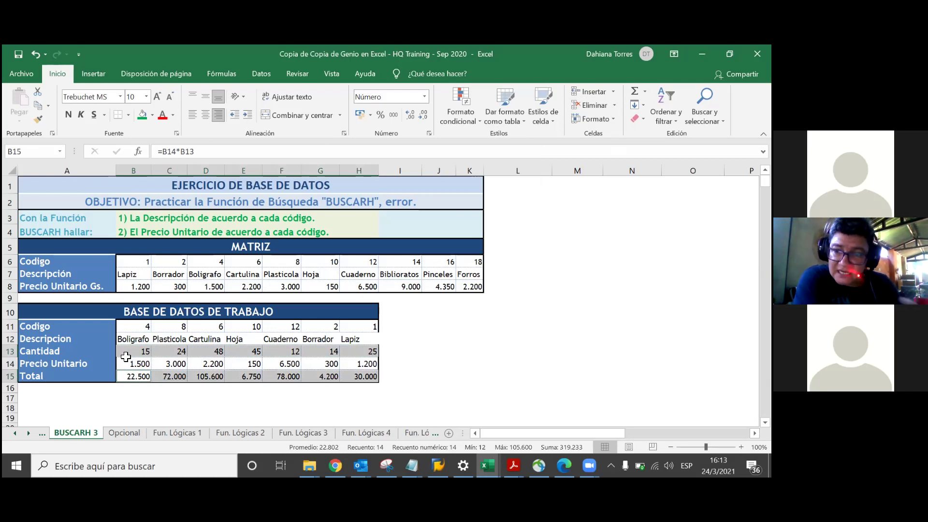
- AutoSum column I to total Cantidad (183) and Total (319.050), then check both rows' sums in the status bar
left_click(394, 350)
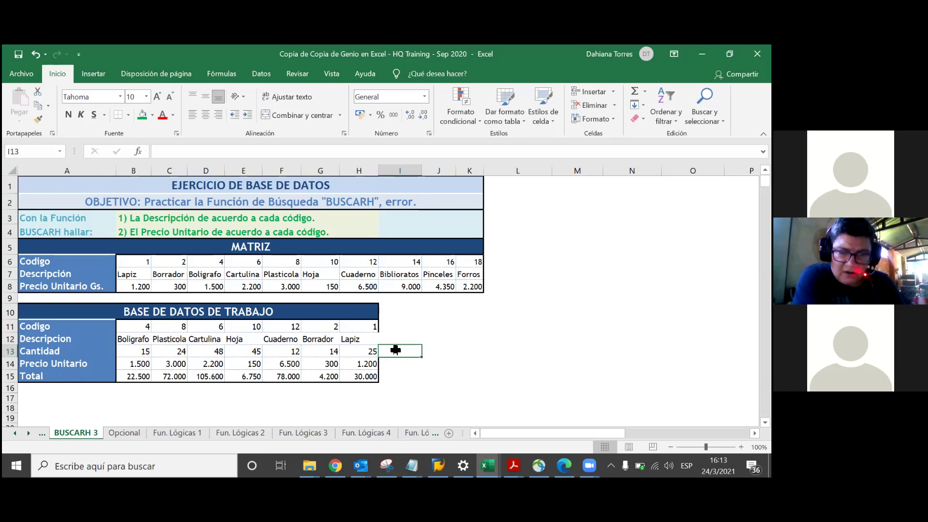
left_click(393, 379, "ctrl")
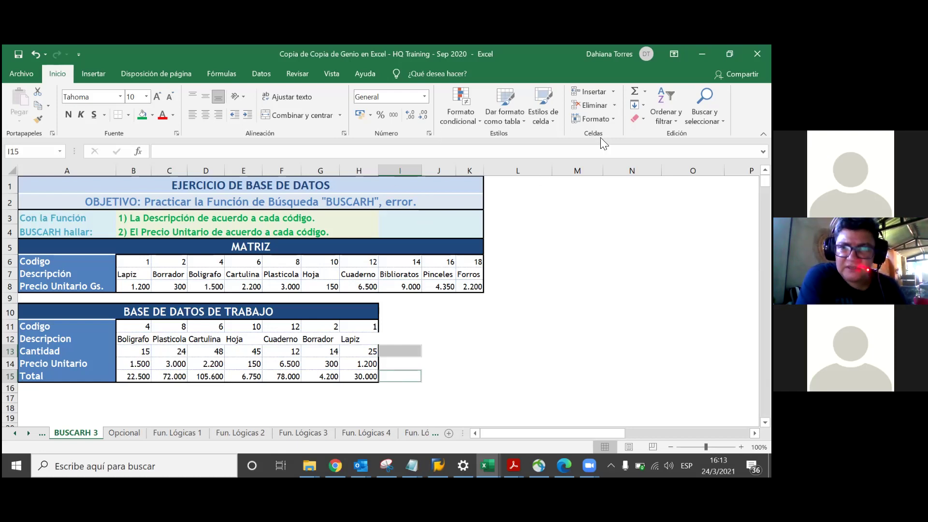
left_click(634, 92)
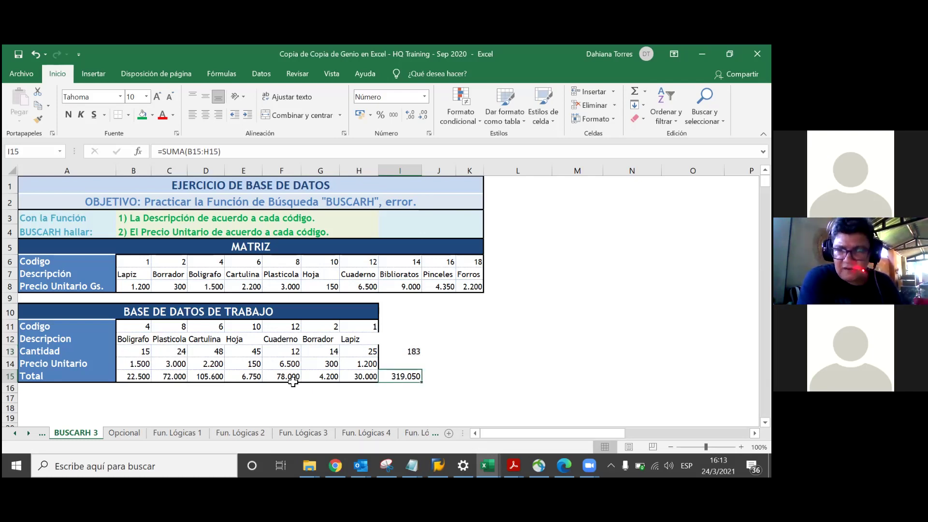
left_click_drag(122, 376, 351, 377)
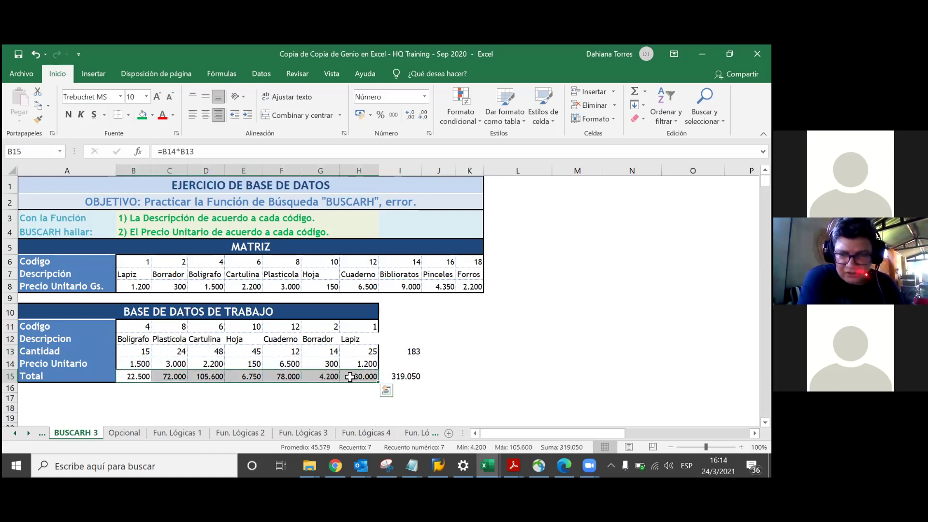
left_click_drag(145, 350, 353, 349)
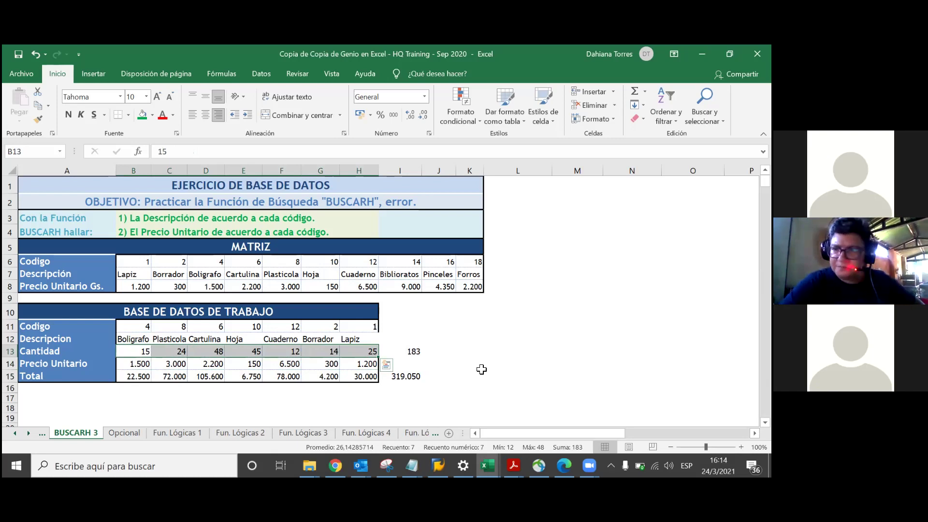
- Save the workbook, colour the BUSCARH 3 sheet tab pink, and save again
left_click(481, 373)
key("ctrl+s")
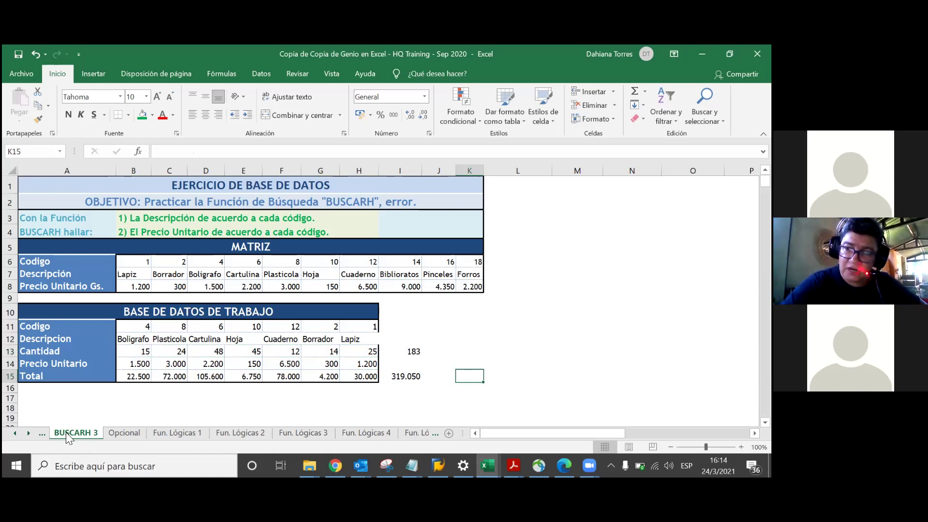
right_click(65, 432)
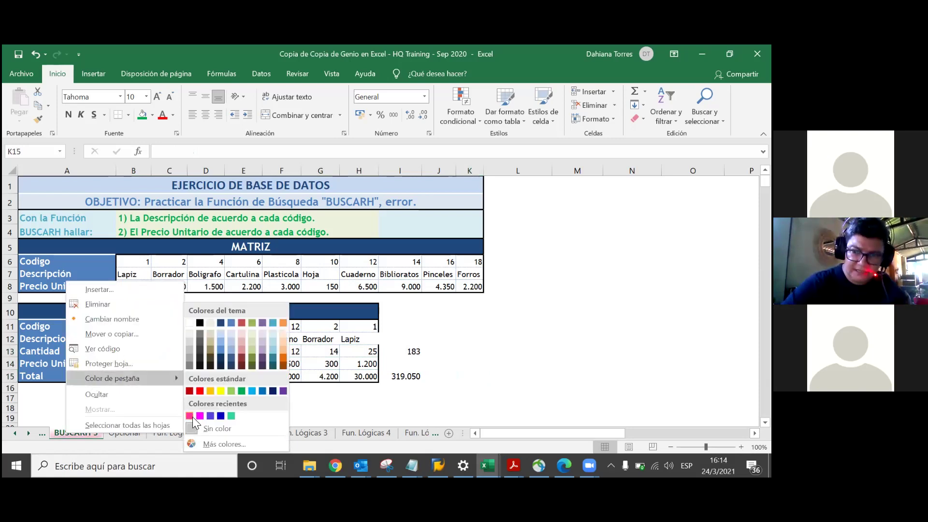
left_click(192, 417)
key("ctrl+s")
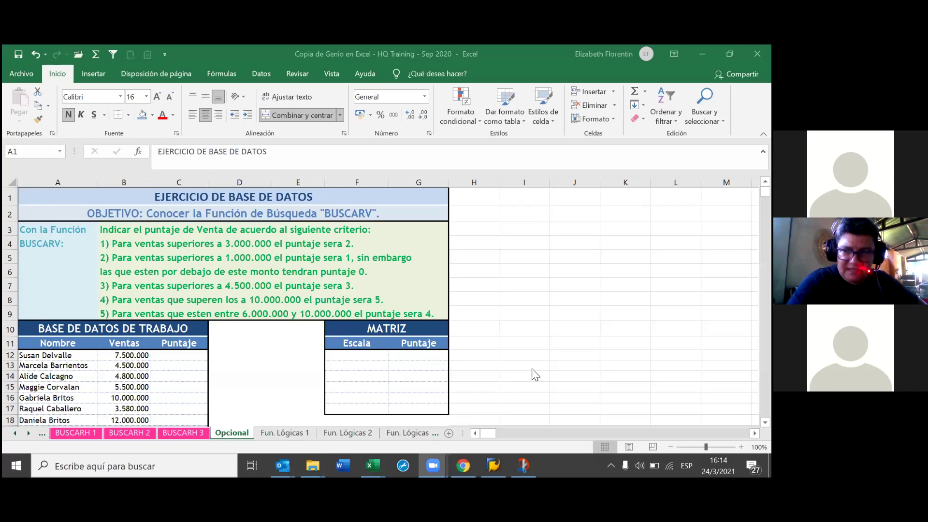
scroll(516, 369, "down", 1)
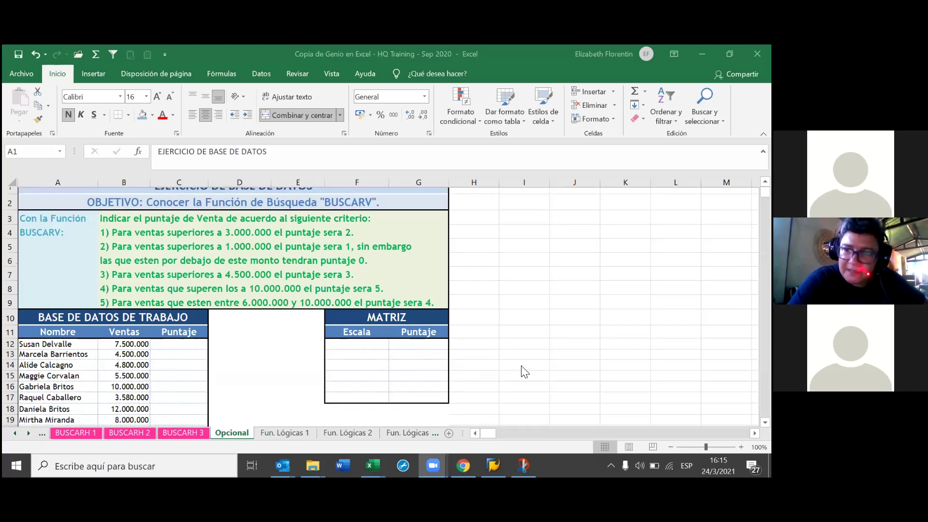
scroll(525, 372, "down", 3)
scroll(524, 375, "down", 3)
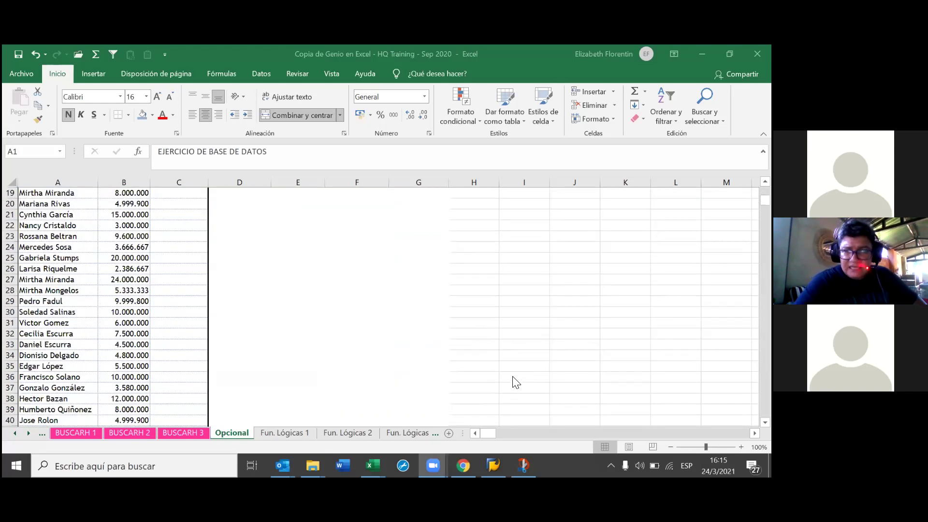
scroll(515, 379, "down", 9)
scroll(516, 380, "up", 15)
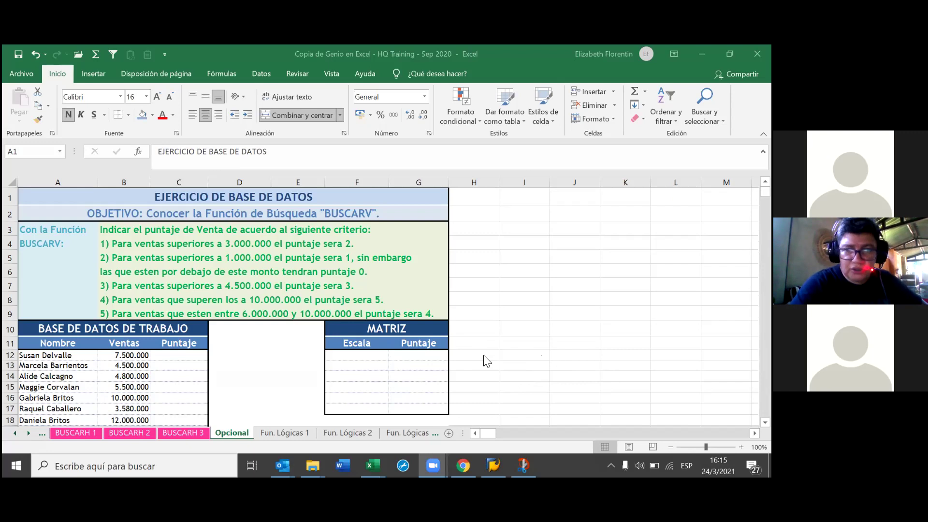
key("alt+Tab")
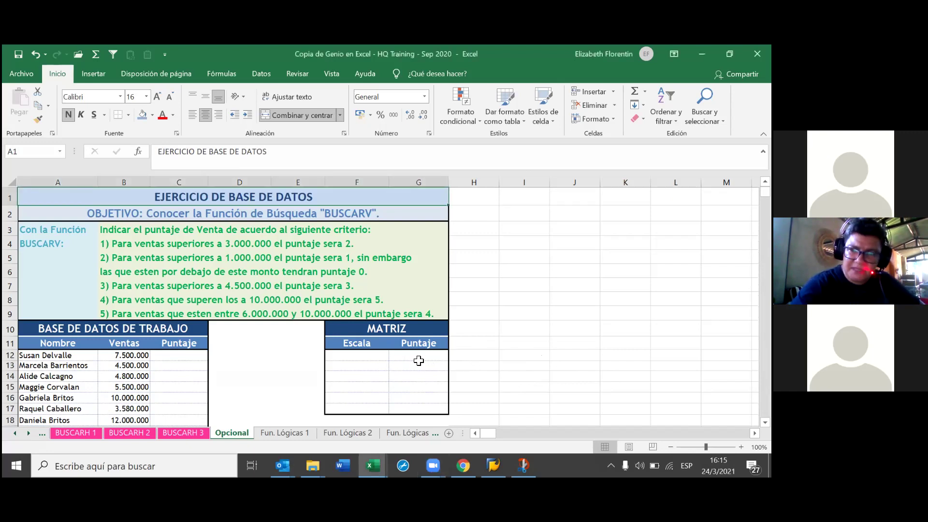
scroll(522, 369, "down", 1)
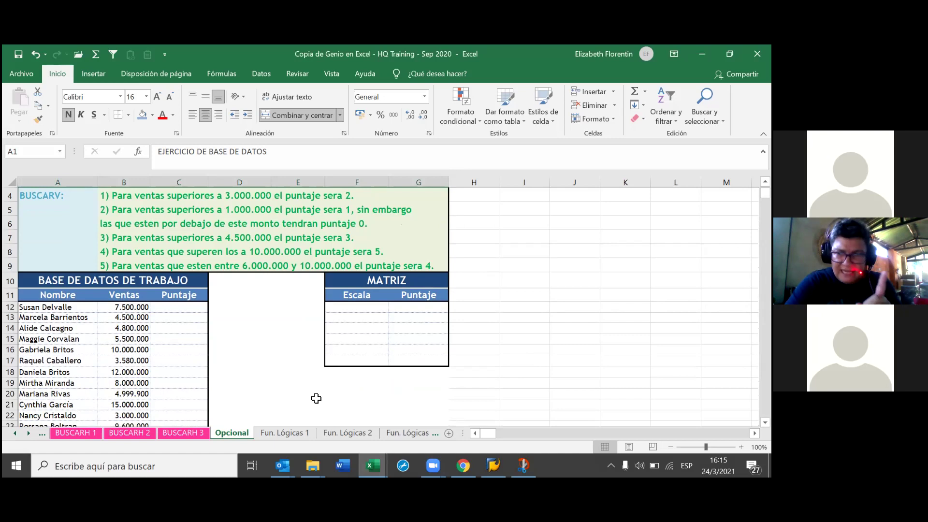
scroll(258, 356, "up", 1)
scroll(258, 356, "up", 1)
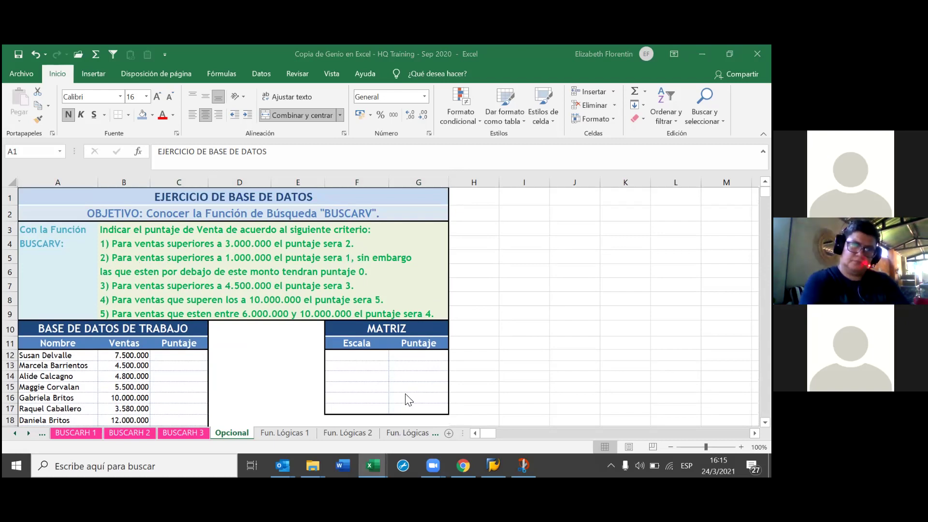
- Enter the Escala threshold 3.000.001 in the first MATRIZ cell F12
left_click(362, 359)
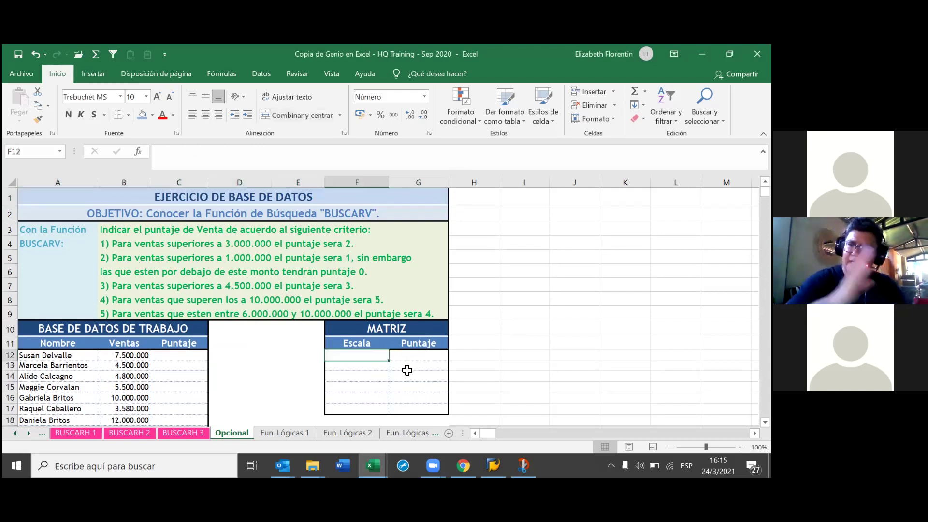
left_click(426, 357)
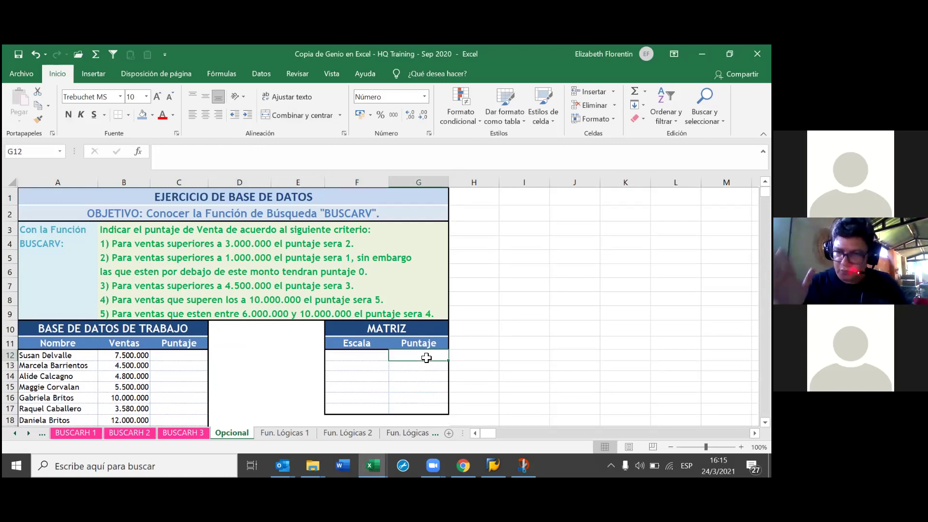
left_click(372, 360)
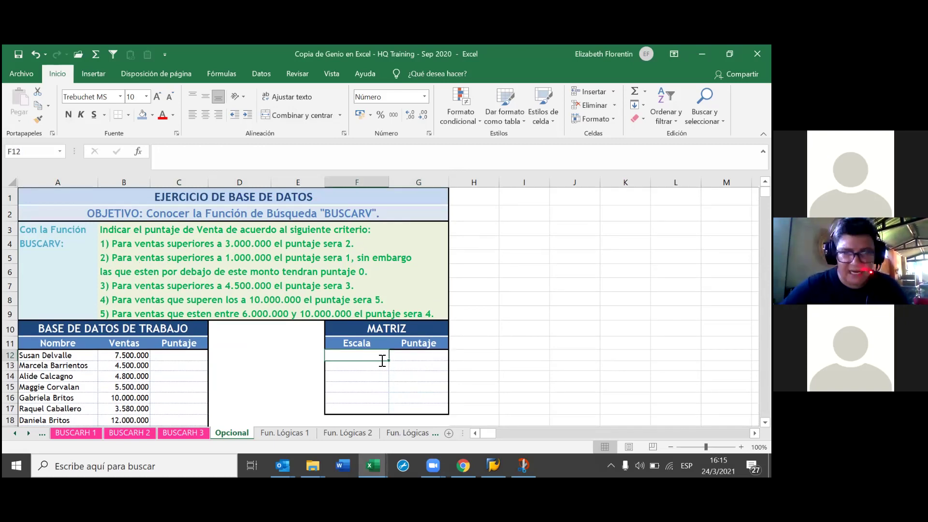
type("3,00")
key("BackSpace")
key("BackSpace")
key("BackSpace")
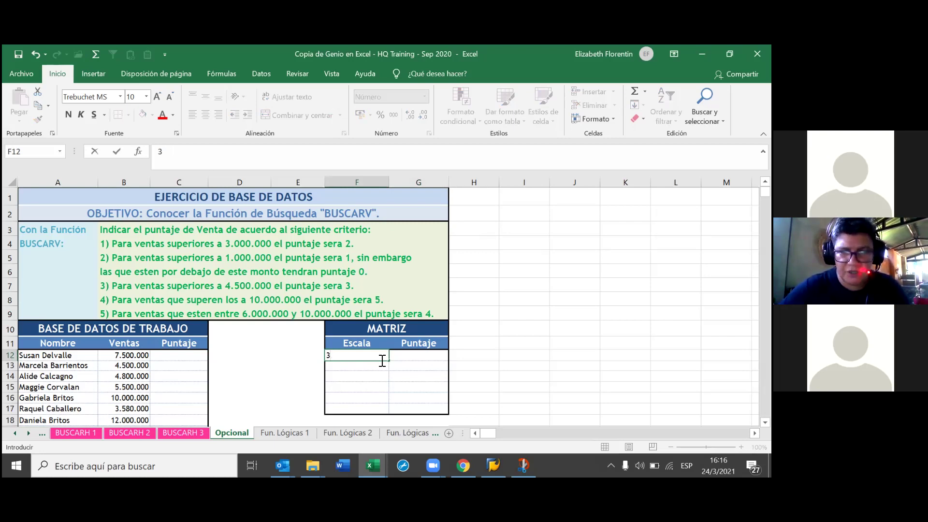
type(".000")
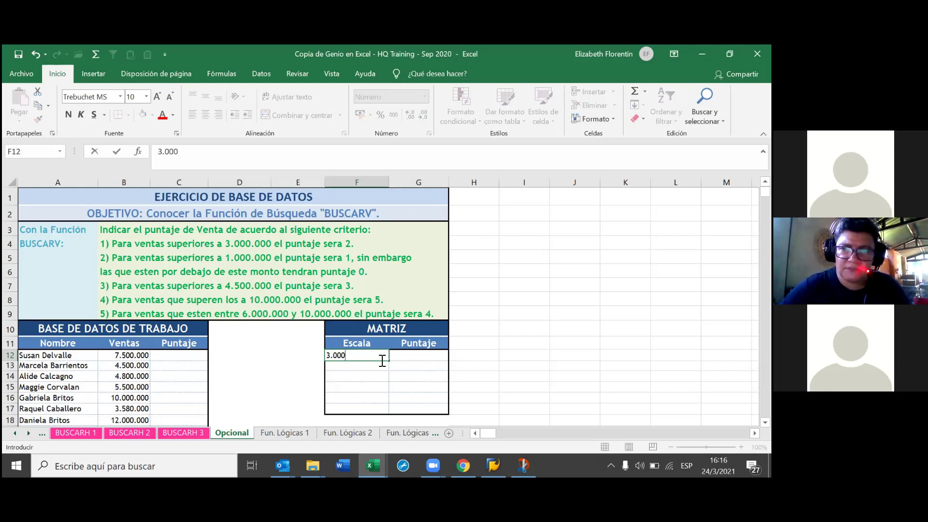
key("BackSpace")
key("BackSpace")
key("BackSpace")
key("BackSpace")
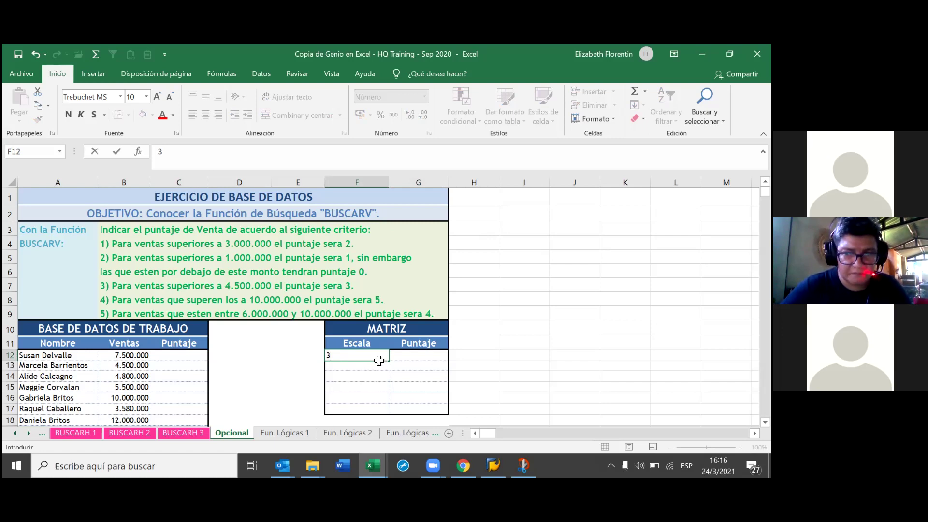
type("00")
type("0.001")
key("Return")
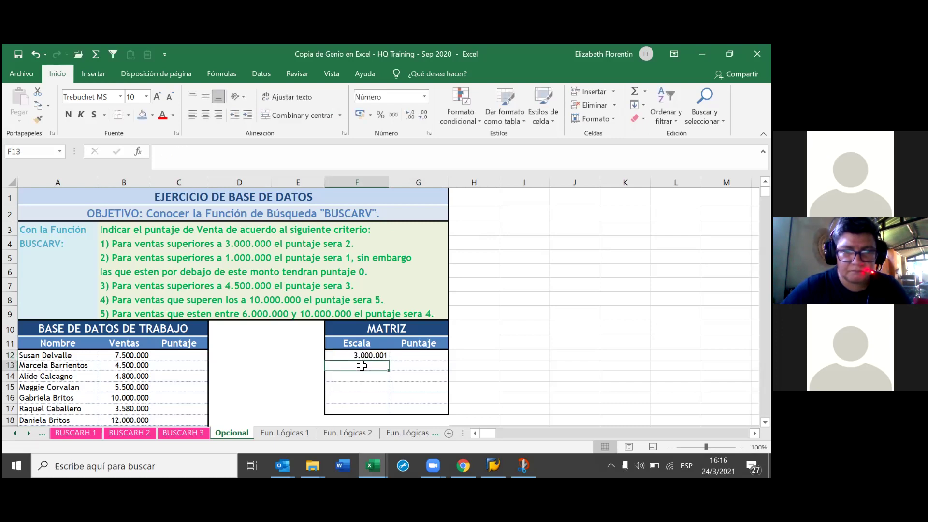
- Give 3.000.001 a Puntaje of 2 in G12
left_click(417, 358)
type("2")
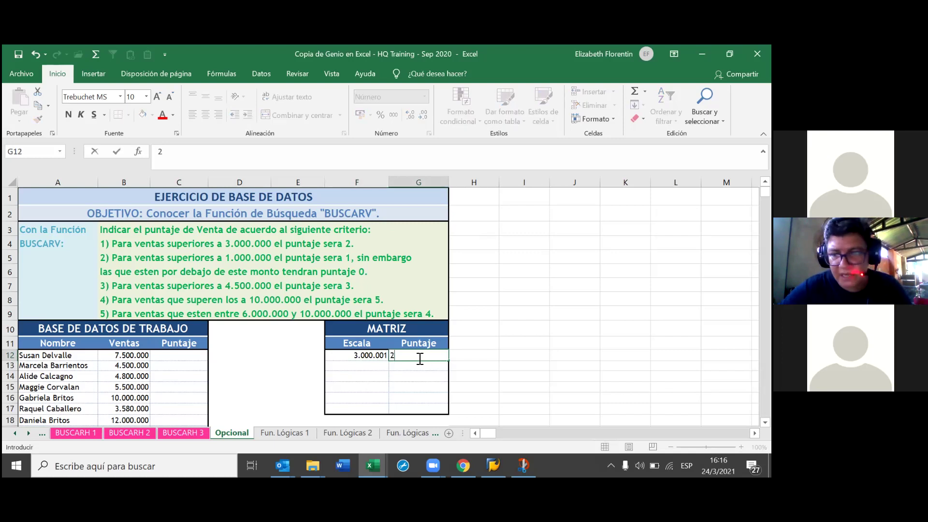
key("Return")
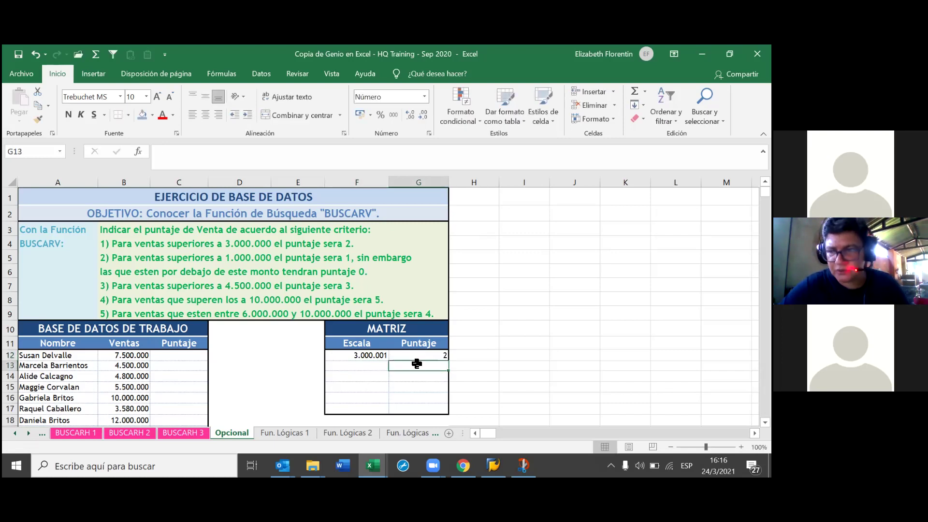
left_click(379, 365)
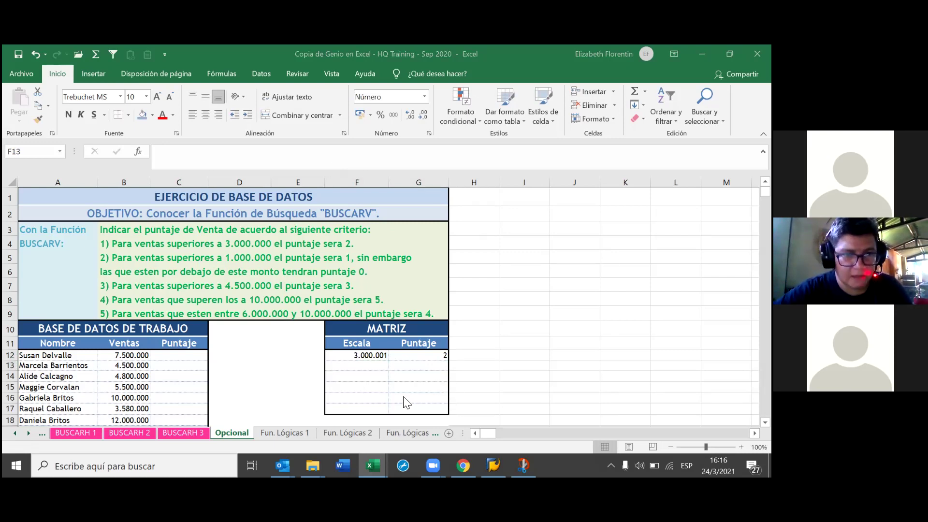
left_click(368, 369)
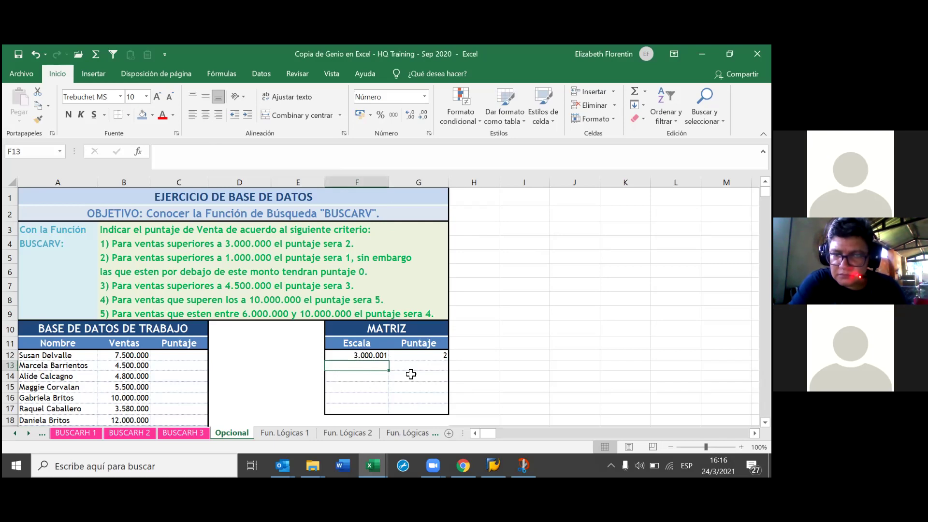
- Enter 1.000.001 scoring 1 in row 13 and 0 scoring 0 in row 14 of MATRIZ
type("1")
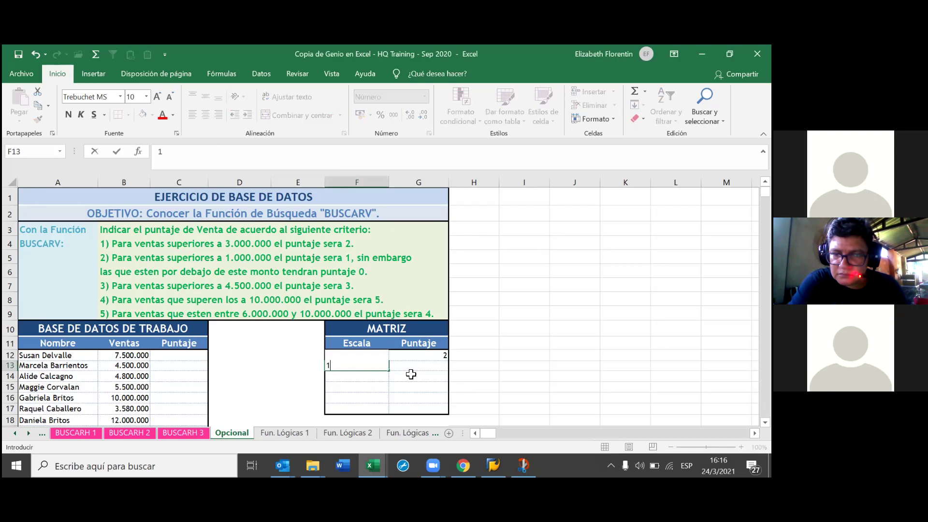
type(".00")
type("0.001")
key("Return")
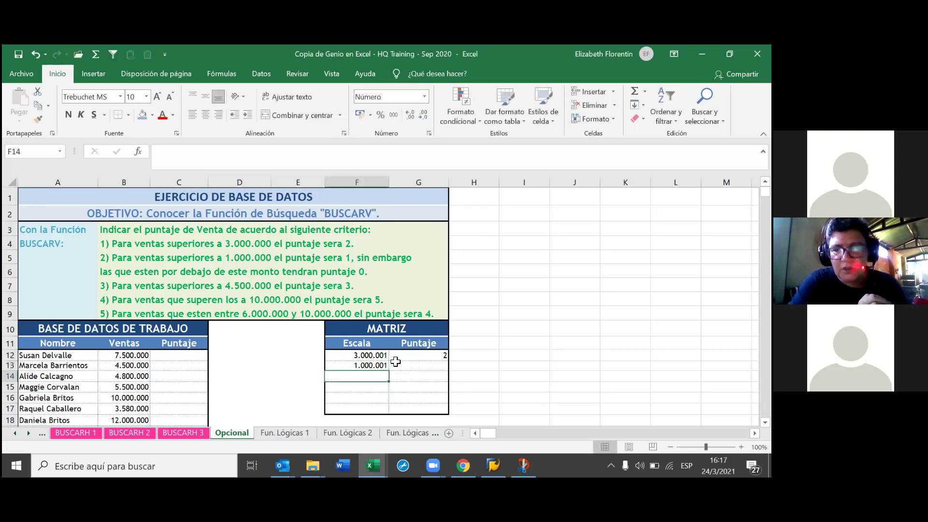
left_click(439, 365)
type("1")
key("Return")
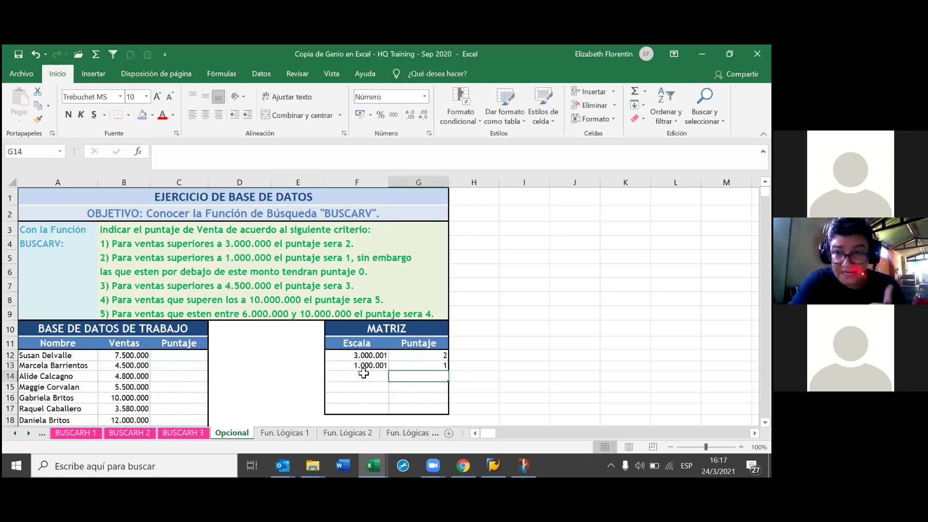
left_click(363, 374)
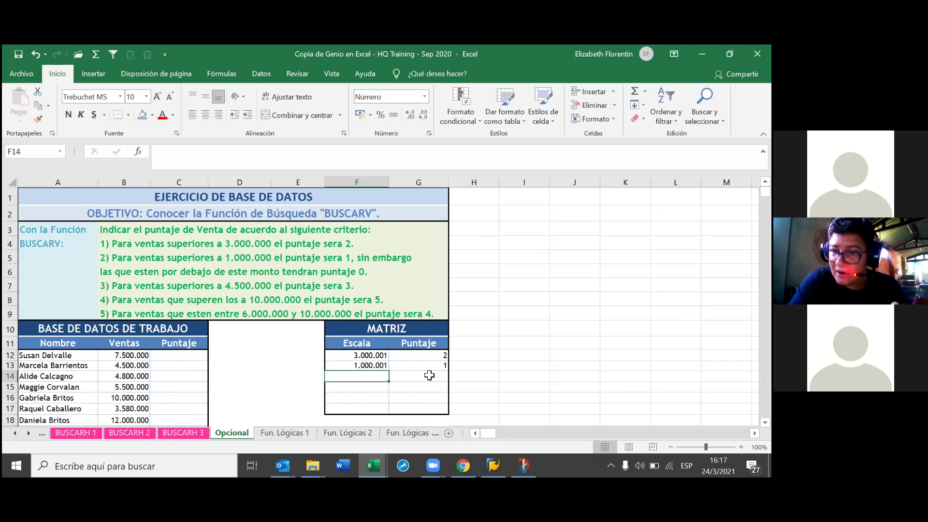
type("0")
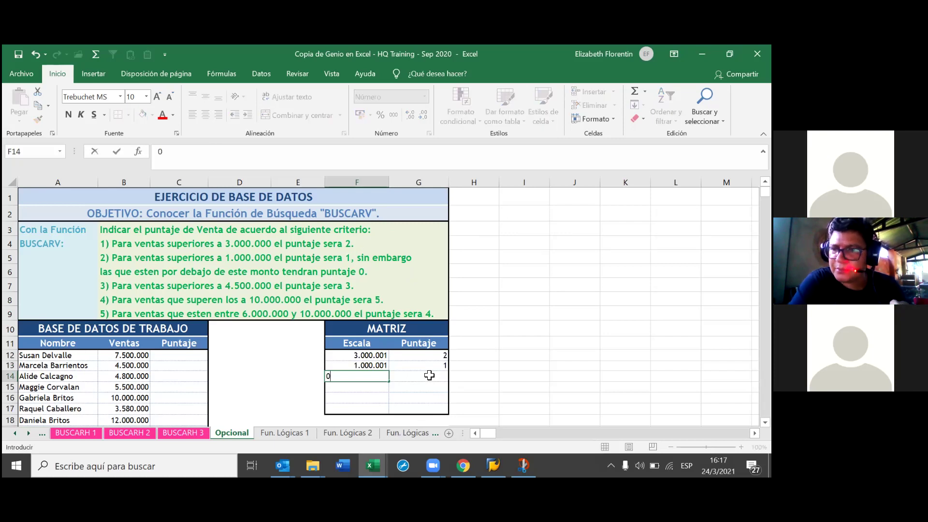
left_click(429, 376)
type("0")
key("Return")
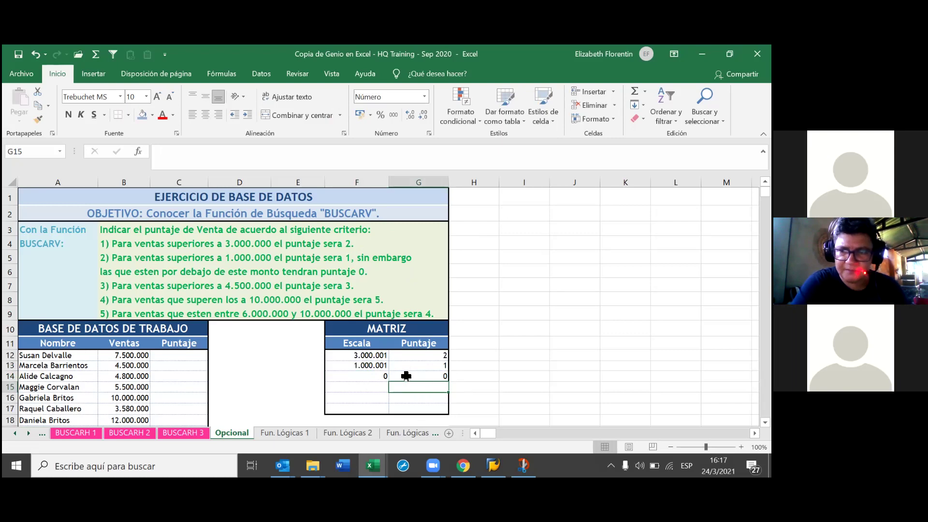
left_click(385, 376)
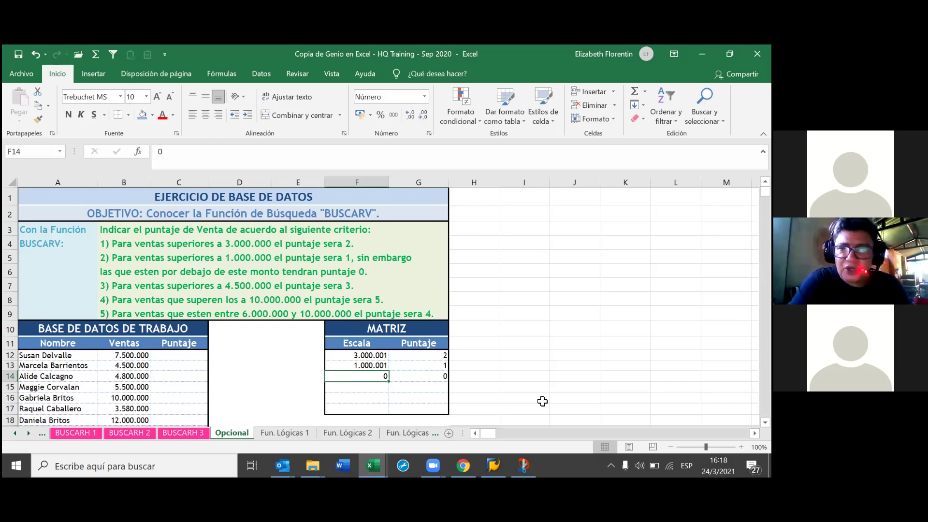
type("1000000")
key("Return")
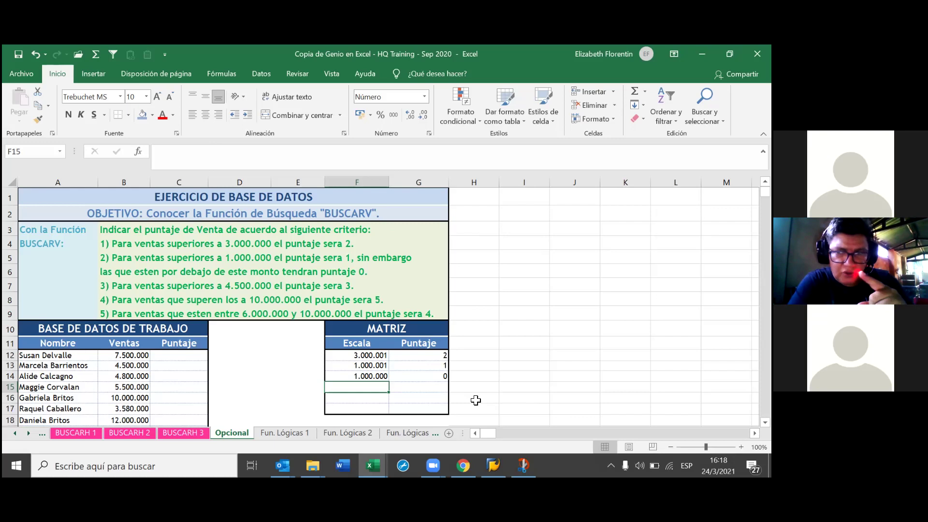
left_click(378, 377)
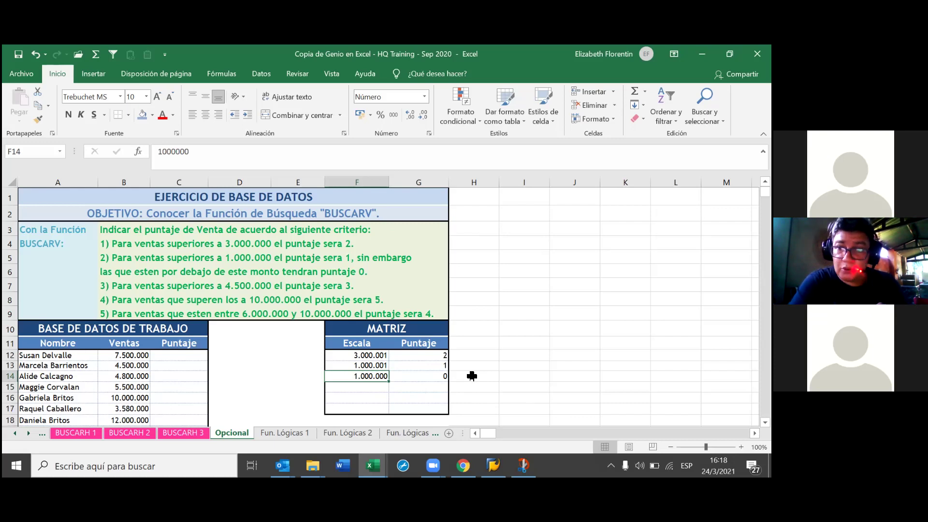
type("0")
key("Return")
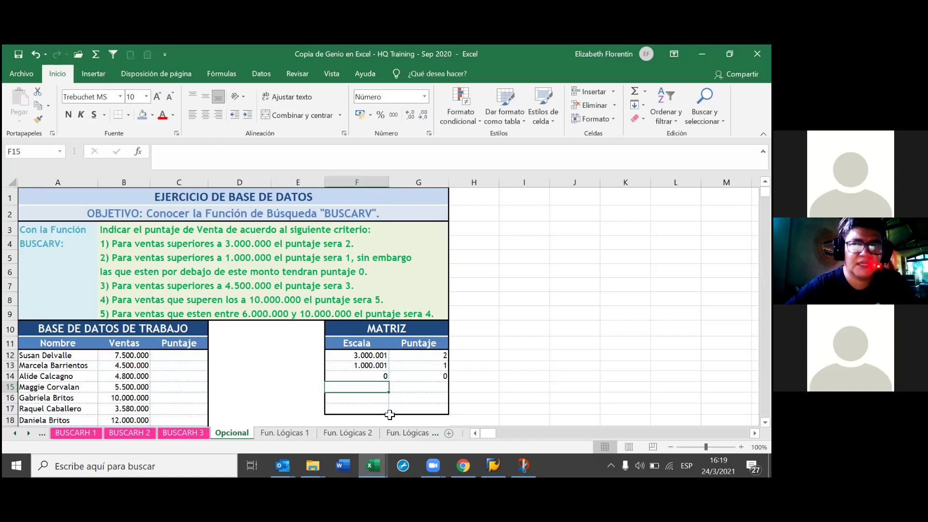
- Enter 4.500.001 scoring 3 in row 15 and 10.000.001 scoring 5 in row 16 of MATRIZ
type("4.")
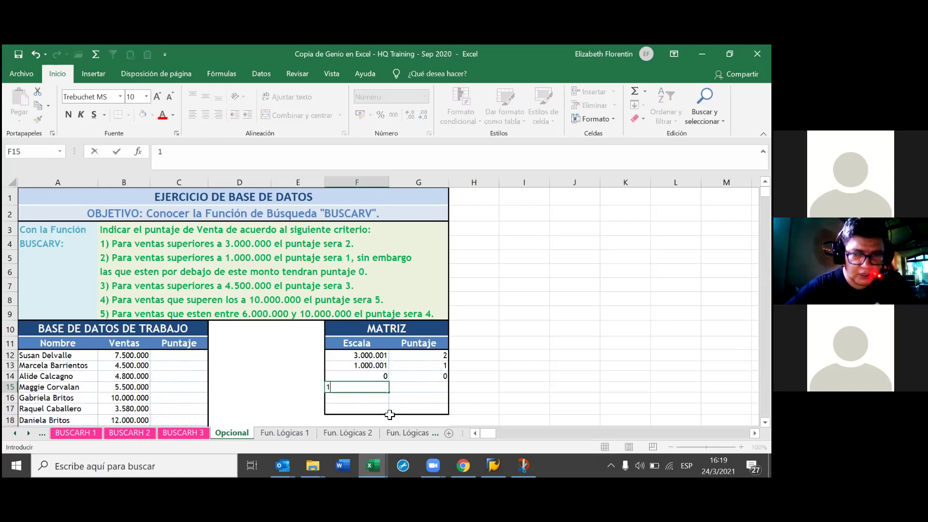
type("500")
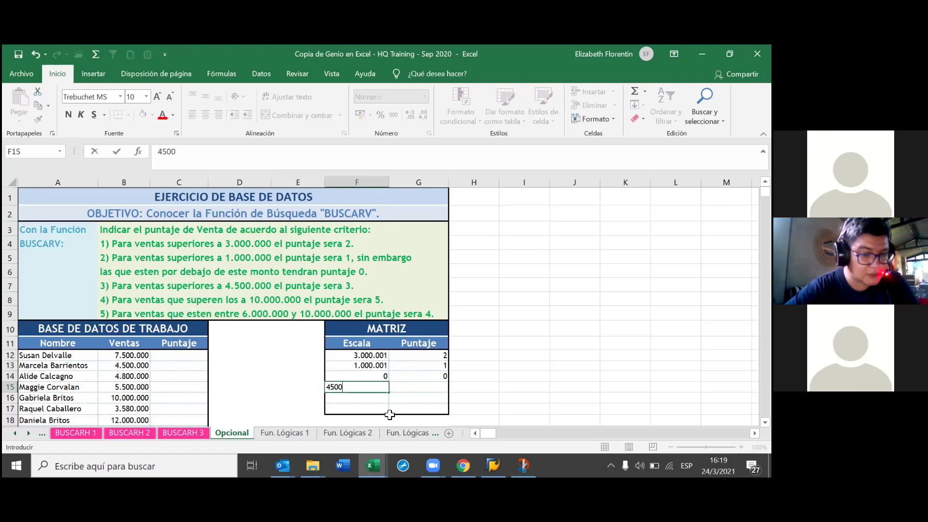
type(".001")
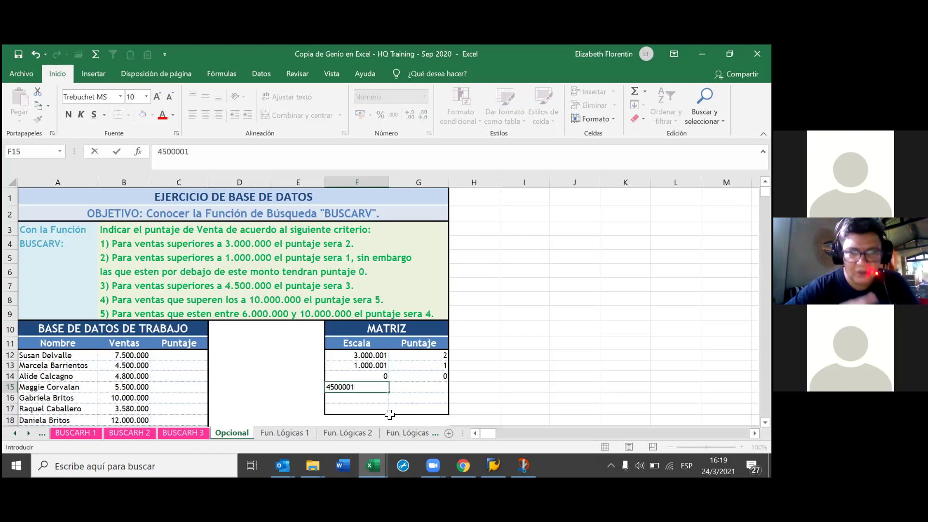
key("Tab")
type("3")
key("Down")
left_click(363, 403)
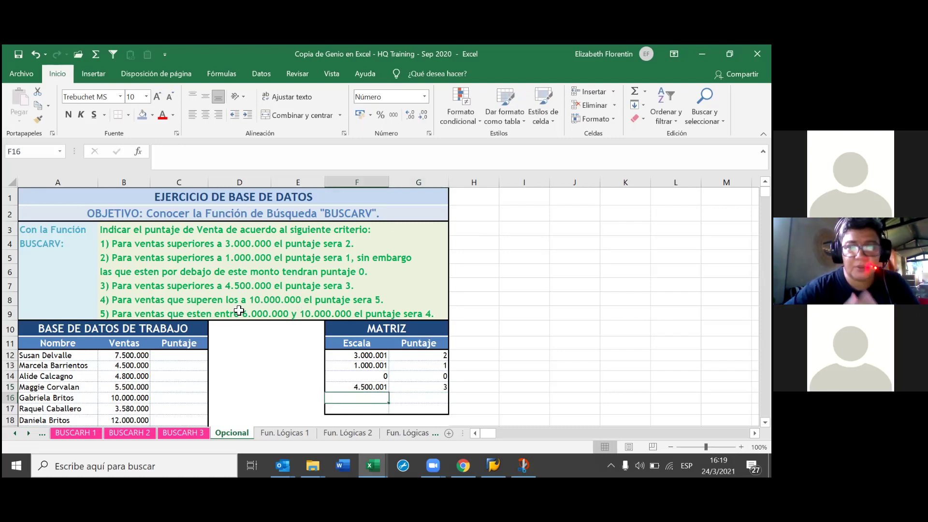
type("1")
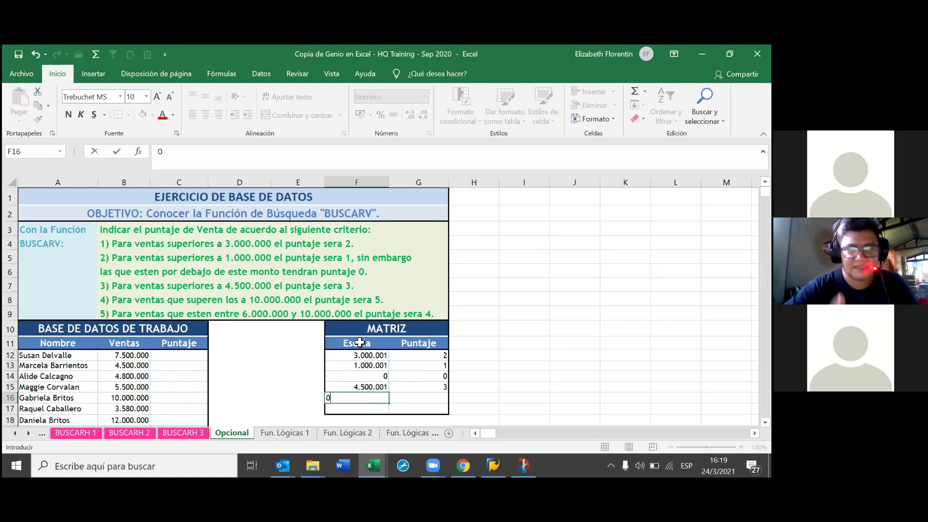
type("0")
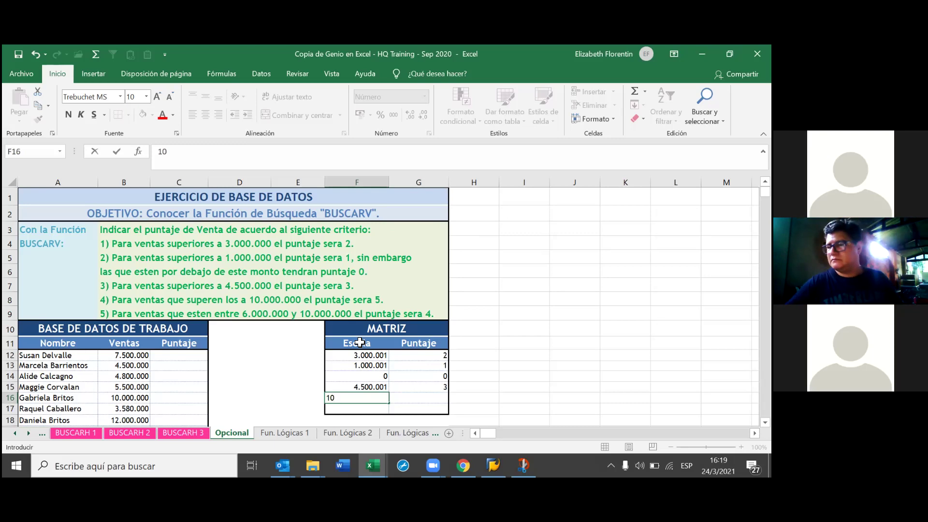
type("000")
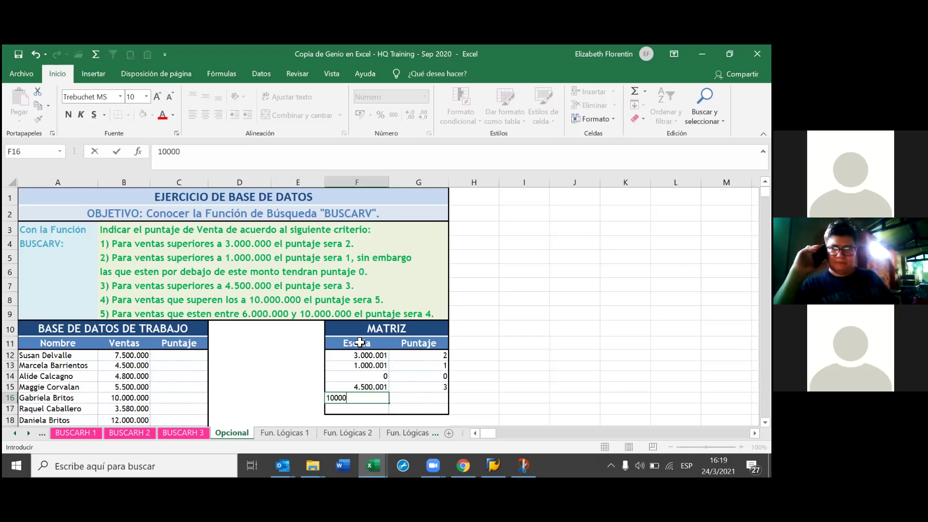
type(".00")
type("1")
key("Return")
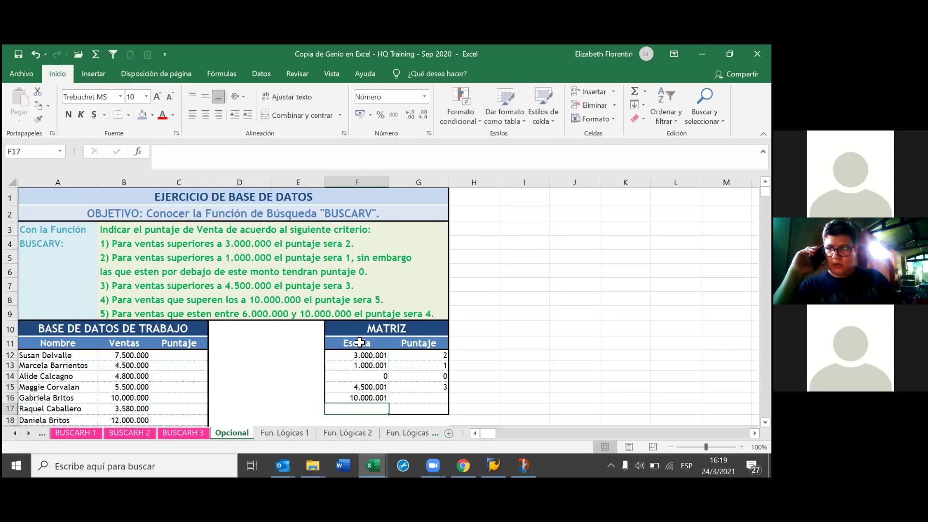
left_click(441, 398)
type("5")
key("Return")
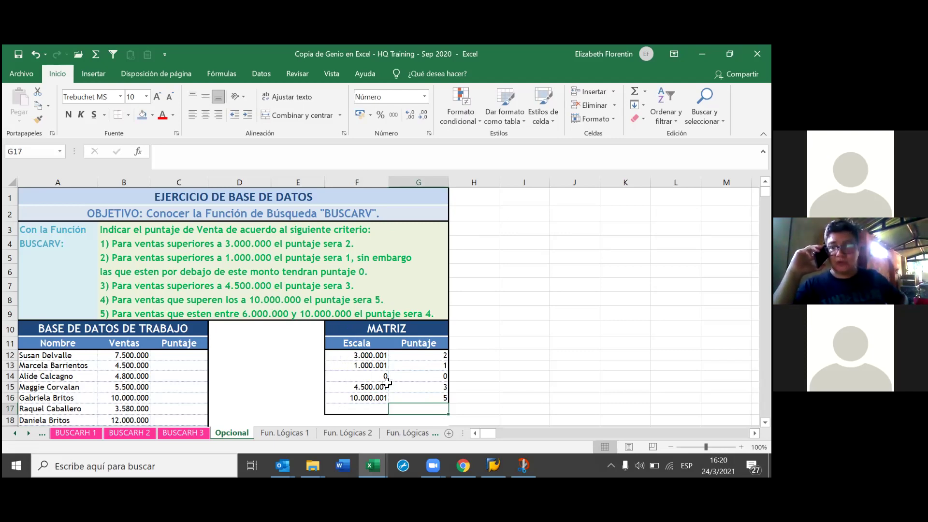
- Enter Escala 6000001 in F17 with a Puntaje of 4 in G17
left_click(372, 408)
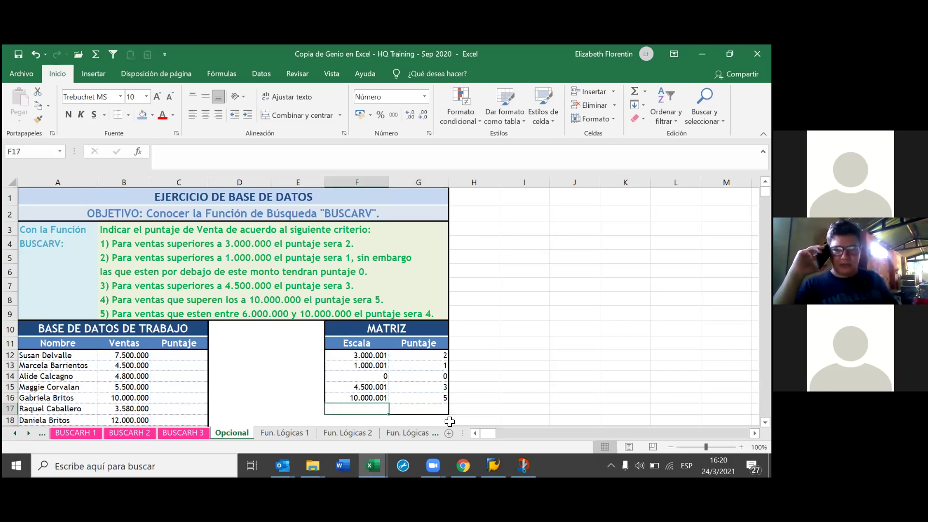
type("600")
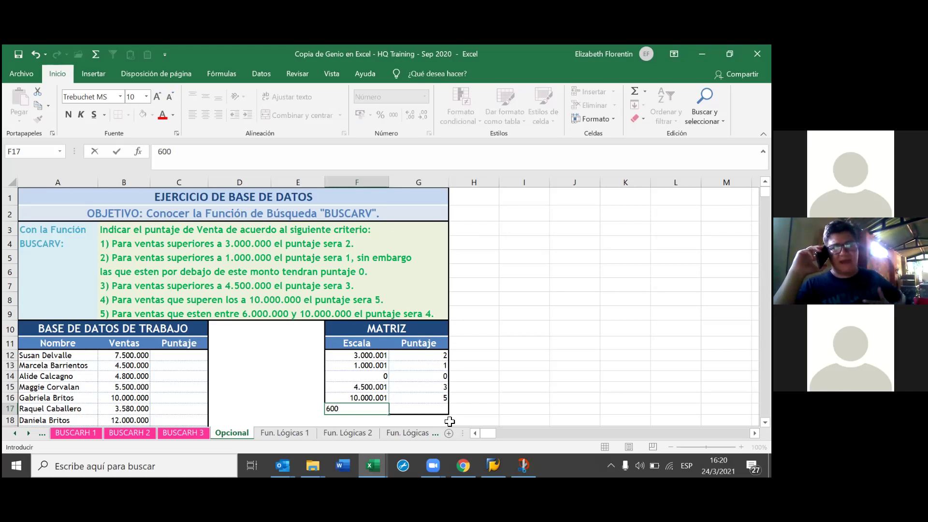
type("00")
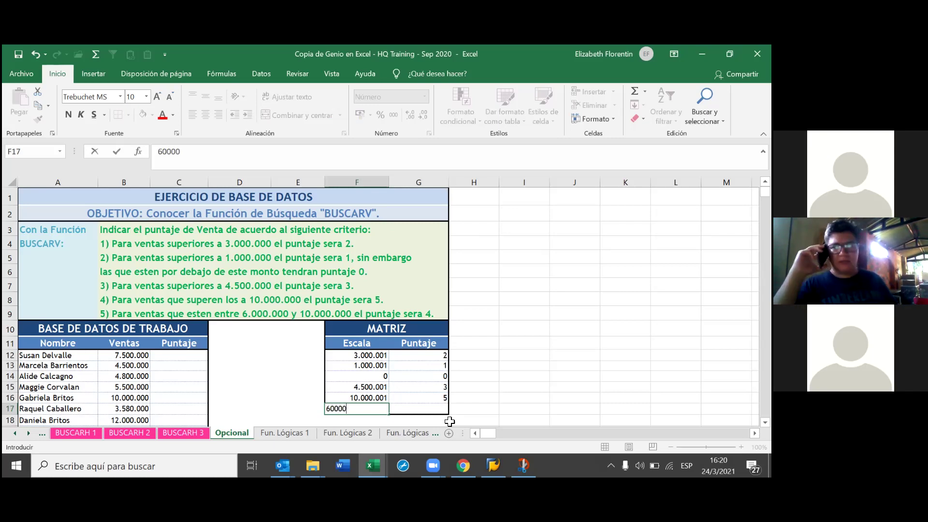
type("01")
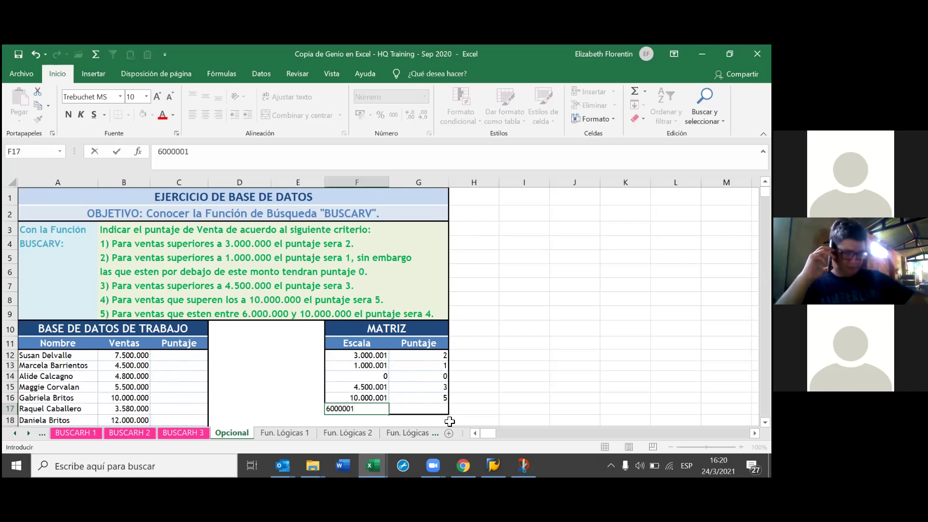
key("Tab")
type("4")
key("Return")
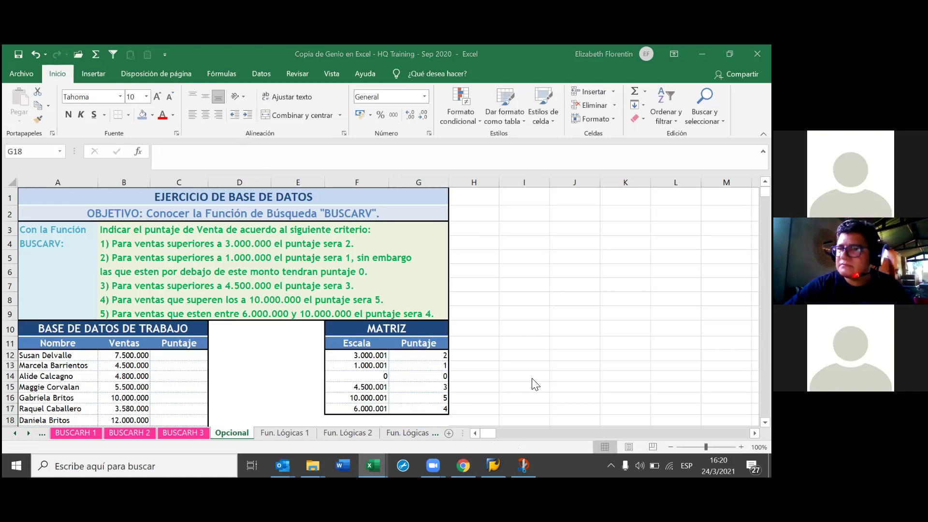
left_click(438, 376)
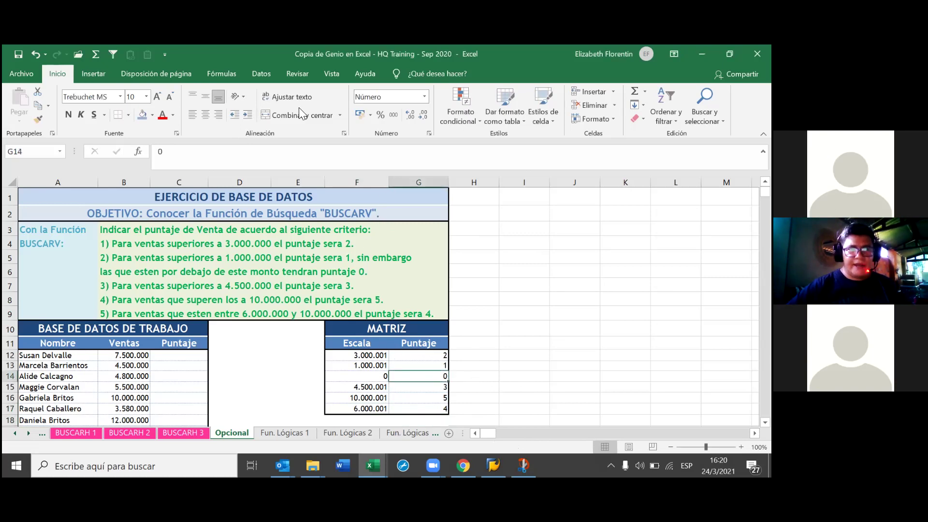
- With the Datos tab showing, change F17 from 6.000.001 to 6.000.000
left_click(258, 72)
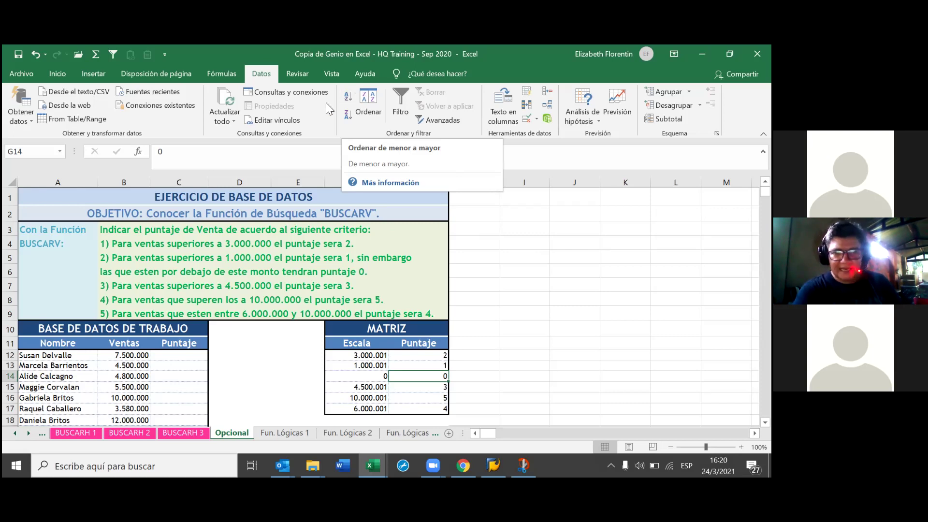
left_click(388, 409)
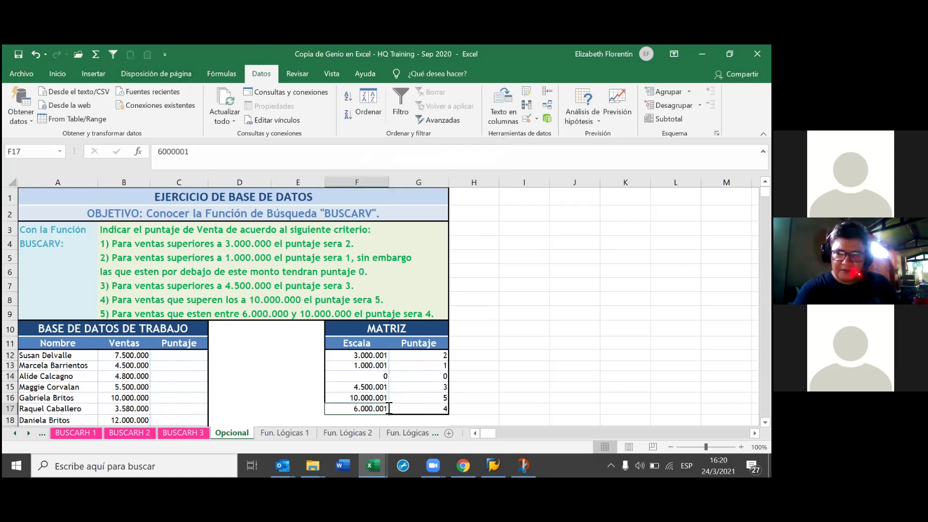
double_click(389, 408)
key("BackSpace")
type("0")
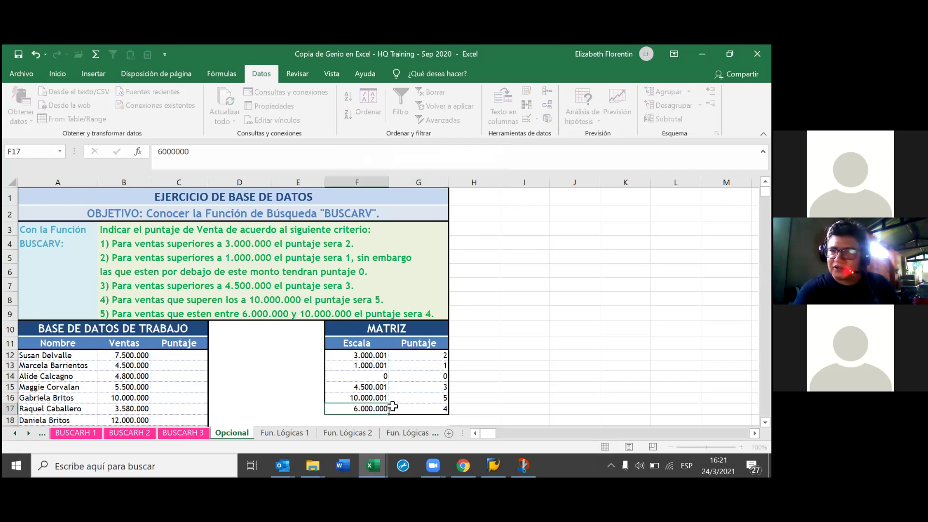
key("Return")
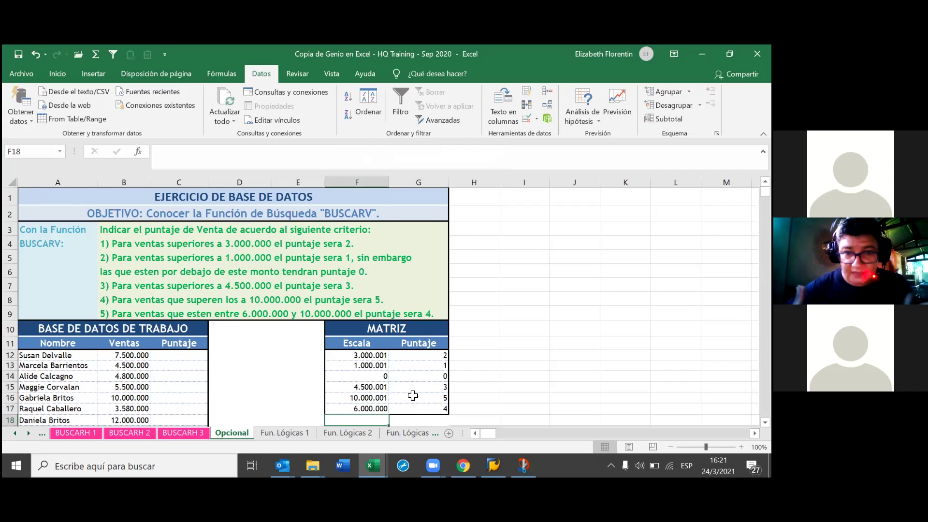
- Select the first empty Puntaje cell C12 in the seller list
left_click(429, 357)
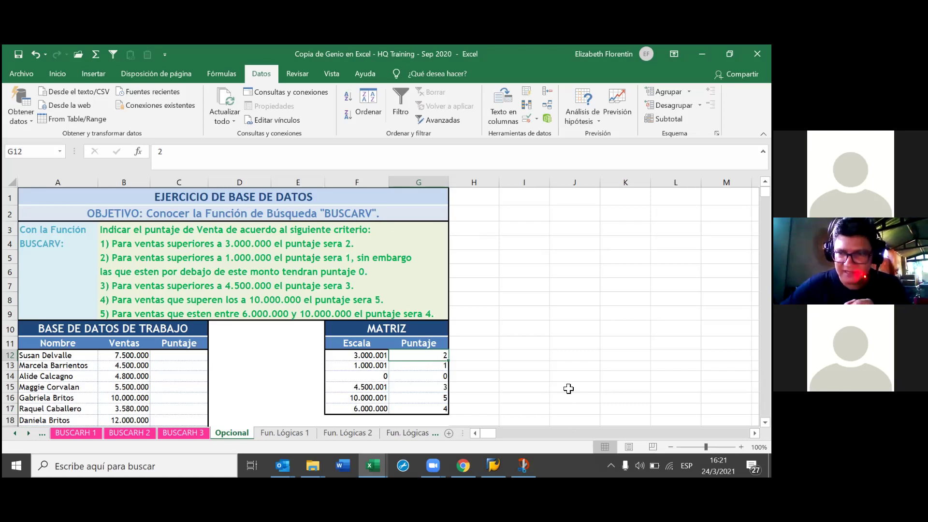
left_click(527, 369)
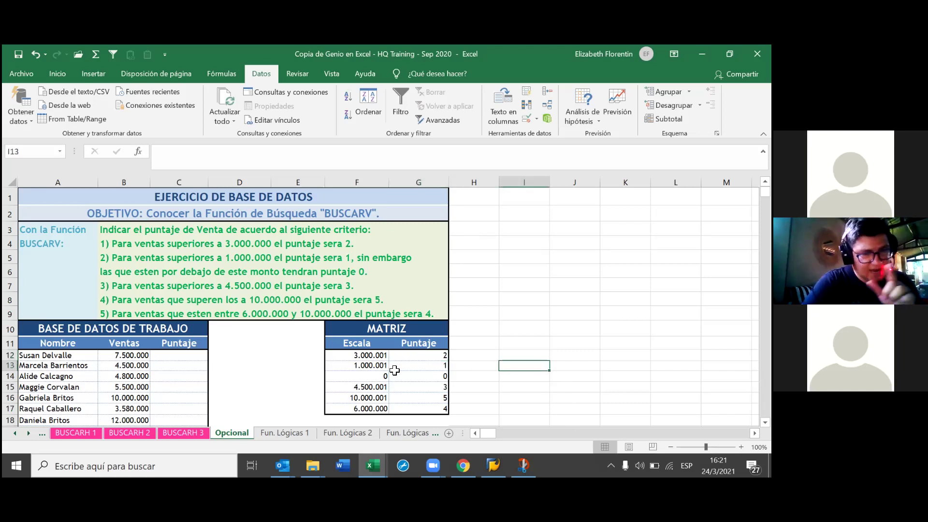
left_click(195, 366)
left_click(195, 356)
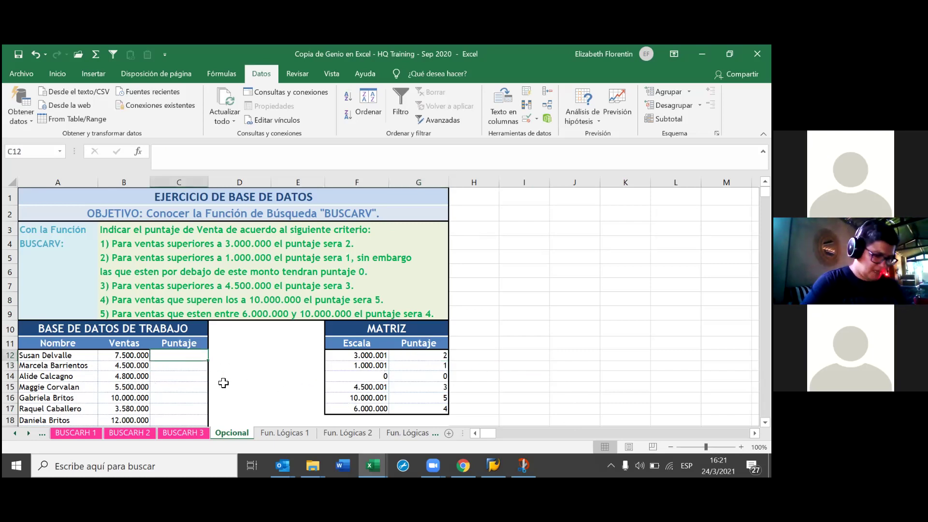
scroll(275, 410, "down", 1)
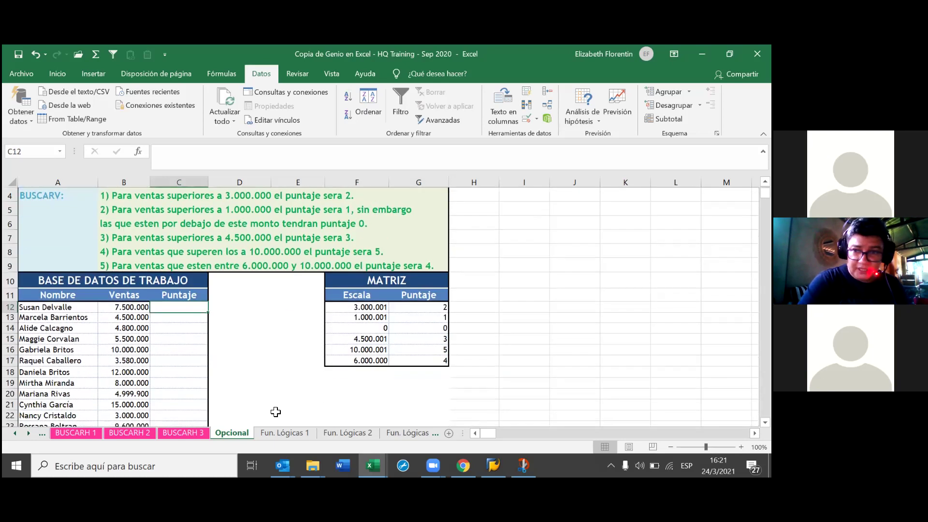
scroll(276, 410, "up", 1)
- Start =BUSCARV in C12 with lookup value $B$12 and the locked range $F$11:$G$17
type("=")
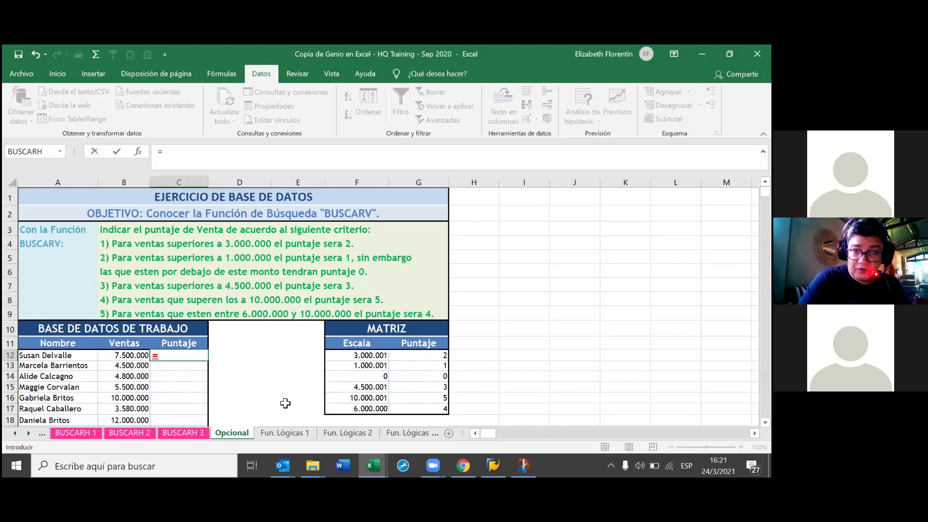
type("B")
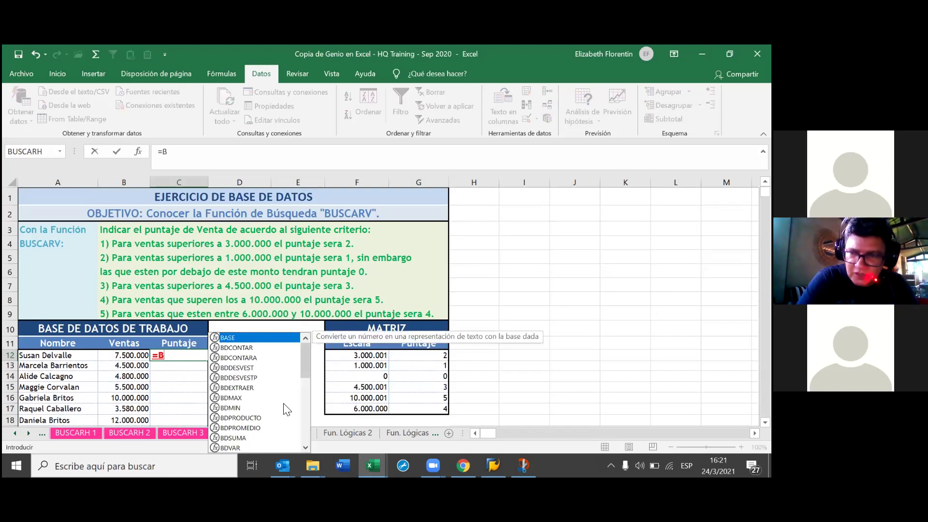
type("USCARV(")
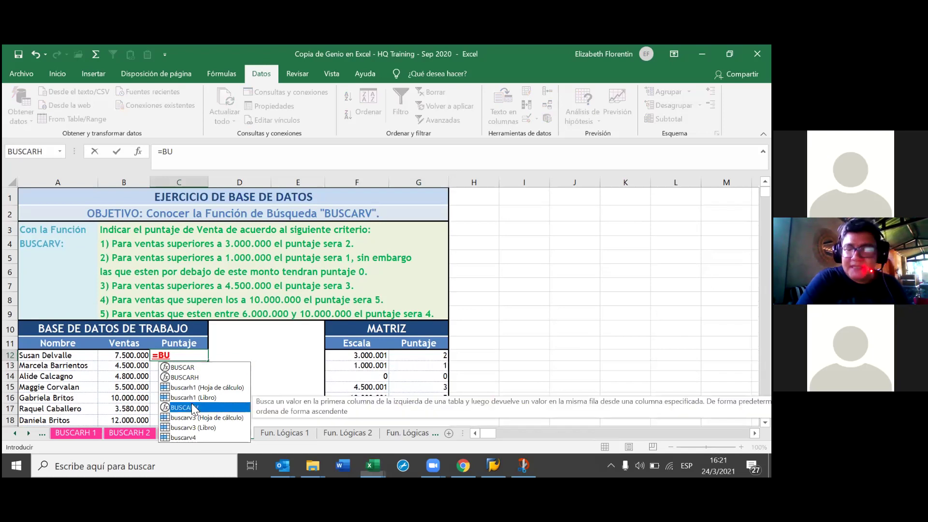
double_click(193, 407)
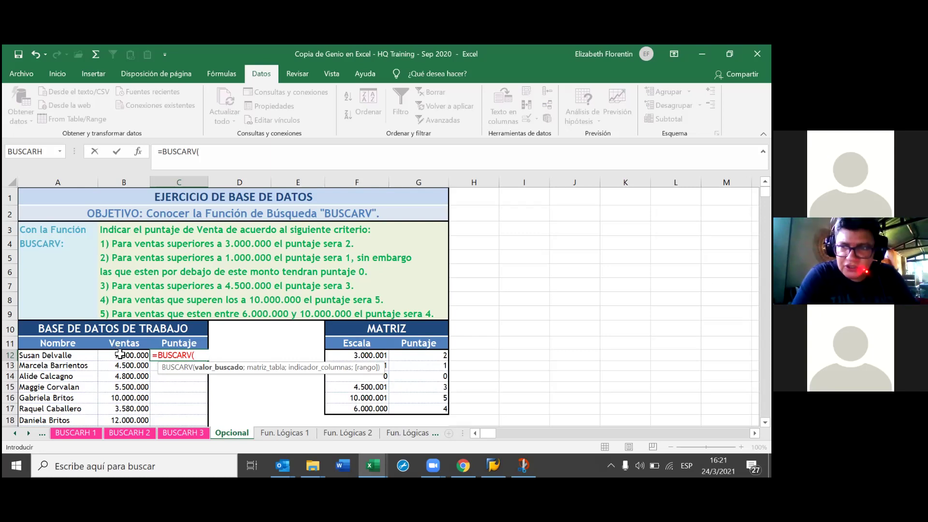
left_click(119, 355)
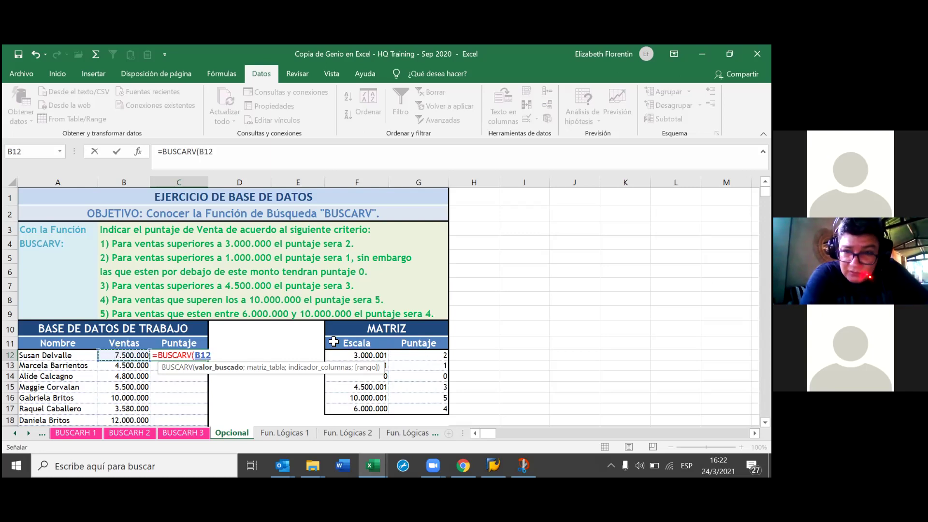
type(";")
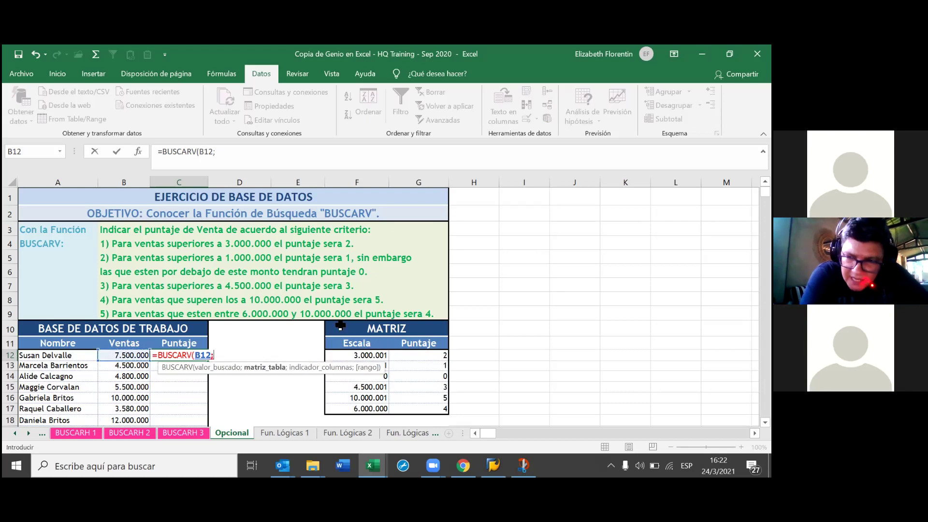
left_click(337, 344)
left_click_drag(390, 357, 435, 408)
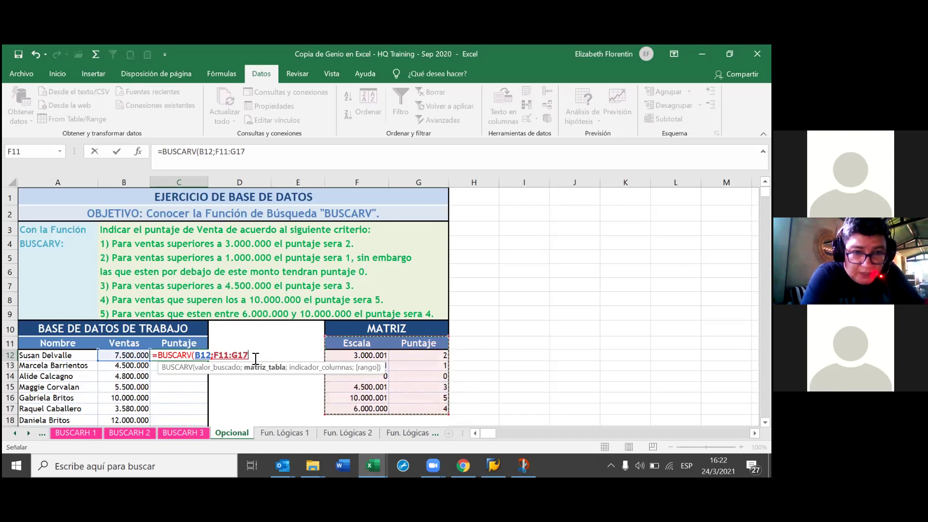
key("F4")
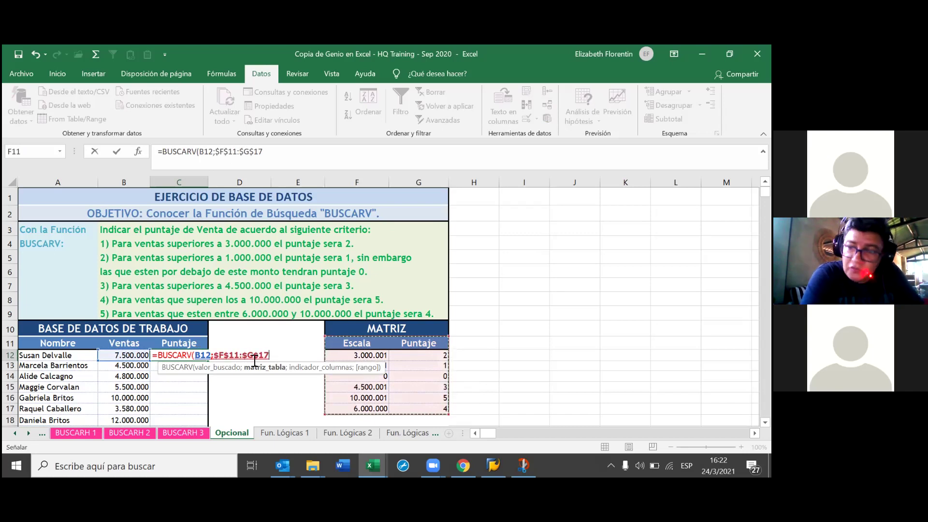
left_click(207, 353)
key("F4")
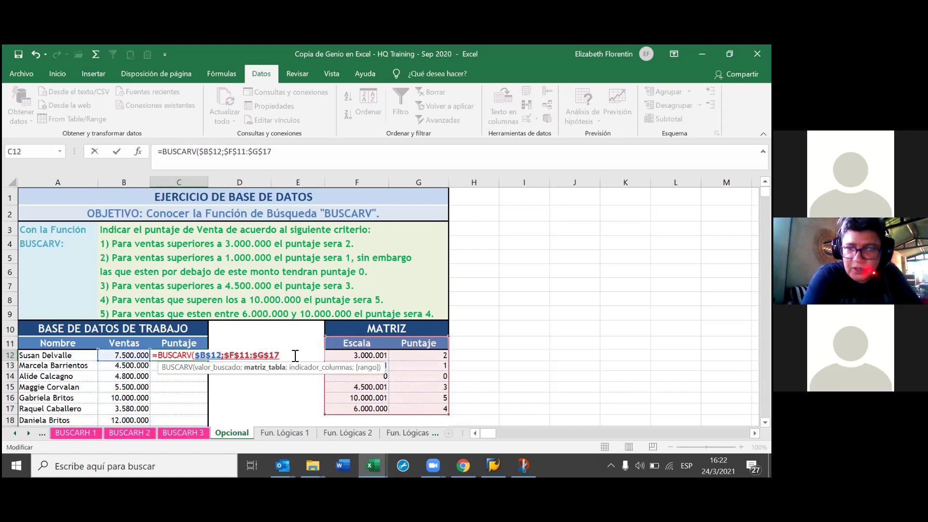
- Unlock B12 and enter =BUSCARV(B12;$F$11:$G$17;2:1 in C12, which shows #¡REF!
type(";")
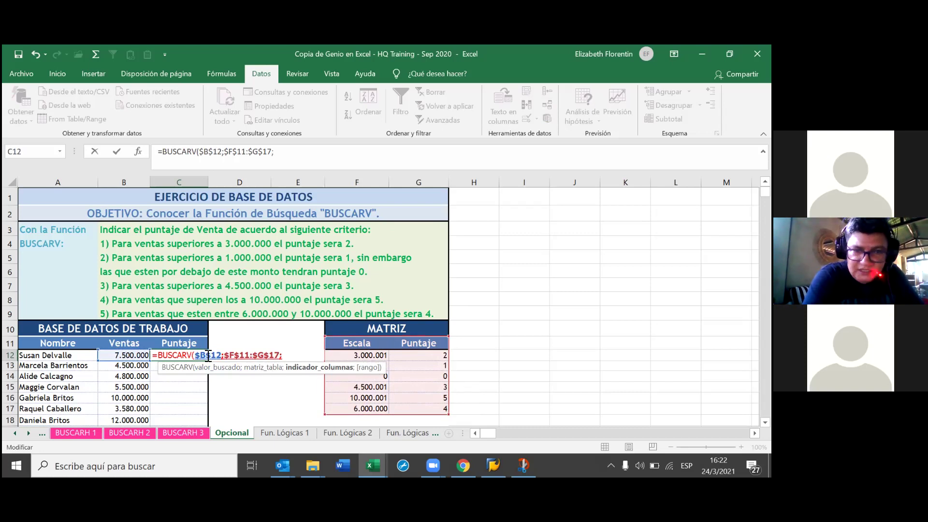
right_click(208, 357)
key("Escape")
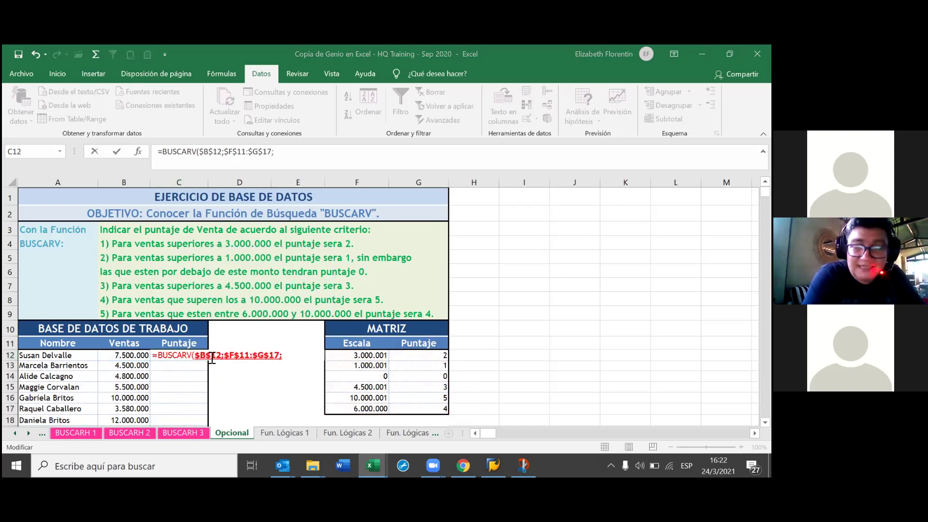
left_click(211, 356)
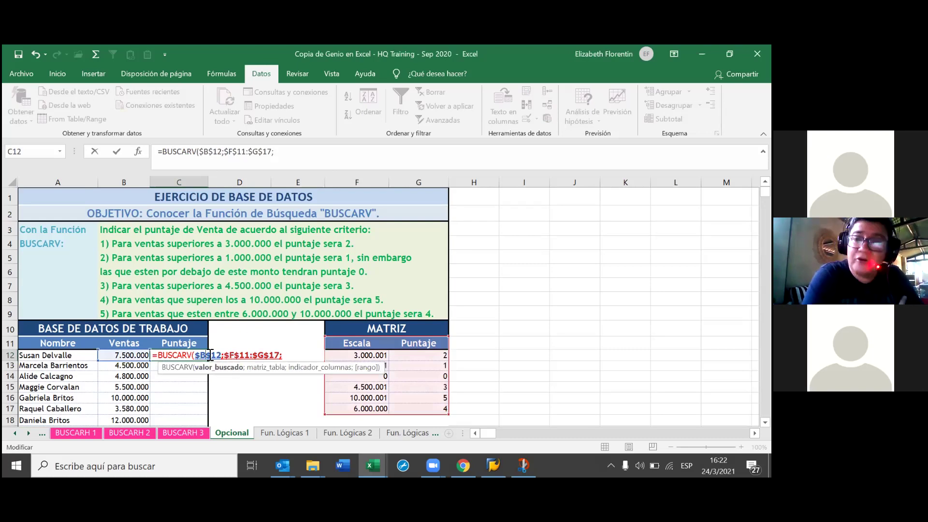
key("BackSpace")
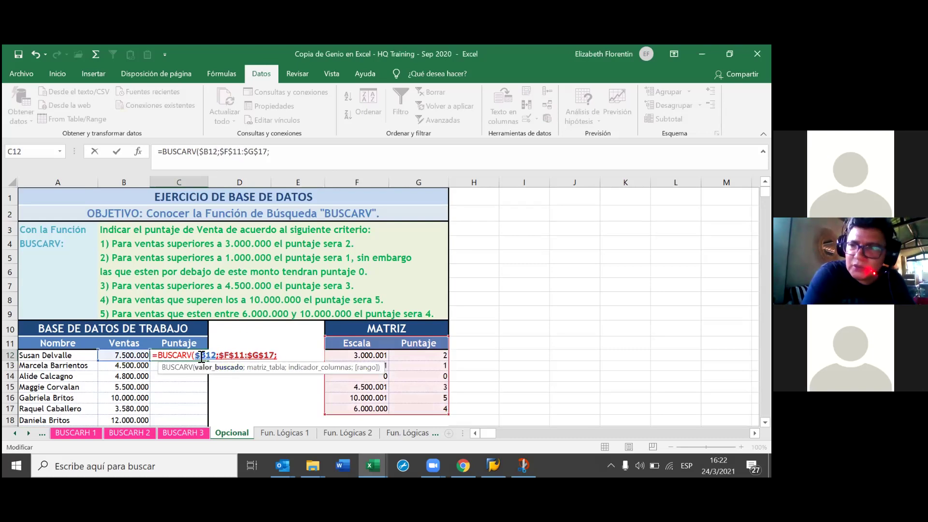
key("BackSpace")
left_click(280, 354)
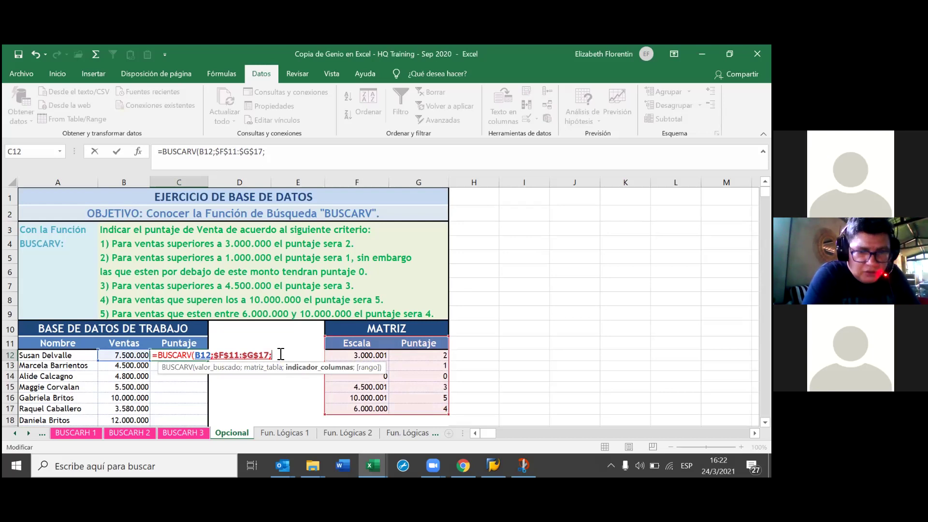
type("2:")
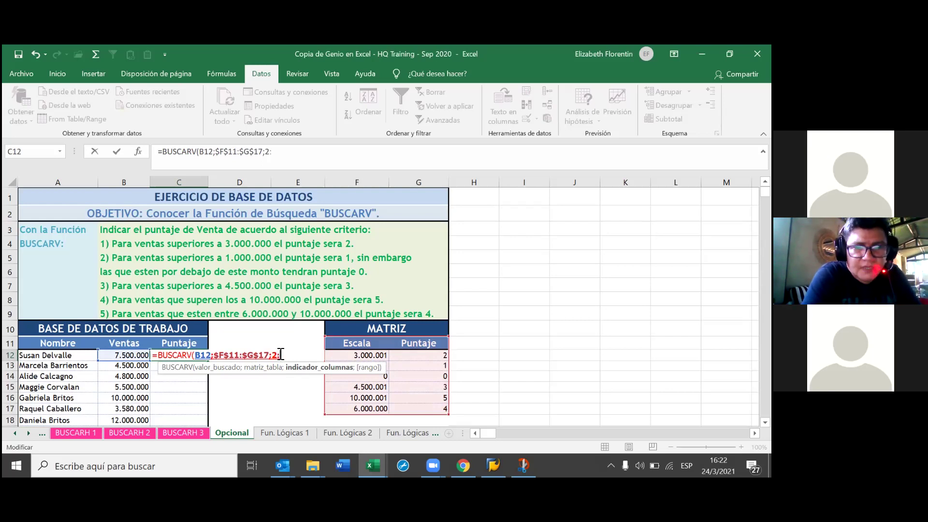
type("1")
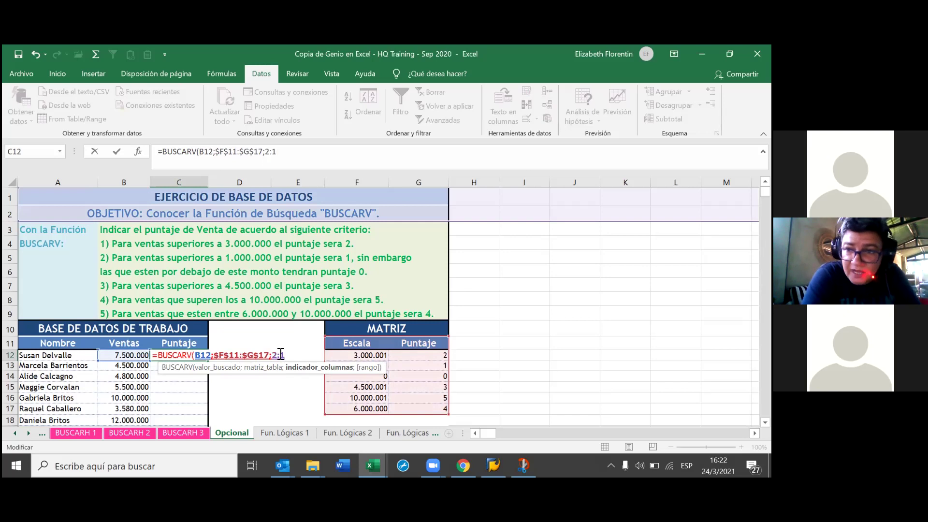
key("Return")
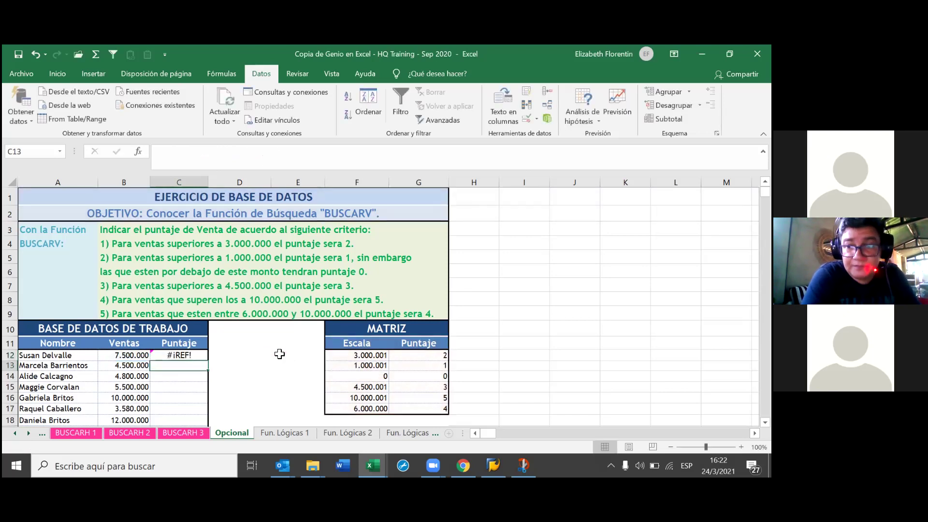
- Fix C12 to =BUSCARV(B12;$F$11:$G$17;2;1) so it returns a score of 3
left_click(182, 354)
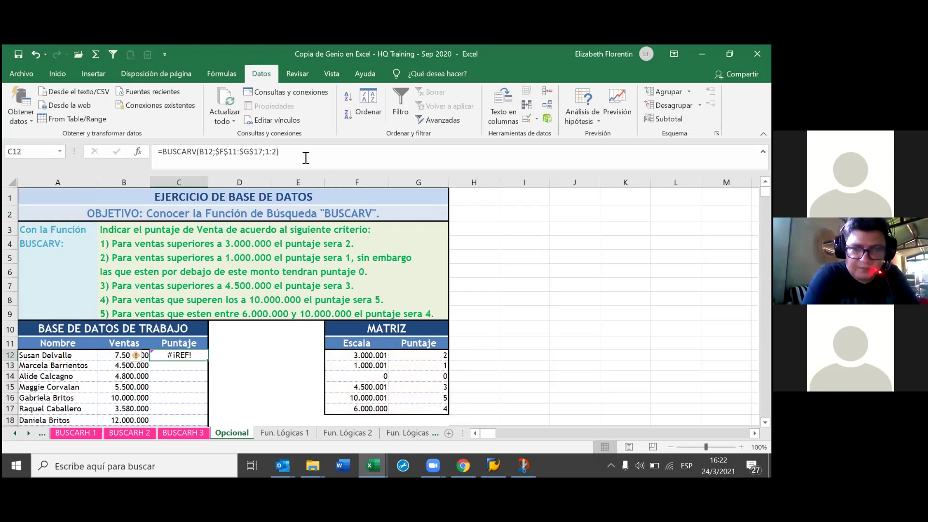
left_click(279, 153)
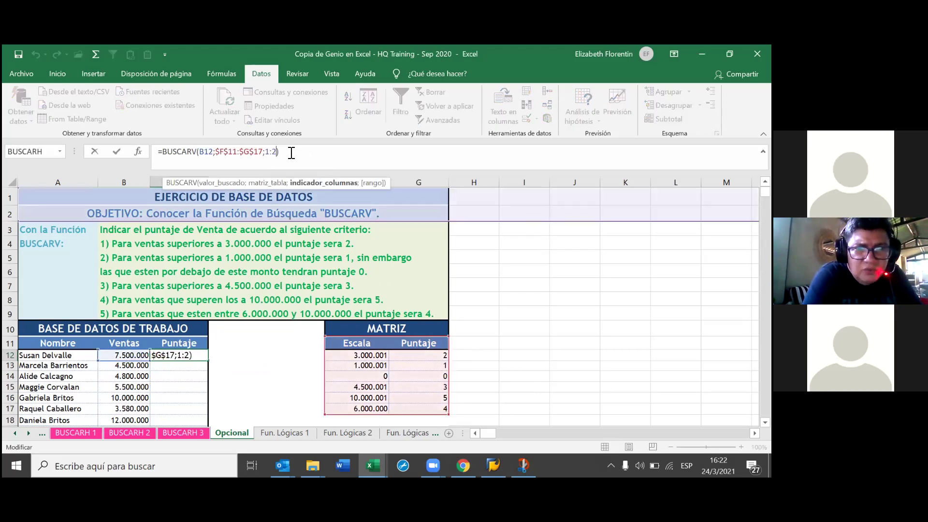
key("BackSpace")
key("BackSpace")
key("BackSpace")
type("2;")
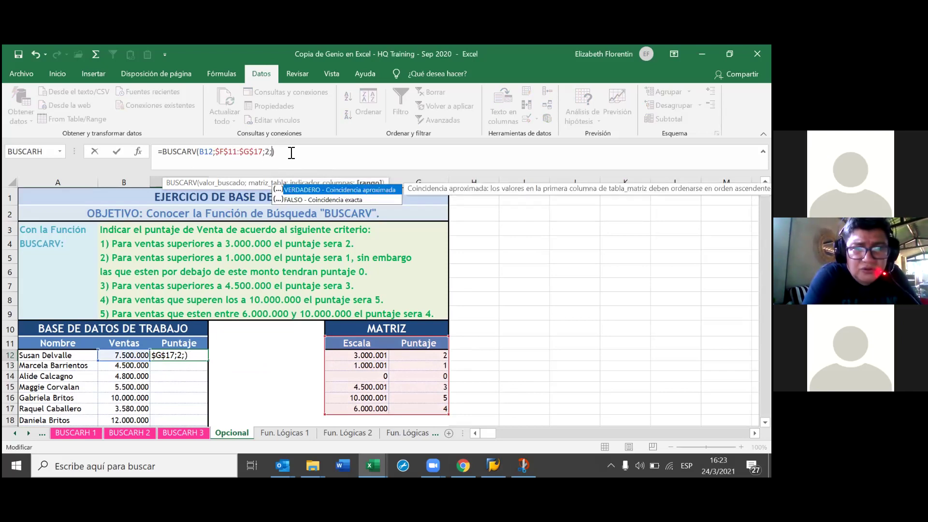
type("1")
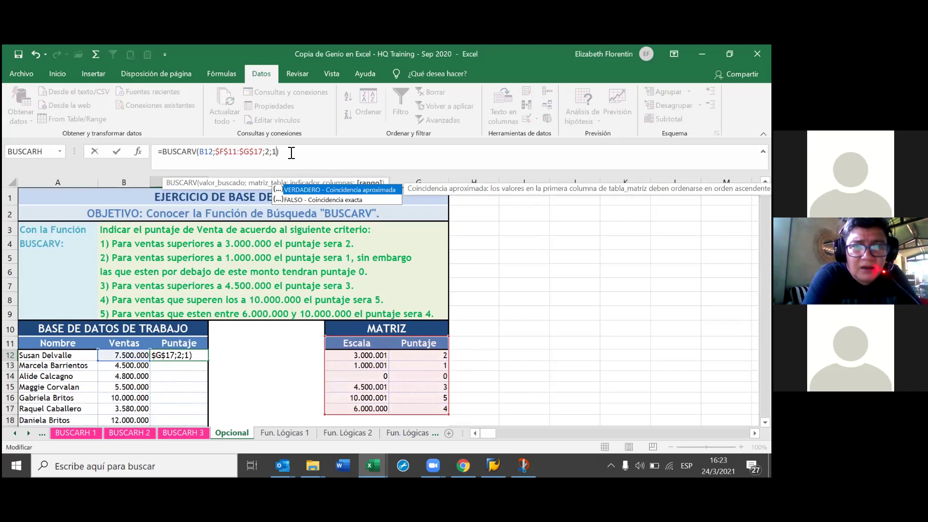
key("Return")
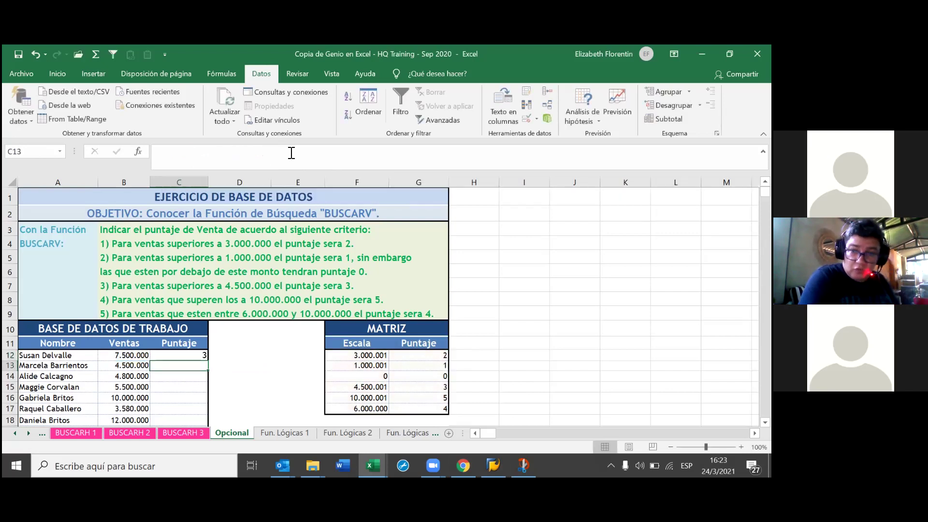
- Compare the C12 result with the 4.500.001 and 6.000.000 MATRIZ thresholds
left_click(201, 356)
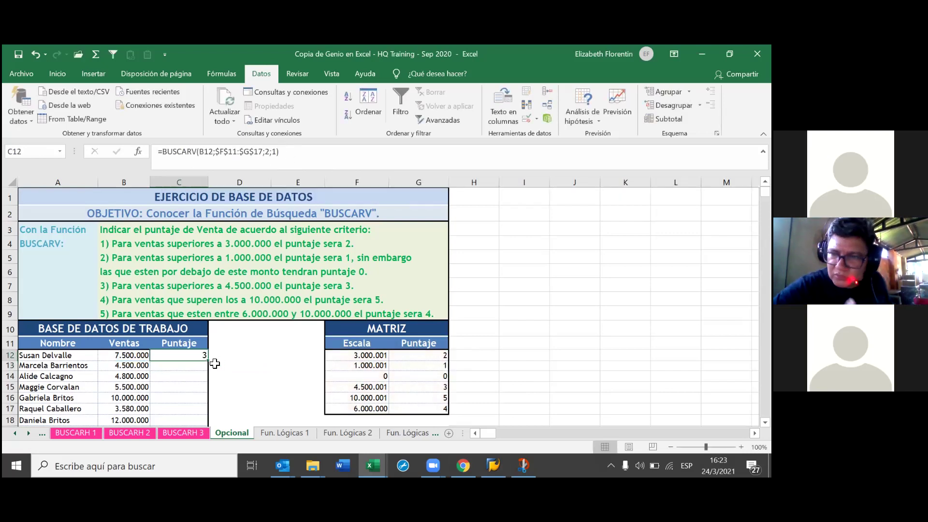
scroll(290, 348, "down", 2)
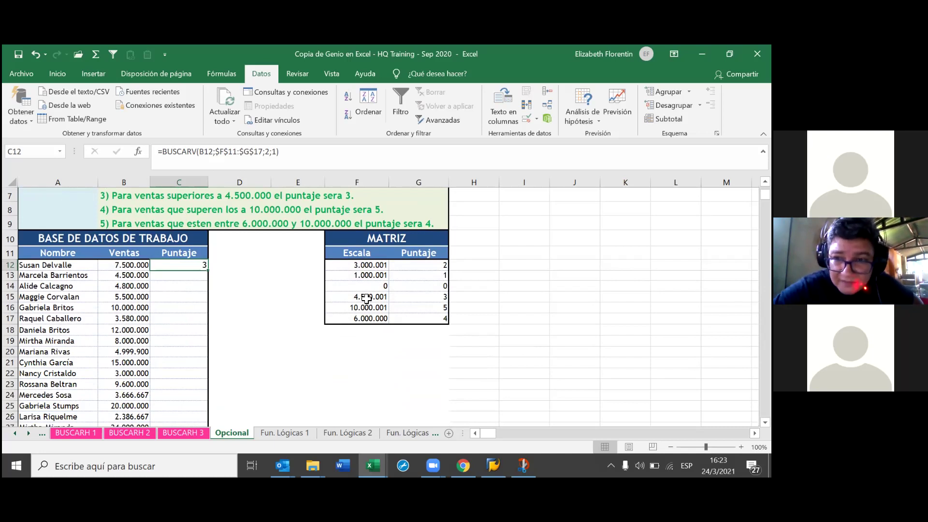
left_click(367, 298)
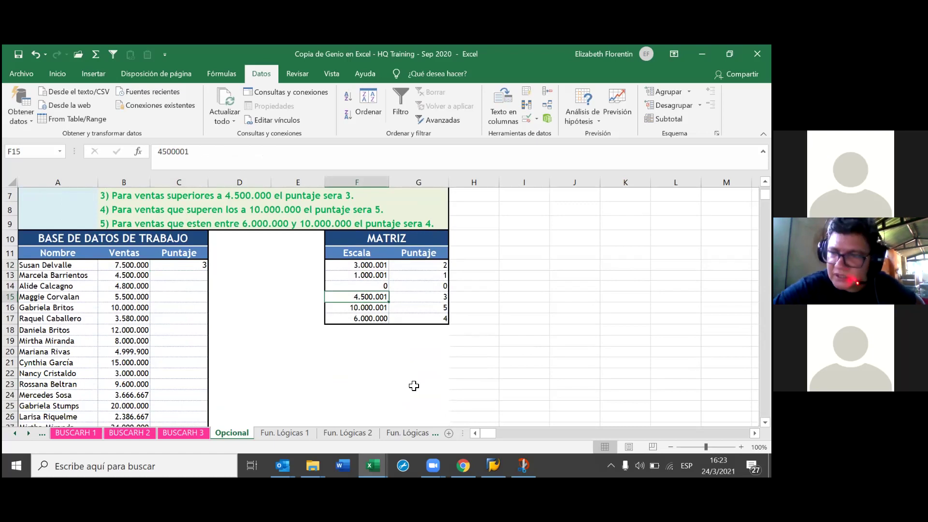
left_click(360, 320)
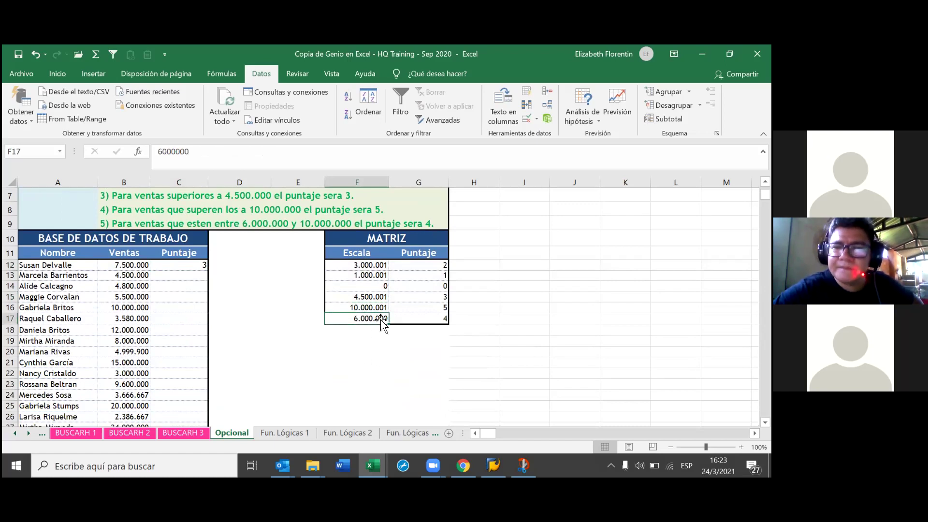
- Inspect the C12 Puntaje formula's ranges against the score 4 in MATRIZ
left_click(437, 320)
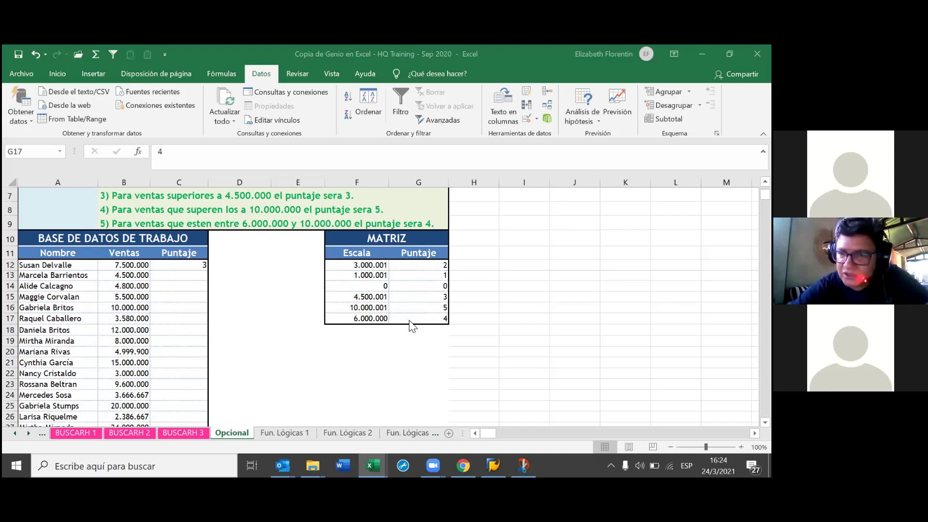
left_click(197, 264)
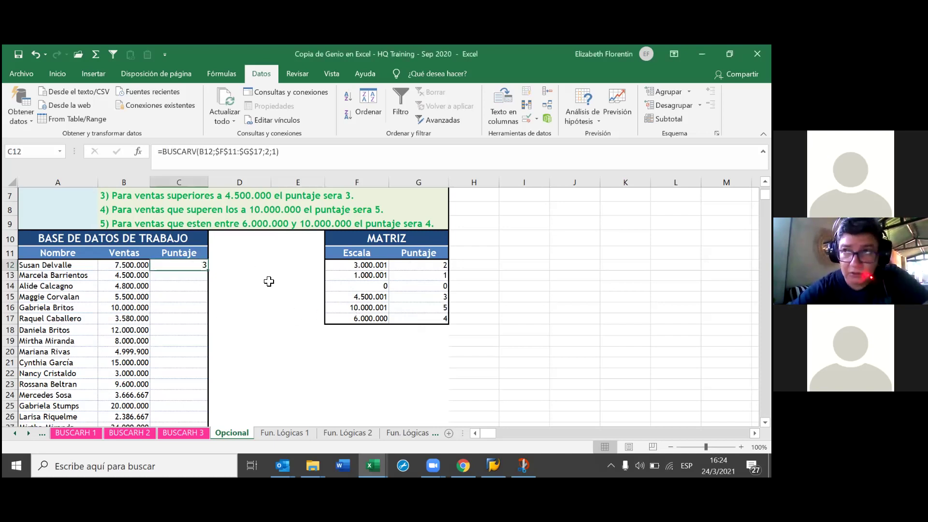
key("F2")
- Sort the MATRIZ table ascending by Escala with Ordenar de A a Z
left_click(291, 331)
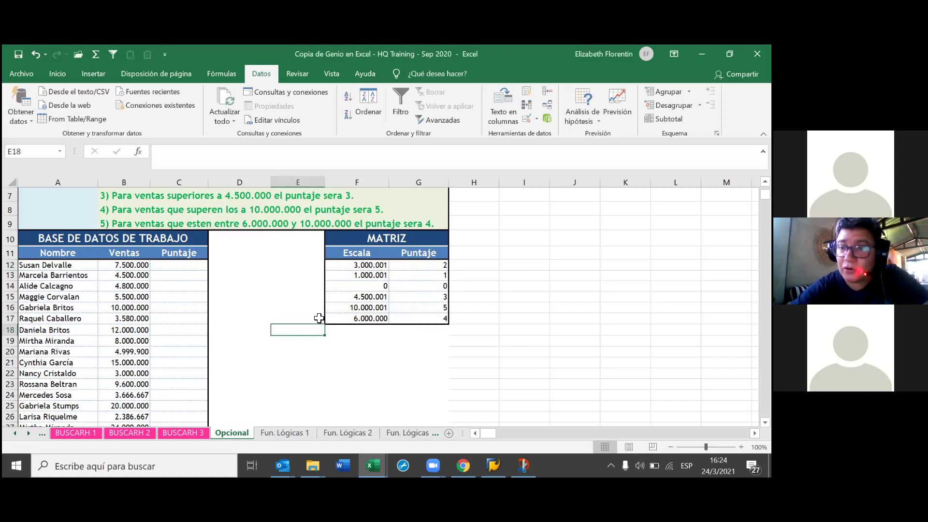
left_click(440, 267)
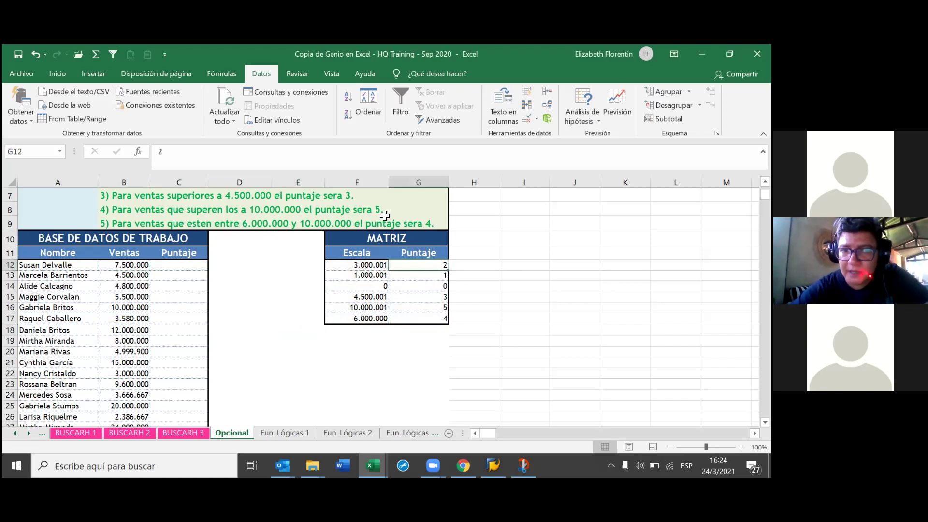
left_click(350, 98)
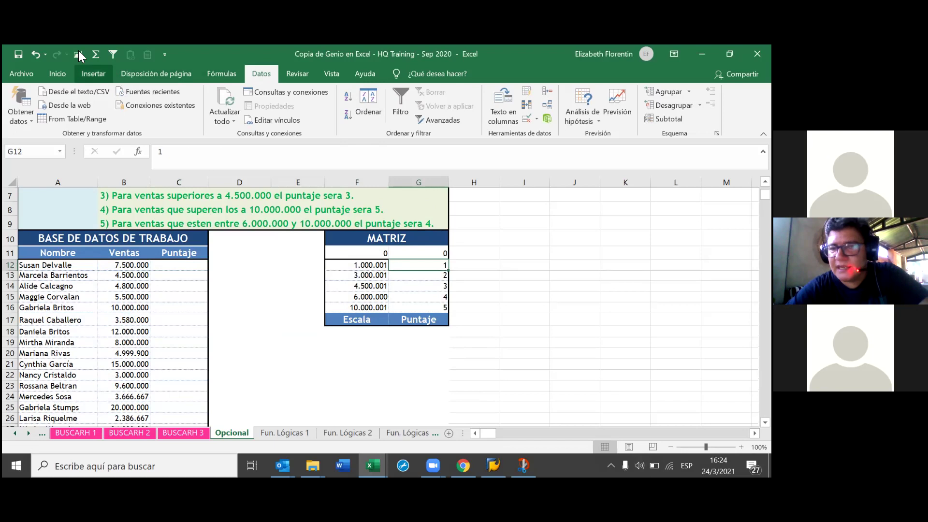
- Undo the header-displacing sort and enter =BUSCARV(B12;$F$11:$G$17;2;1) in C12
left_click(35, 55)
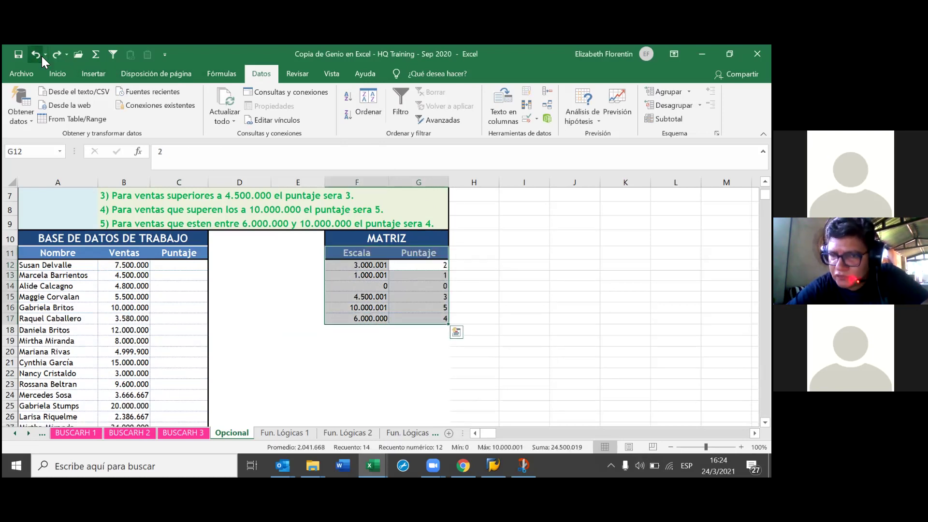
left_click(410, 307)
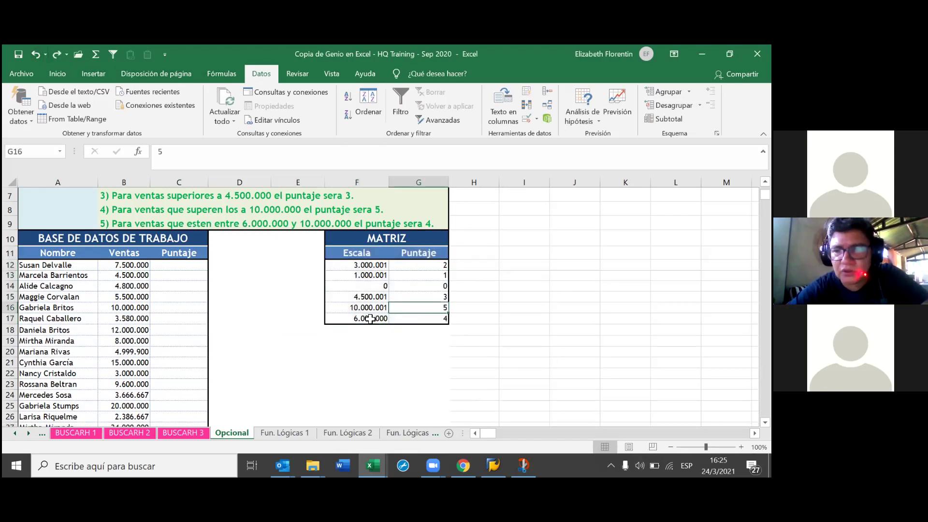
left_click(188, 265)
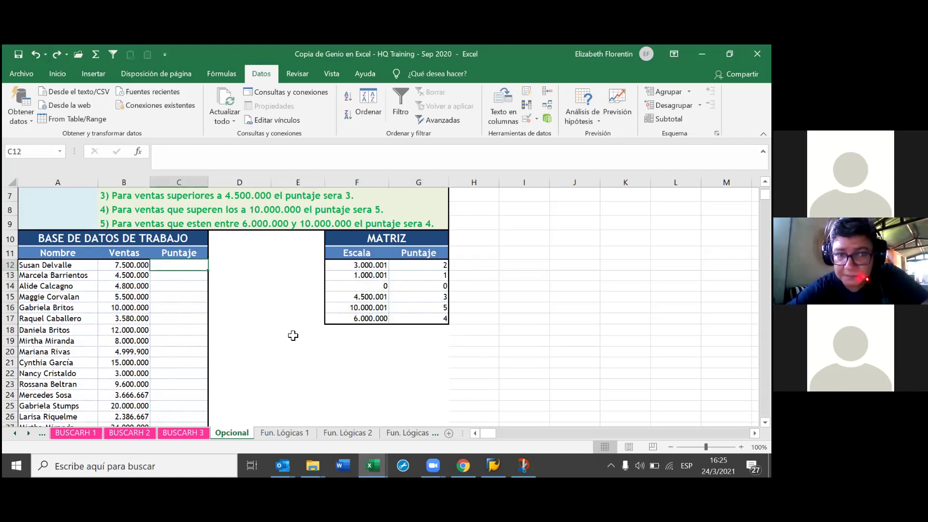
key("ctrl+z")
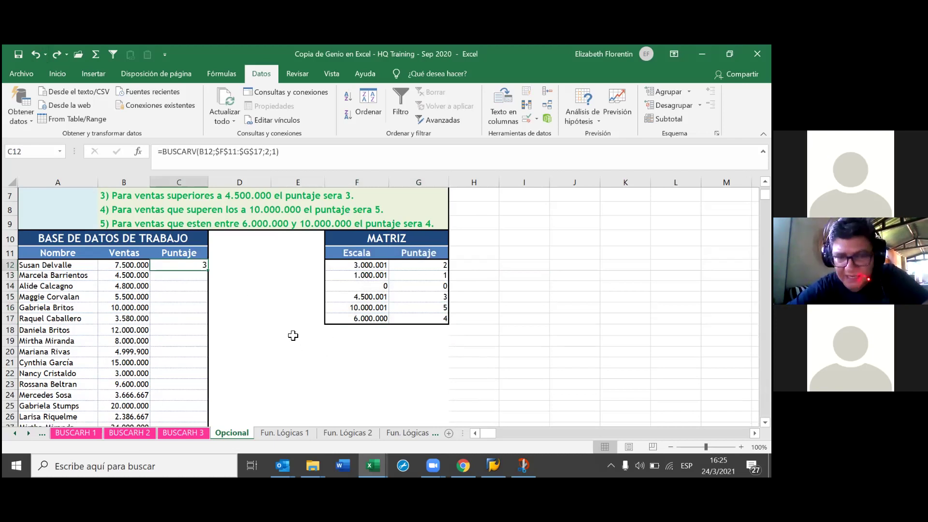
left_click(330, 360)
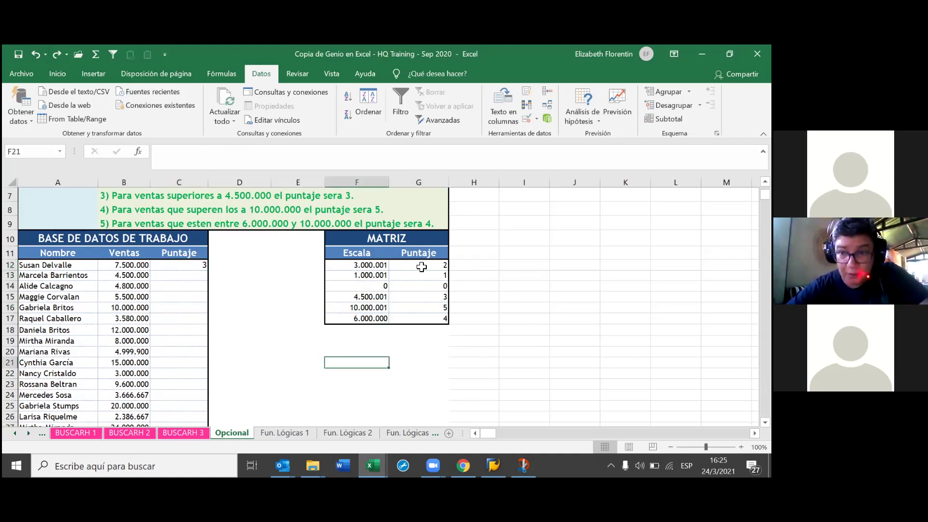
- Re-sort MATRIZ ascending with headers on top, rows from 0 to 10.000.001
left_click_drag(406, 266, 380, 317)
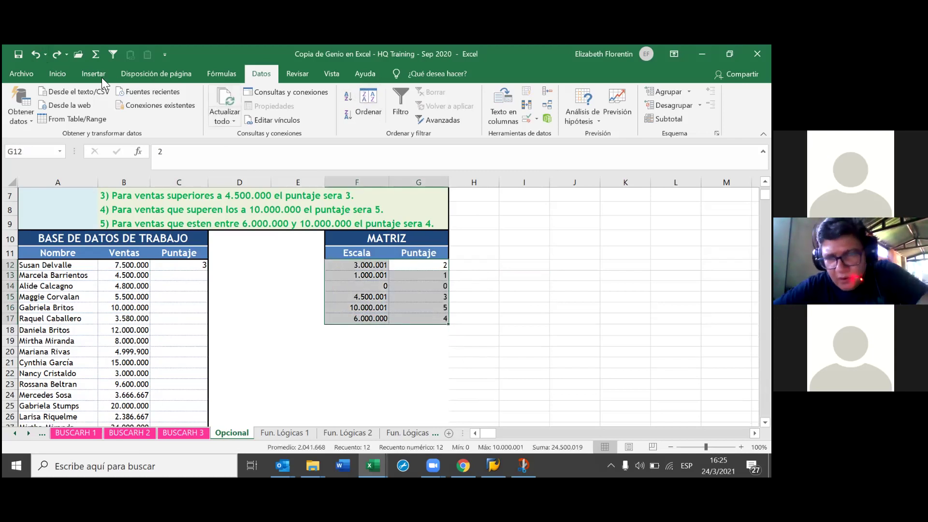
left_click(65, 73)
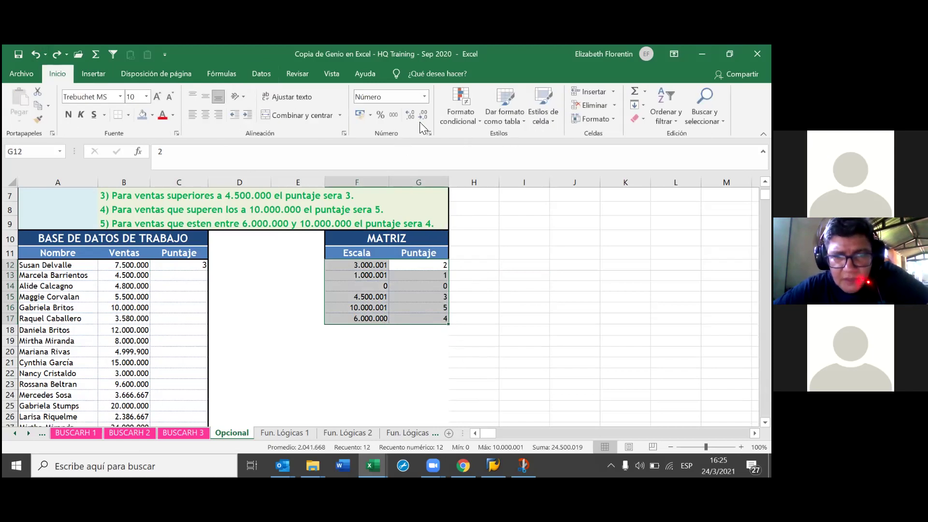
left_click(261, 73)
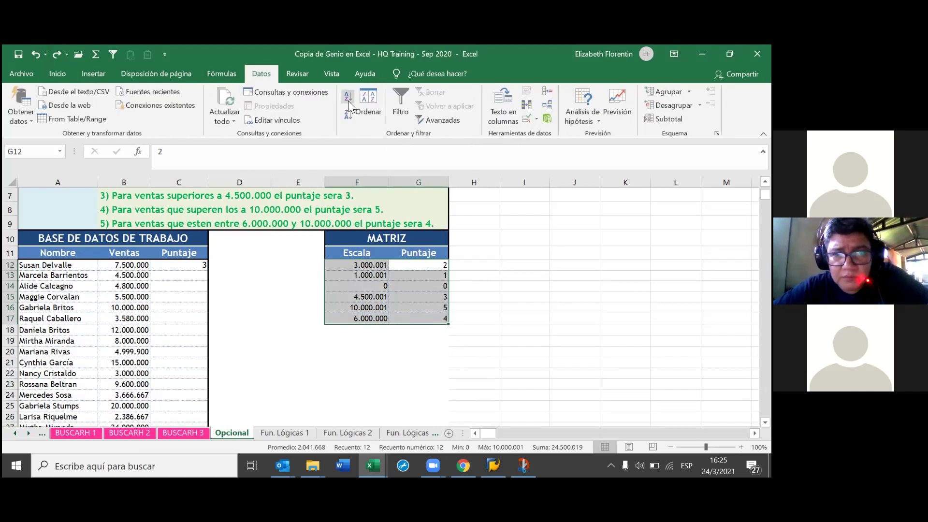
left_click(348, 97)
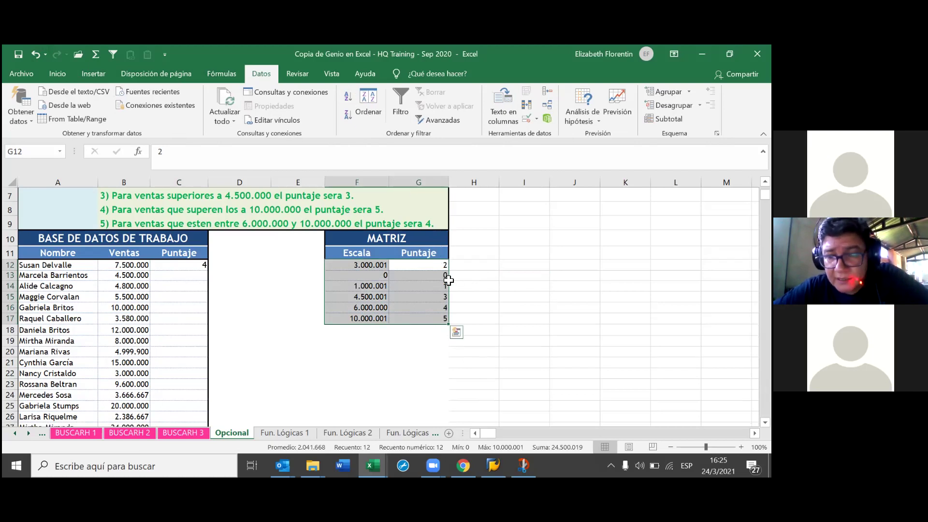
left_click(410, 266)
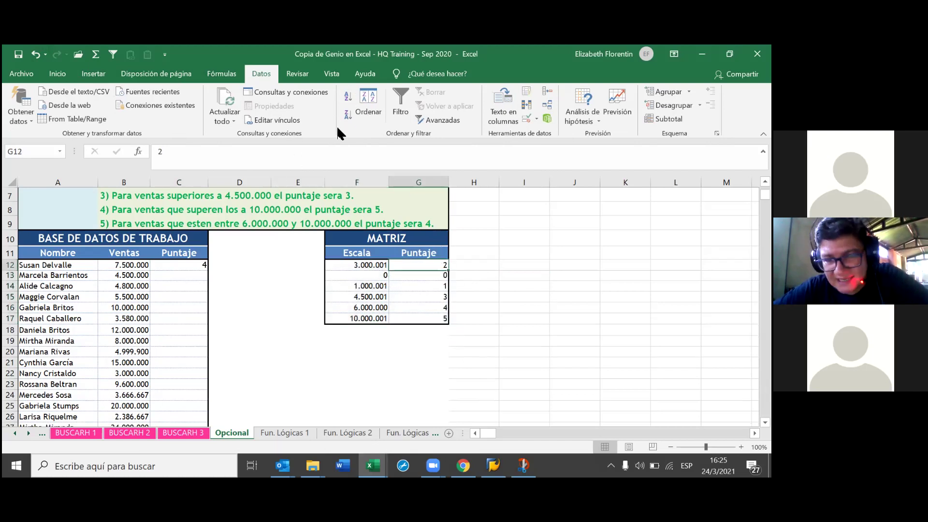
left_click_drag(344, 247, 419, 317)
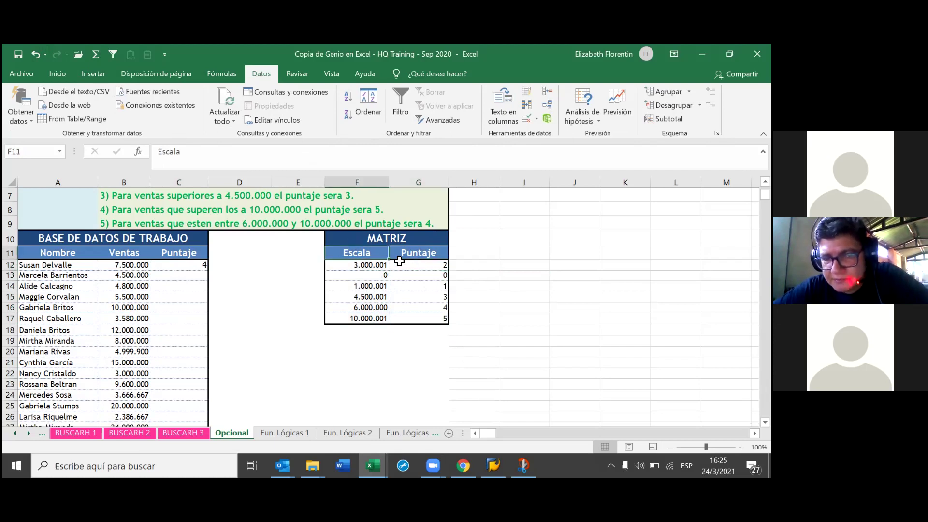
left_click(348, 100)
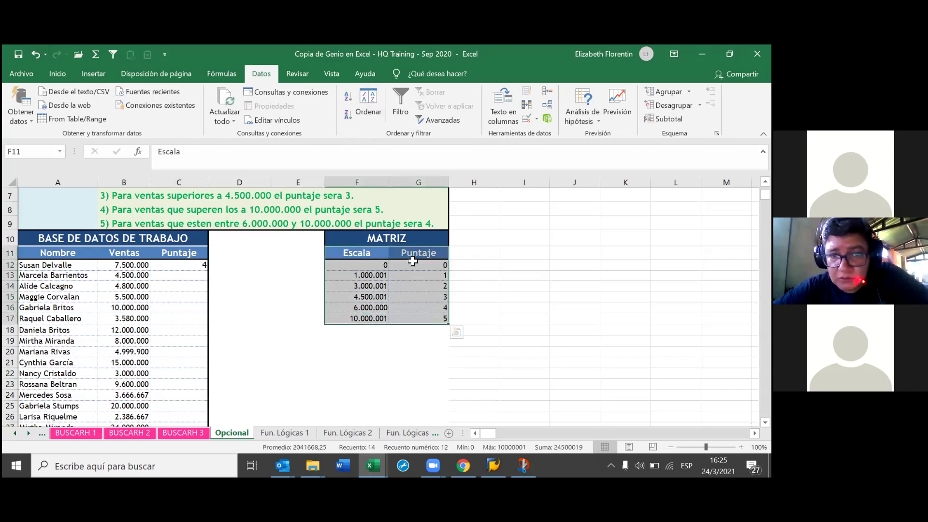
left_click(538, 300)
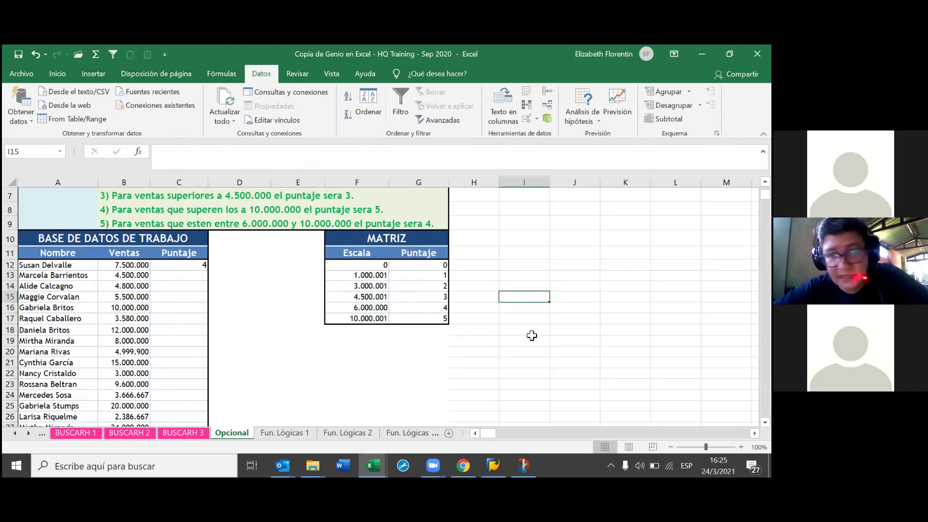
- Copy the C12 lookup formula down to C51, keeping Copiar celdas in Auto Fill options
left_click(196, 269)
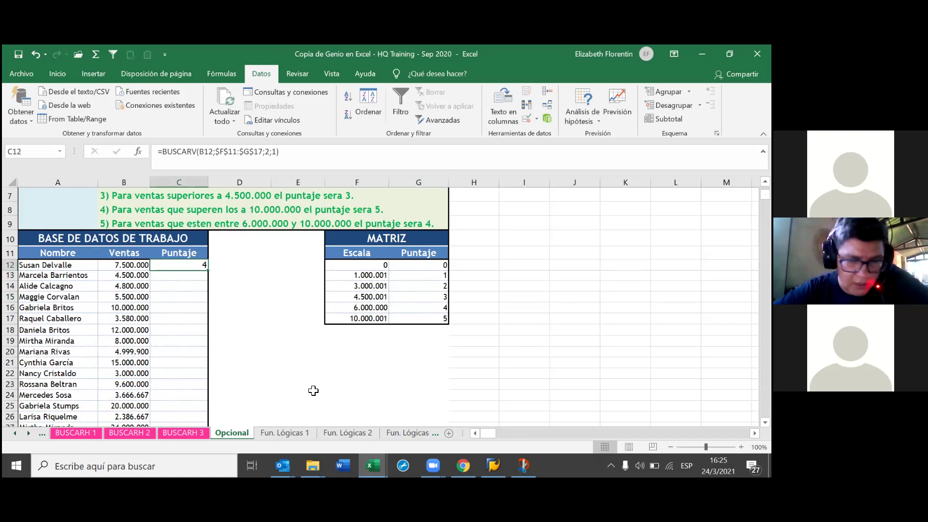
double_click(210, 271)
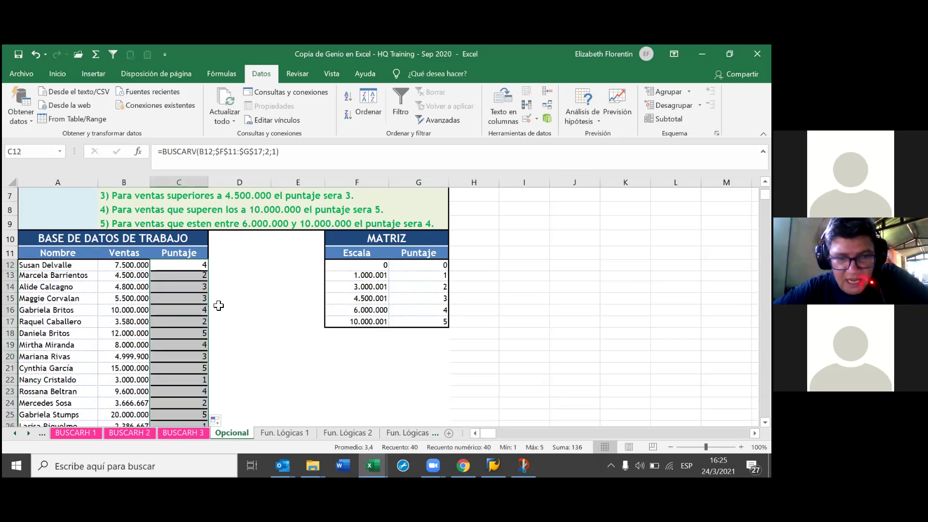
scroll(216, 296, "down", 5)
scroll(277, 343, "down", 5)
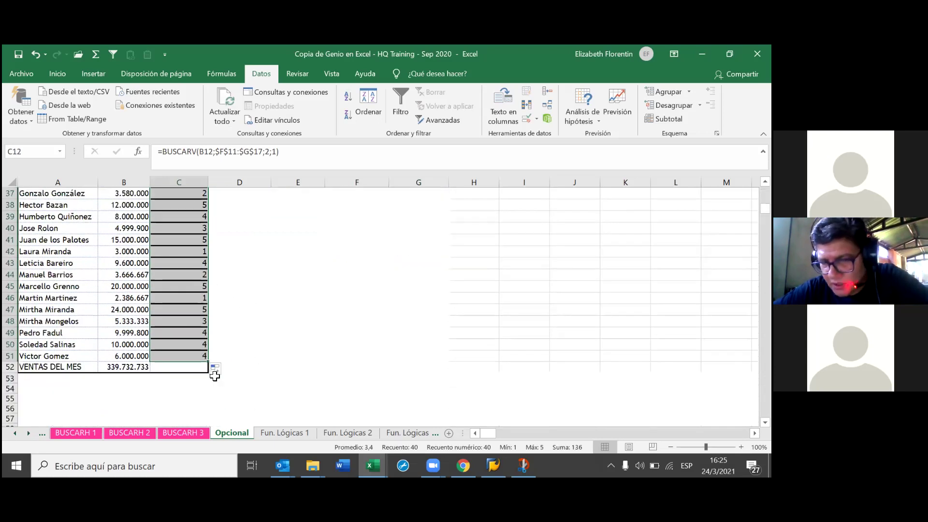
left_click(221, 370)
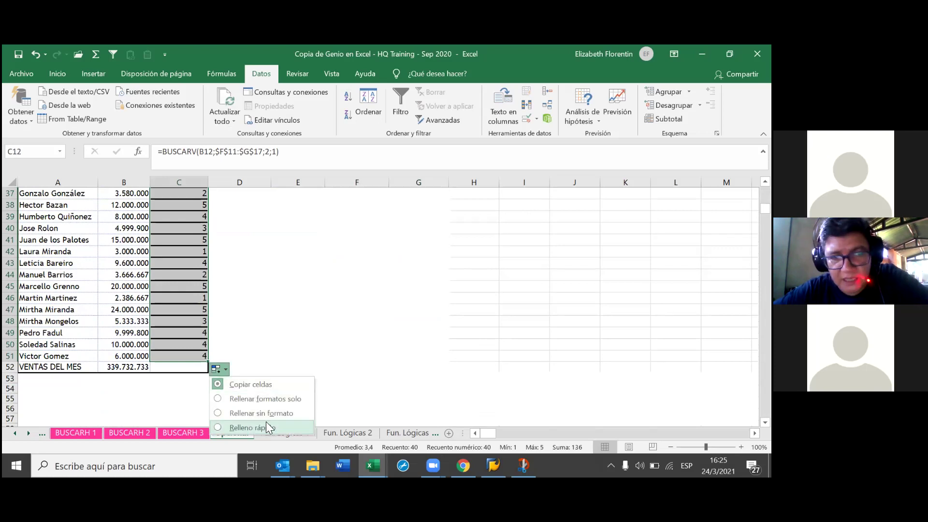
left_click(277, 413)
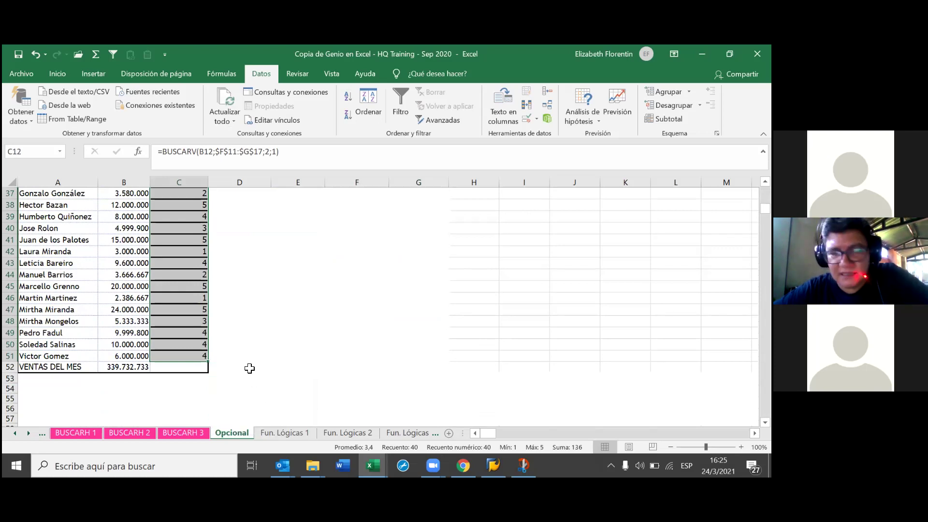
scroll(249, 360, "up", 8)
scroll(251, 349, "up", 4)
scroll(227, 318, "down", 2)
left_click(198, 267)
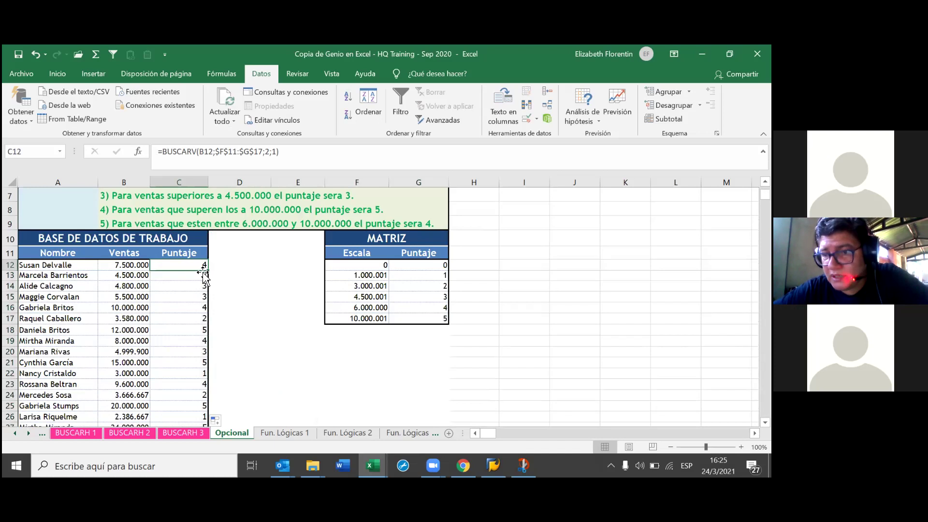
- Check the filled scores against the MATRIZ scale, such as the 4.500.001 value
left_click(379, 297)
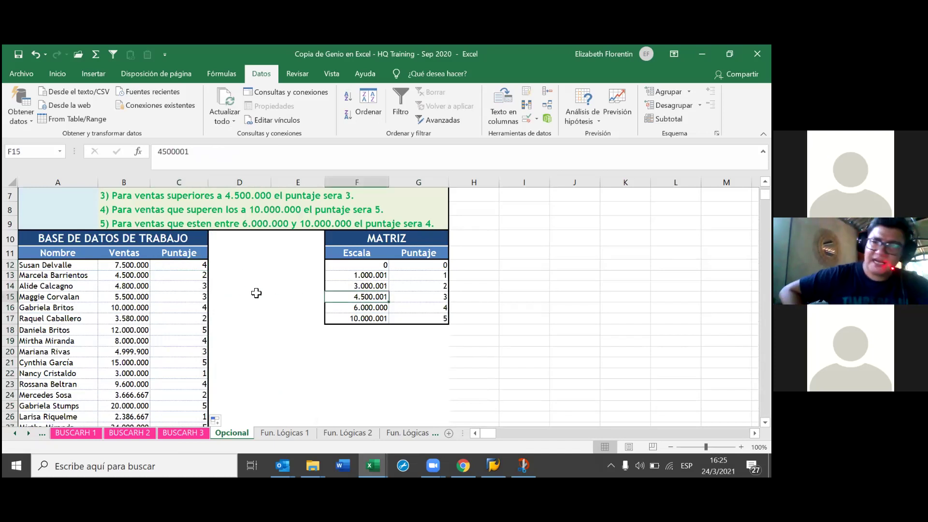
scroll(264, 345, "down", 2)
scroll(271, 355, "down", 2)
scroll(272, 358, "down", 2)
scroll(272, 358, "down", 4)
scroll(270, 353, "up", 4)
scroll(268, 343, "up", 4)
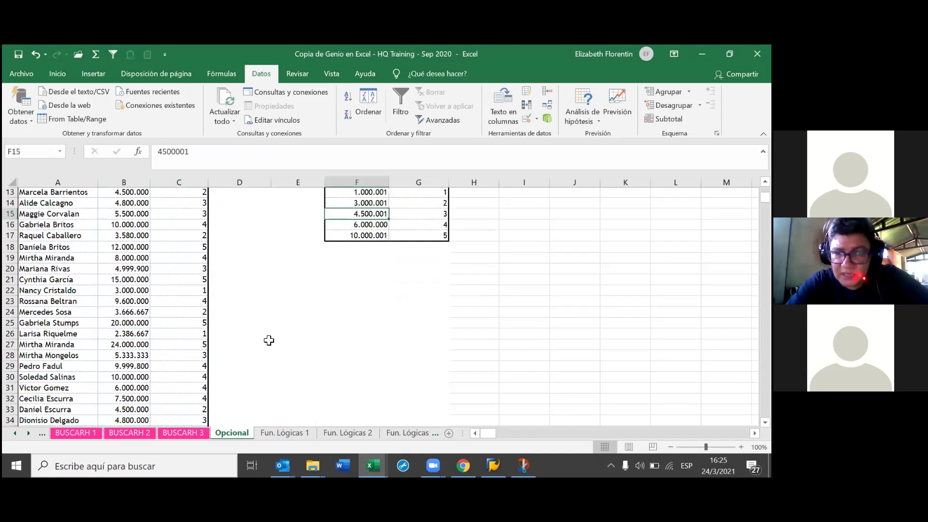
scroll(265, 338, "up", 4)
left_click(178, 327)
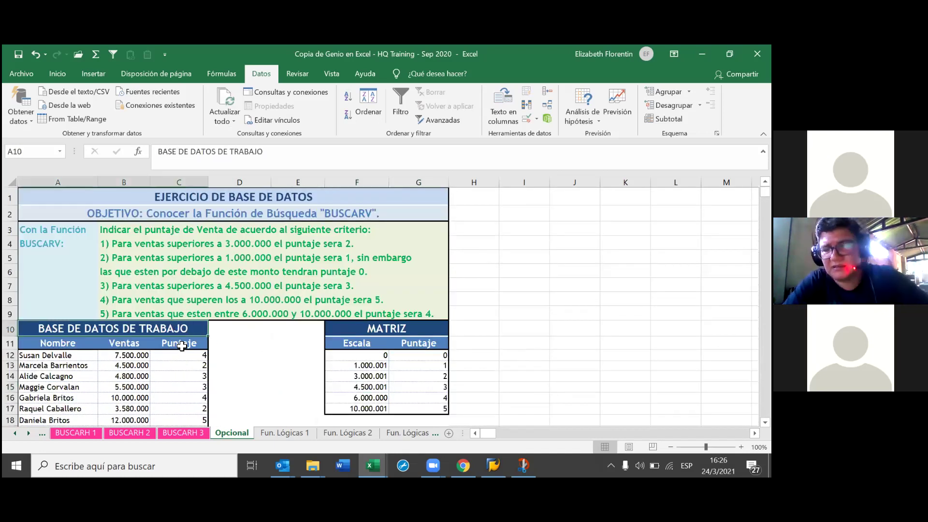
- Apply Centrar to column C so every Puntaje score is centred
left_click(179, 182)
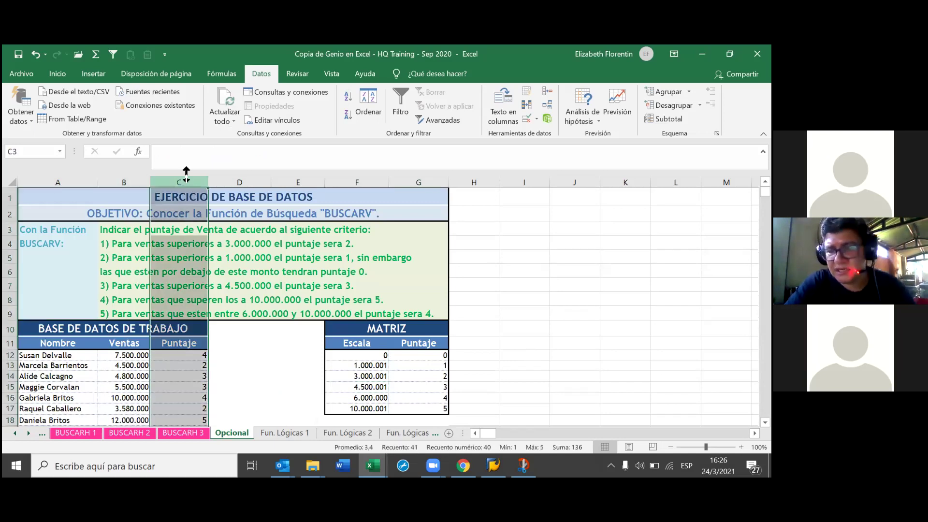
left_click(59, 75)
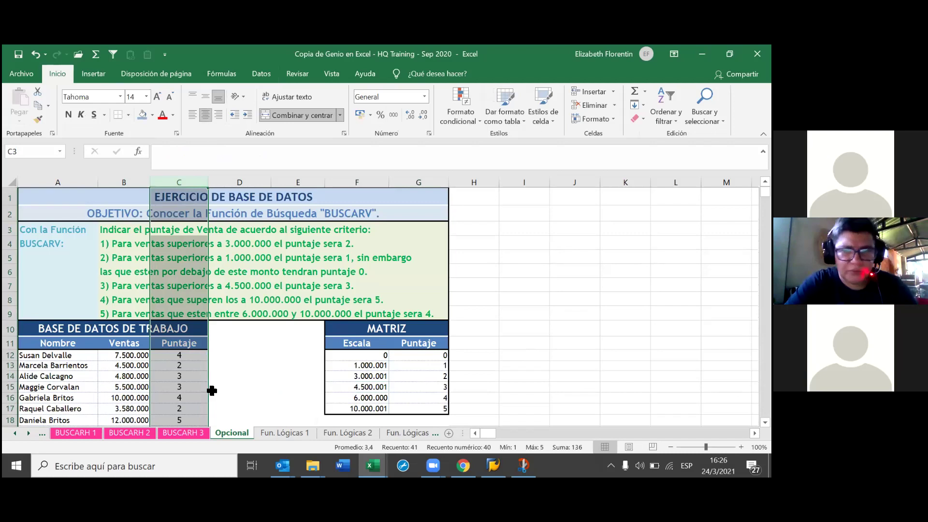
left_click(213, 386)
scroll(221, 381, "down", 4)
scroll(223, 381, "up", 1)
scroll(224, 381, "up", 2)
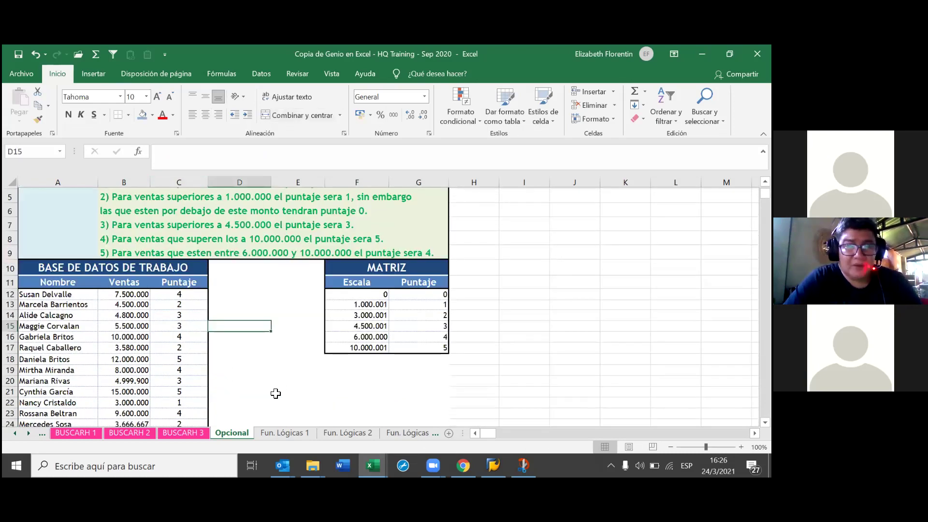
scroll(273, 391, "up", 1)
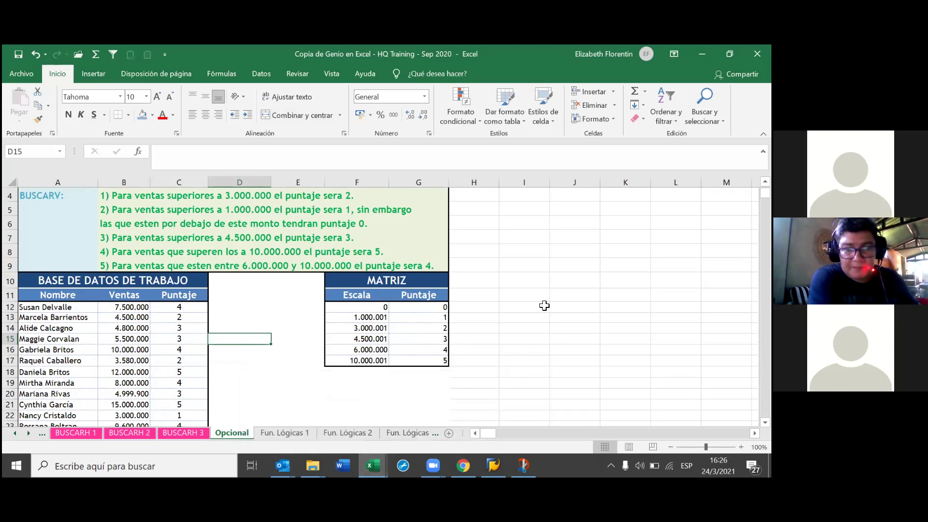
left_click(565, 350)
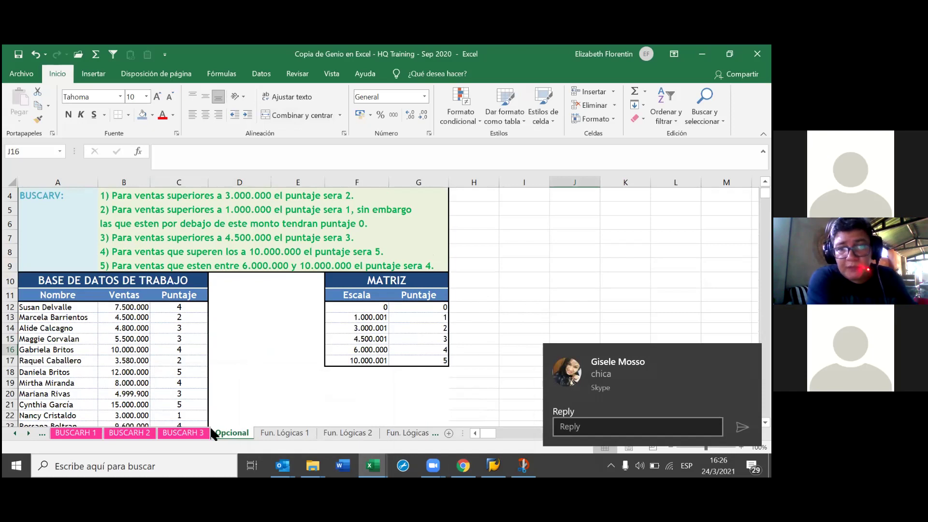
- Give the Opcional tab the recent pink tab colour, matching the BUSCARH sheets, then save
right_click(245, 428)
mouse_move(287, 377)
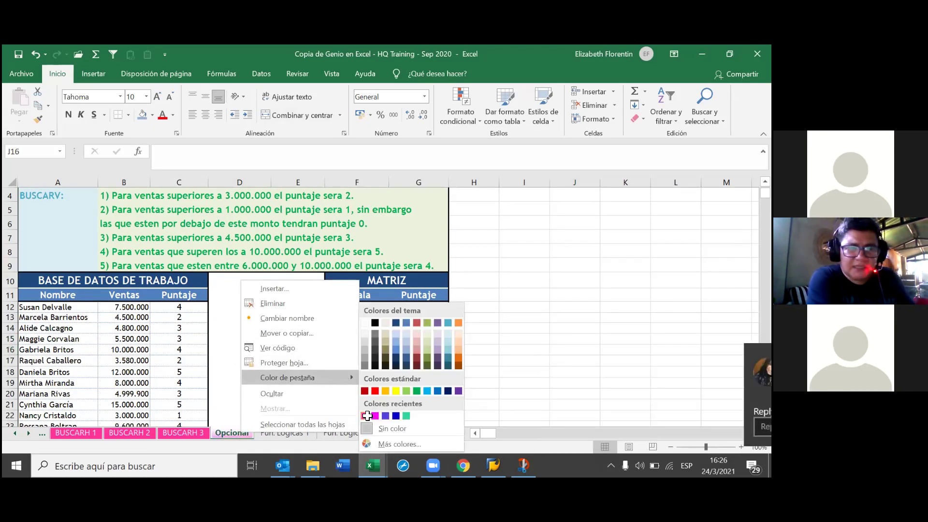
left_click(368, 415)
left_click(292, 396)
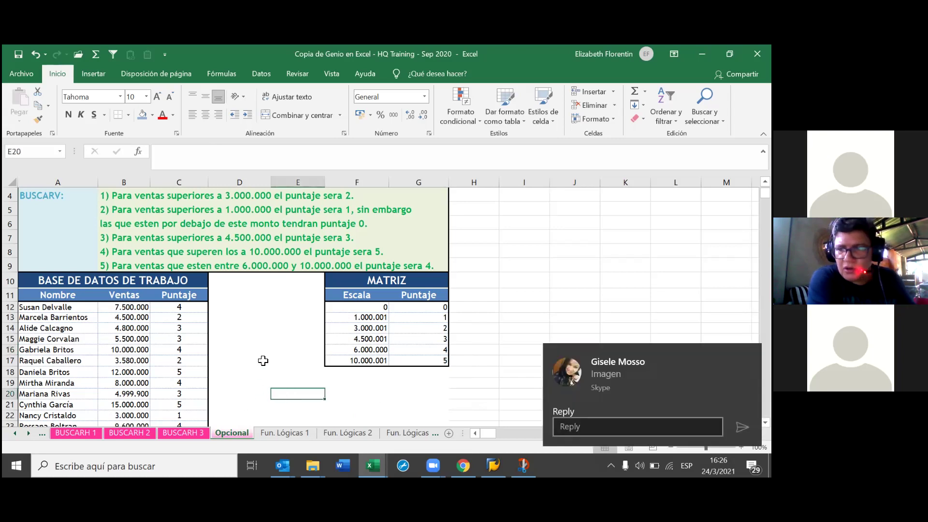
left_click(377, 411)
left_click(19, 53)
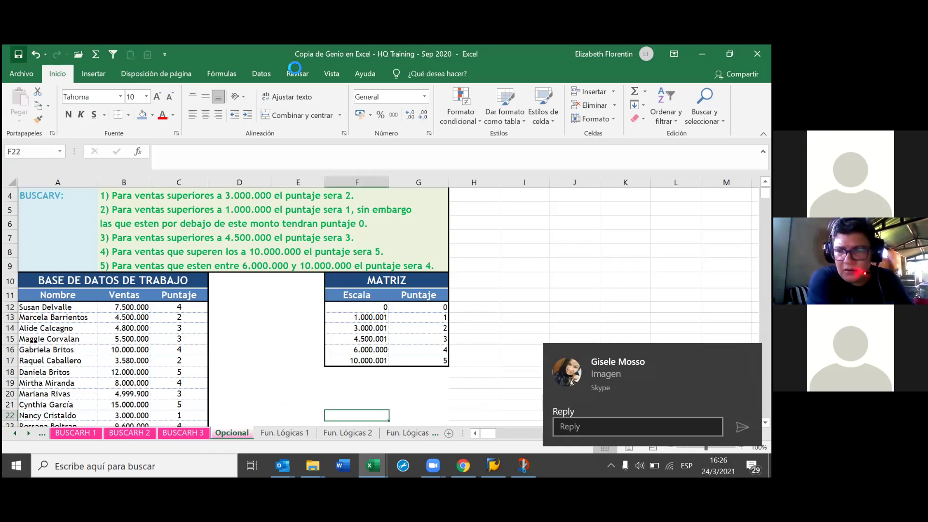
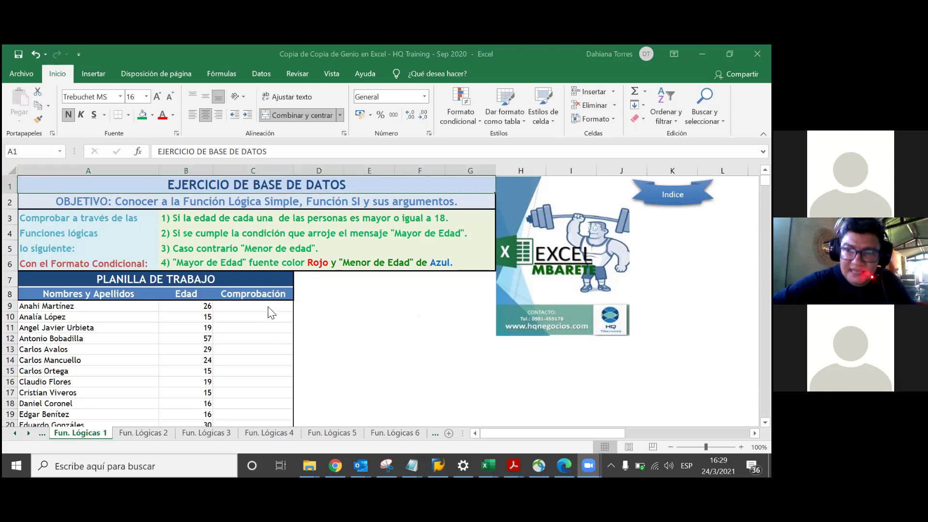
- Select cell C9, the first Comprobación cell beside the first person's age
left_click(234, 314)
left_click(246, 305)
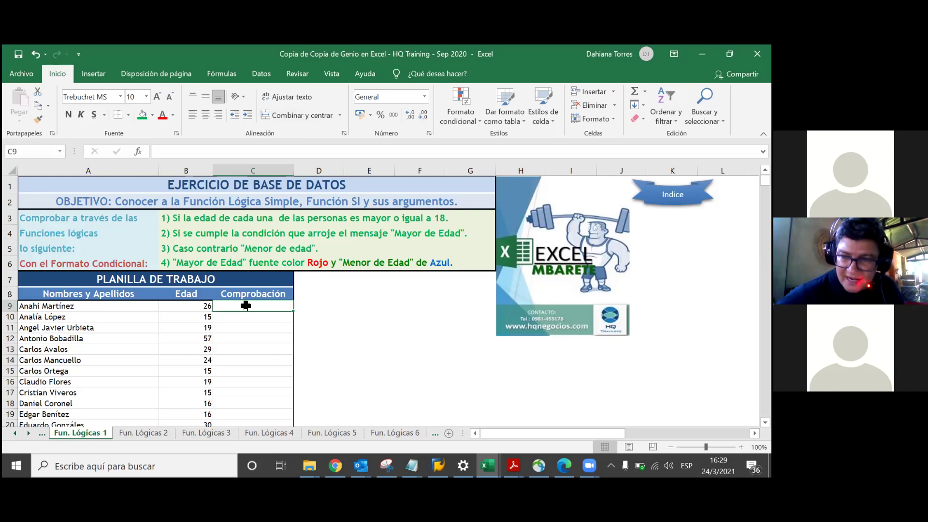
- Enter =B9>=18 in C9, fixing the typos, so it returns VERDADERO for age 26
type("=")
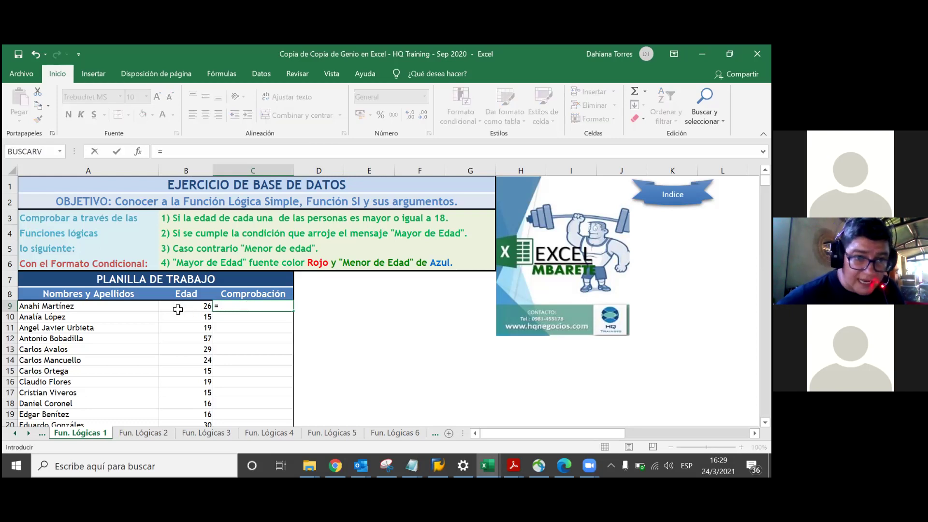
left_click(172, 309)
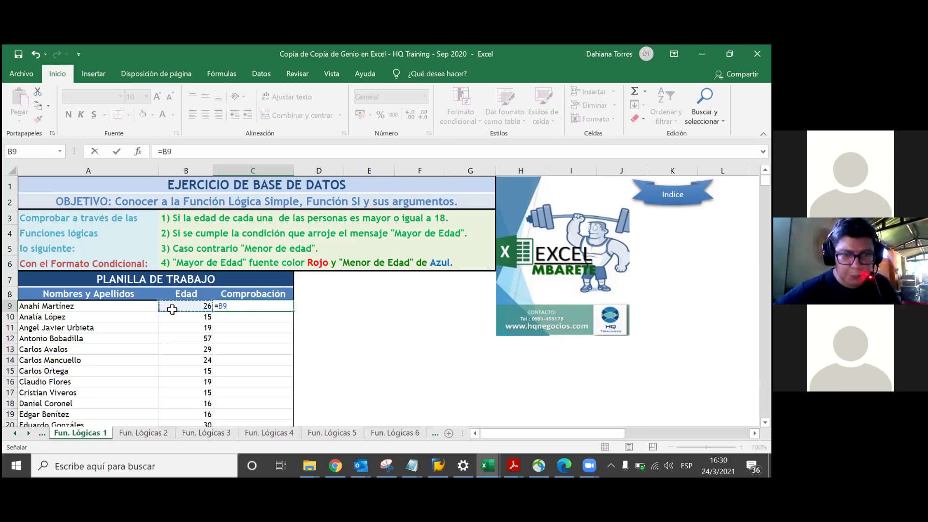
type(";")
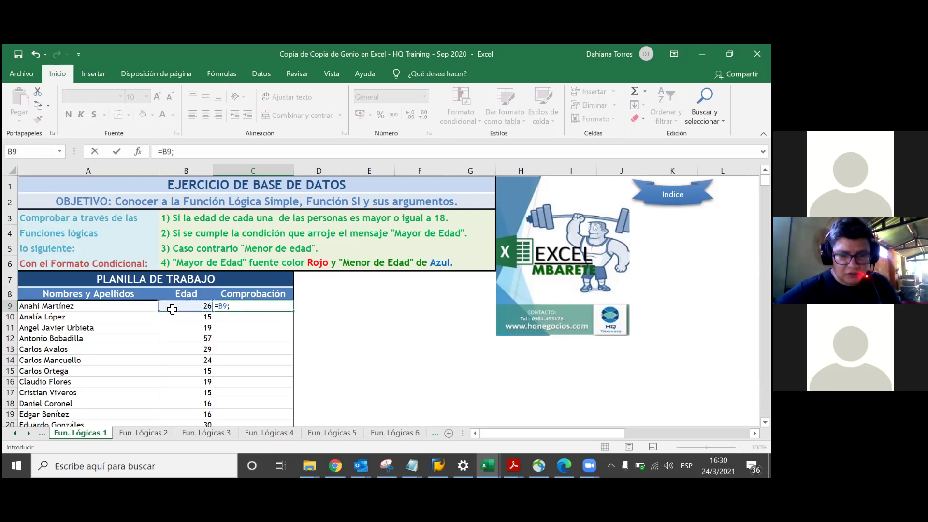
type("<")
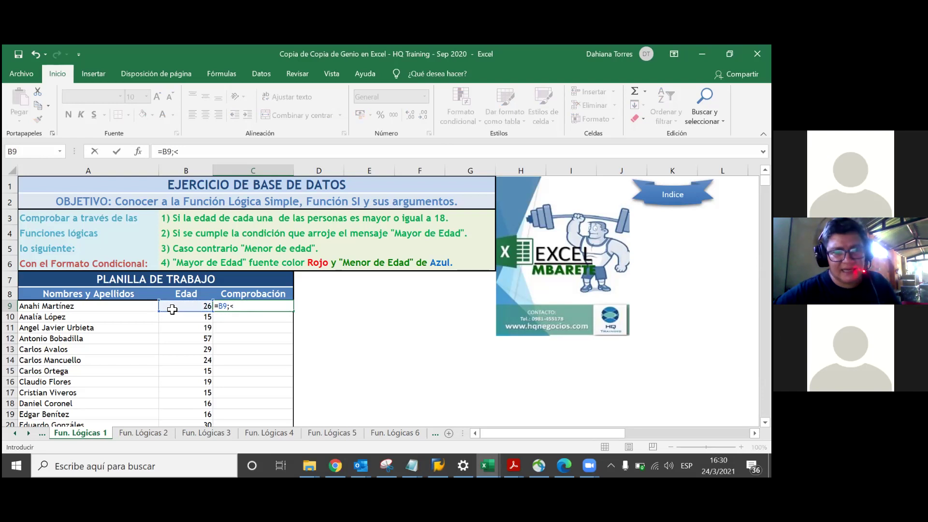
key("BackSpace")
type(">")
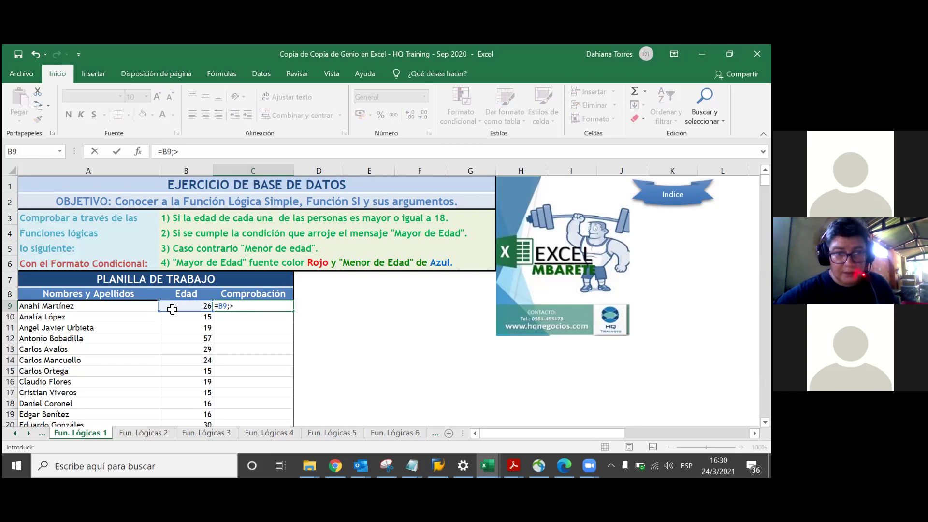
left_click(172, 309)
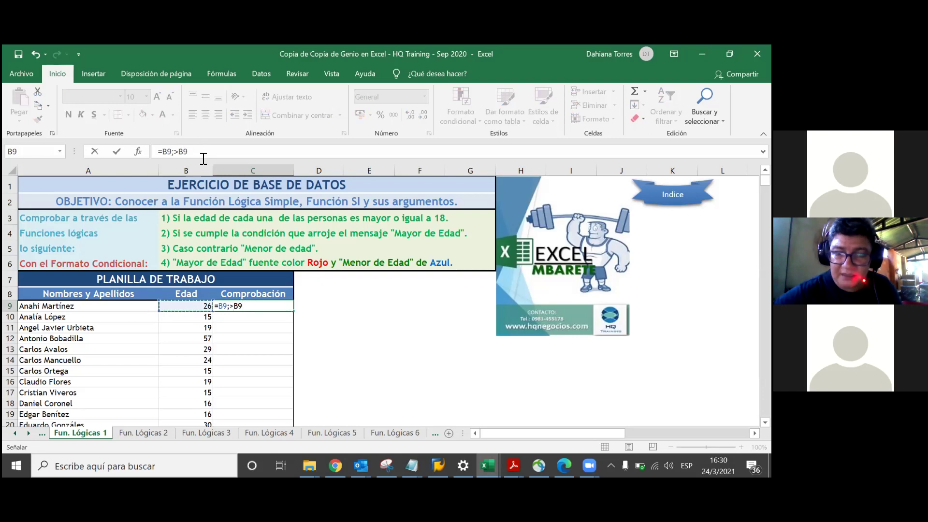
key("BackSpace")
key("BackSpace")
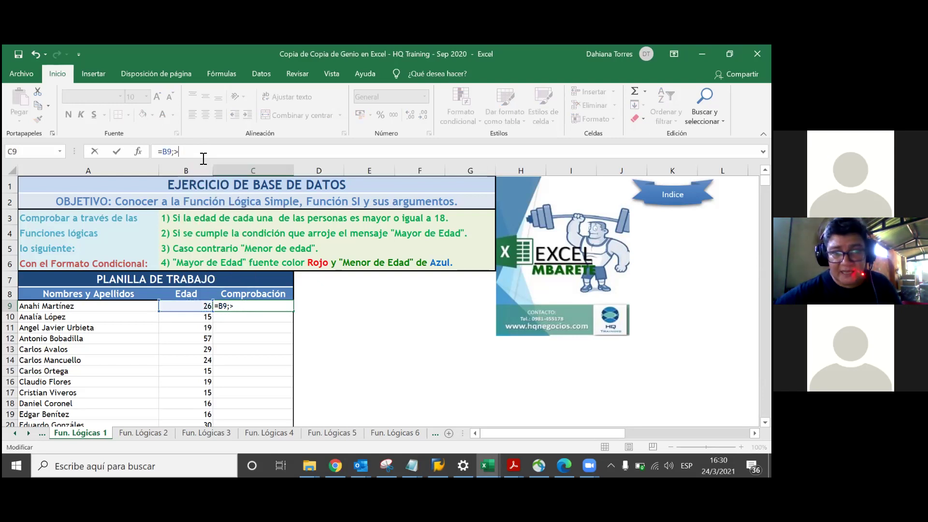
left_click(176, 154)
key("BackSpace")
type("=")
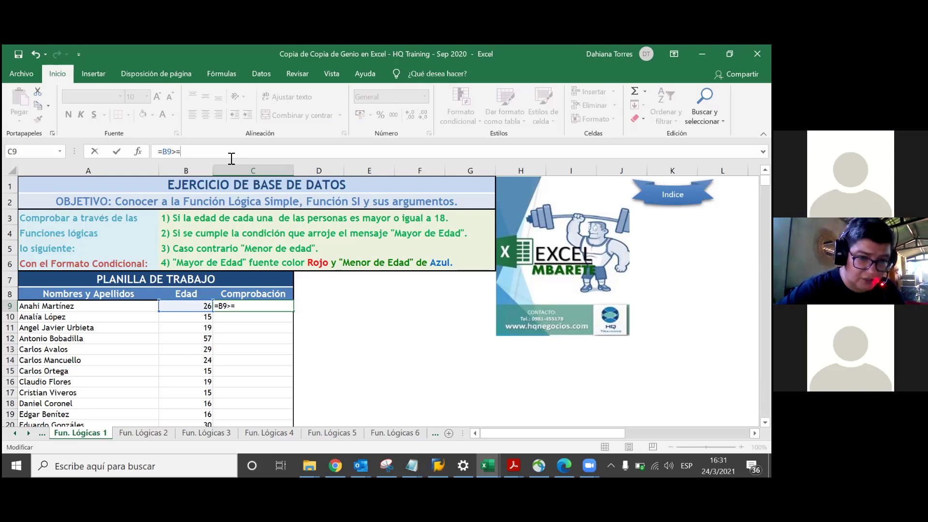
type("18")
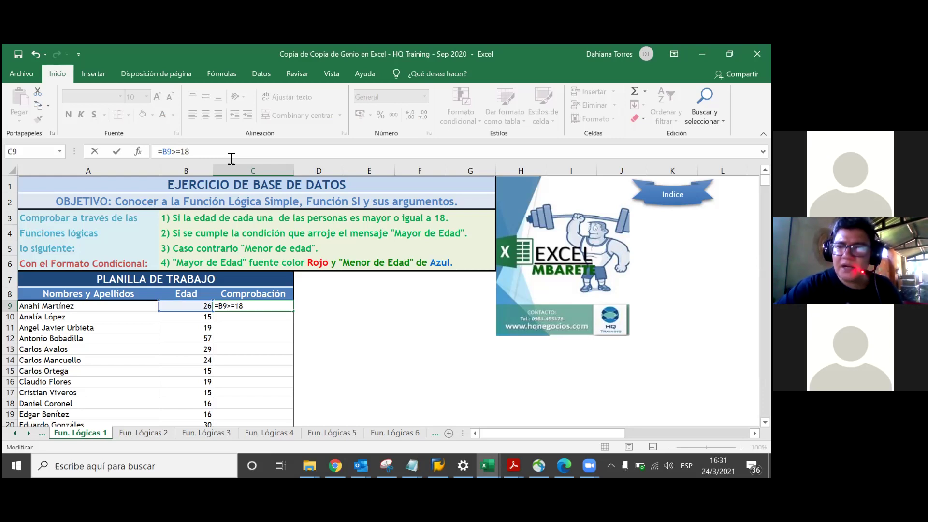
key("Return")
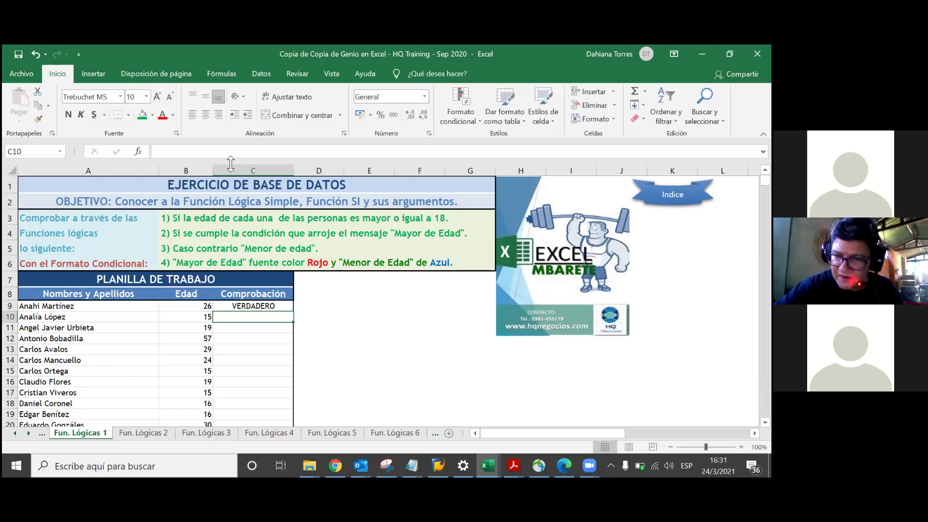
- Fill the =B9>=18 check from C9 down to row 32 and spot-check the copied formulas
left_click(254, 304)
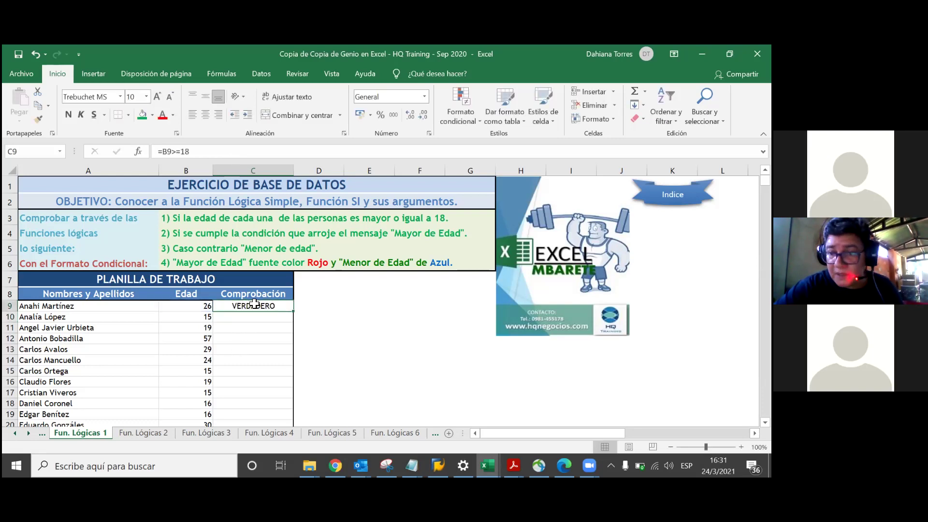
double_click(292, 313)
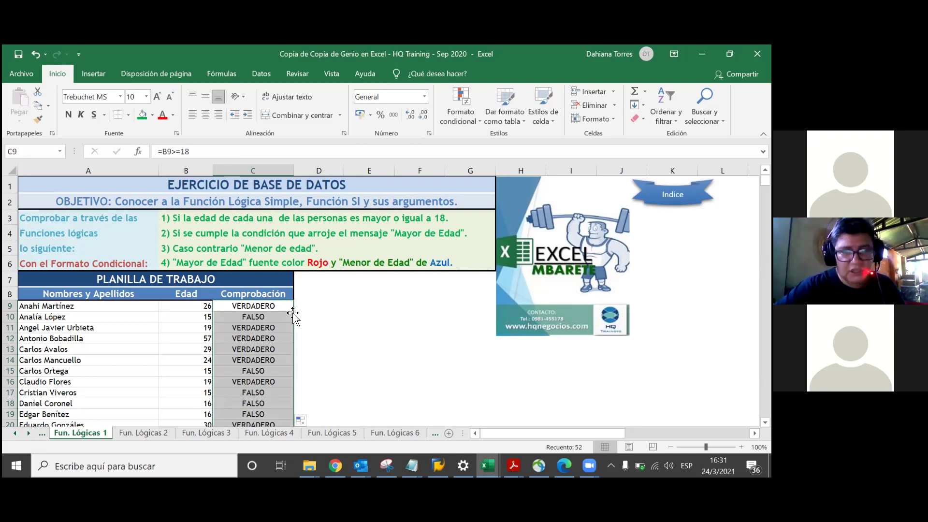
left_click(268, 316)
left_click(259, 330)
left_click(248, 372)
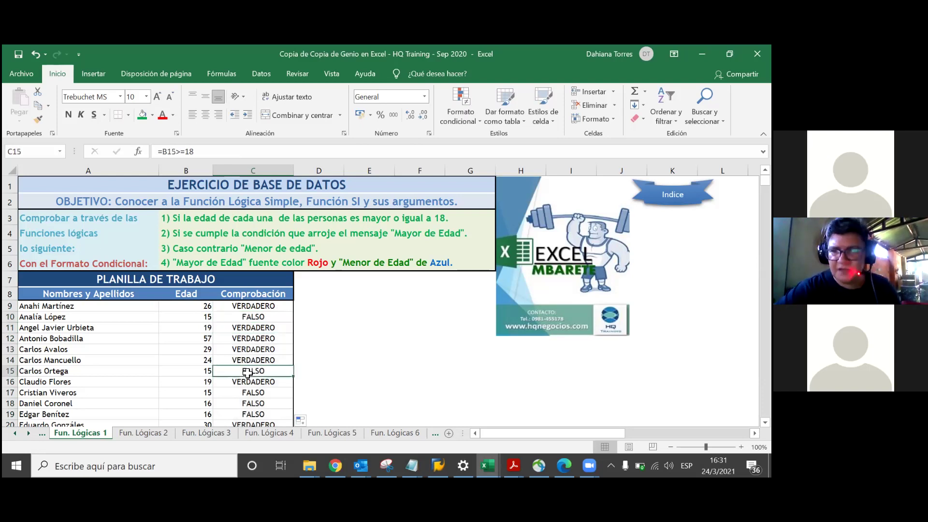
left_click(262, 308)
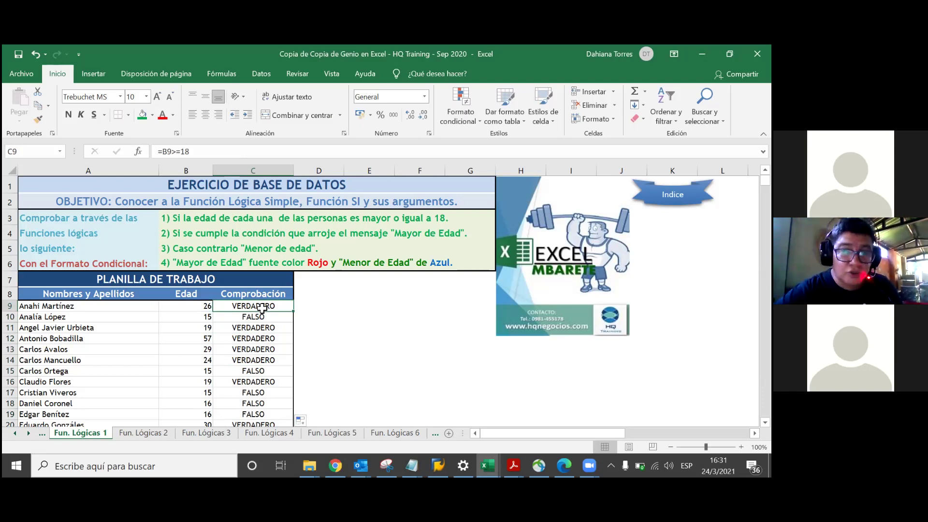
key("Left")
key("Down")
key("Down")
key("Down")
key("Down")
key("Down")
key("Down")
key("Down")
key("Down")
key("Down")
key("Down")
key("Down")
key("Down")
key("Down")
key("Down")
key("Down")
key("Down")
key("Down")
key("Down")
key("Down")
key("Down")
key("Down")
key("Down")
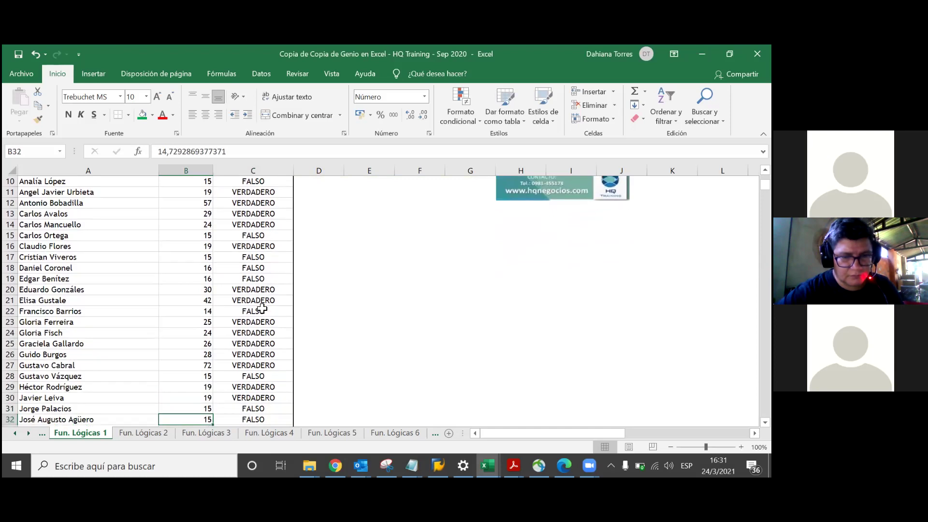
key("Down")
key("Down")
key("Up")
key("Right")
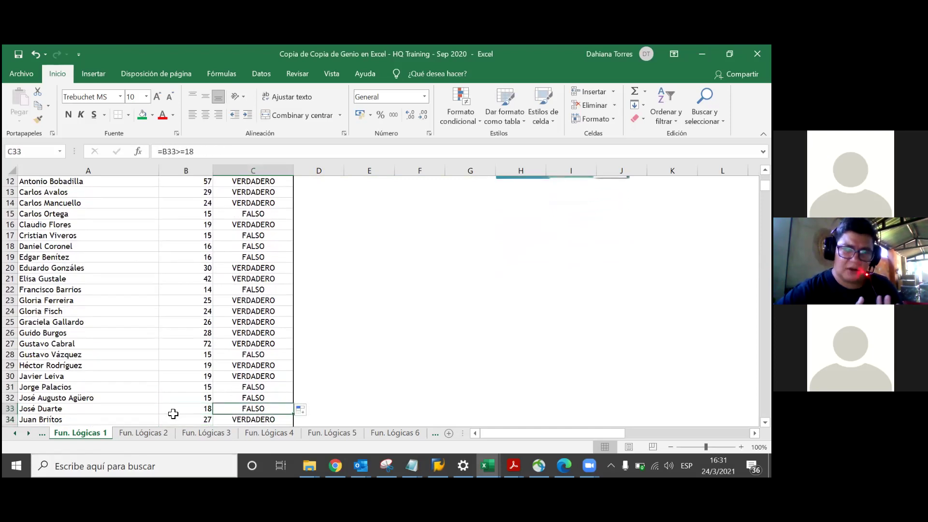
left_click_drag(169, 413, 227, 408)
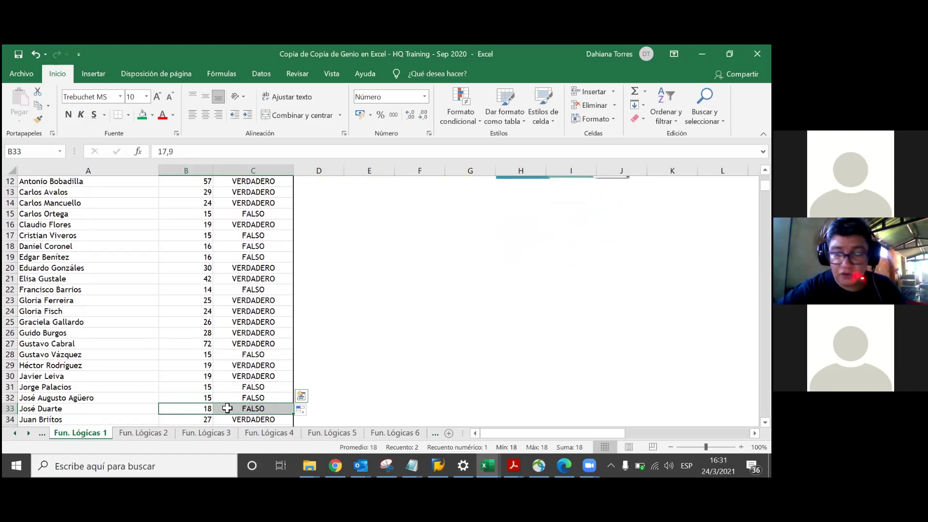
left_click(205, 409)
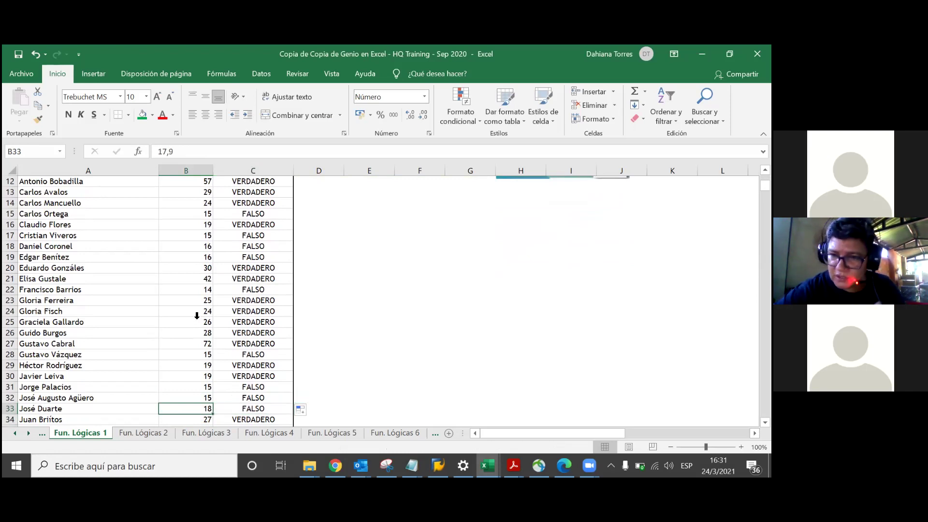
double_click(183, 151)
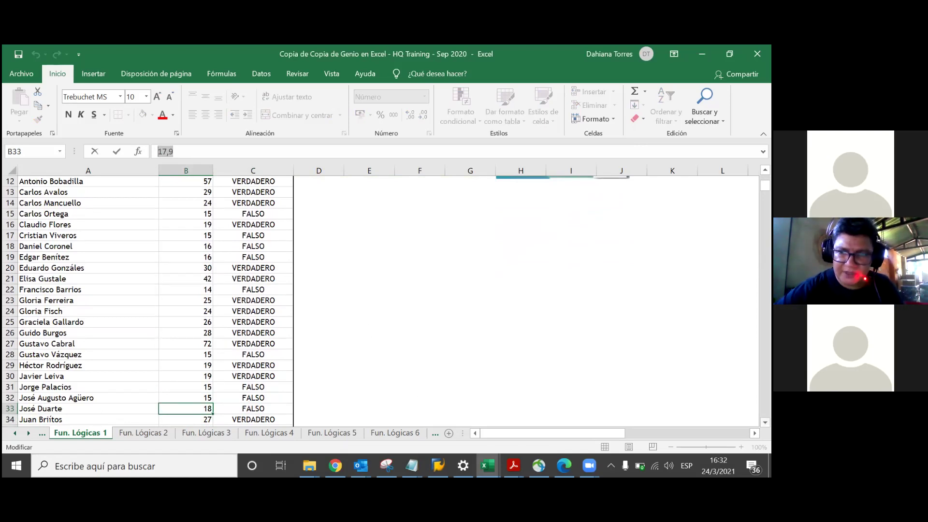
scroll(148, 300, "down", 1)
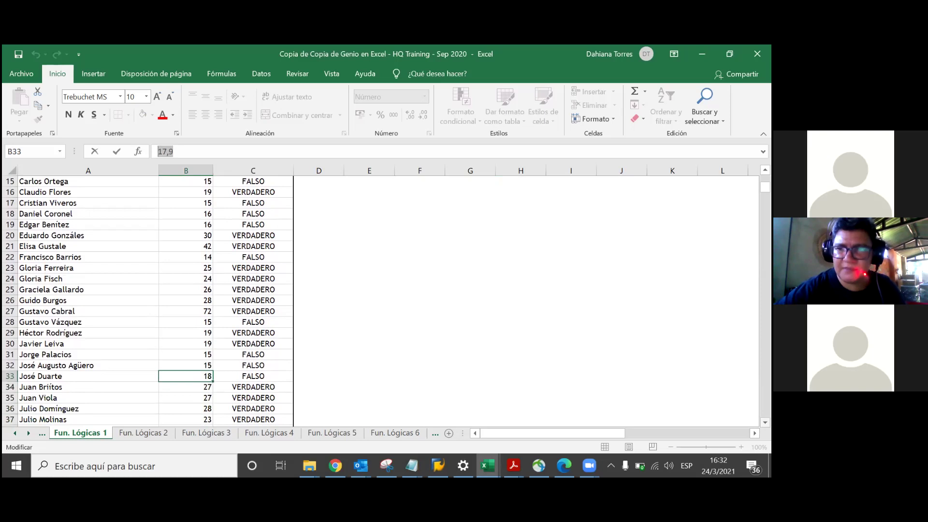
scroll(147, 300, "down", 1)
scroll(147, 299, "down", 2)
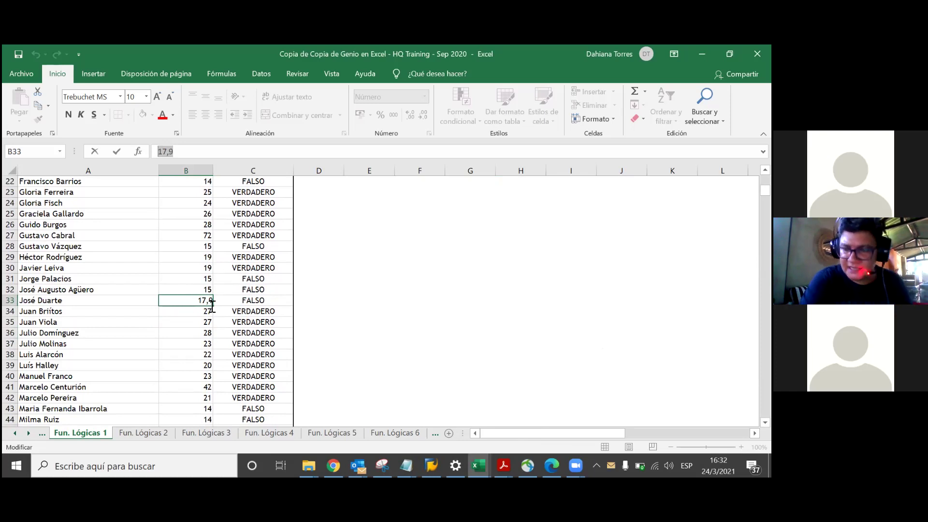
left_click(260, 308)
key("Down")
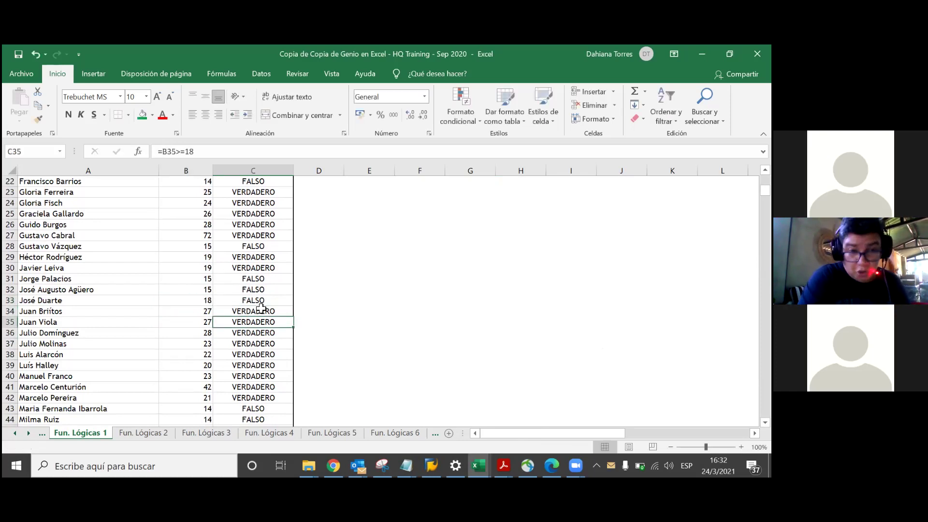
key("Down")
key("Down")
key("Down")
key("Down")
key("Down")
key("Down")
key("Down")
key("Down")
key("Down")
key("Down")
key("Down")
key("Down")
key("Down")
key("Down")
key("Down")
key("Down")
key("Down")
key("Down")
key("Up")
key("Up")
key("Up")
key("Up")
key("Up")
key("Up")
key("Up")
key("Up")
key("Up")
key("Up")
key("Up")
key("Up")
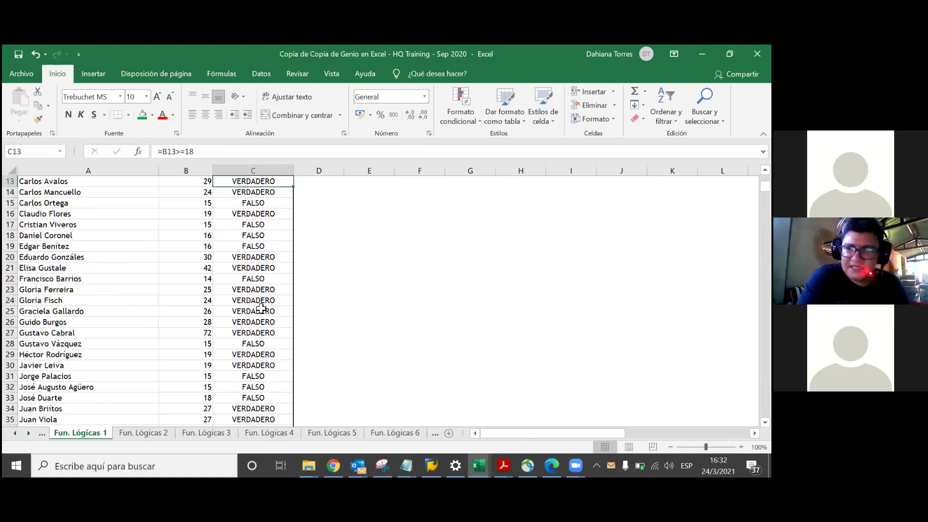
key("Up")
key("Up")
key("Up")
key("Up")
key("Up")
key("Down")
key("Down")
key("Down")
key("Down")
key("Down")
key("Down")
key("Down")
key("Down")
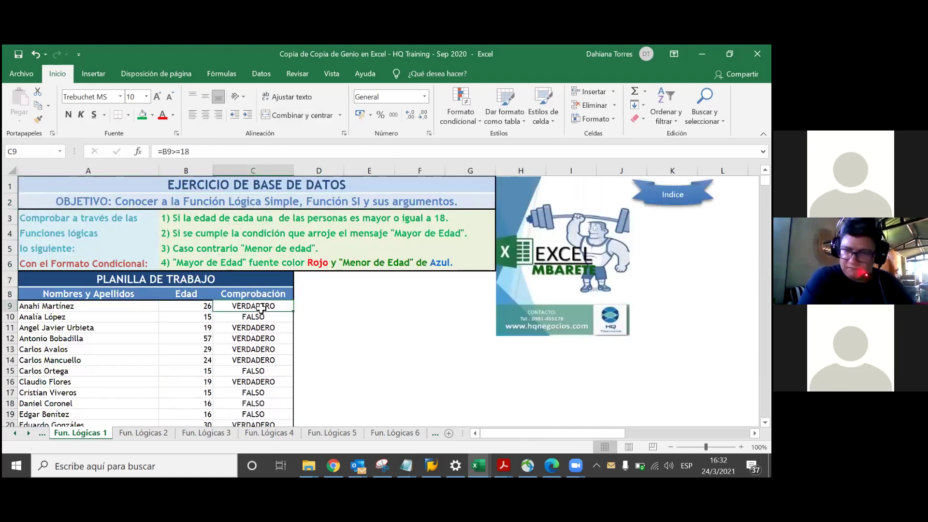
key("Down")
key("Down")
key("Down")
key("Down")
- Return to C9 and review its existing age-check formula without changing it
key("Up")
key("Up")
key("Up")
key("Up")
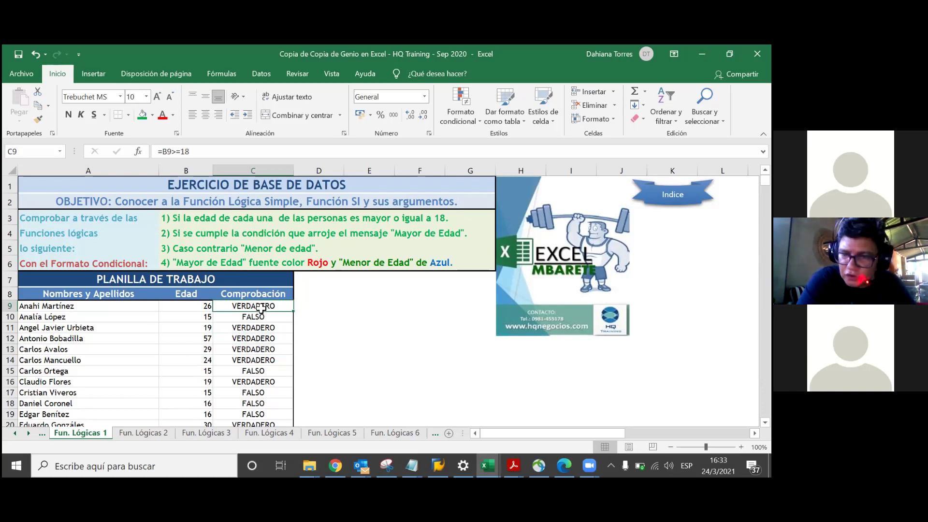
right_click(261, 308)
key("Escape")
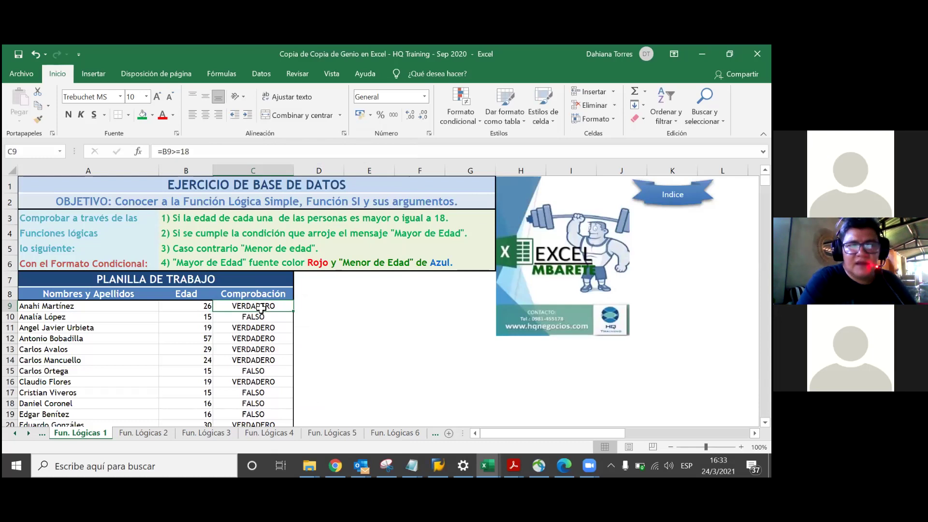
double_click(260, 308)
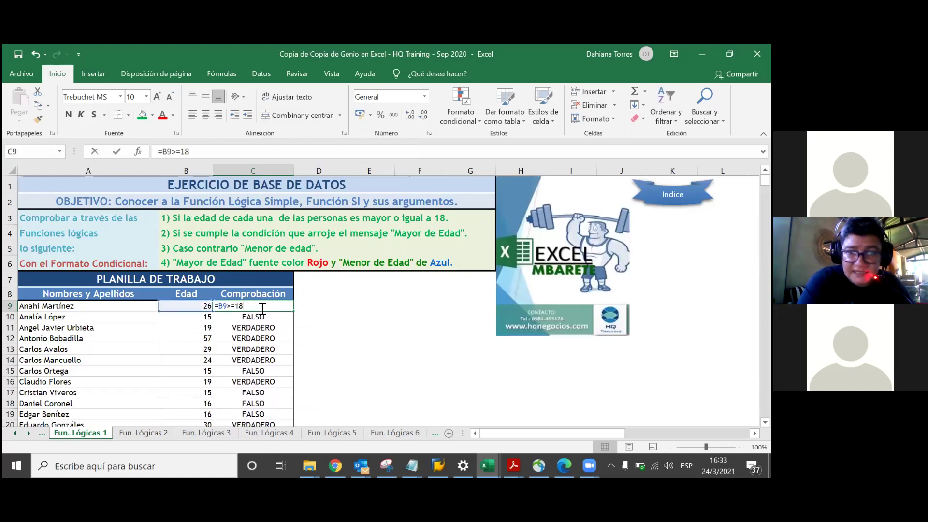
key("Return")
left_click(260, 307)
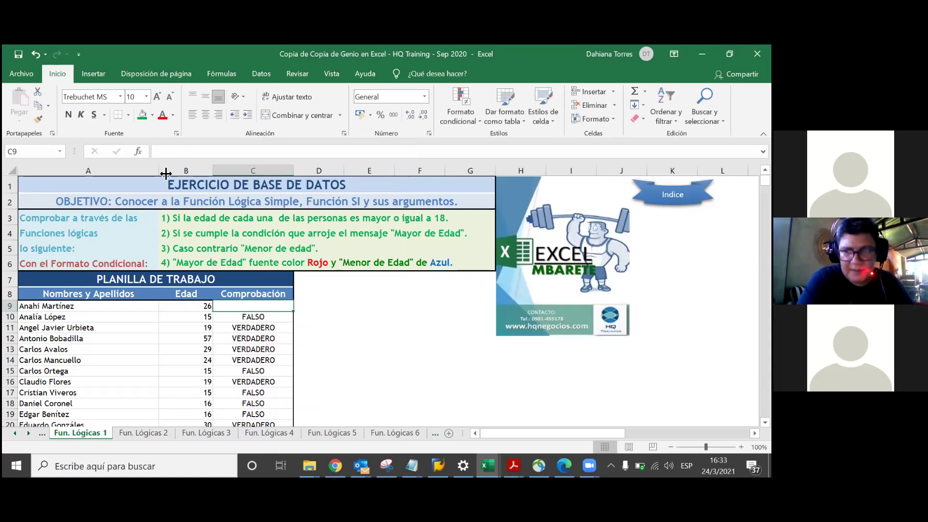
- Insert the SI function into C9 through Insertar función
left_click(139, 152)
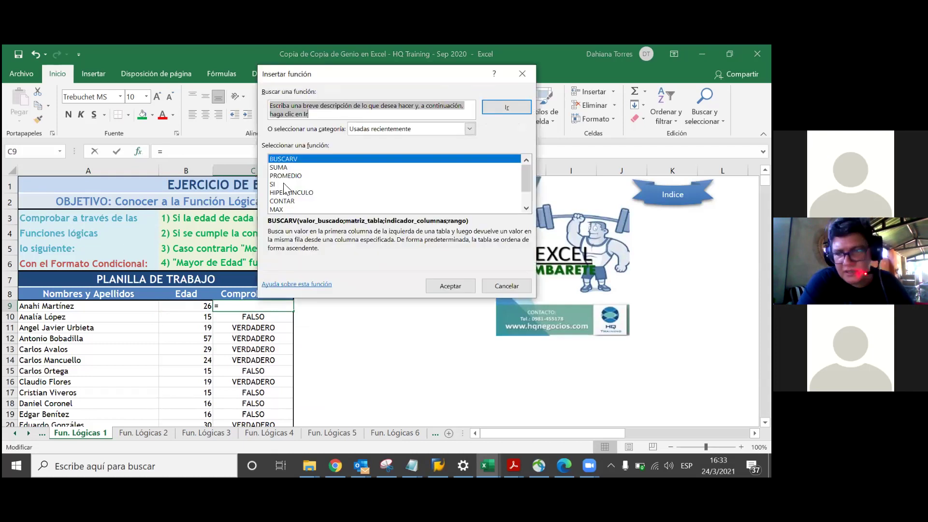
left_click(273, 184)
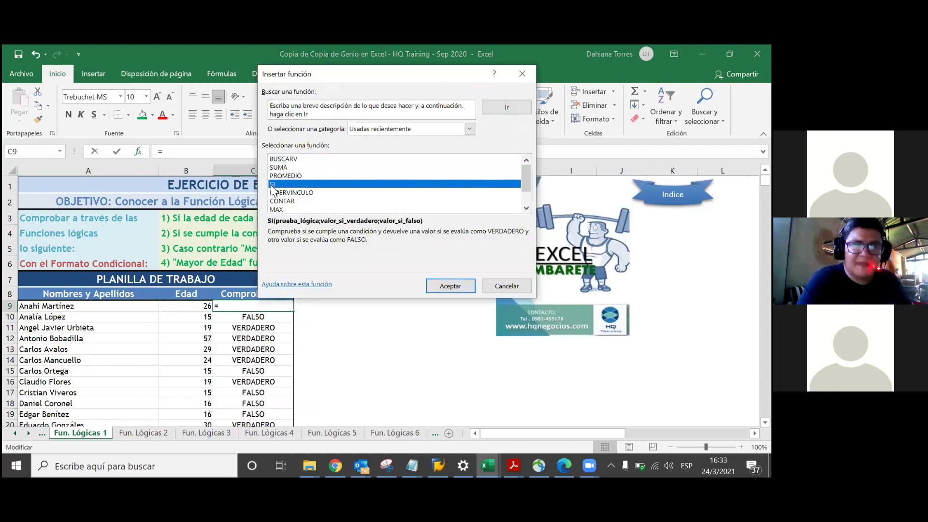
left_click(441, 286)
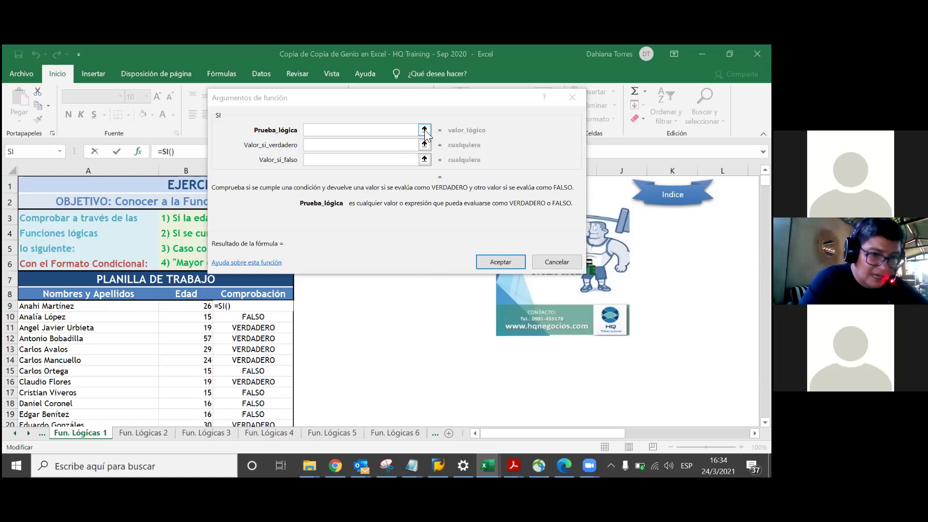
- Give SI the test B9>=18, true value "Mayor de Edad" and false value "Menor de Edad"
left_click(190, 306)
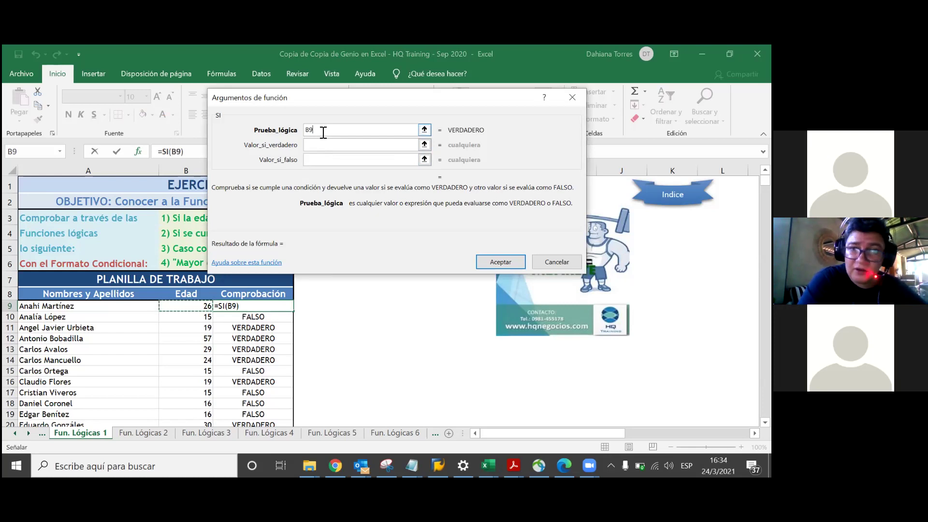
type(">=")
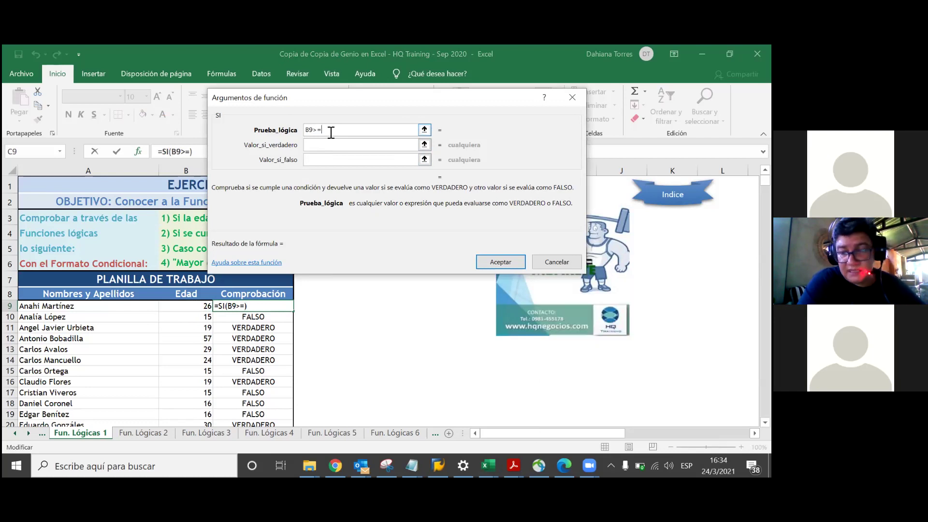
type("18")
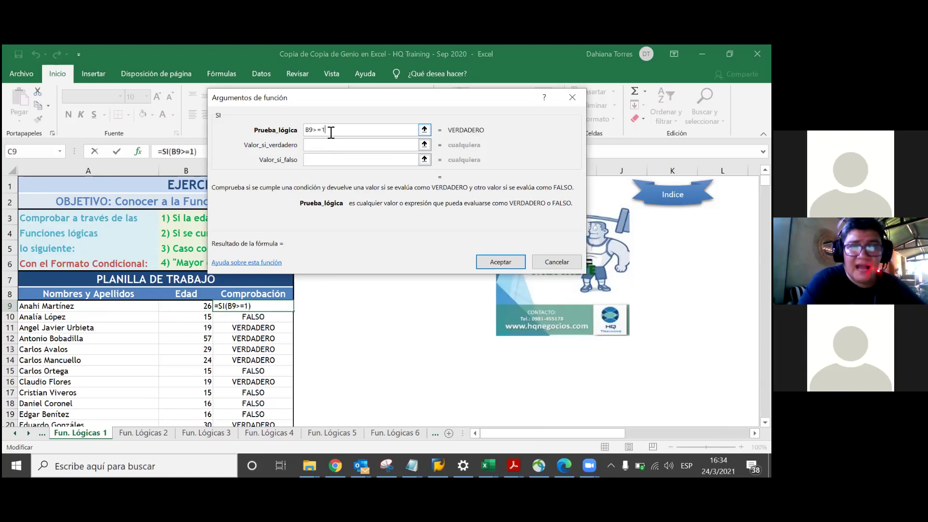
left_click(330, 146)
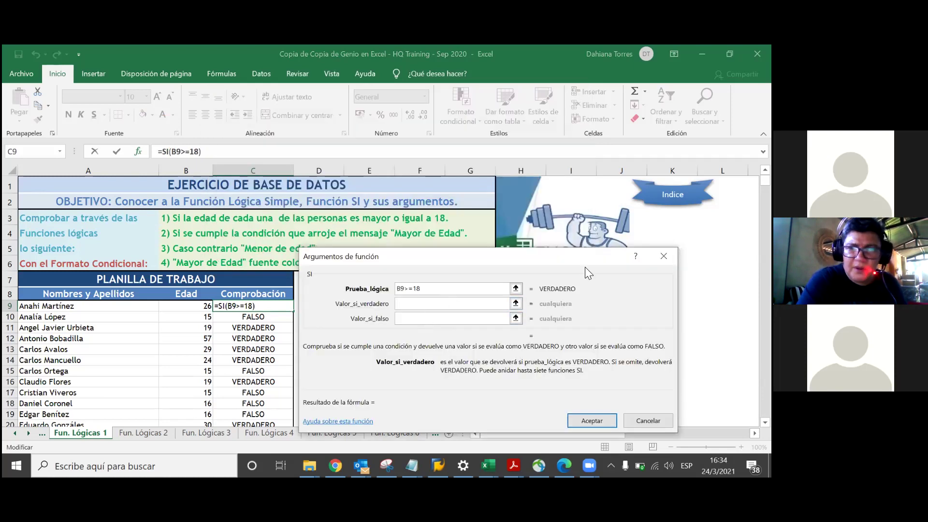
type("M")
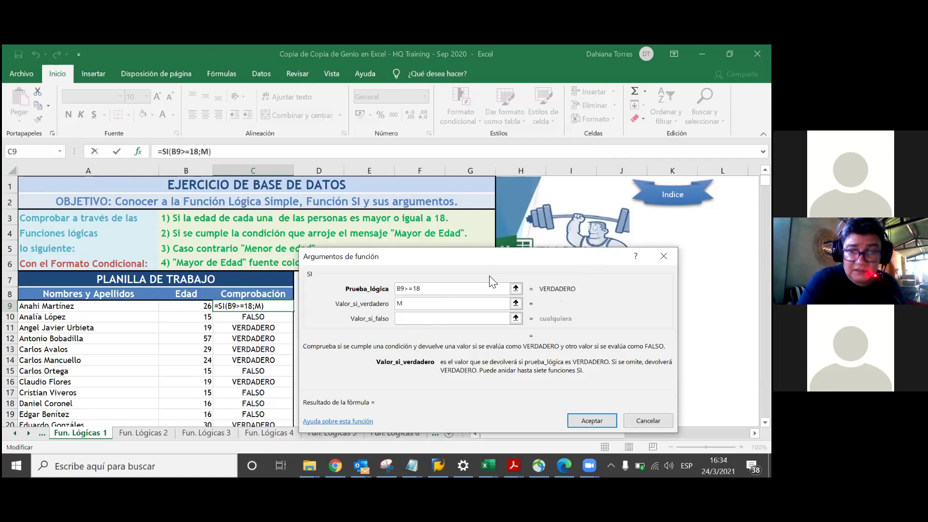
type("ayor de Edad")
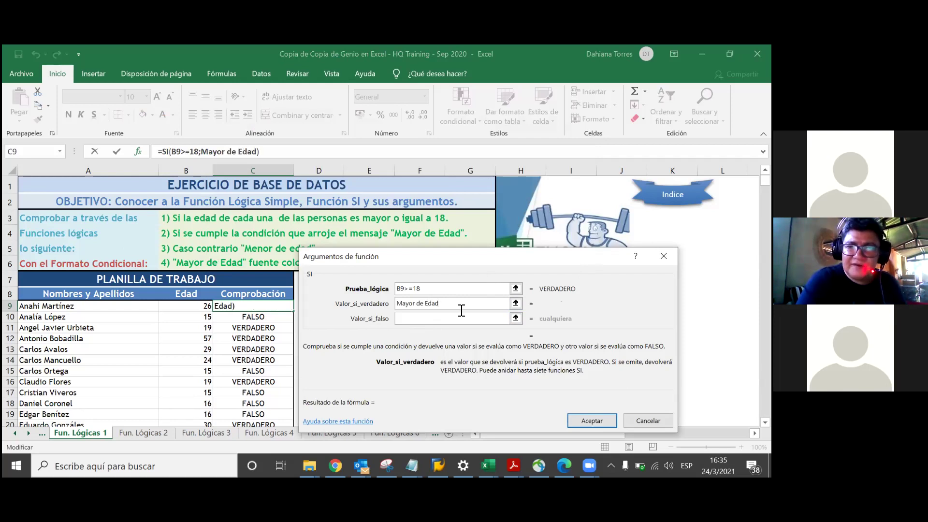
left_click(430, 318)
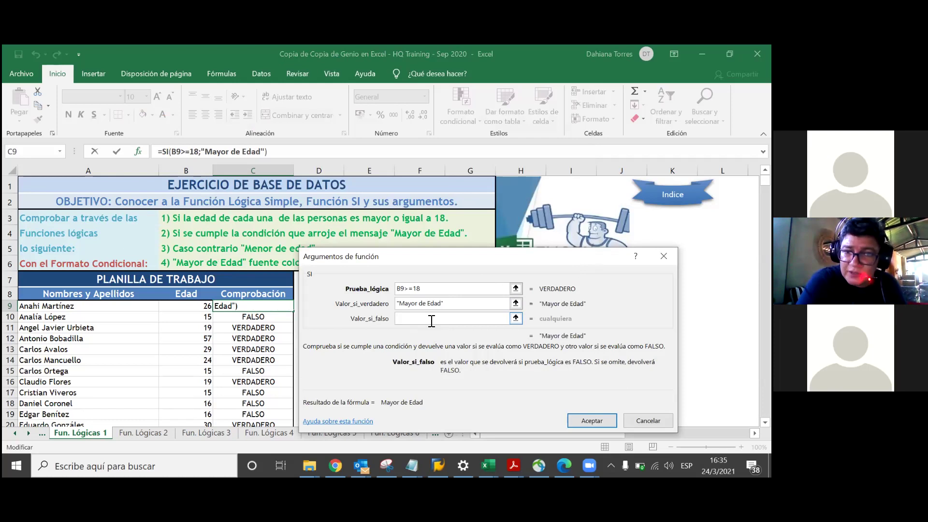
left_click_drag(430, 257, 428, 275)
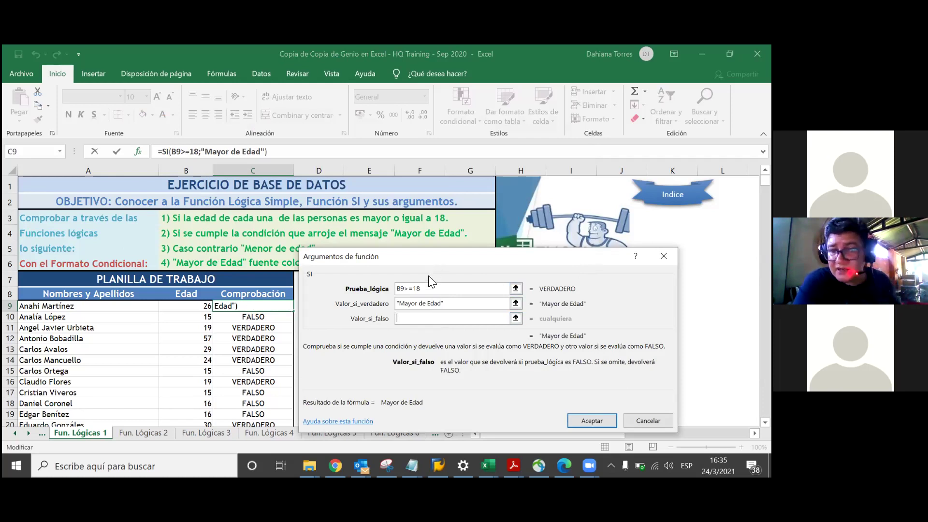
type("Menor de Edad")
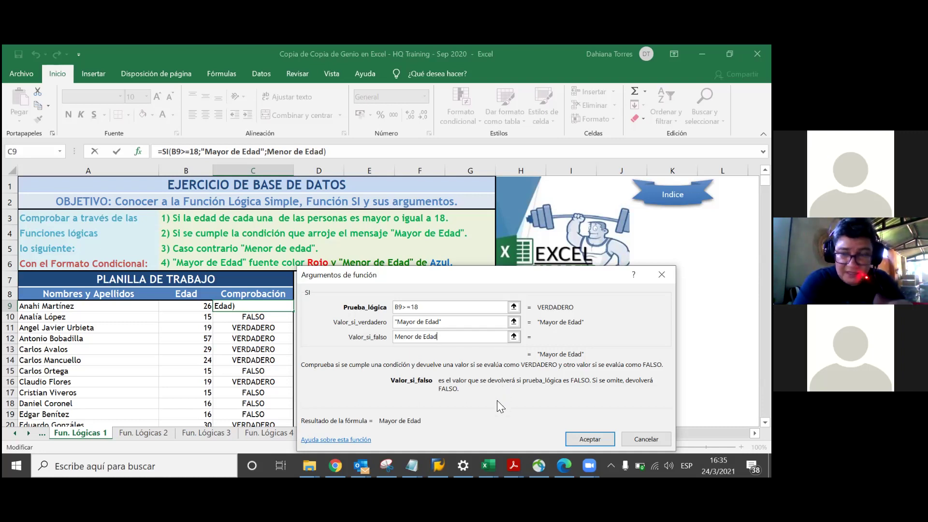
- Confirm the SI formula in C9, fill it down the Comprobación column, and check the results
left_click(572, 441)
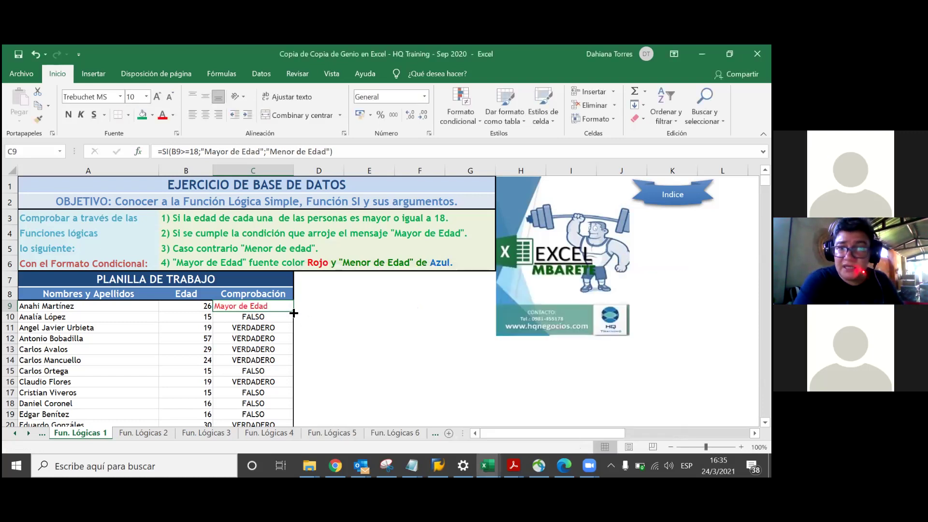
double_click(293, 313)
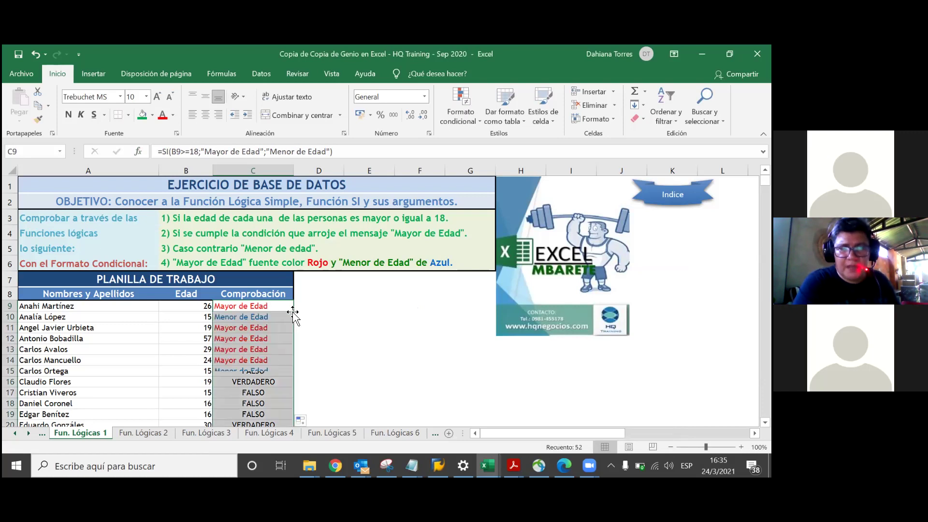
left_click(255, 314)
key("Down")
key("Down")
key("Down")
key("Down")
key("Down")
key("Down")
key("Down")
key("Down")
key("Down")
key("Down")
key("Down")
key("Down")
key("Down")
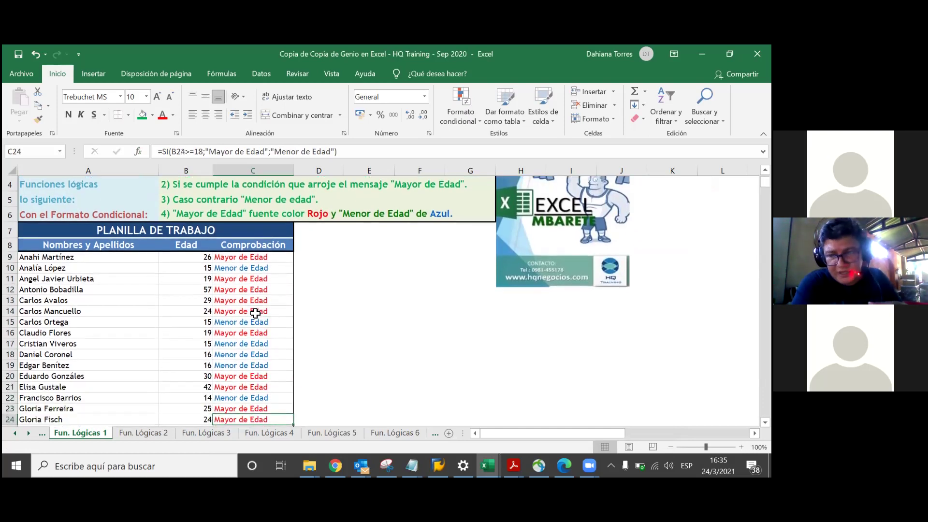
key("Down")
key("Down")
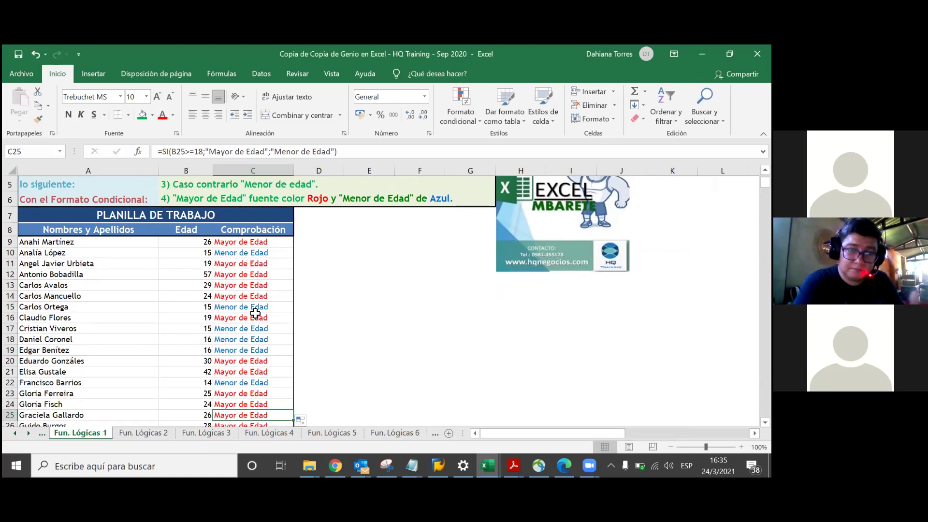
key("Up")
key("Up")
key("Up")
key("Up")
key("Down")
key("Down")
key("Down")
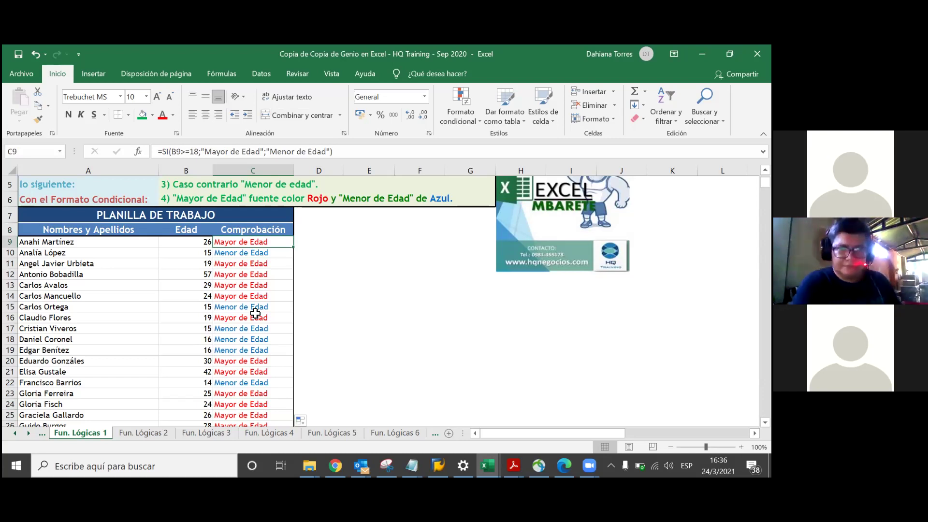
- Select the results range C9:C60
key("ctrl+shift+Down")
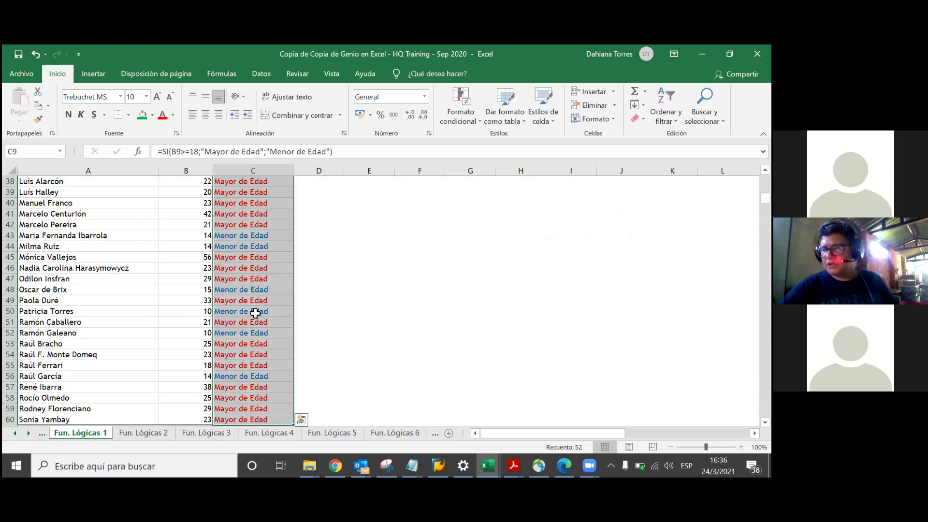
left_click(300, 151)
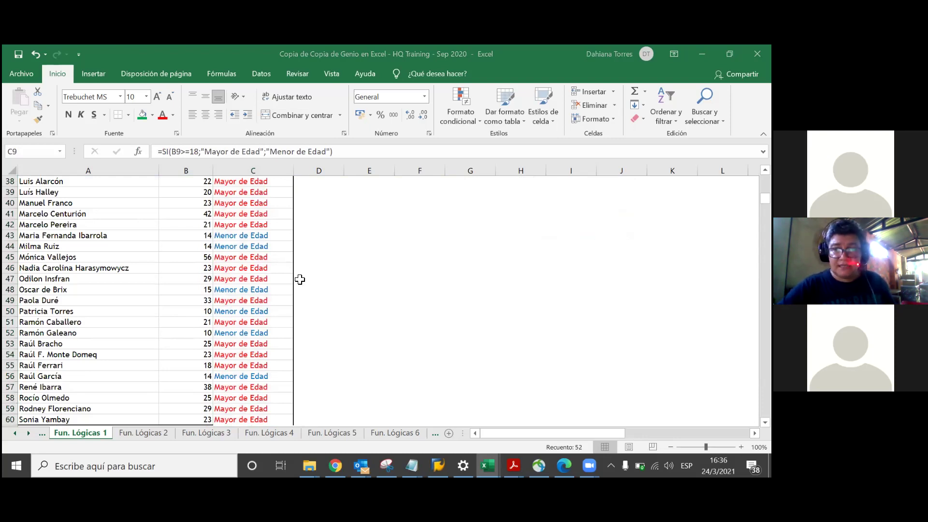
key("Escape")
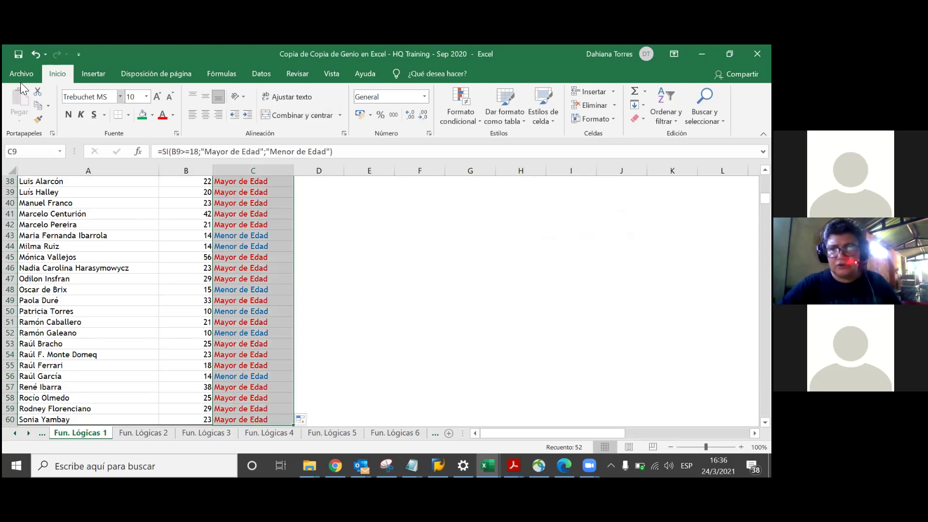
- Clear the conditional formatting rules from the selected C9:C60 results
left_click(474, 121)
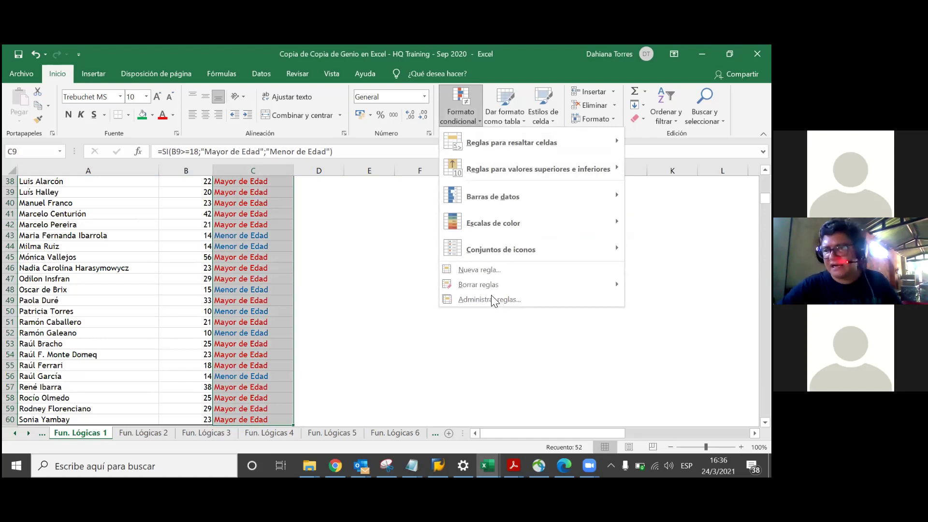
mouse_move(478, 284)
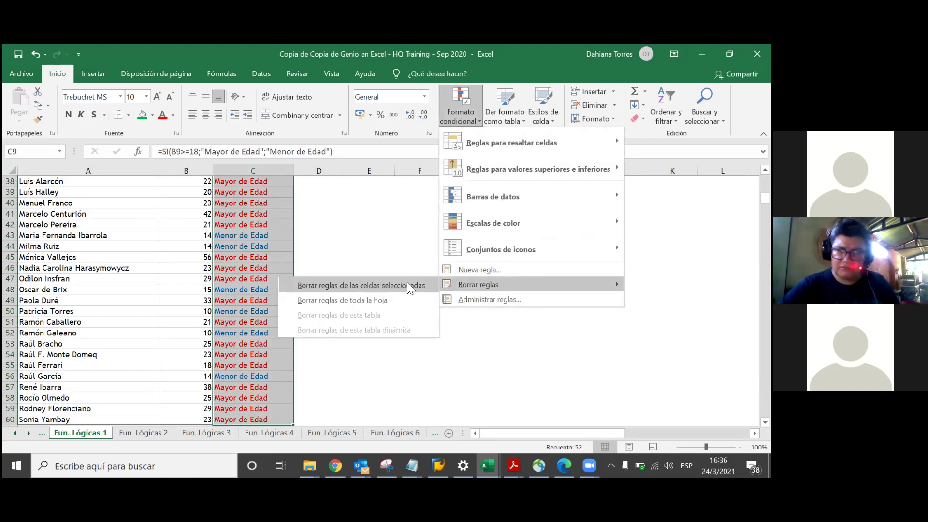
left_click(407, 284)
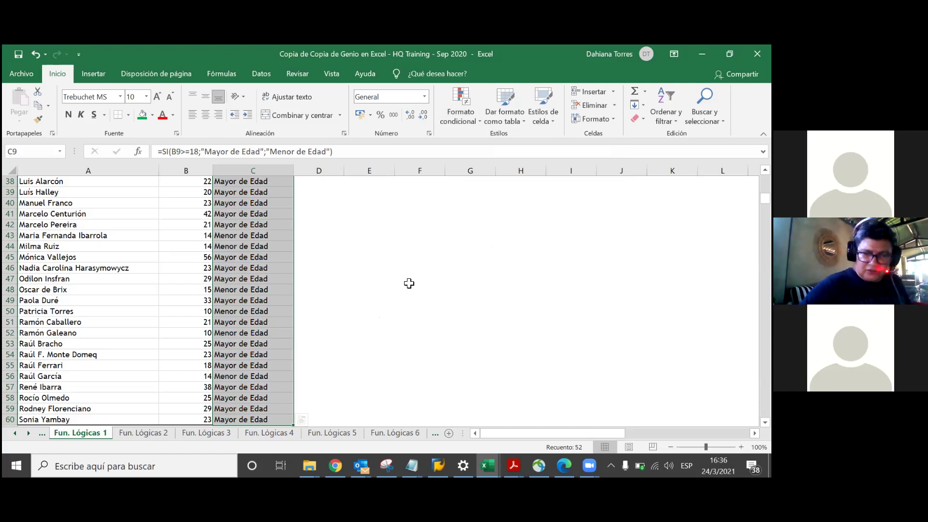
key("Up")
- Reselect C9:C60 and open the Formato condicional menu without applying anything
key("Down")
key("Down")
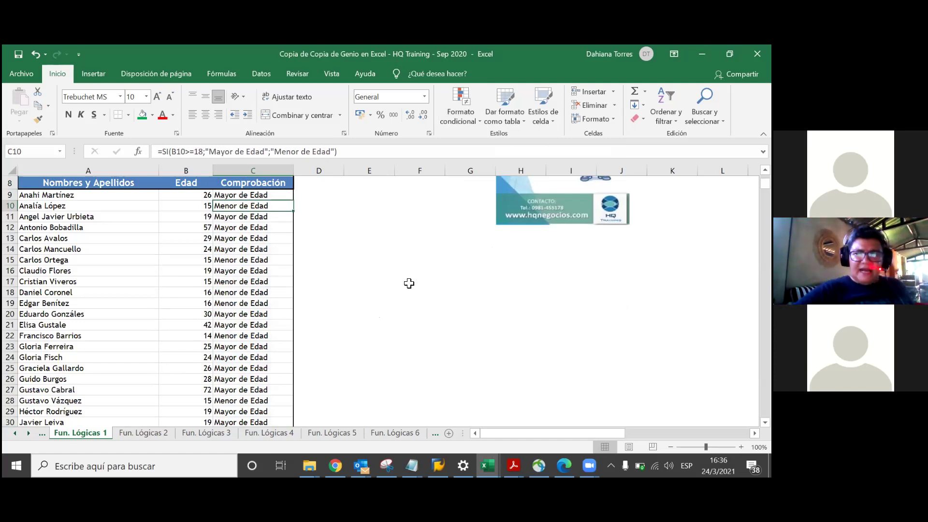
key("Up")
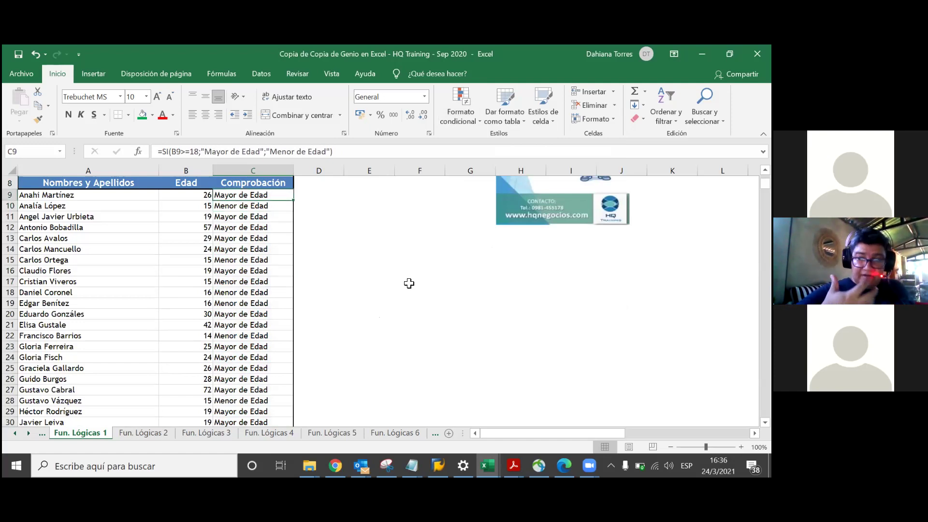
key("Up")
key("Up")
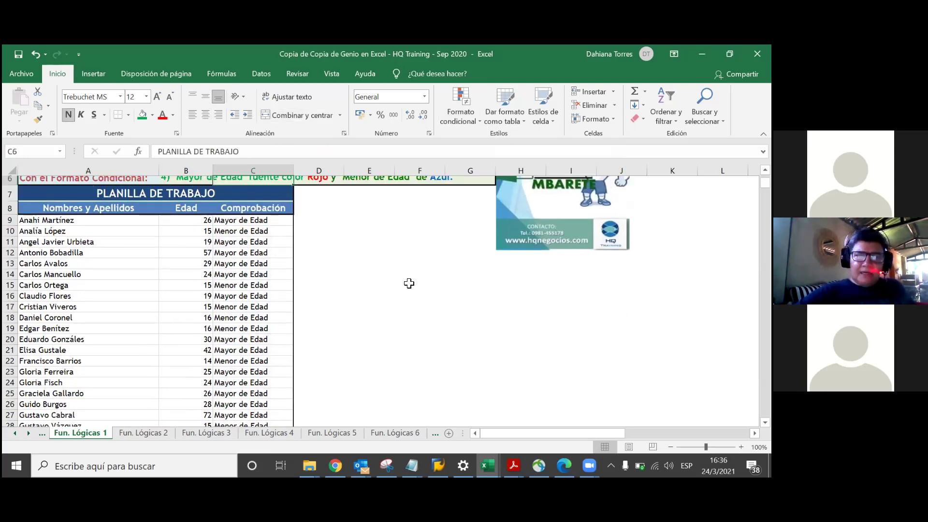
key("Up")
key("Up")
key("Down")
key("Down")
key("Down")
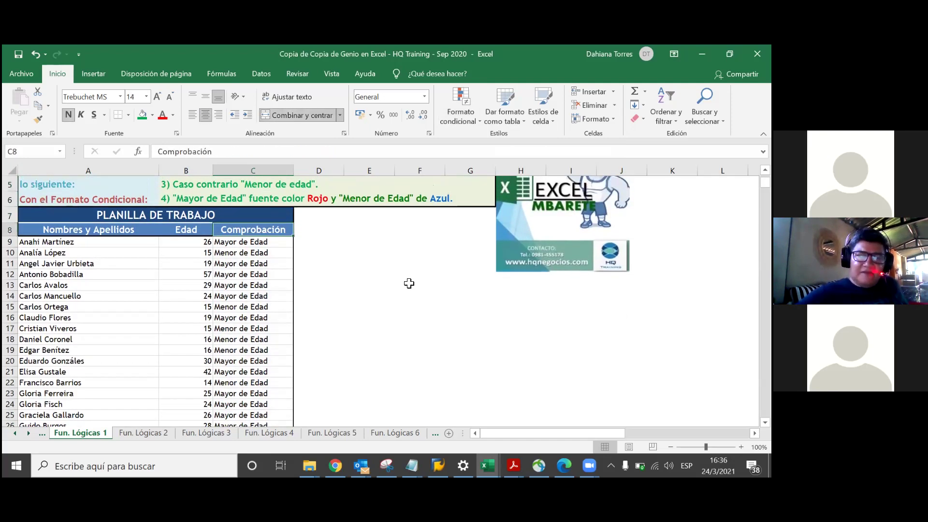
key("Down")
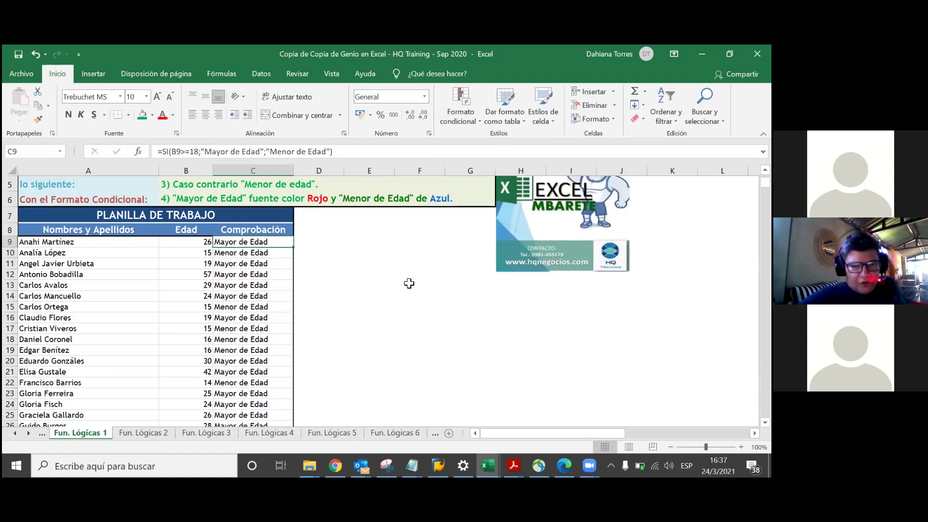
key("ctrl+shift+Down")
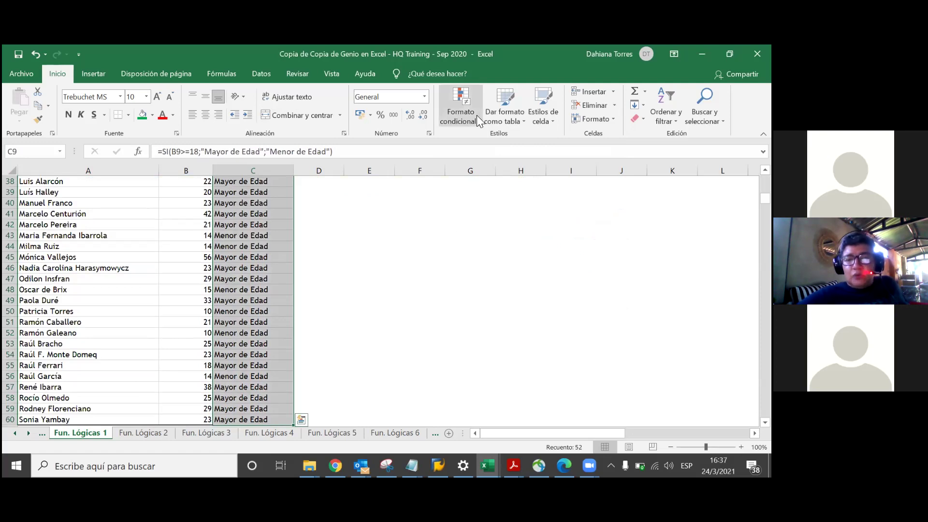
left_click(478, 121)
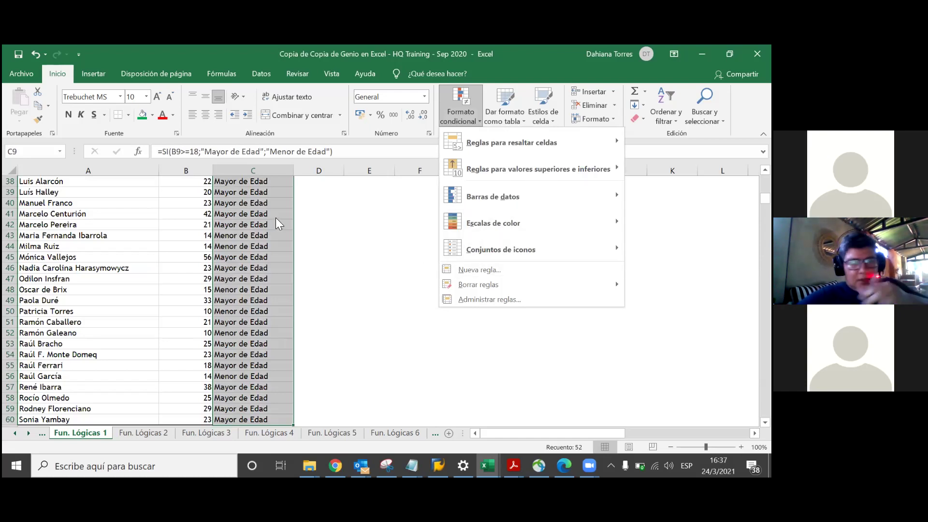
left_click(275, 193)
- Fill C9's =SI(B9>=18;"Mayor de Edad";"Menor de Edad") down through row 60
key("Up")
key("Up")
key("Up")
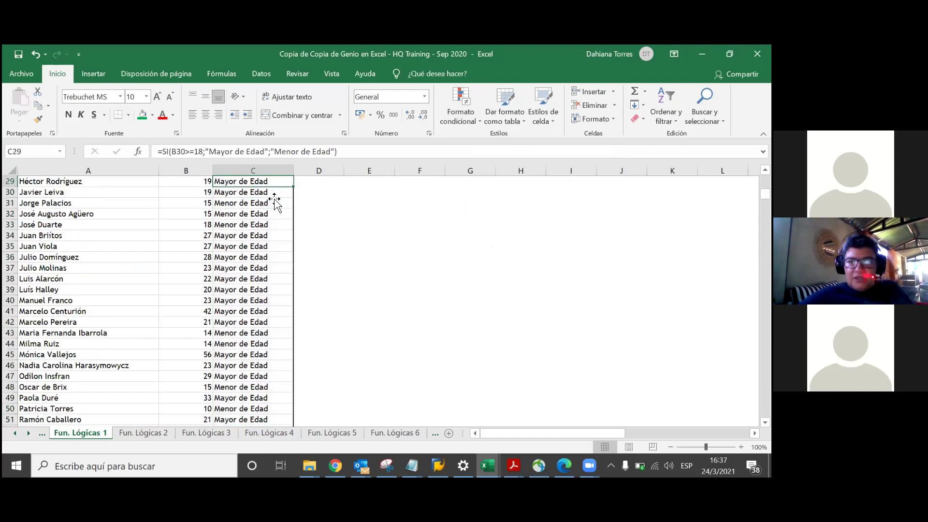
key("Up")
key("Up")
key("Up")
key("Down")
key("Down")
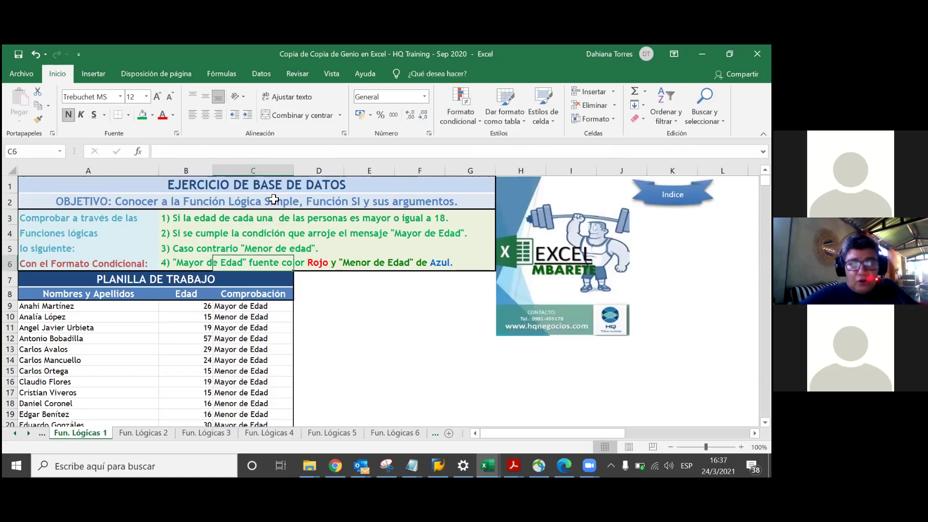
key("Down")
key("Down")
key("Down")
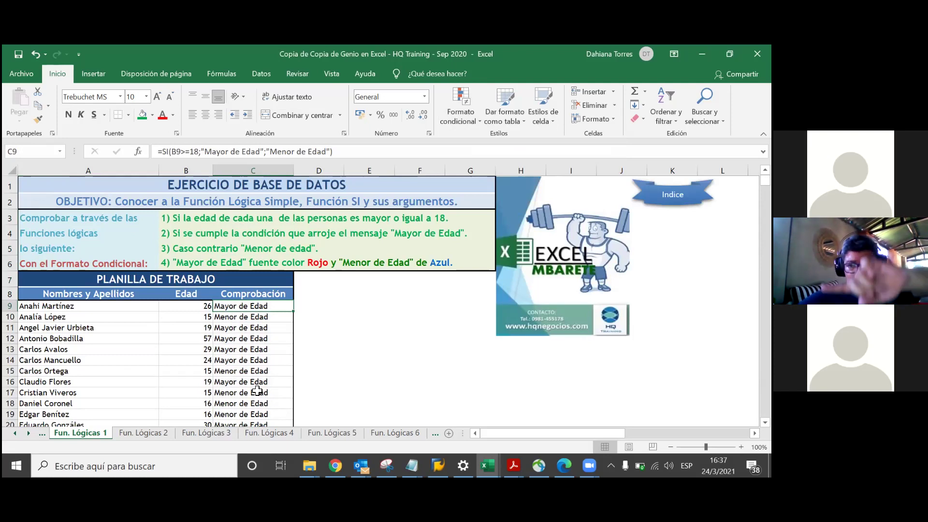
key("Page_Down")
key("Page_Down")
key("Page_Down")
key("Page_Down")
key("Up")
key("Up")
key("Up")
key("Up")
key("Up")
key("Up")
key("Up")
key("Up")
key("Up")
key("Up")
key("Up")
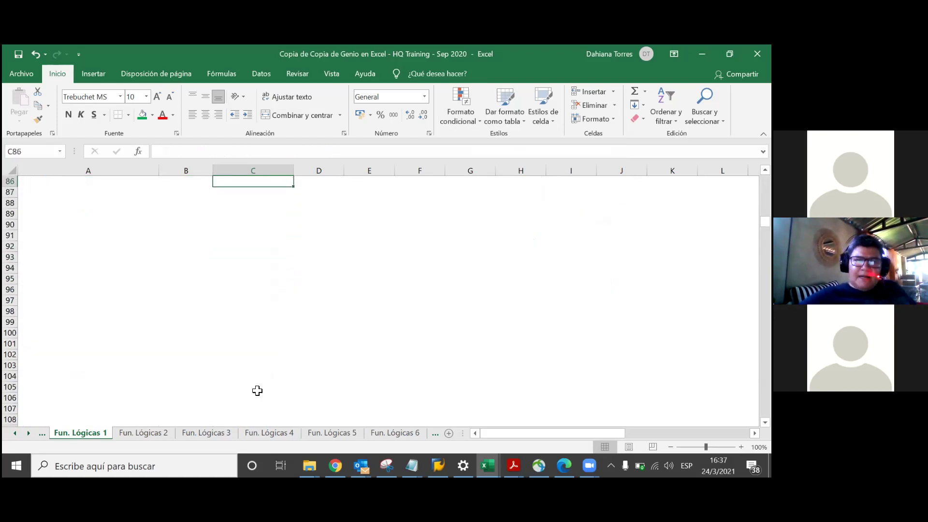
key("Up")
key("Up")
key("Up")
key("Up")
key("Up")
key("Up")
key("Up")
key("Up")
key("Up")
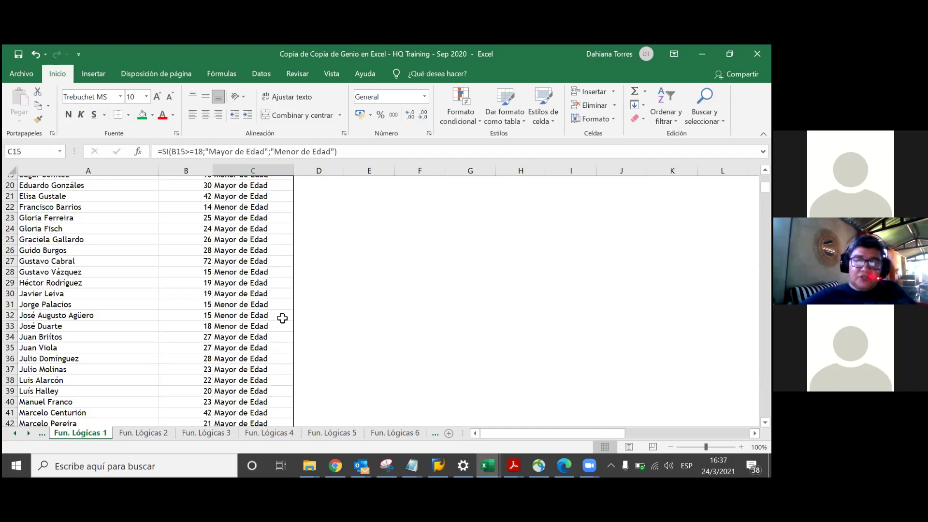
key("Up")
key("Up")
key("Up")
left_click(261, 314)
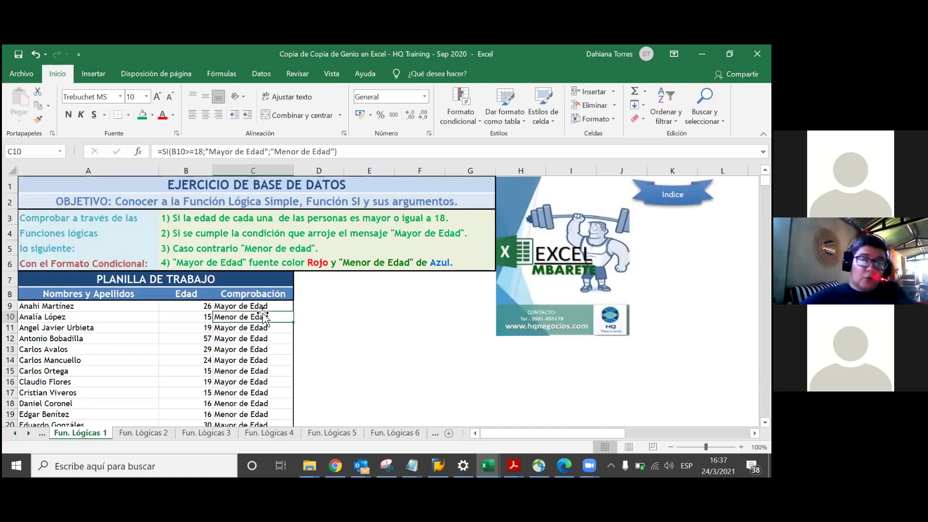
left_click(261, 309)
double_click(294, 311)
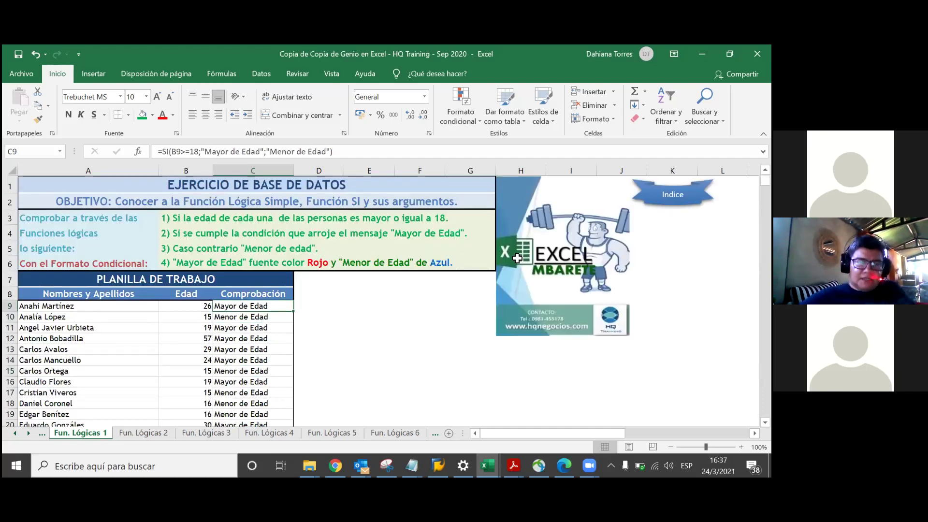
- Return to the top of the sheet and open Inicio > Formato condicional
scroll(154, 299, "up", 1)
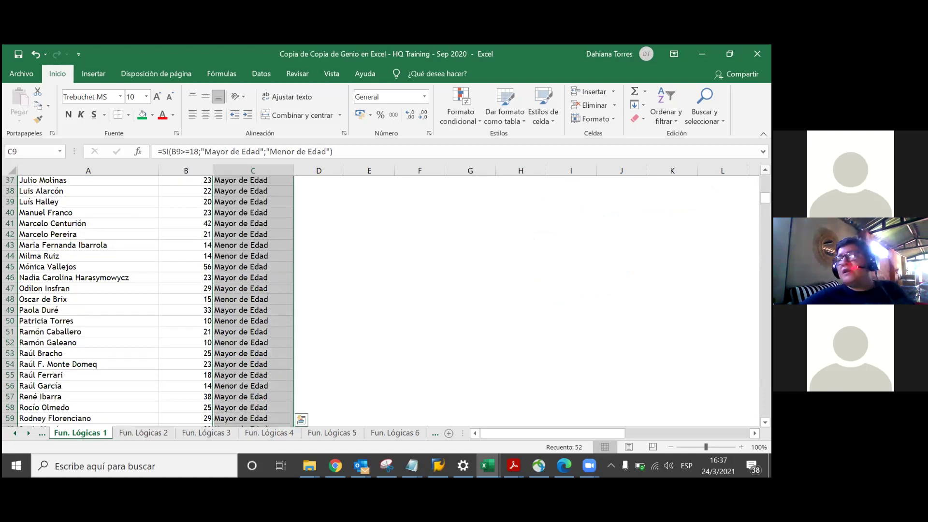
scroll(154, 300, "up", 2)
scroll(155, 299, "up", 3)
scroll(155, 300, "up", 2)
scroll(155, 299, "up", 2)
scroll(411, 337, "up", 1)
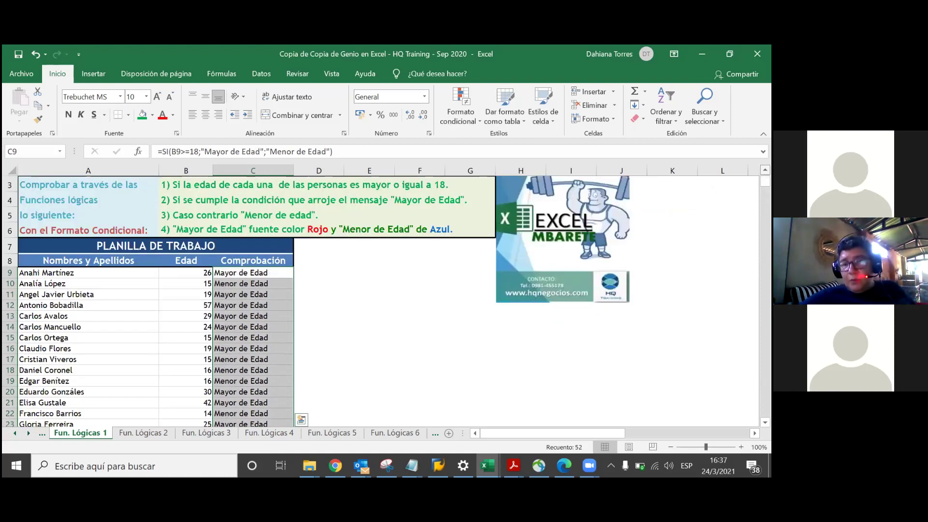
scroll(411, 337, "up", 1)
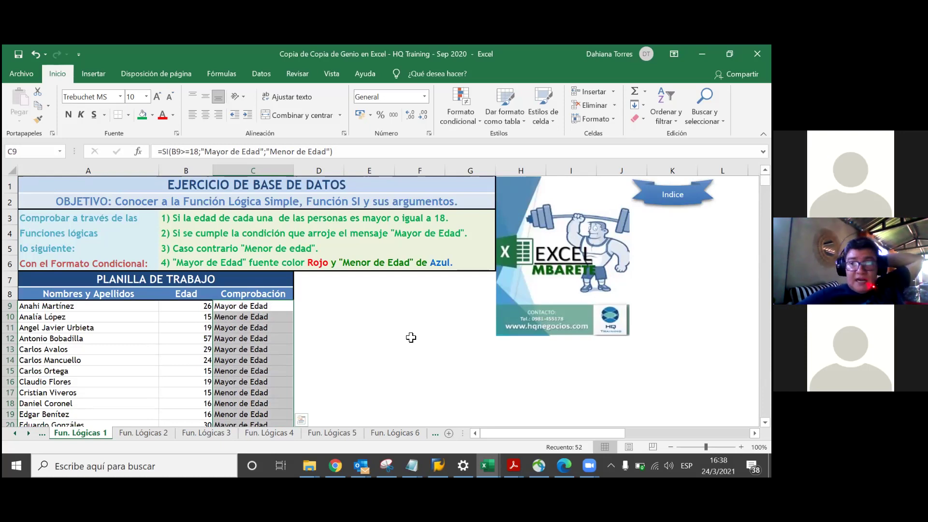
left_click(475, 124)
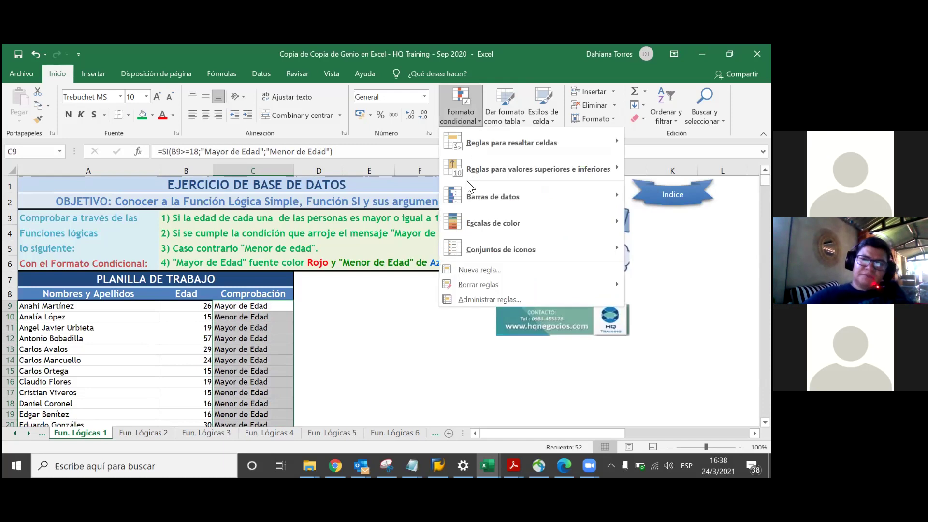
- Create a new rule for cells with value equal to =$C$9, then open its format settings
left_click(446, 271)
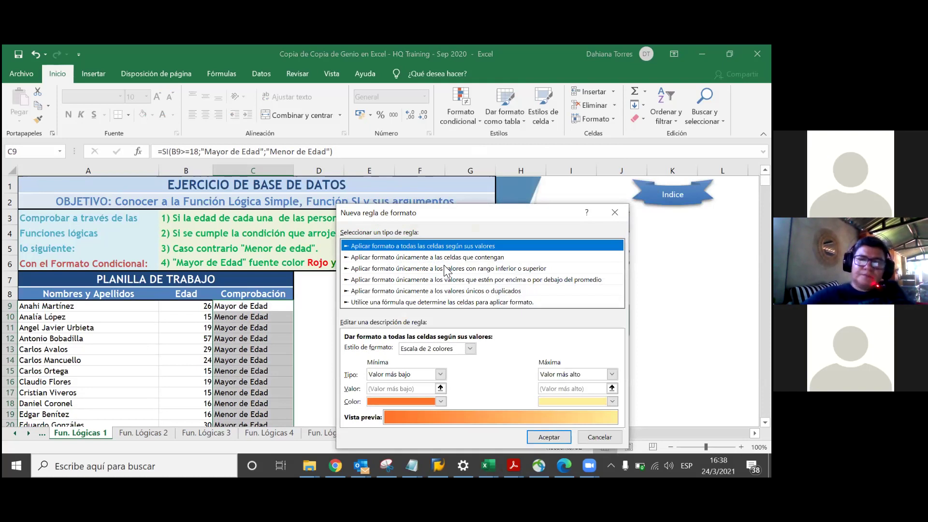
left_click(437, 258)
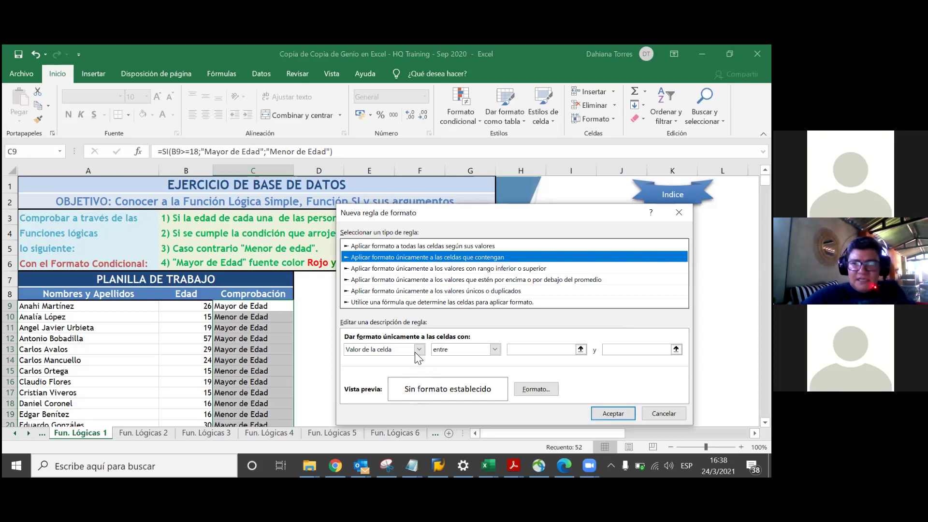
left_click(495, 353)
left_click(471, 377)
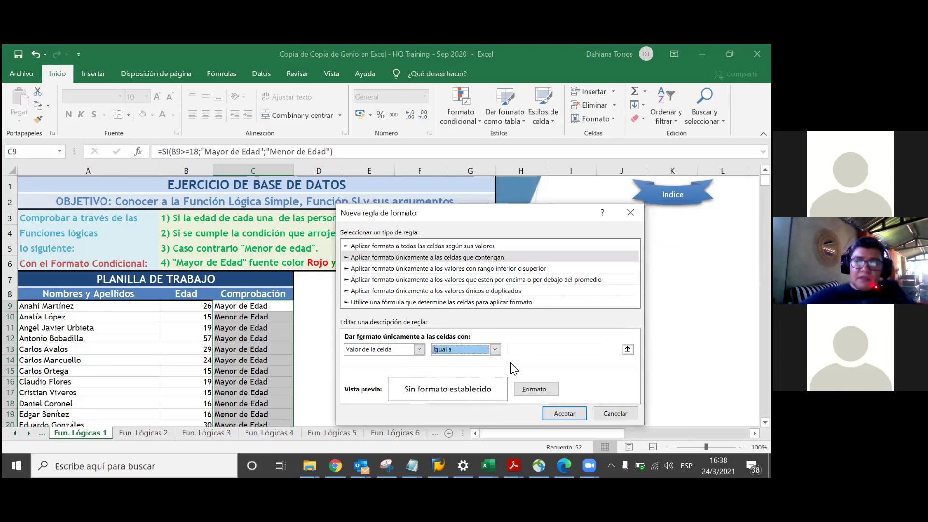
left_click(526, 352)
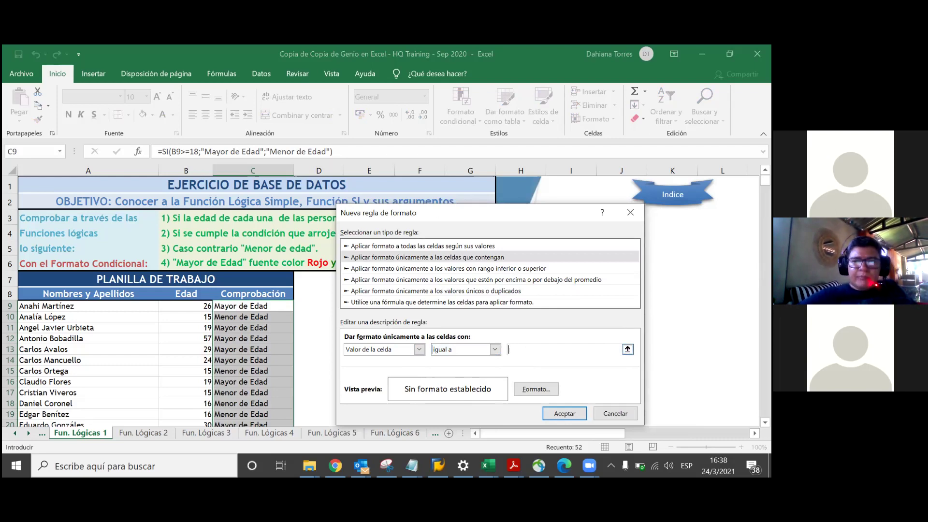
left_click(627, 349)
left_click(252, 305)
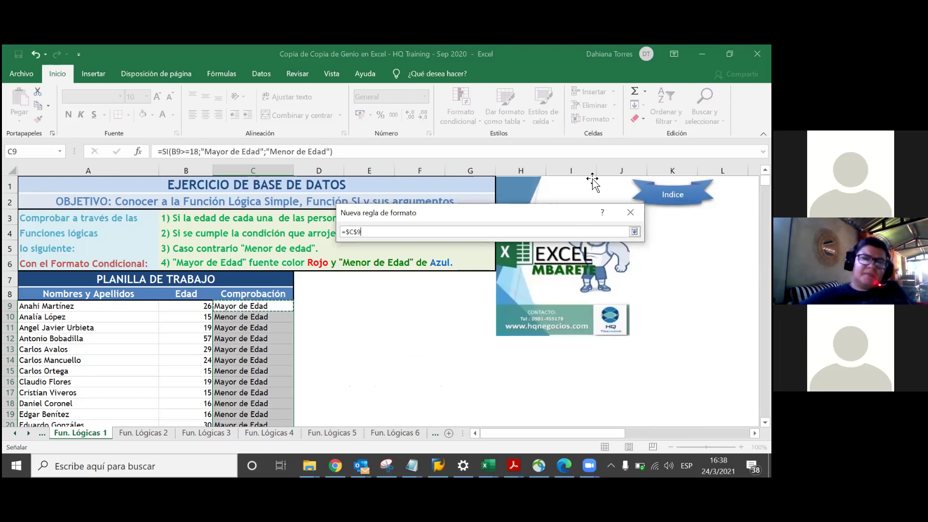
key("Return")
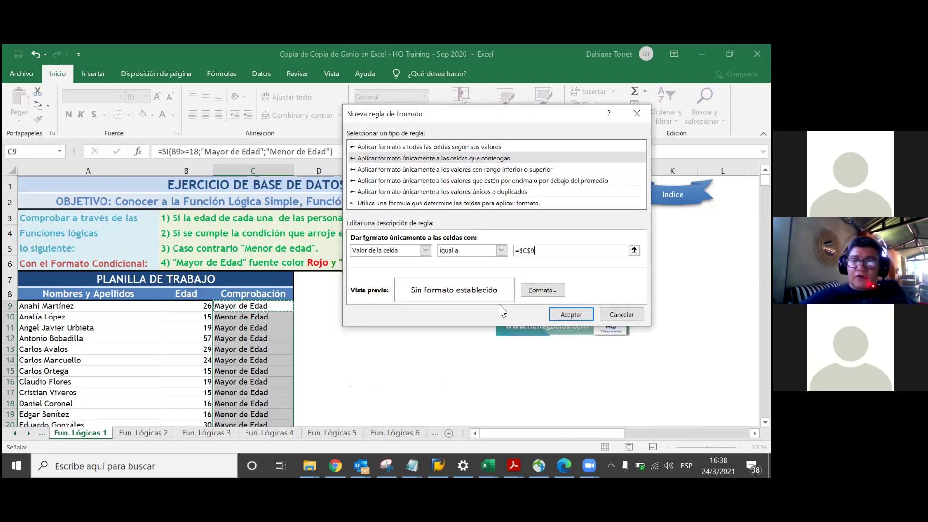
left_click(526, 291)
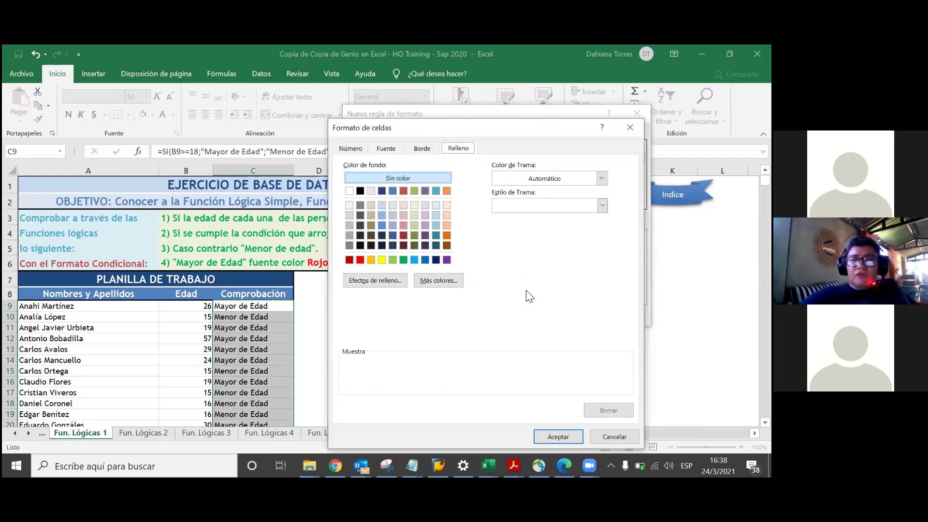
- Try a red fill for matching cells, then remove the fill again
left_click(360, 260)
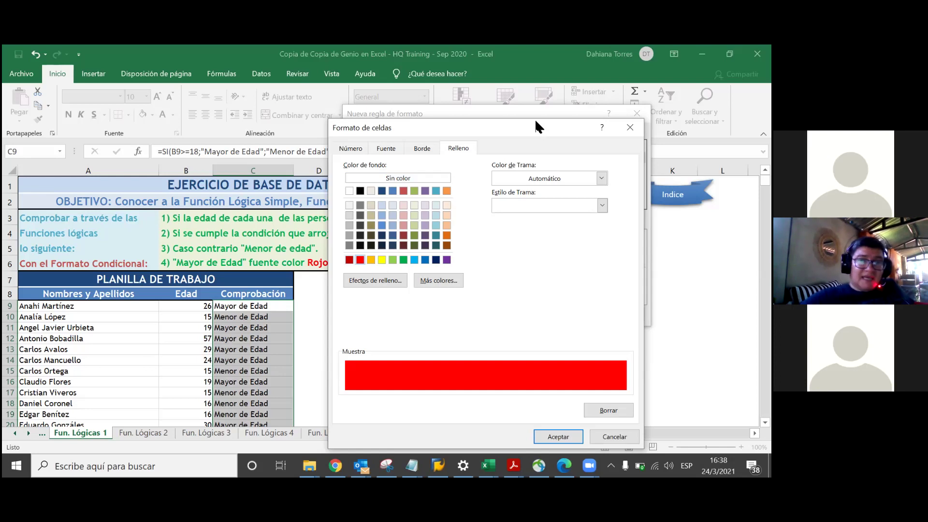
left_click_drag(535, 122, 534, 73)
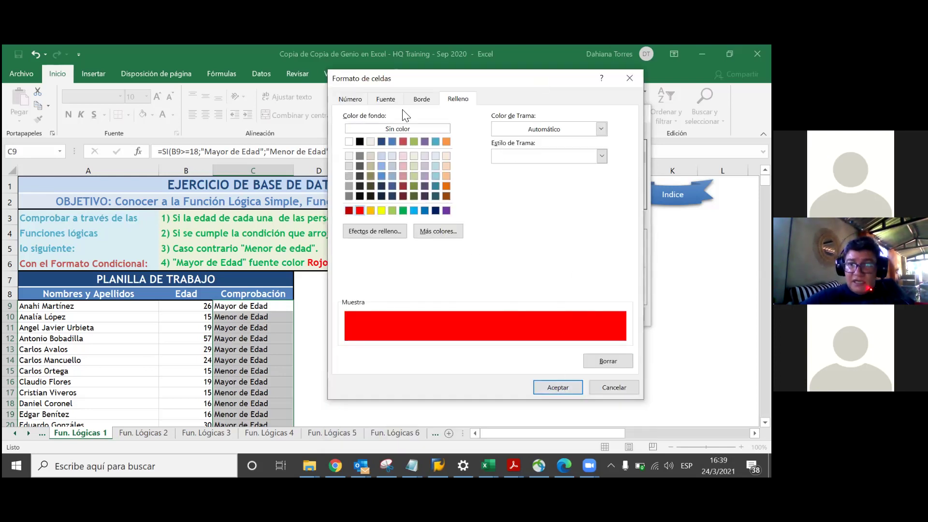
left_click(386, 100)
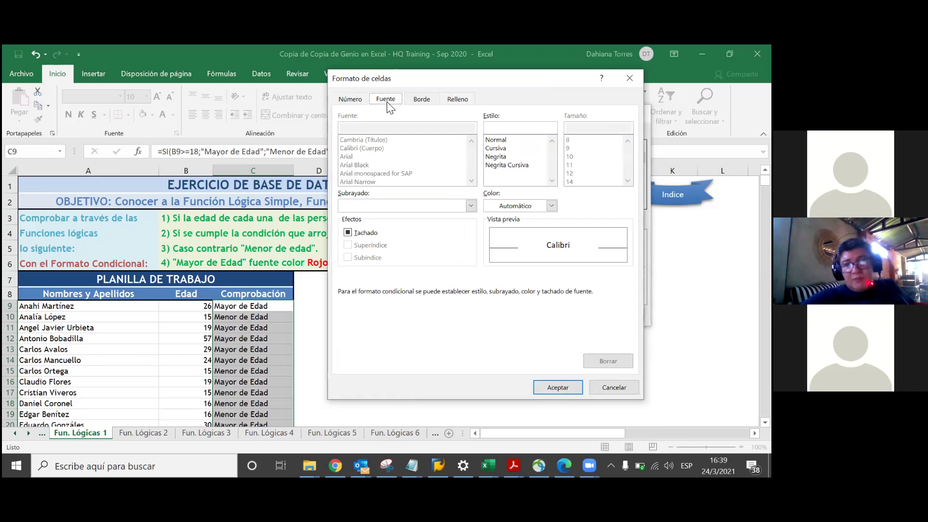
left_click(456, 100)
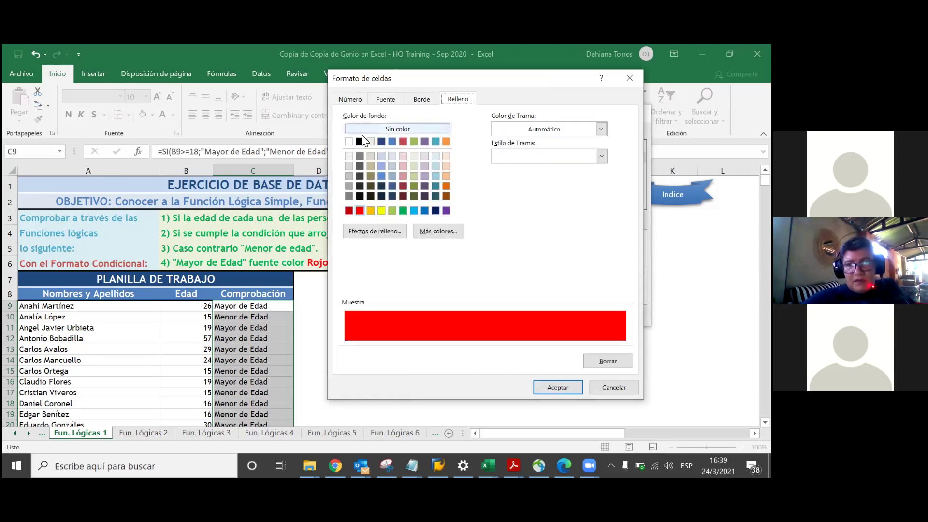
left_click(397, 129)
- Give matching cells a bold red font and confirm the Mayor de Edad rule
left_click(385, 99)
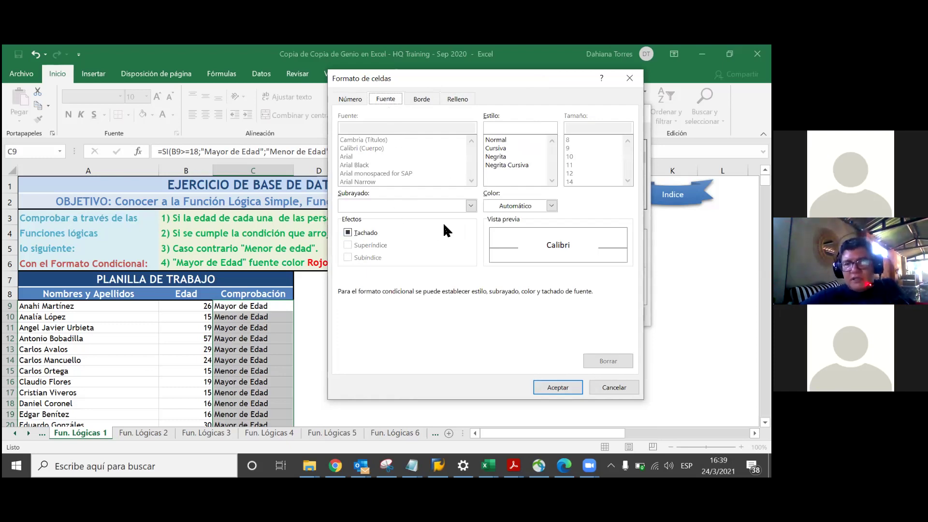
left_click(547, 206)
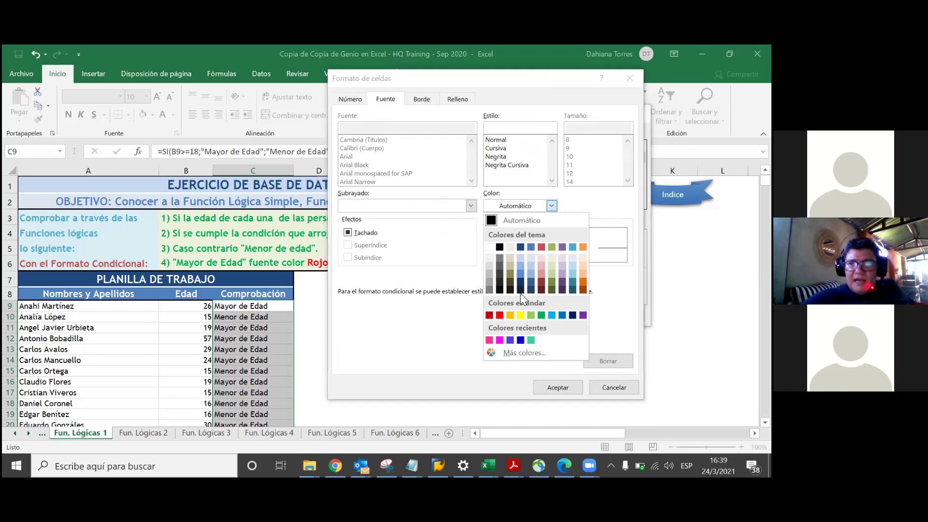
left_click(497, 314)
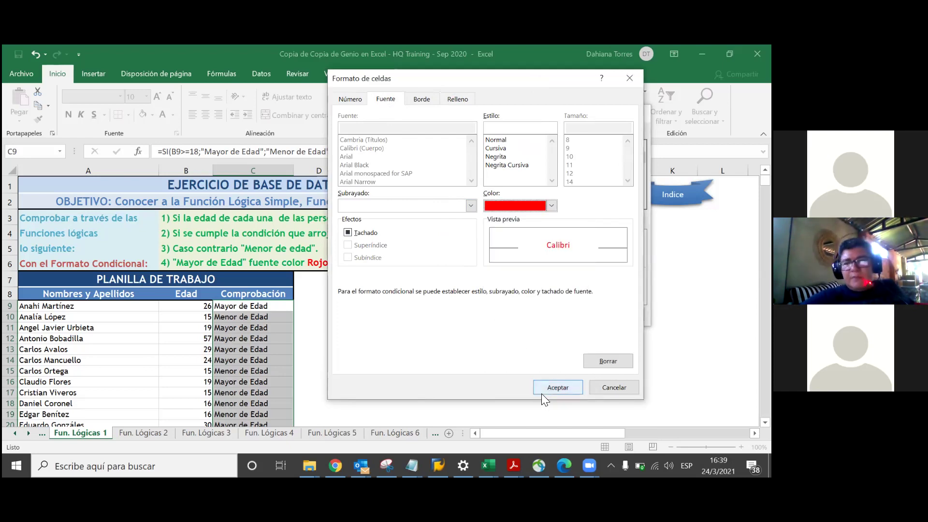
left_click(471, 206)
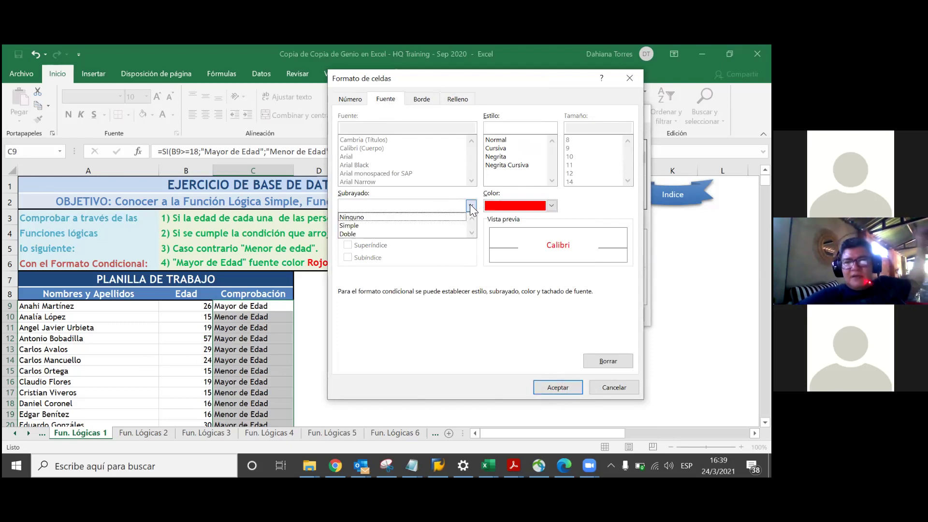
left_click(471, 206)
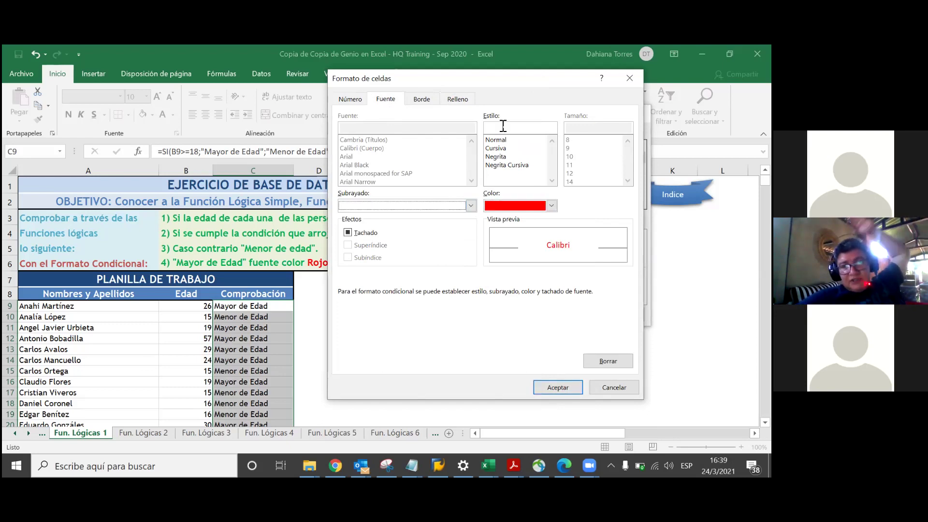
left_click(498, 156)
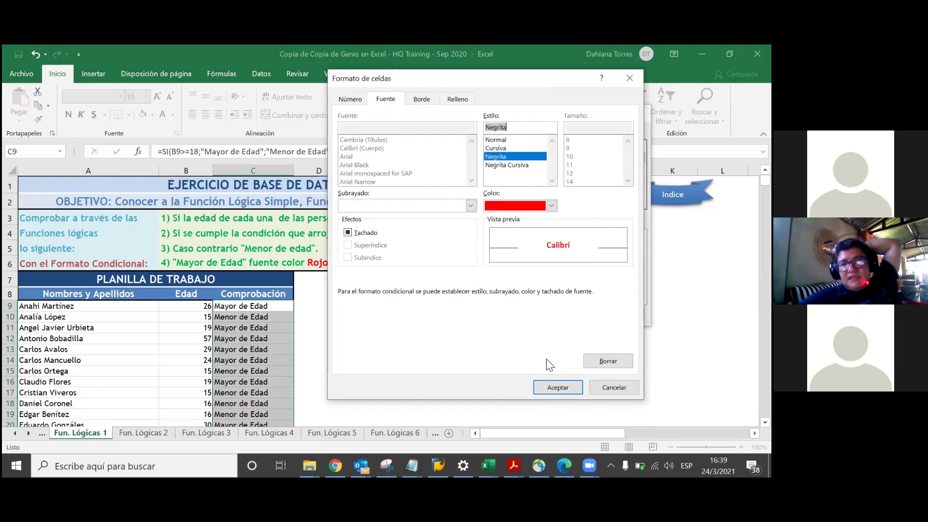
left_click(547, 388)
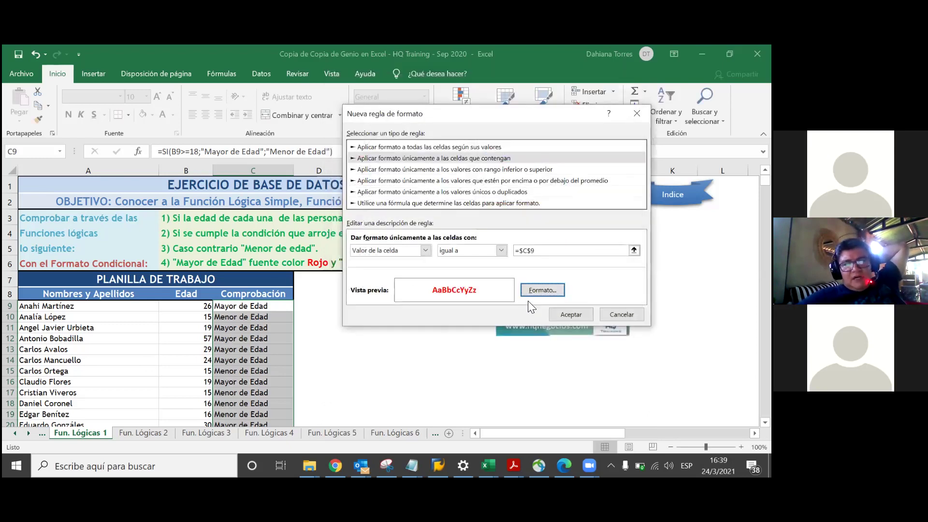
left_click(554, 317)
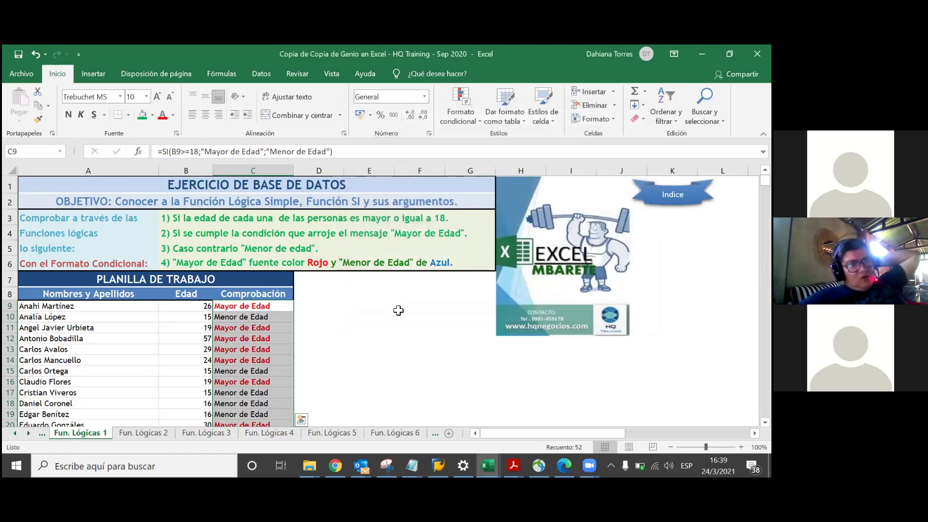
- Select the Comprobación results C9:C60 from the first result downward
left_click(262, 318)
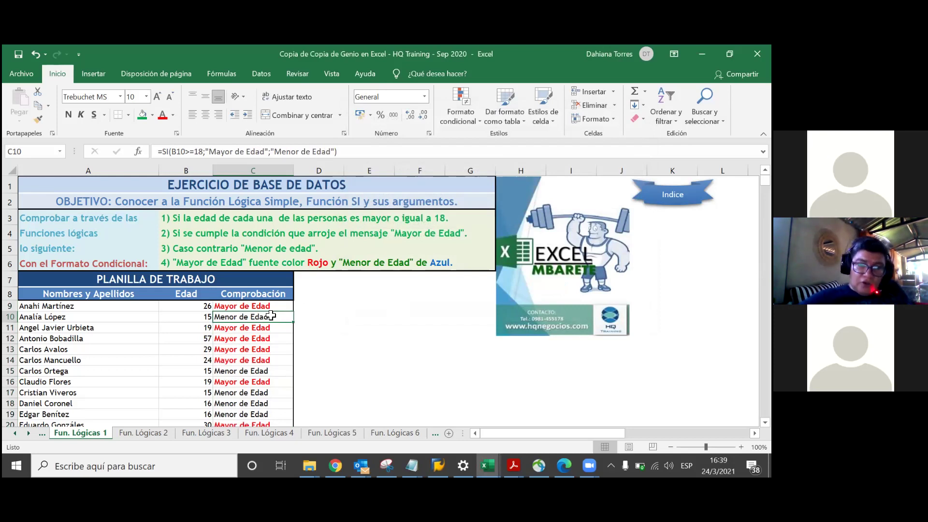
left_click(273, 305)
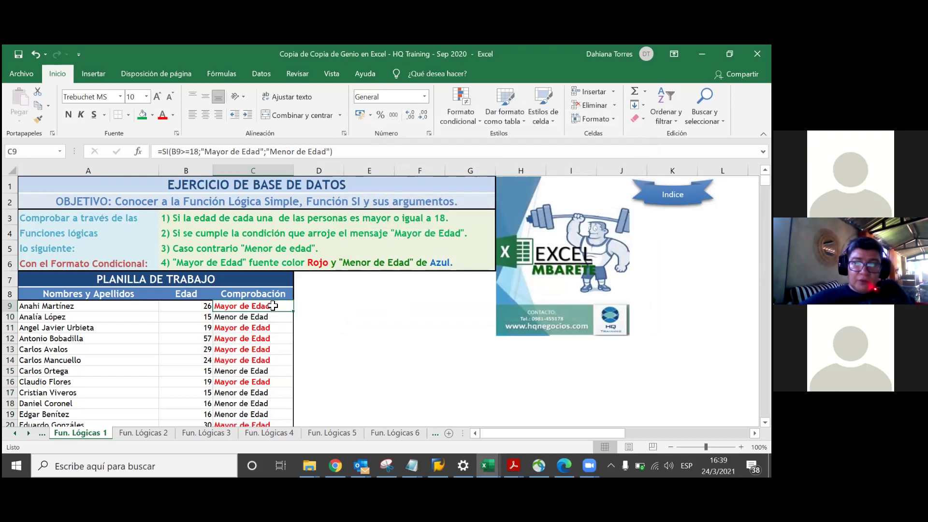
key("ctrl+shift+Down")
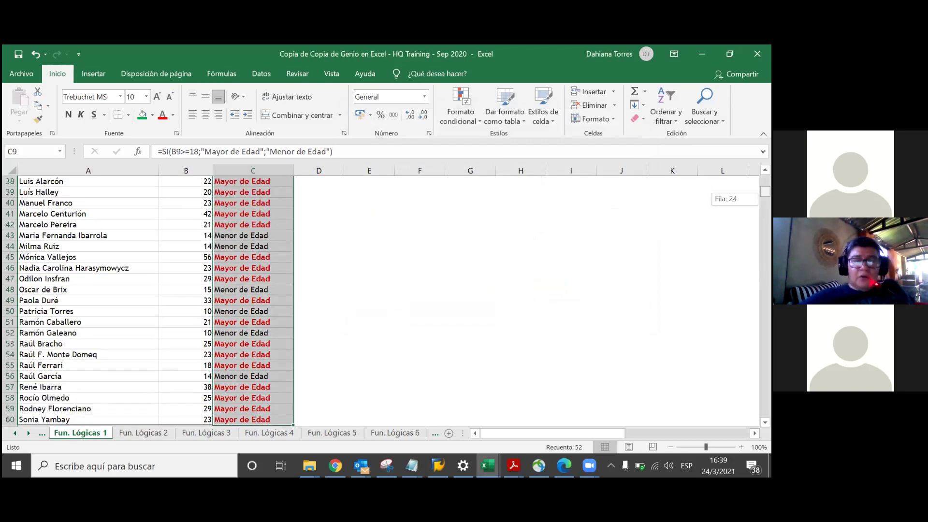
left_click_drag(765, 198, 765, 180)
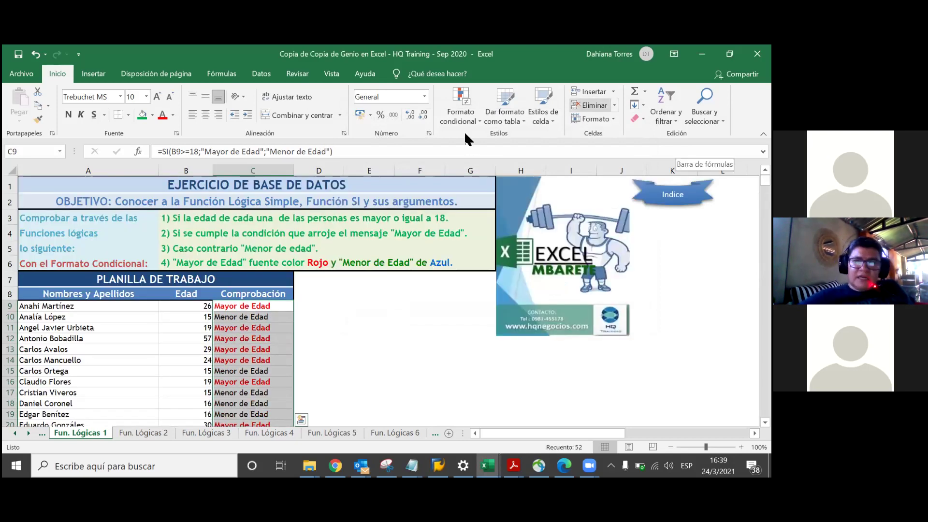
- Start a new rule matching cells whose specific text contains =$C$10 (Menor de Edad)
left_click(472, 120)
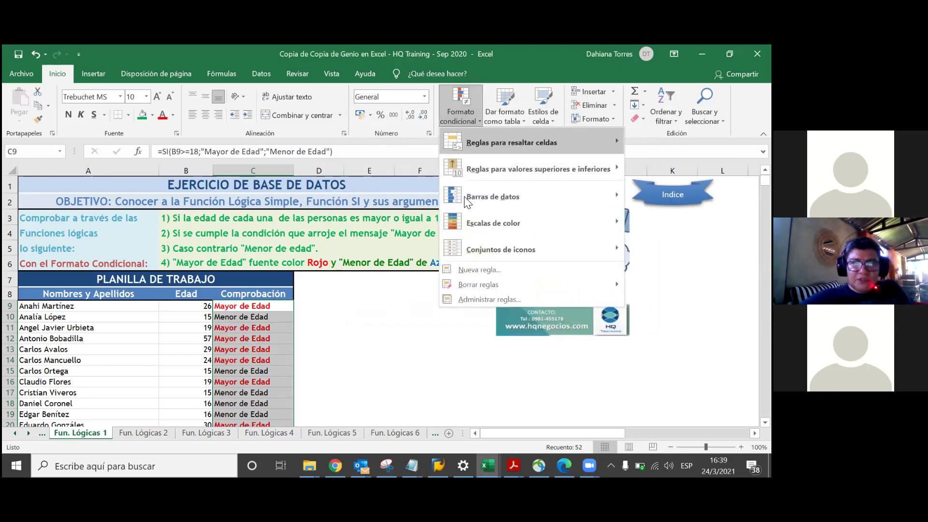
left_click(479, 270)
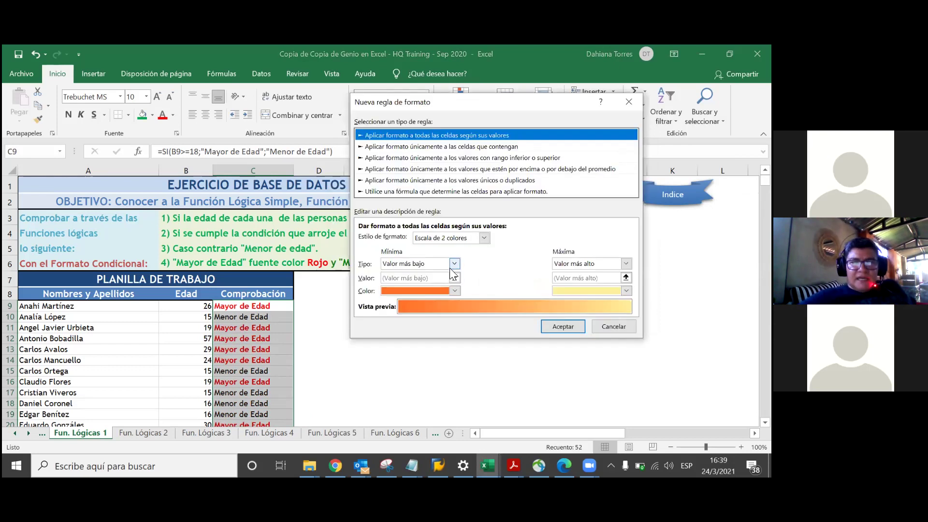
left_click(429, 147)
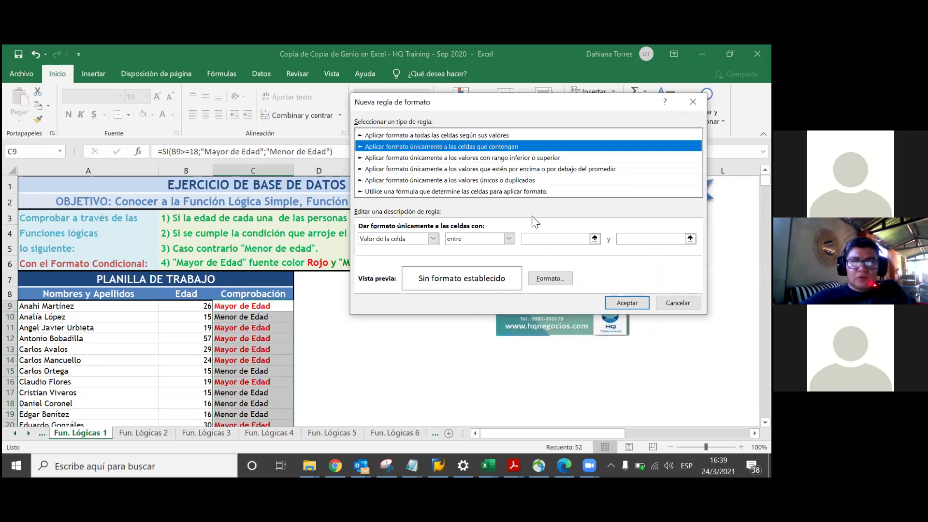
left_click(508, 239)
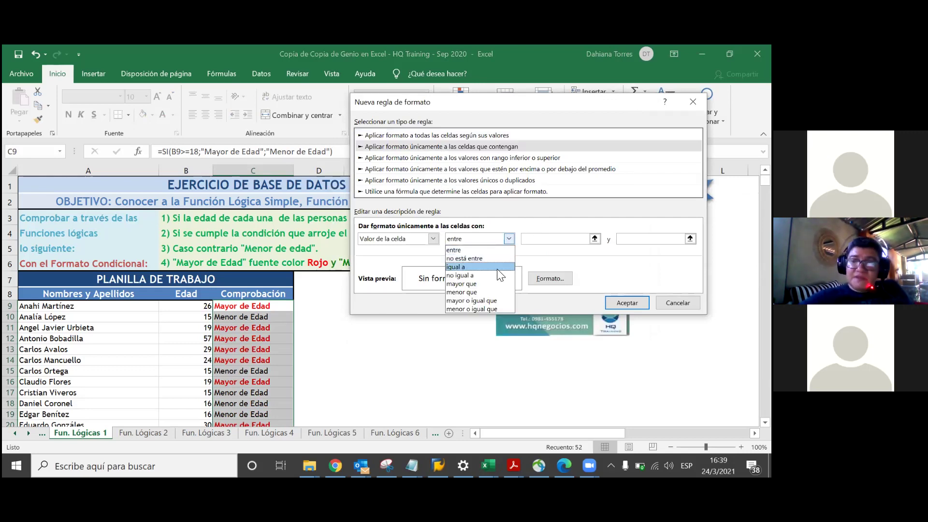
left_click(497, 268)
left_click(433, 239)
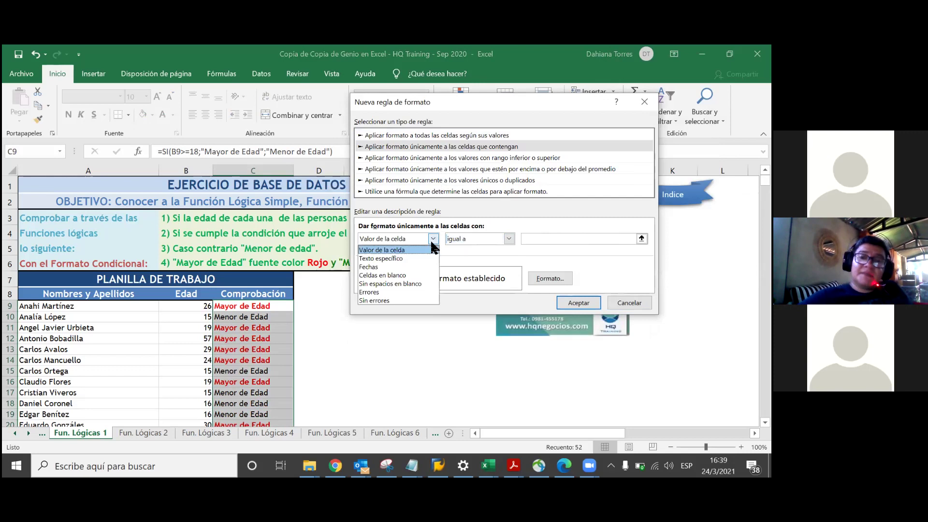
left_click(407, 260)
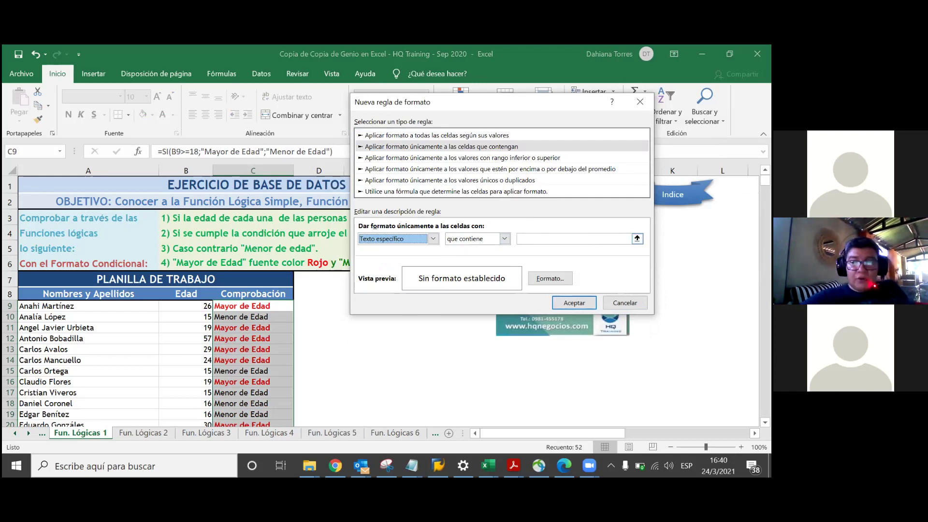
left_click(636, 238)
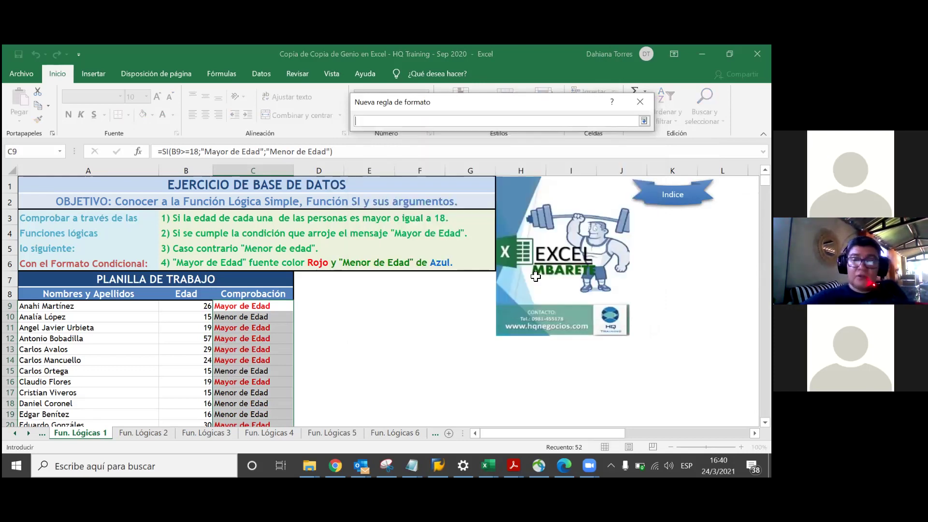
left_click(256, 315)
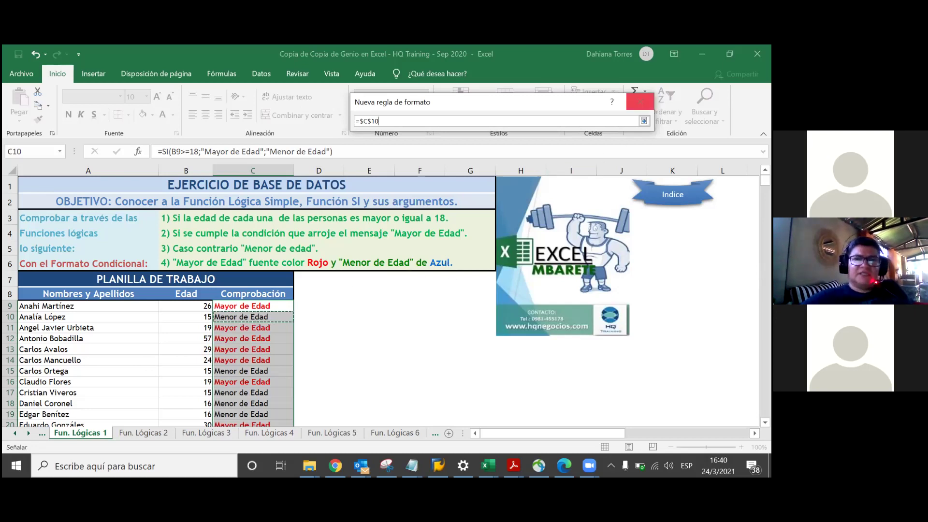
left_click(644, 121)
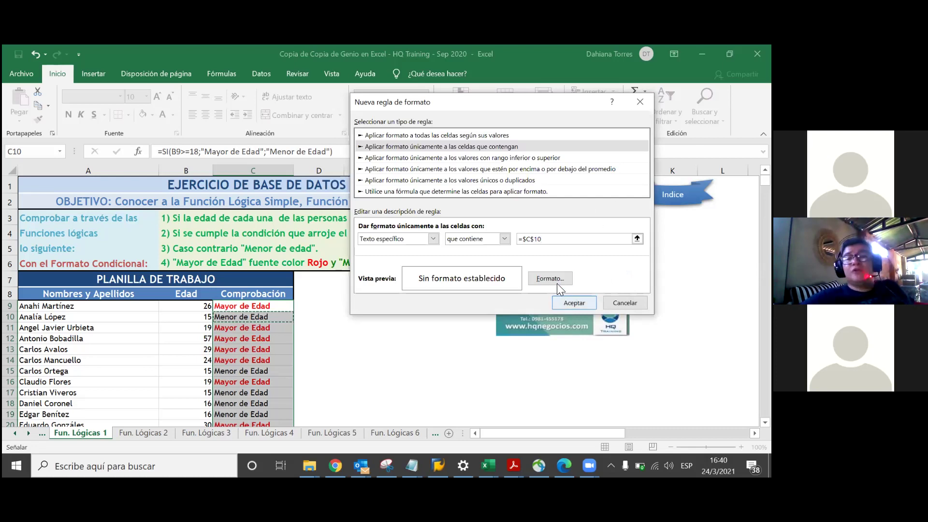
- Format the Menor de Edad rule with a bold blue font and apply it
left_click(554, 281)
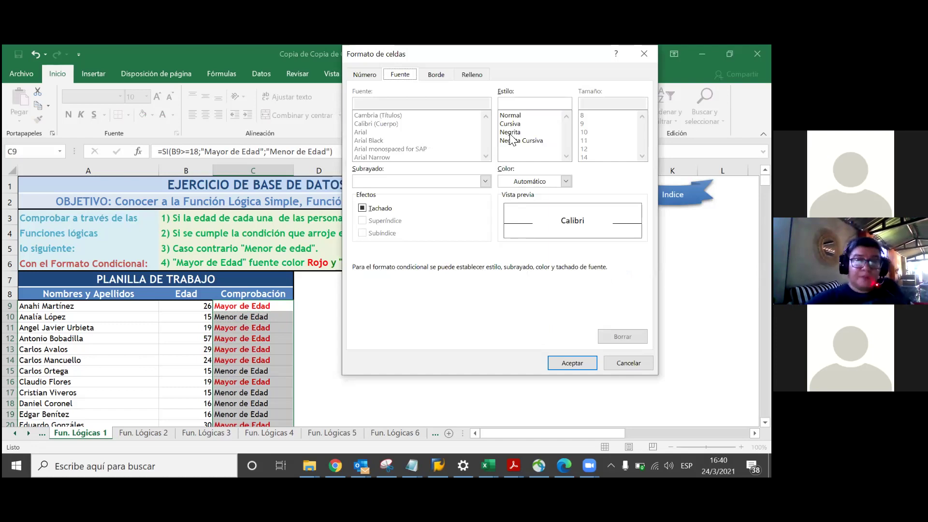
left_click(509, 134)
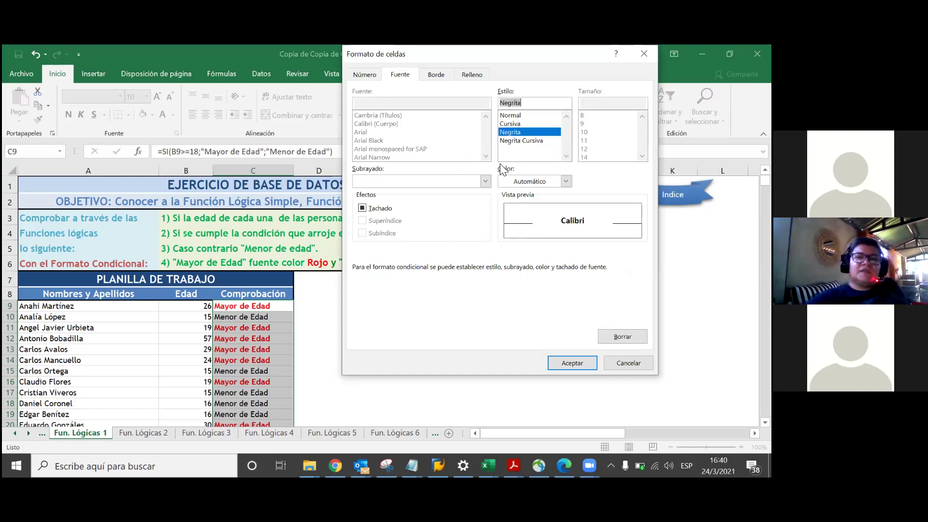
left_click(564, 182)
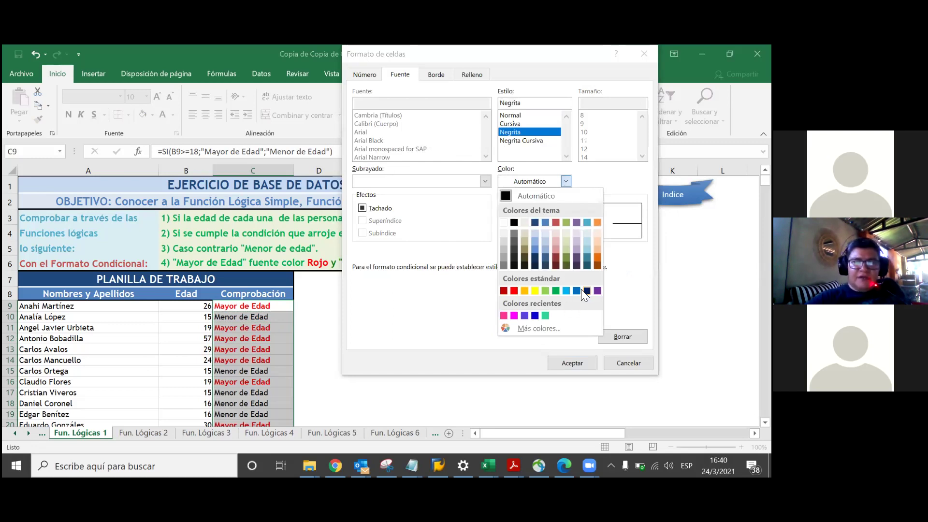
left_click(576, 290)
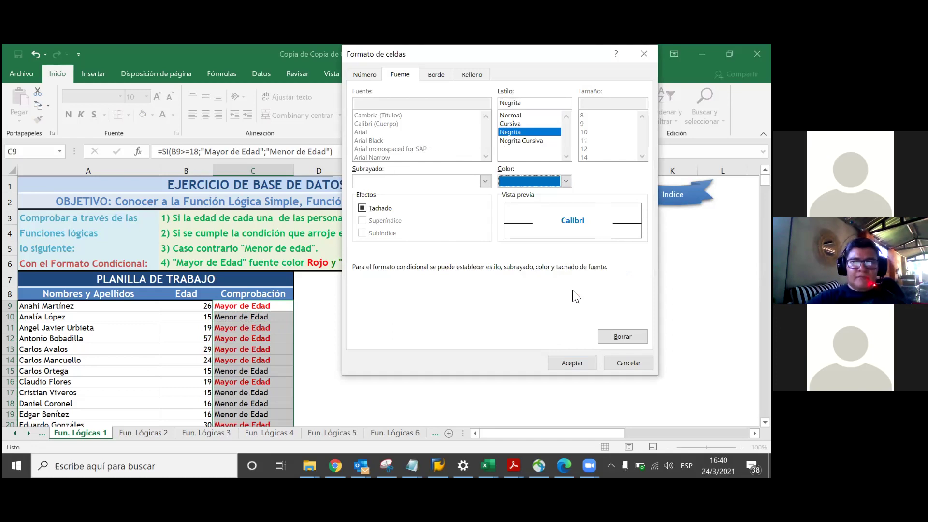
left_click(566, 362)
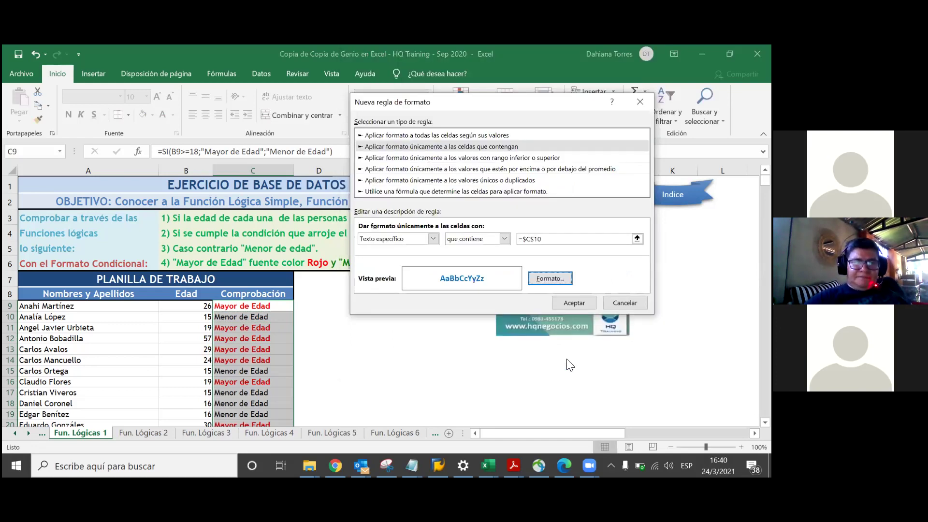
left_click(561, 303)
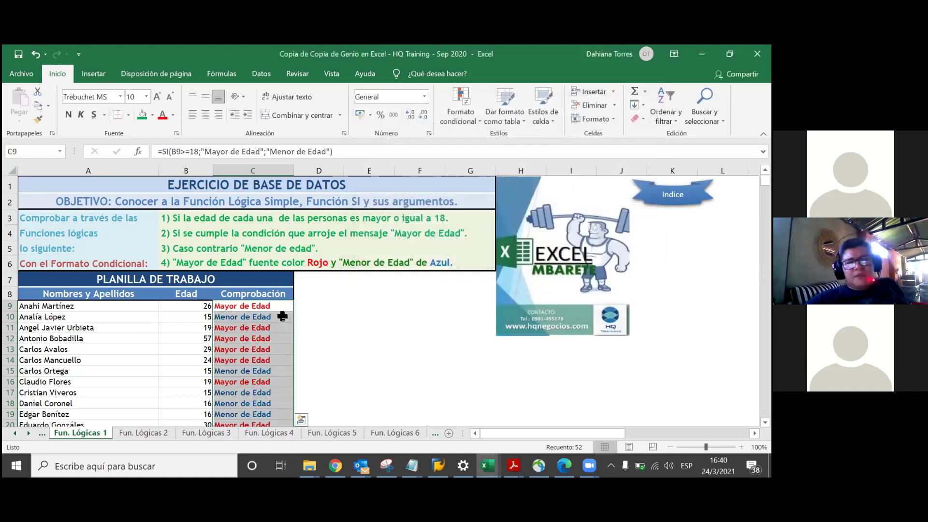
left_click(276, 317)
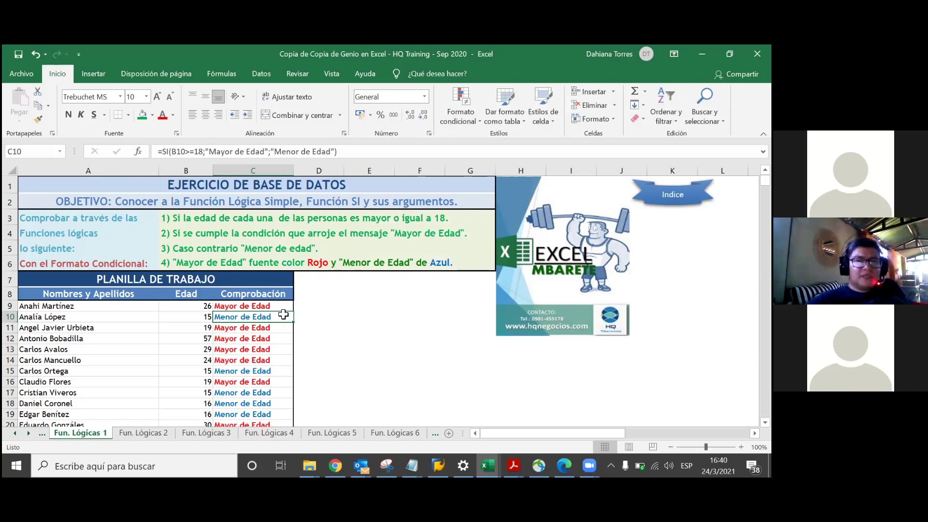
left_click(276, 307)
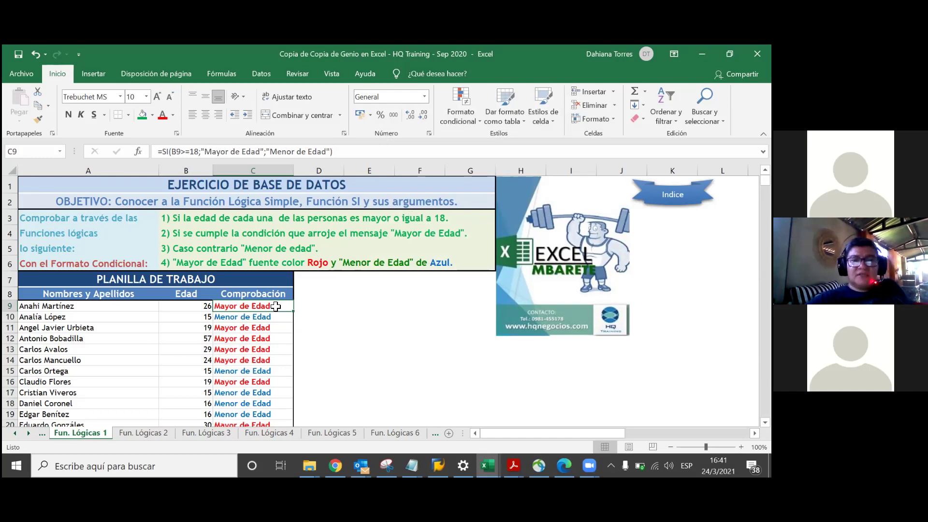
left_click(245, 320)
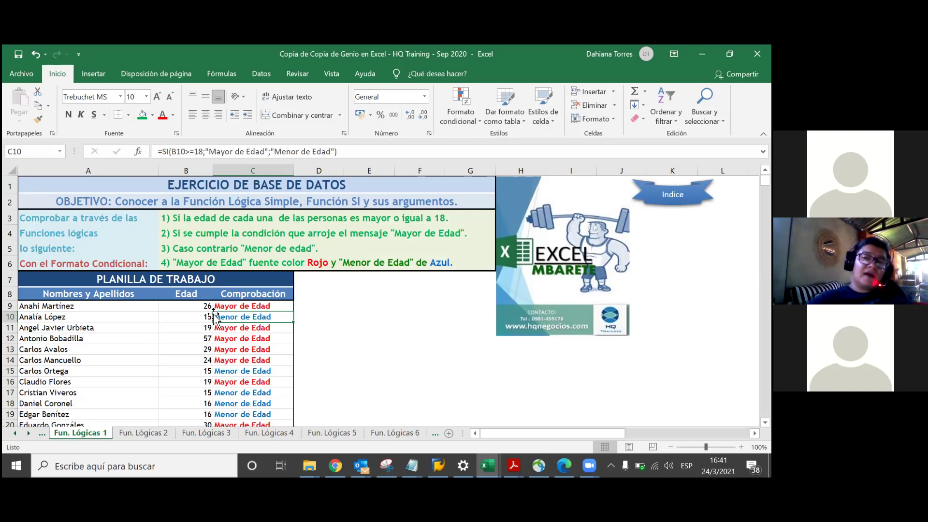
left_click(118, 303)
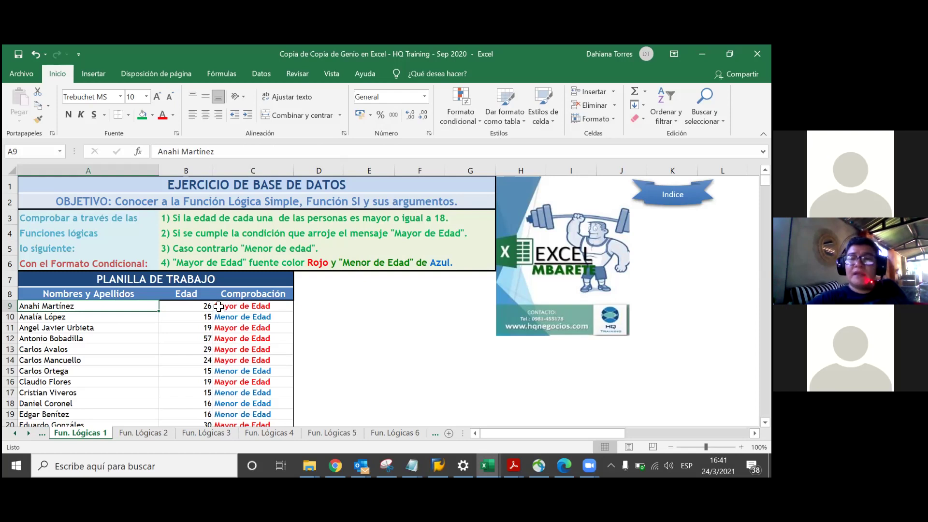
left_click(192, 306)
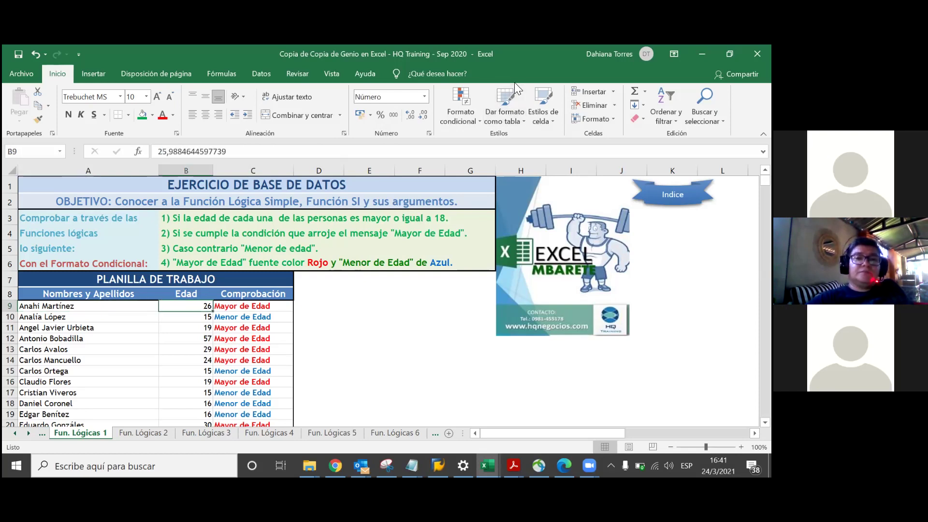
- Sort only the selected ages ascending, without expanding the selection
key("ctrl+shift+Down")
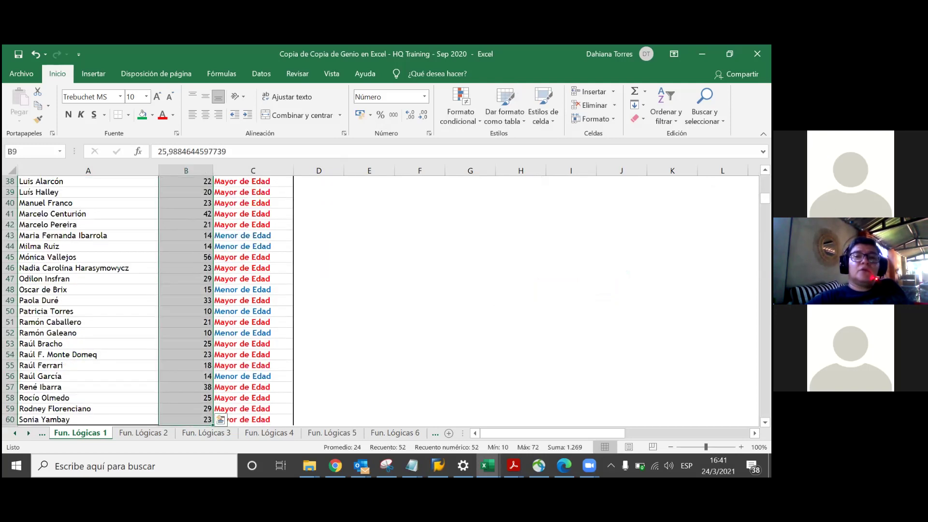
left_click(666, 116)
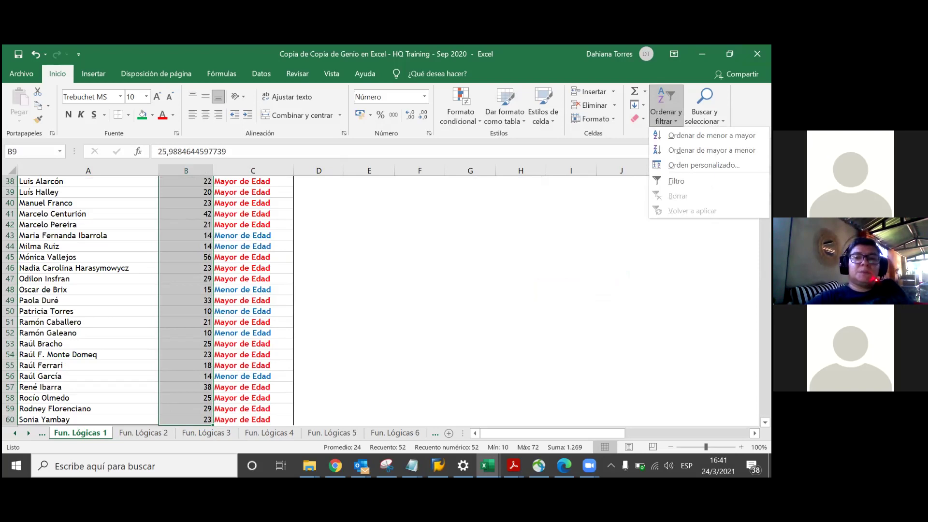
left_click(710, 135)
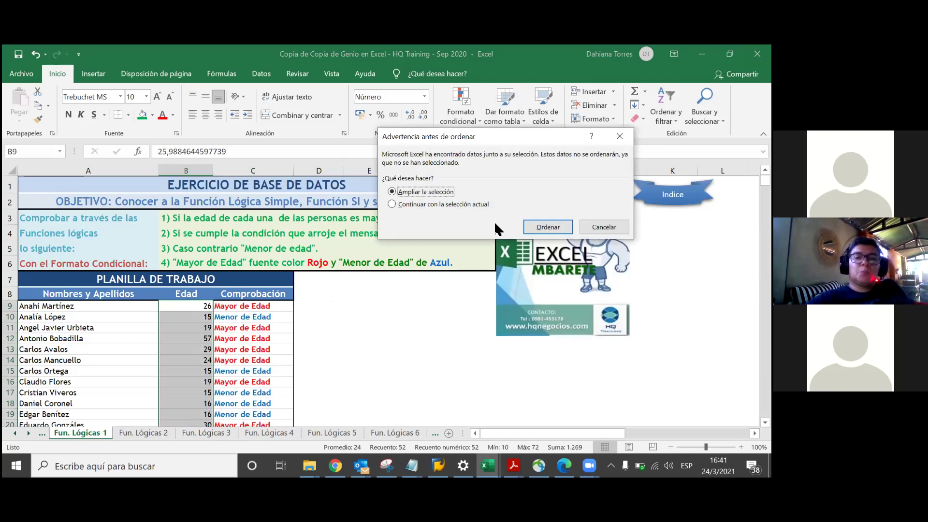
left_click(459, 203)
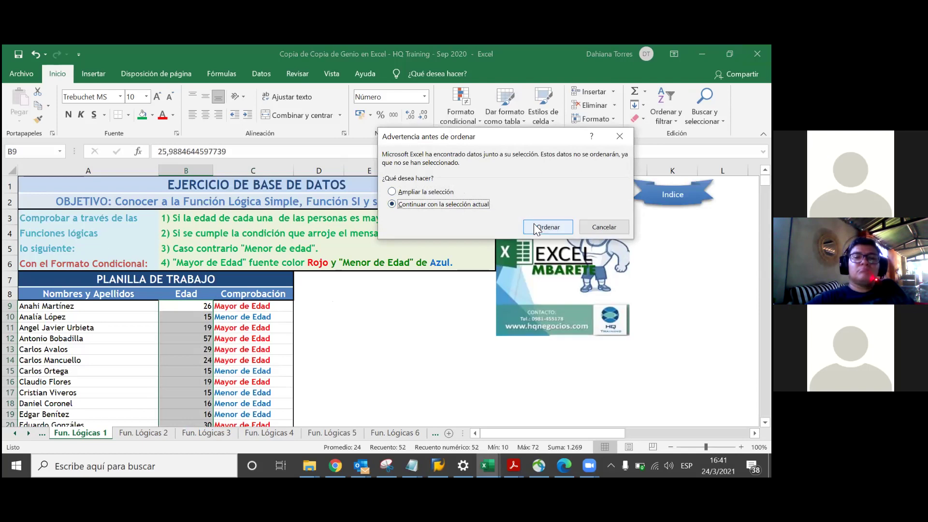
left_click(553, 224)
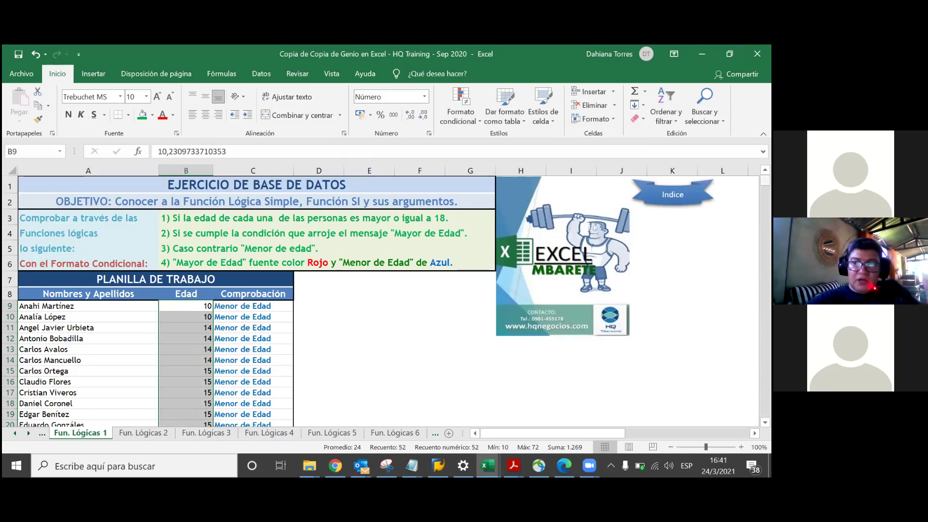
- Undo that sort and retry the age sort with the selection expanded
key("ctrl+z")
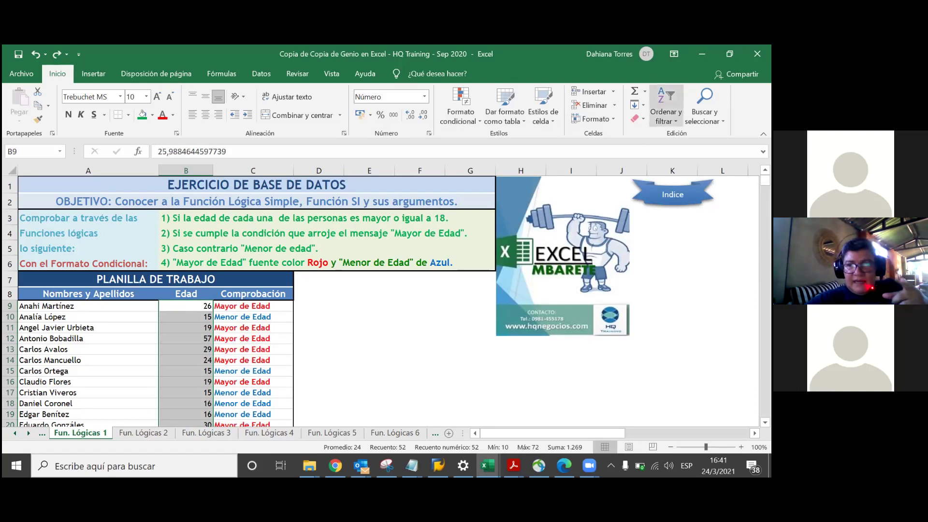
left_click(666, 113)
left_click(708, 135)
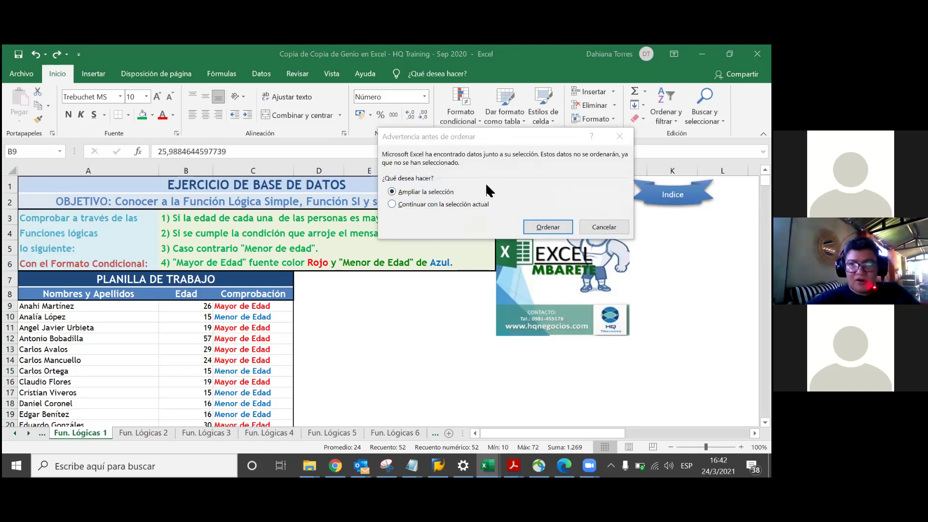
left_click(538, 226)
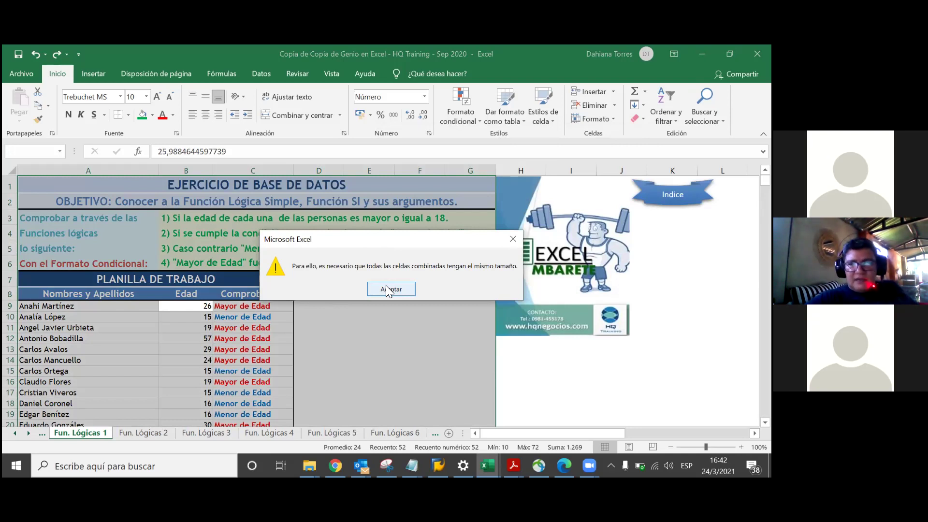
- Dismiss the merged-cells warning, try a custom sort on the names column, then cancel it
left_click(387, 288)
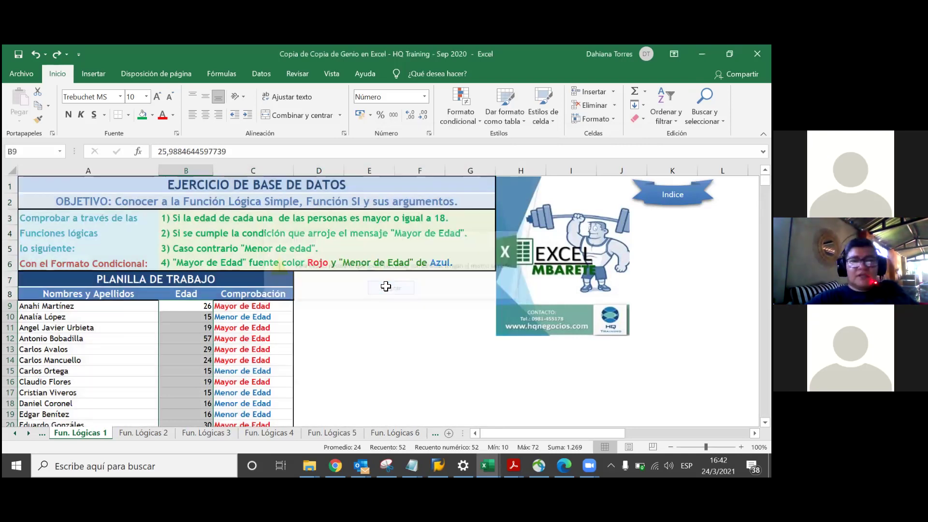
left_click(186, 307)
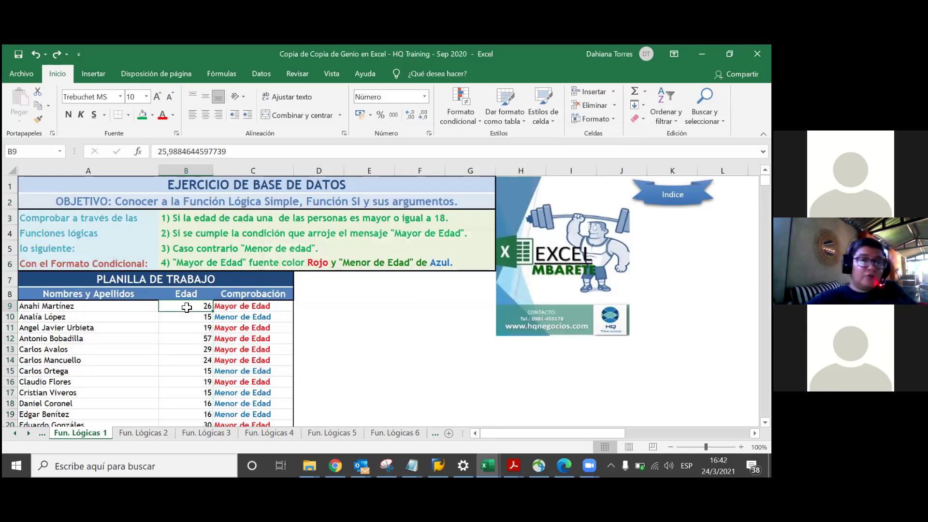
left_click(122, 304)
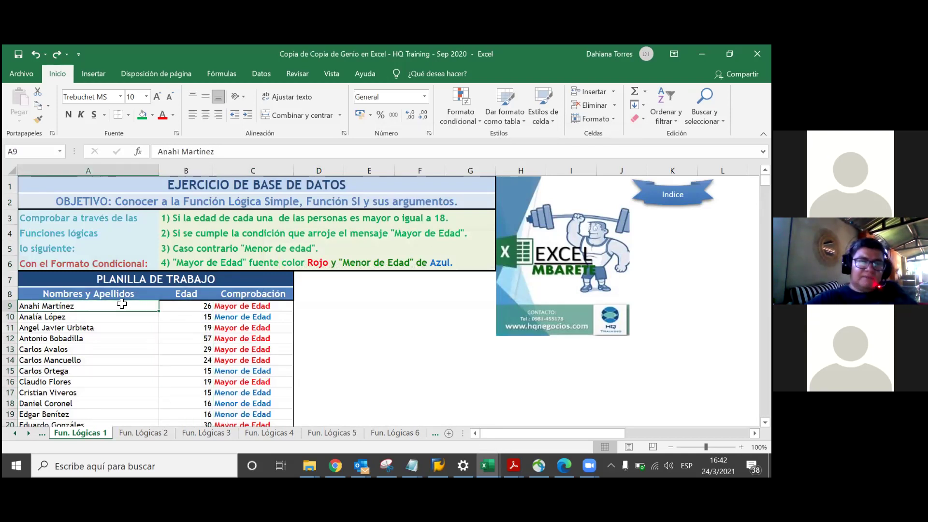
key("ctrl+shift+Down")
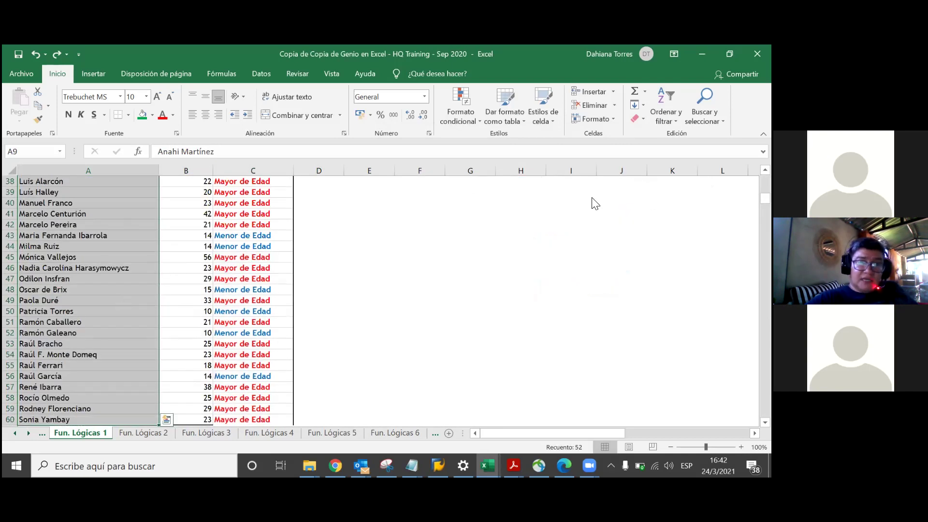
left_click(666, 111)
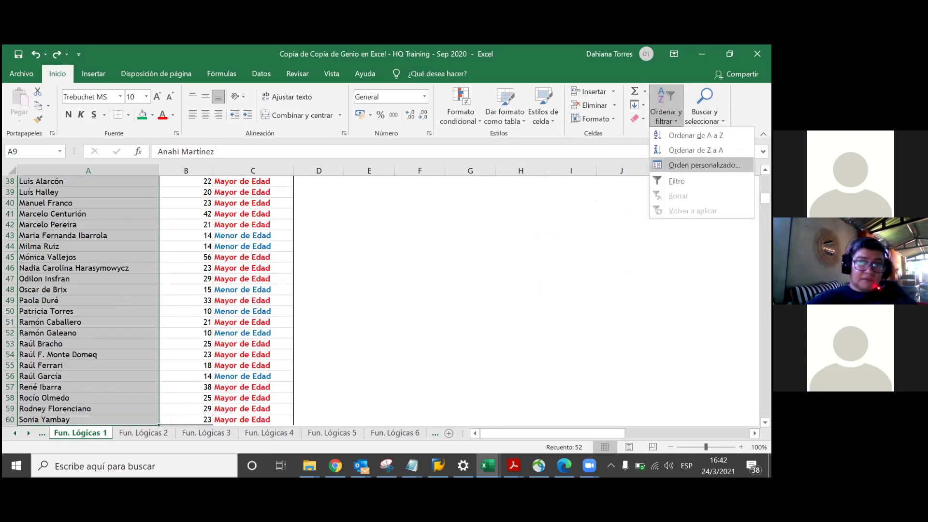
left_click(704, 164)
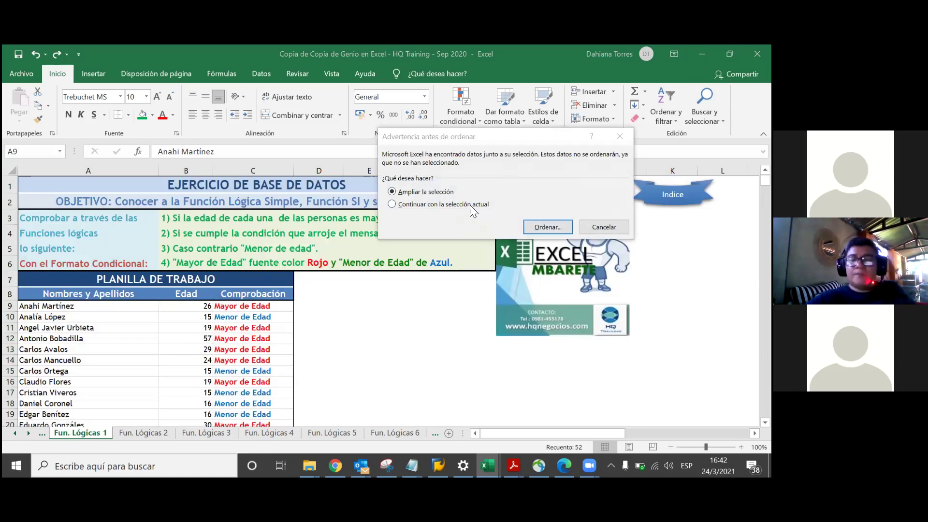
left_click(611, 137)
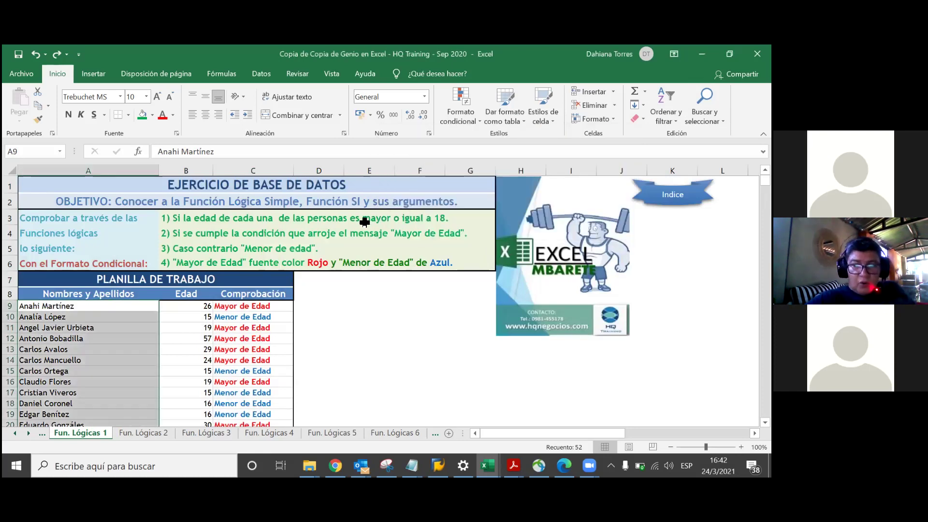
- Select the whole table A8:C60, from the Nombres y Apellidos header through row 60
left_click(86, 305)
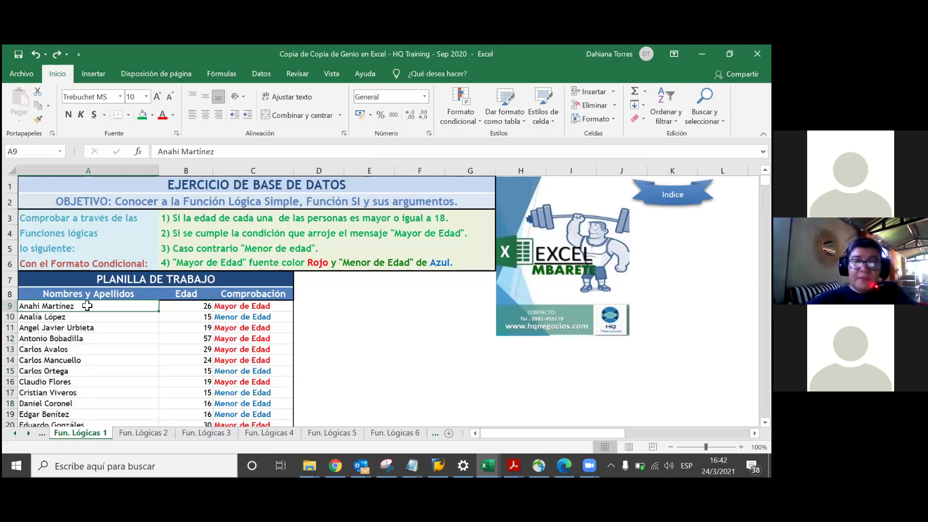
key("shift+Right")
key("shift+Right")
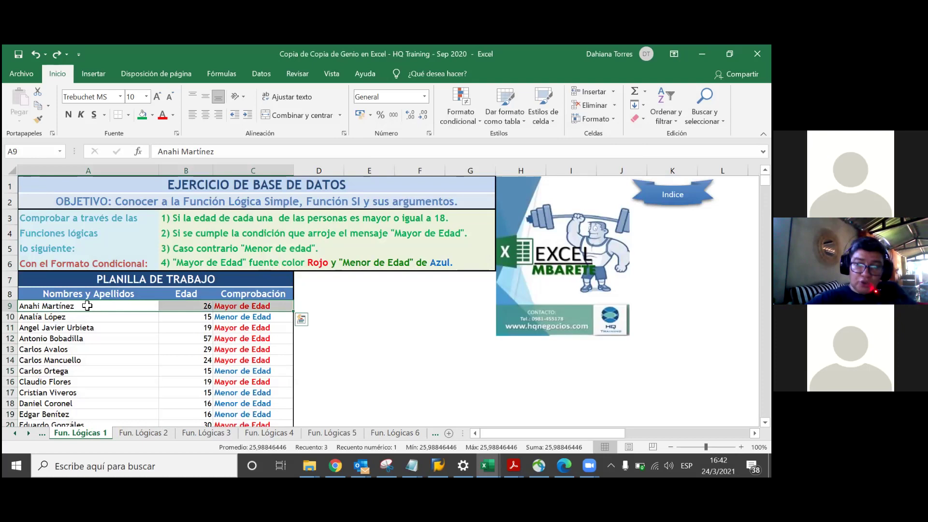
key("ctrl+shift+Down")
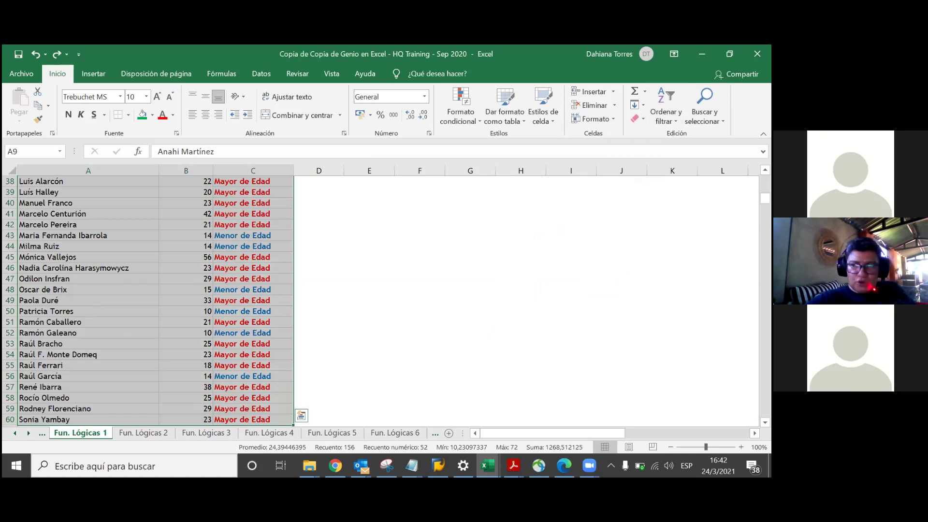
left_click_drag(764, 198, 765, 180)
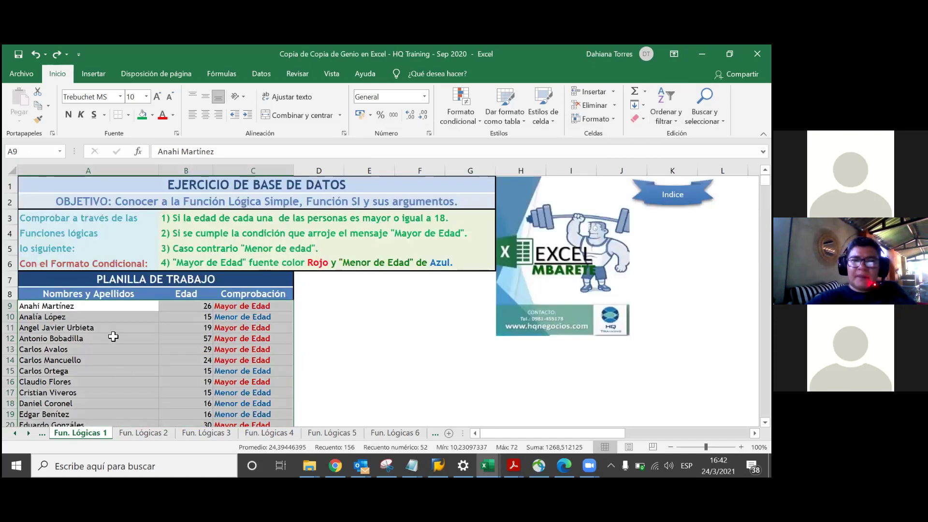
left_click(76, 293)
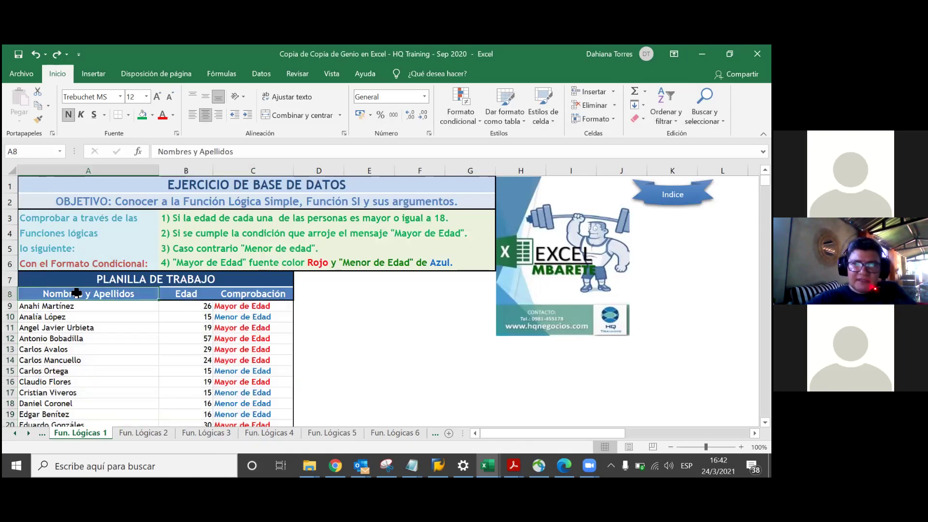
key("ctrl+shift+Right")
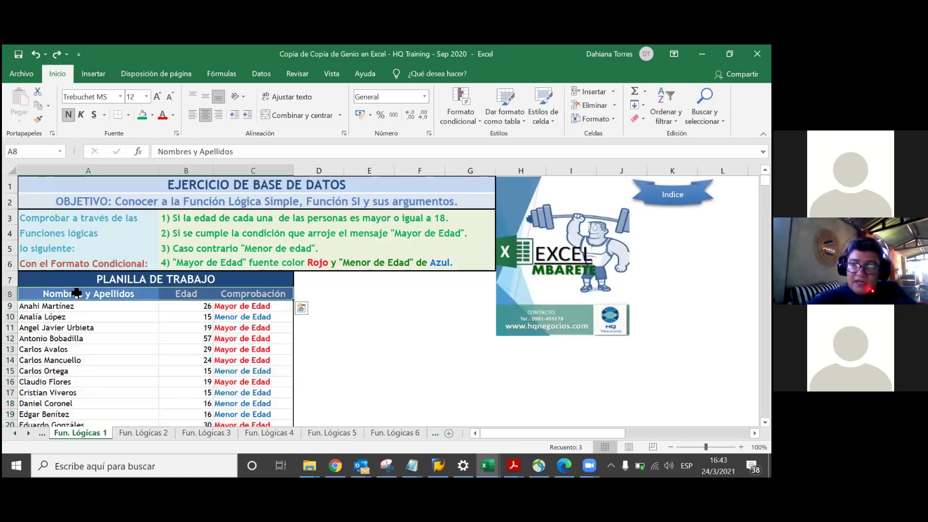
key("ctrl+shift+Down")
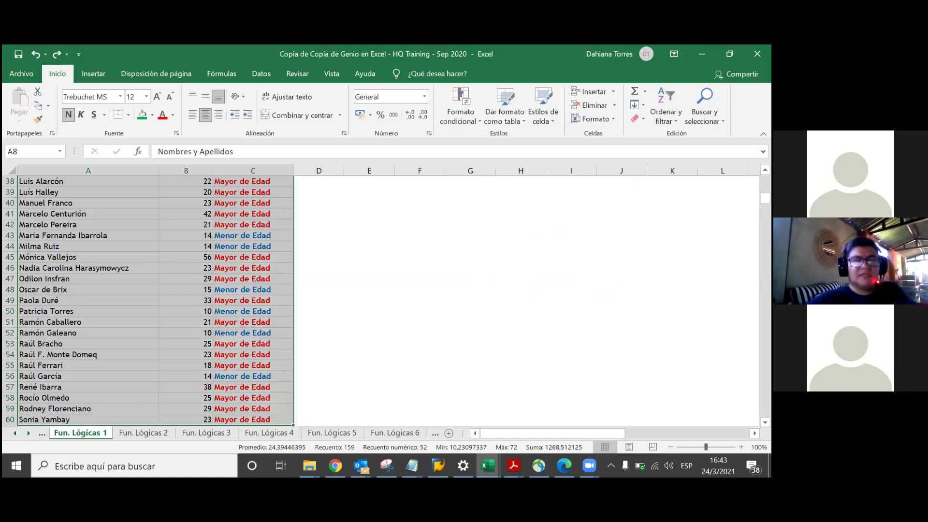
left_click_drag(765, 198, 765, 180)
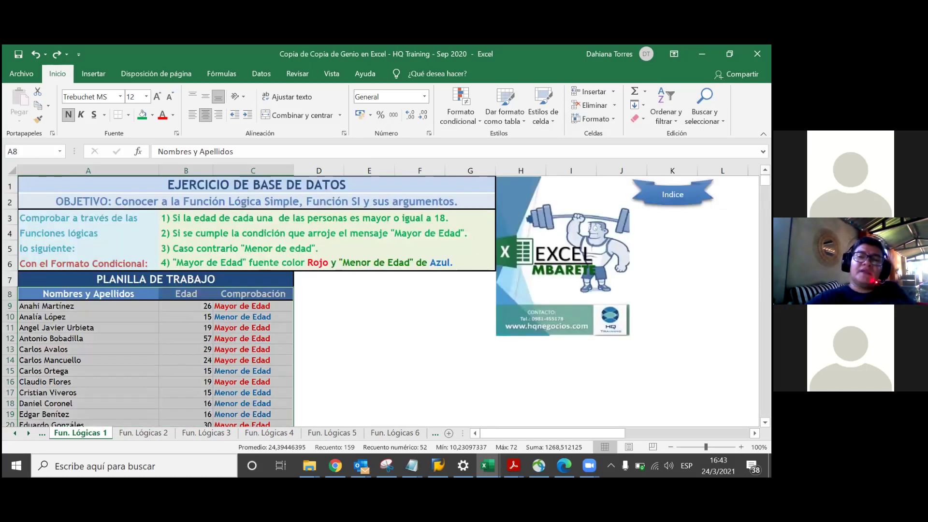
- Custom-sort the table by Edad from smallest to largest
left_click(666, 116)
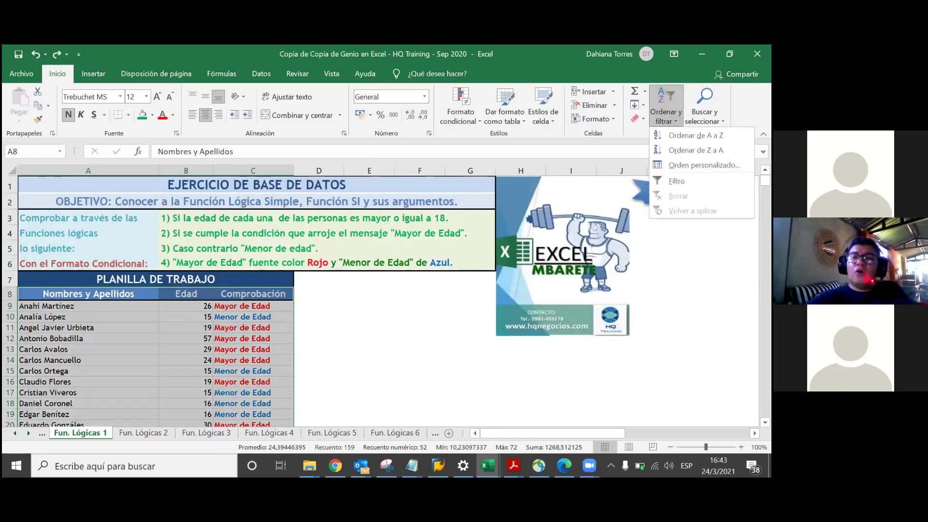
left_click(677, 163)
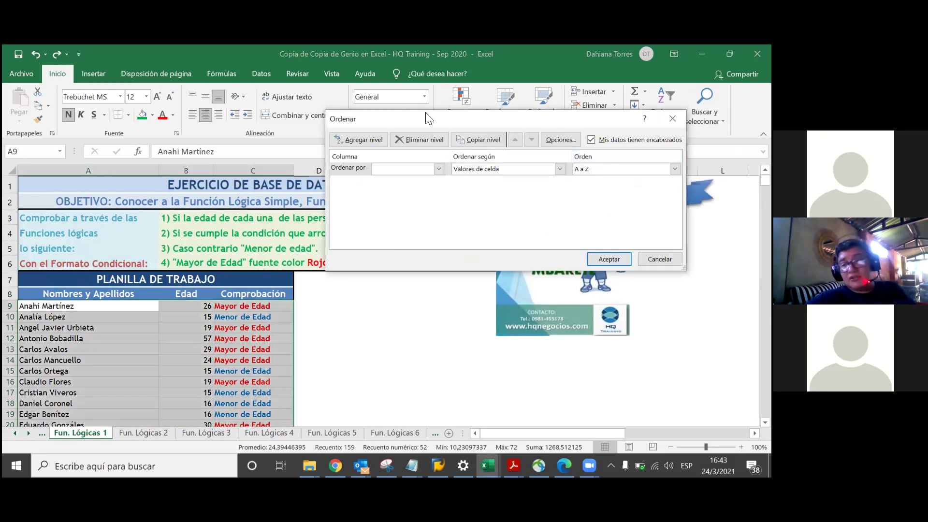
left_click(438, 168)
left_click(422, 189)
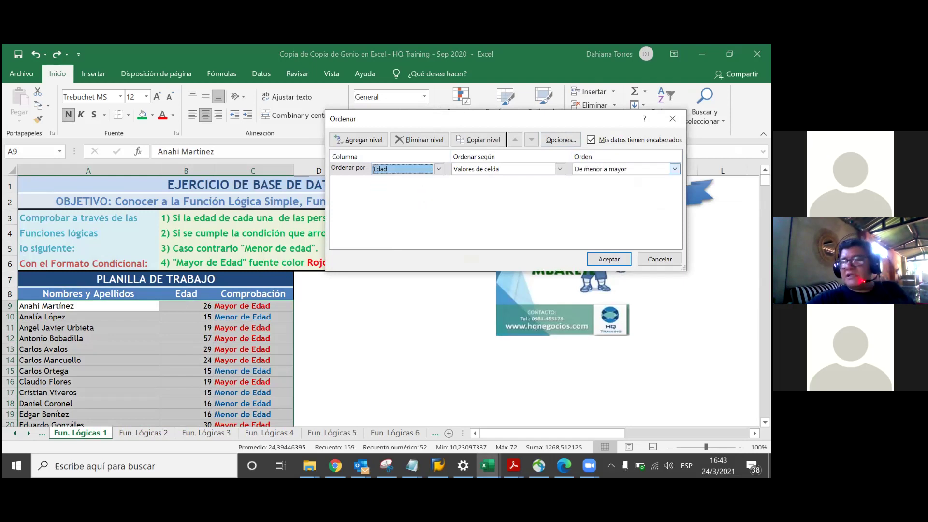
left_click(604, 258)
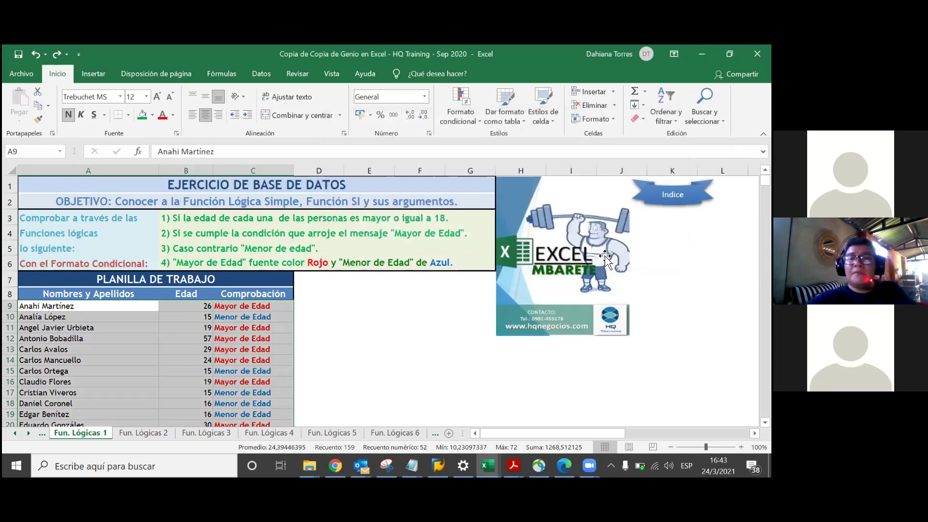
left_click(182, 308)
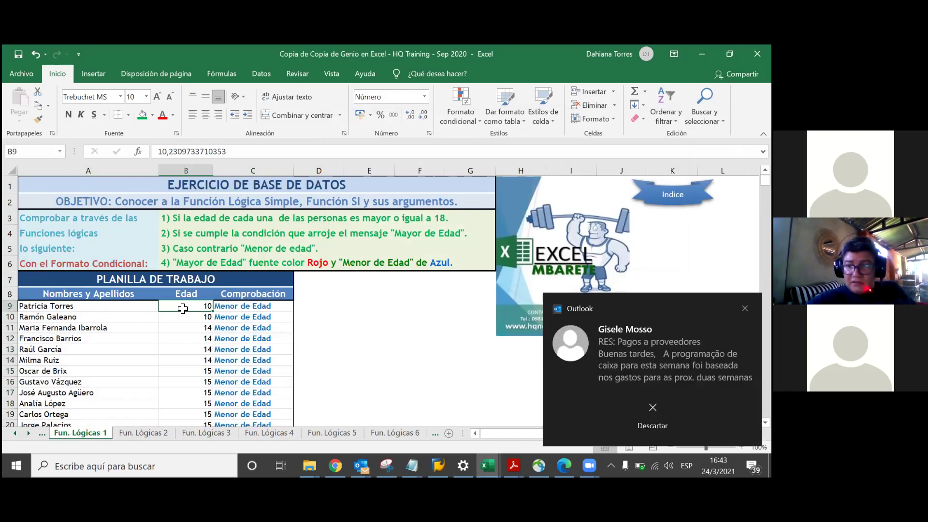
key("Down")
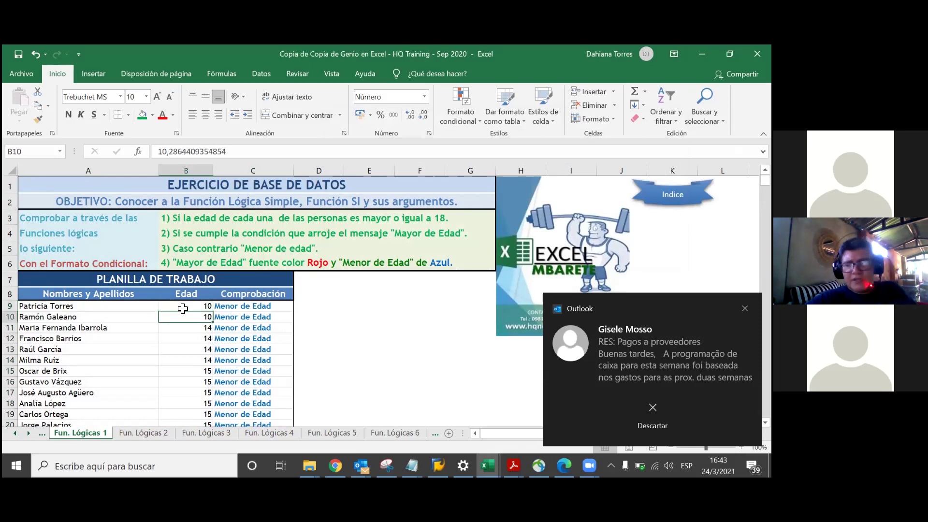
key("Down")
key("Down")
key("Down")
key("Down")
key("Down")
key("Down")
key("Down")
key("Down")
key("Down")
key("Down")
key("Down")
key("Down")
key("Down")
key("Down")
key("Down")
key("Down")
key("Down")
key("Down")
key("Down")
key("Down")
key("Down")
key("Down")
key("Down")
key("Down")
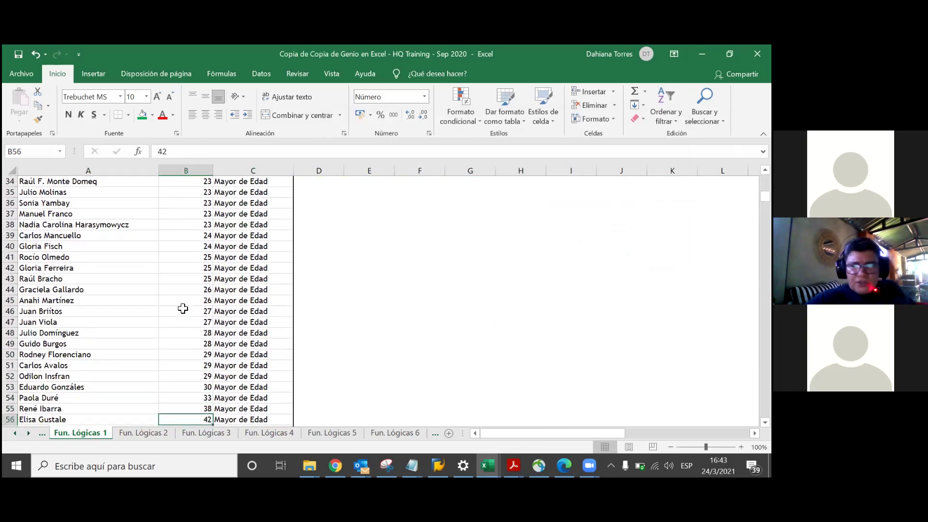
key("Down")
key("Down")
key("Down")
key("Down")
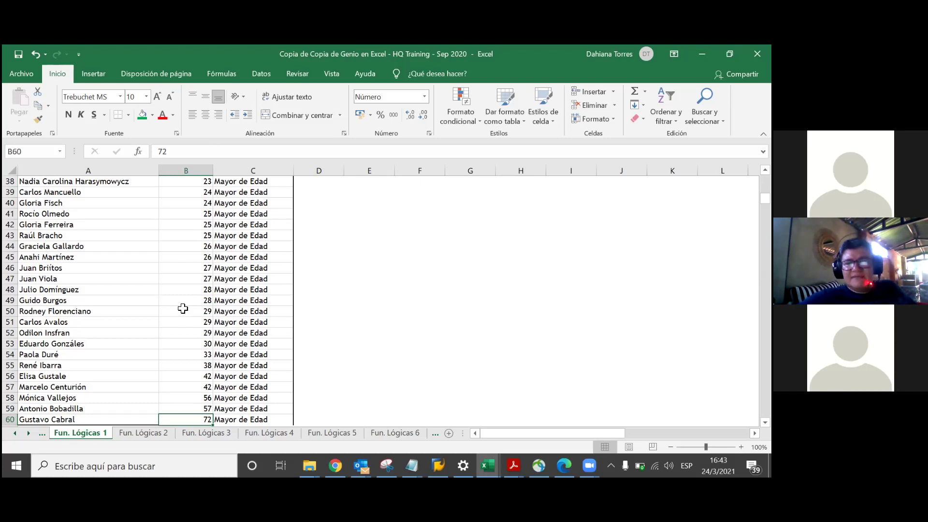
key("Down")
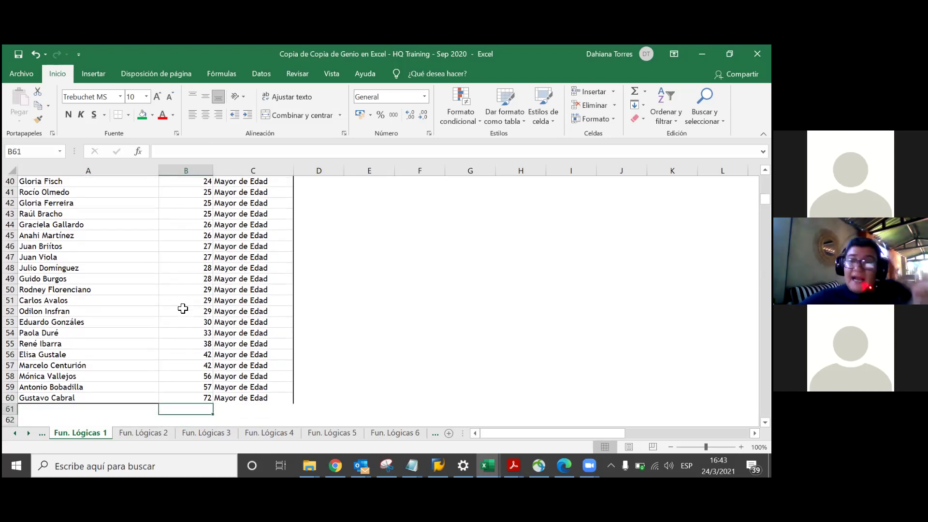
key("Up")
key("Up")
key("Up")
key("Up")
key("Up")
key("Up")
key("Up")
key("Up")
key("Up")
key("Up")
key("Up")
key("Up")
key("Up")
key("Down")
key("Down")
key("Down")
key("Down")
key("Down")
key("Down")
key("Down")
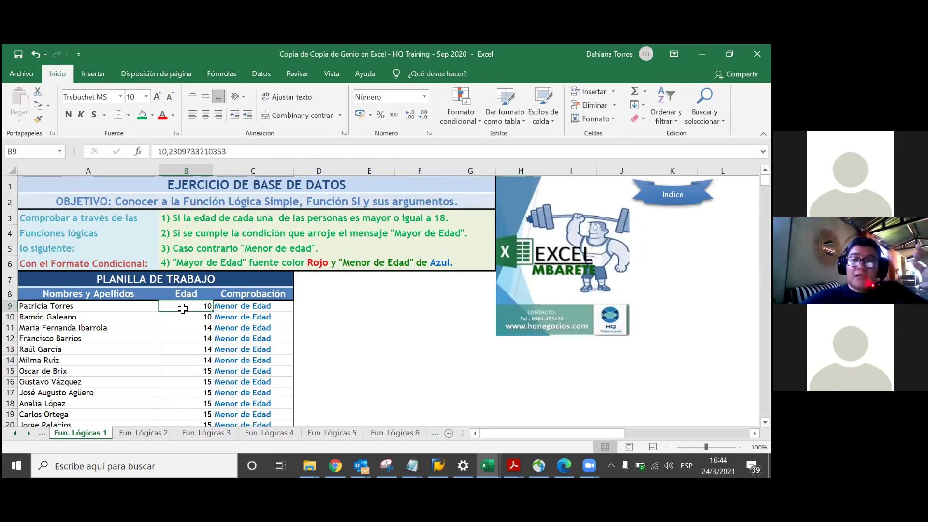
key("Return")
key("Down")
key("Down")
key("Down")
key("Down")
key("Down")
key("Down")
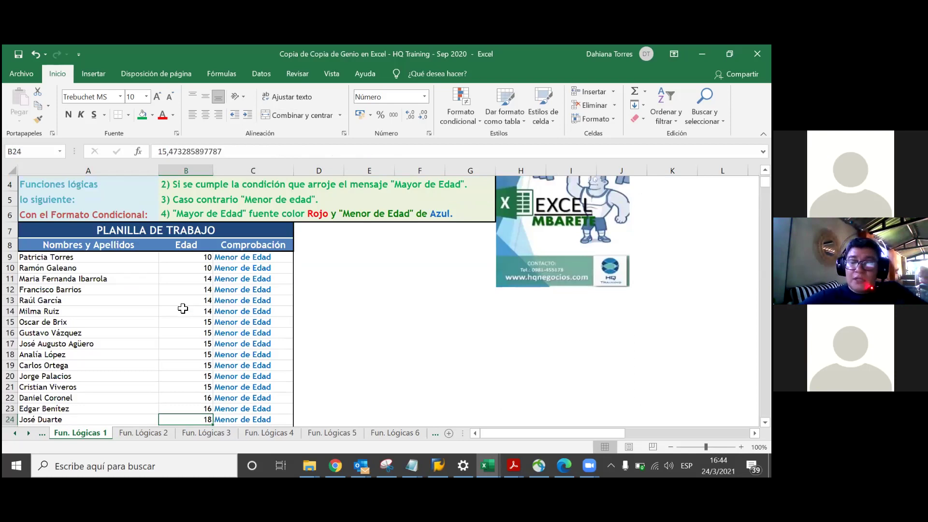
key("Down")
key("Down")
key("Down")
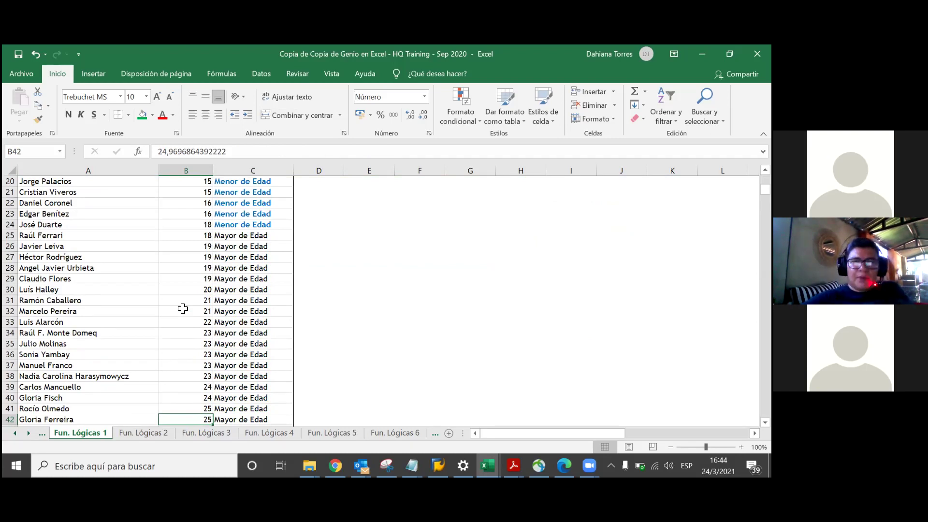
key("Up")
key("Up")
key("Up")
key("Up")
key("Up")
key("Up")
key("Up")
key("Up")
key("Up")
key("Up")
key("Up")
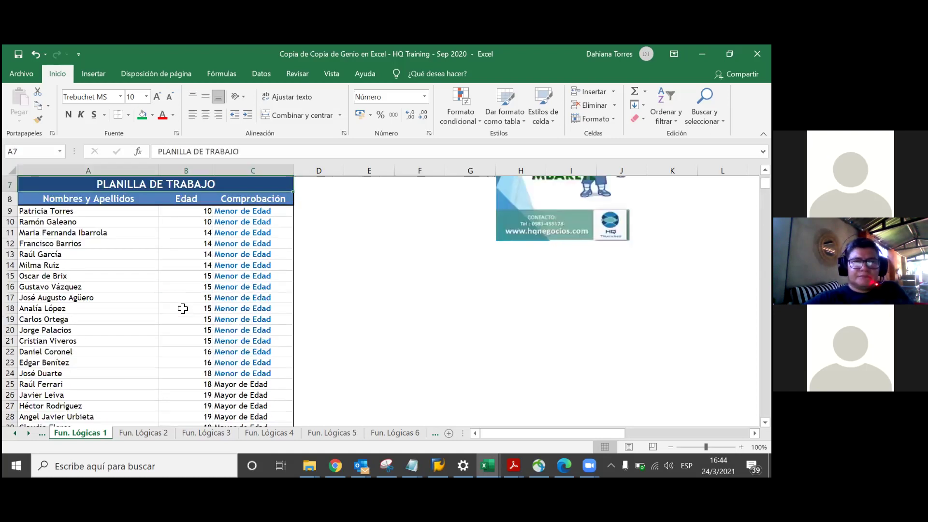
key("Up")
key("Up")
key("Up")
key("Down")
key("Down")
key("Down")
key("Down")
key("Up")
key("Up")
key("Up")
key("Right")
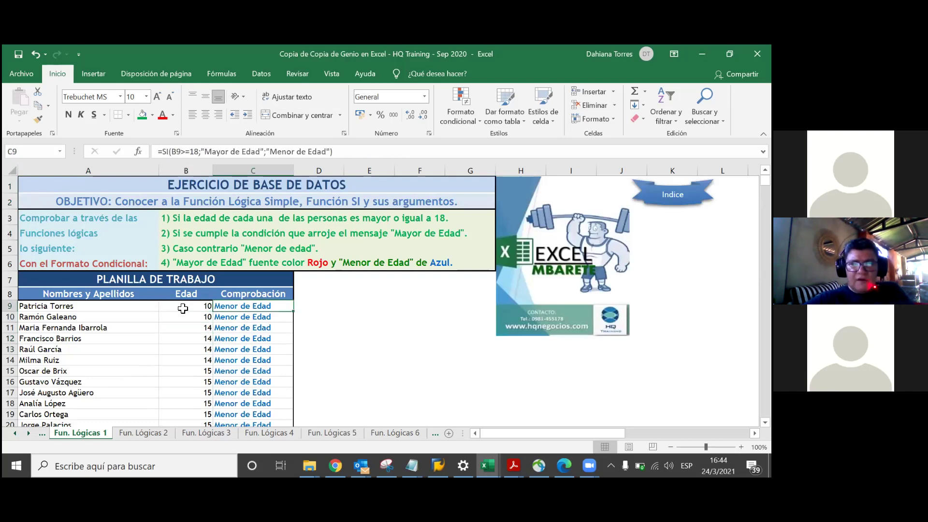
- Select C8 down to row 60 and open the conditional formatting Rules Manager
left_click(231, 296)
key("ctrl+shift+Down")
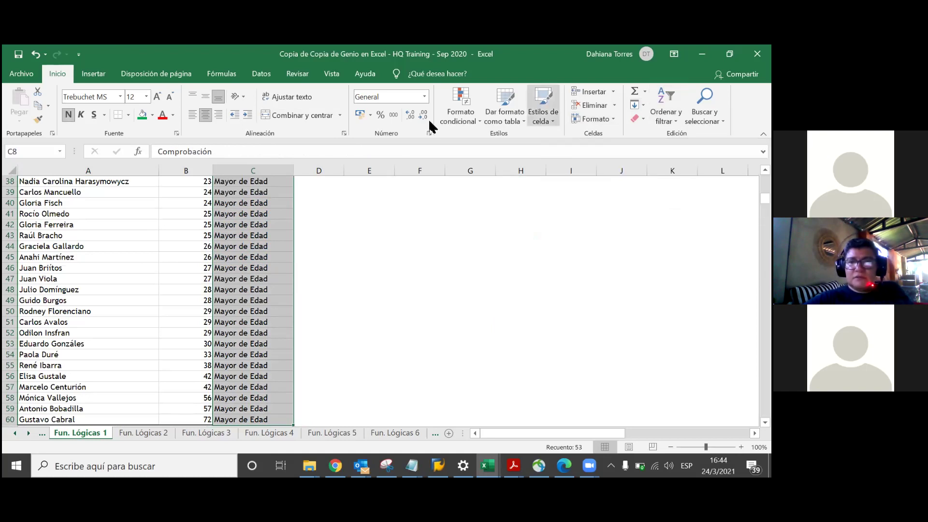
left_click(472, 121)
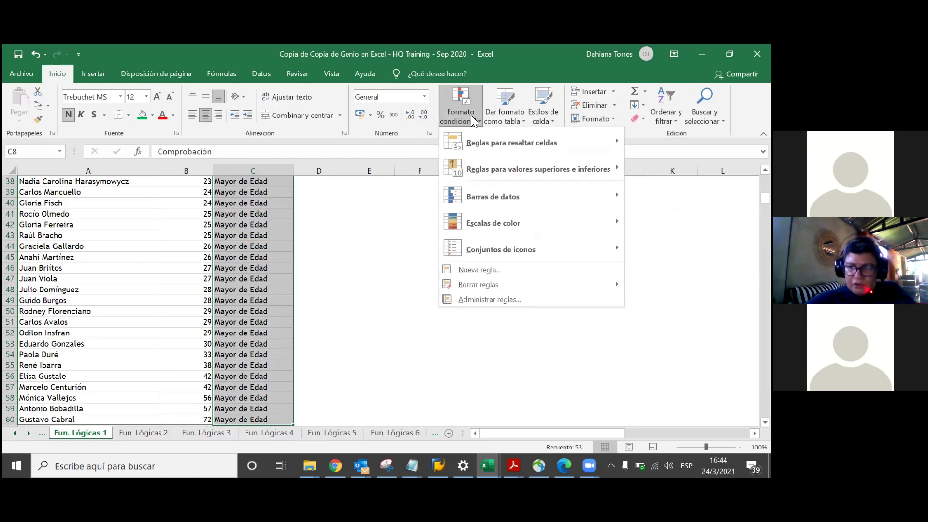
left_click(520, 299)
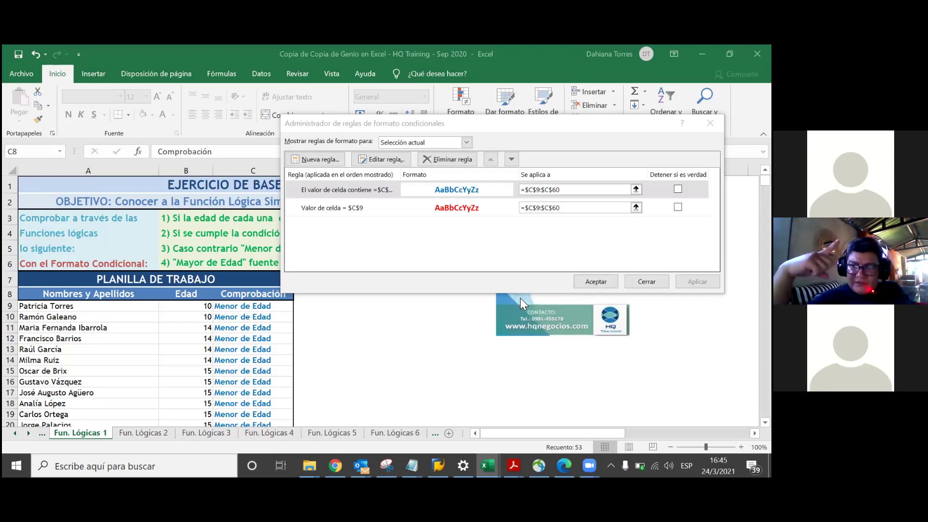
- Move the red 'Valor de celda = $C$9' rule above the blue rule and apply the change
left_click(342, 208)
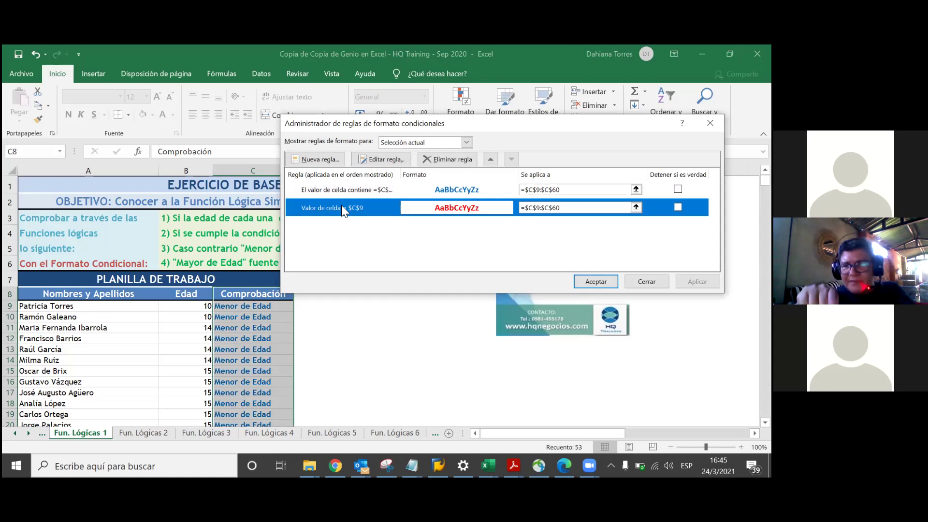
left_click(491, 159)
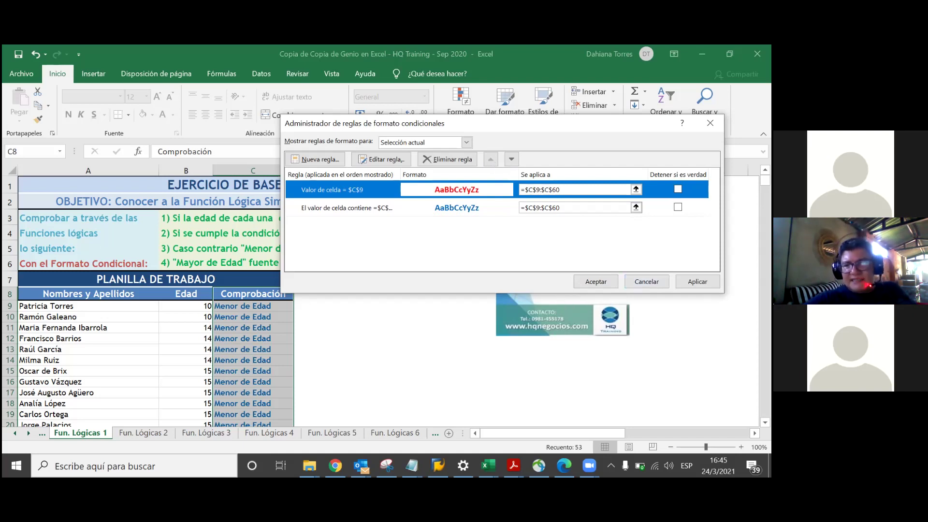
left_click(698, 281)
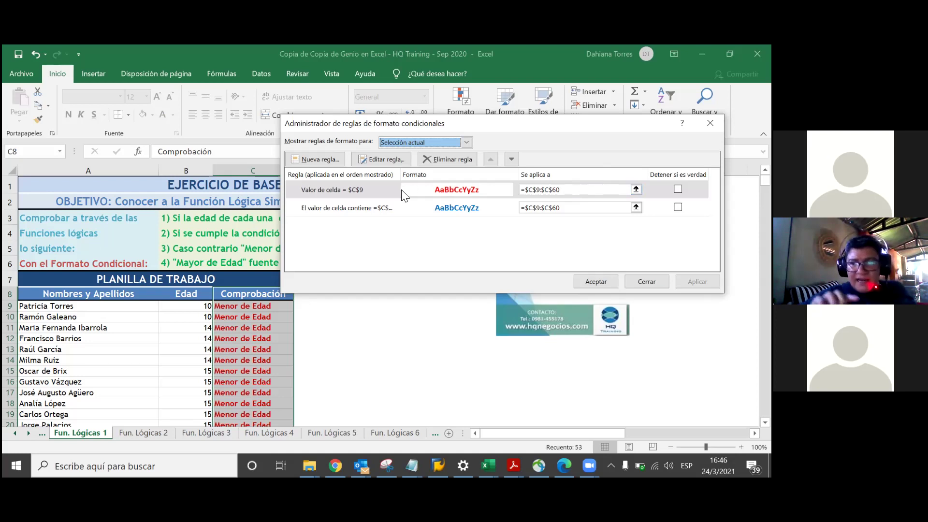
left_click(569, 191)
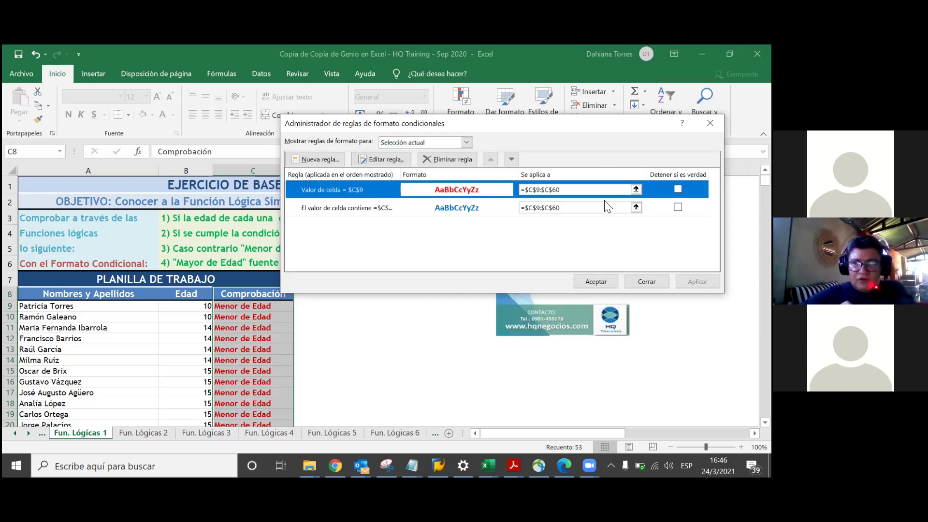
- Change the red rule's value from =$C$9 to 'Mayor de Edad', apply it, and close the manager
double_click(357, 189)
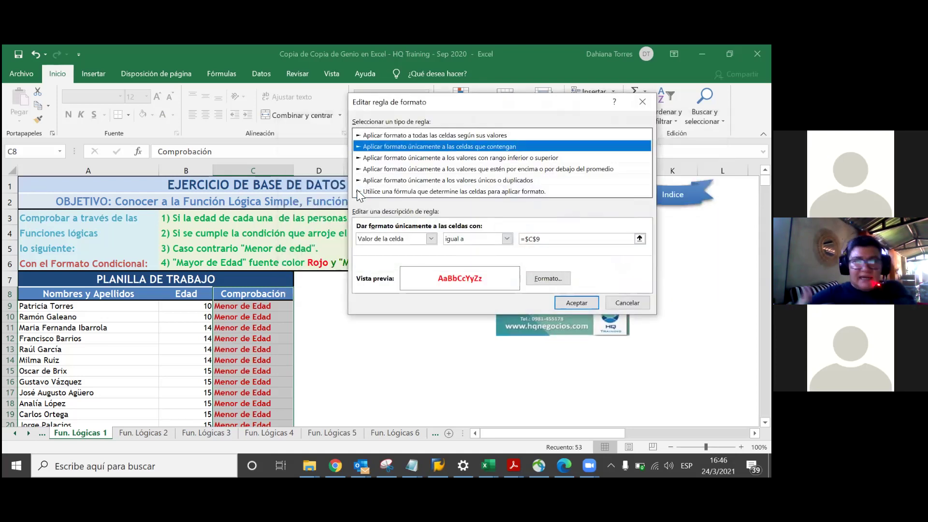
left_click(559, 240)
key("BackSpace")
key("BackSpace")
key("BackSpace")
key("BackSpace")
key("BackSpace")
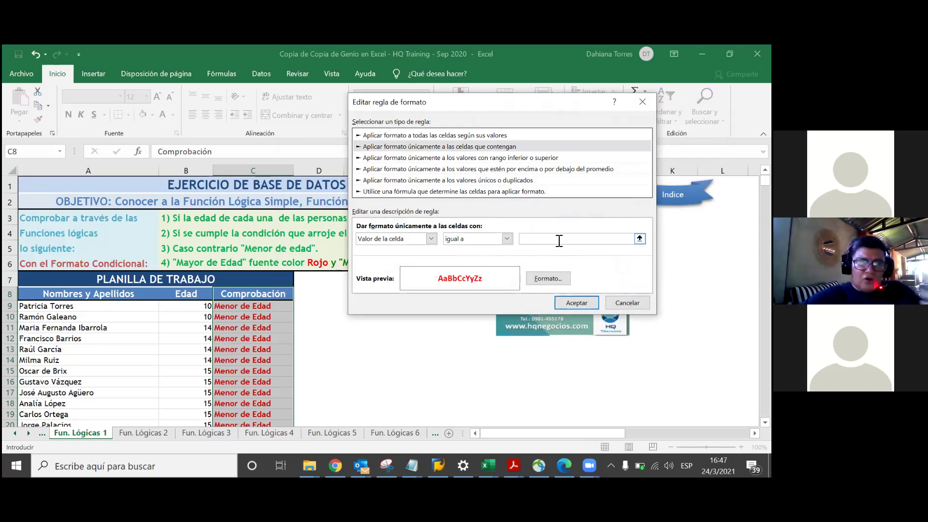
type("Mayor de Edad")
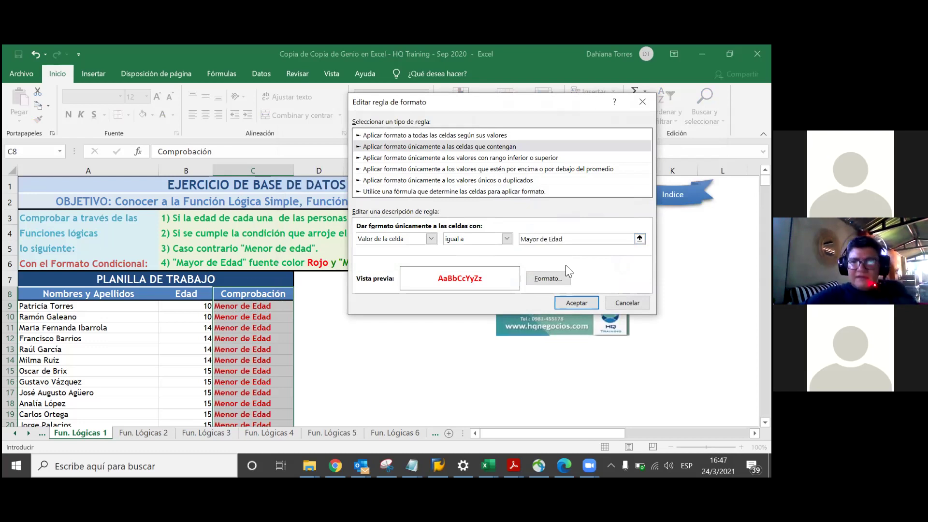
left_click(563, 301)
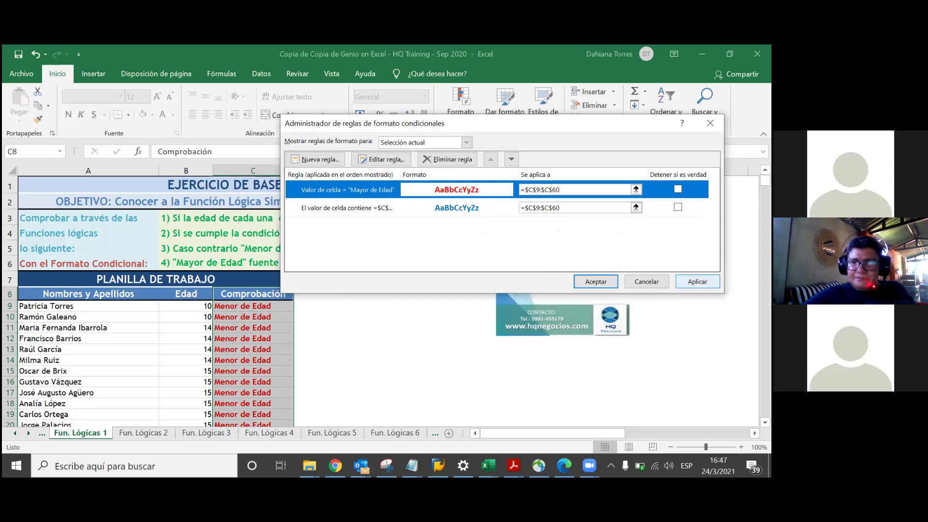
left_click(698, 281)
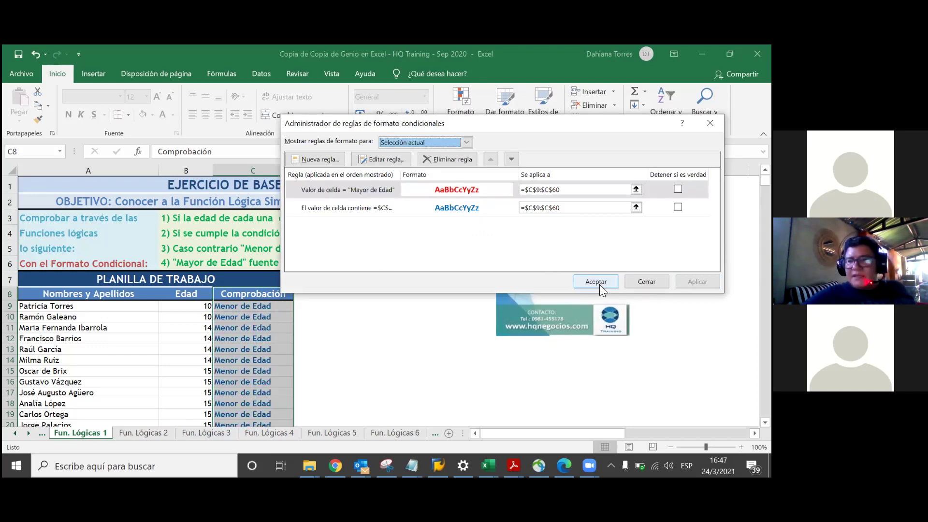
left_click(595, 282)
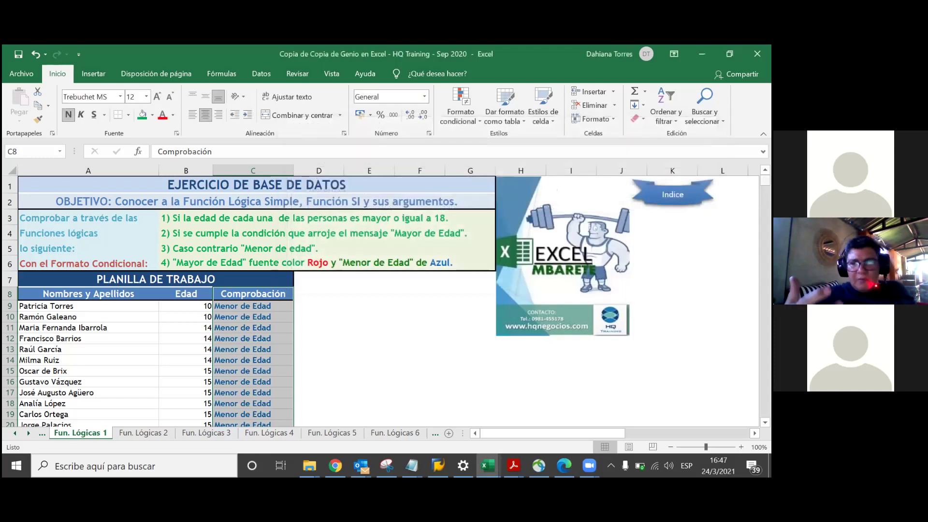
- Select the table from header A8 across to column C and down to the last row
mouse_move(764, 180)
left_mouse_down()
mouse_move(764, 201)
mouse_move(764, 180)
left_mouse_up()
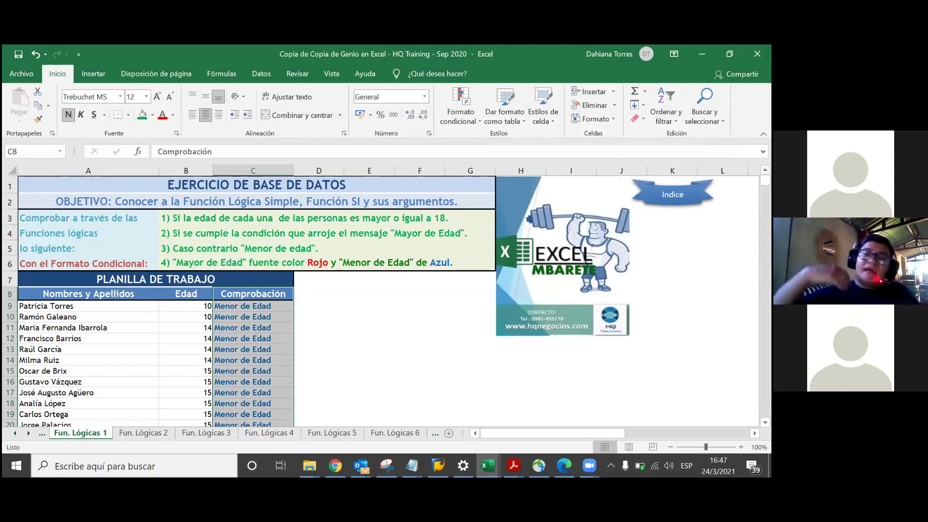
left_click(42, 297)
key("shift+Right")
key("shift+Right")
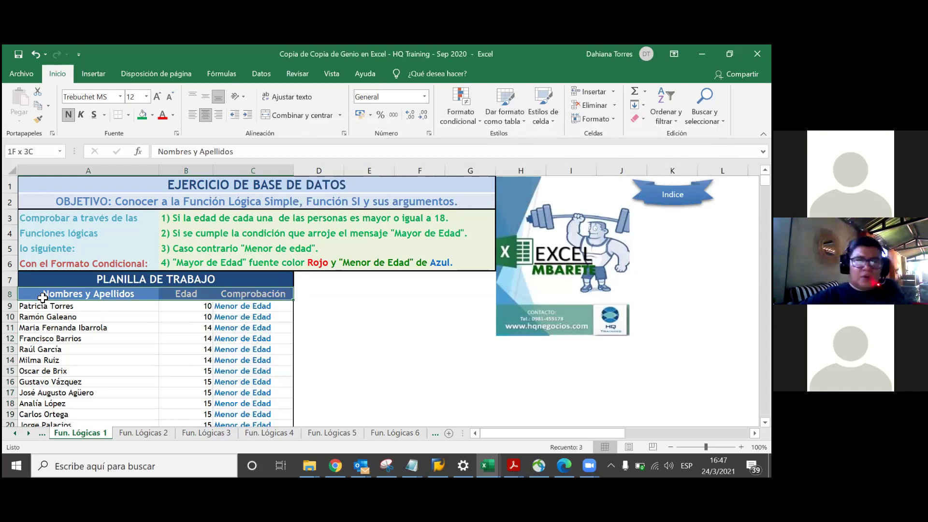
key("ctrl+q")
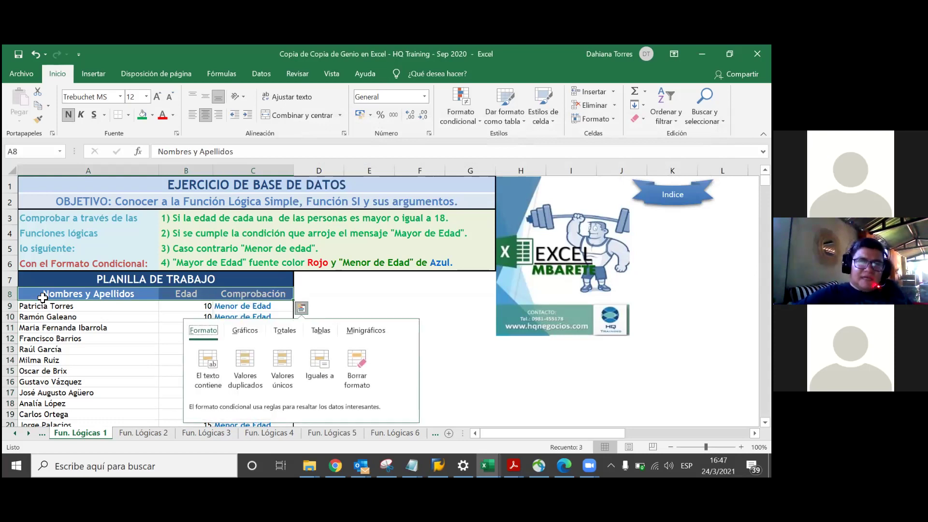
left_click(45, 297)
key("shift+Right")
key("shift+Right")
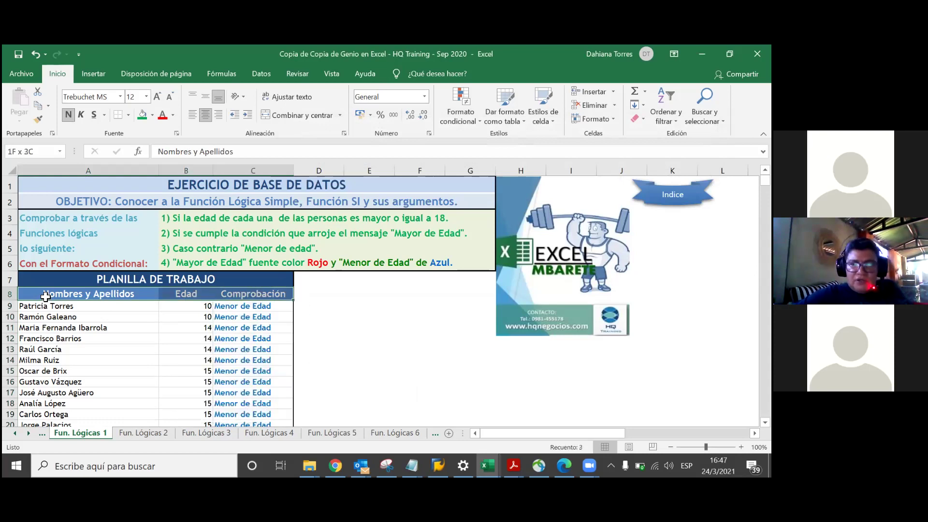
key("ctrl+shift+Down")
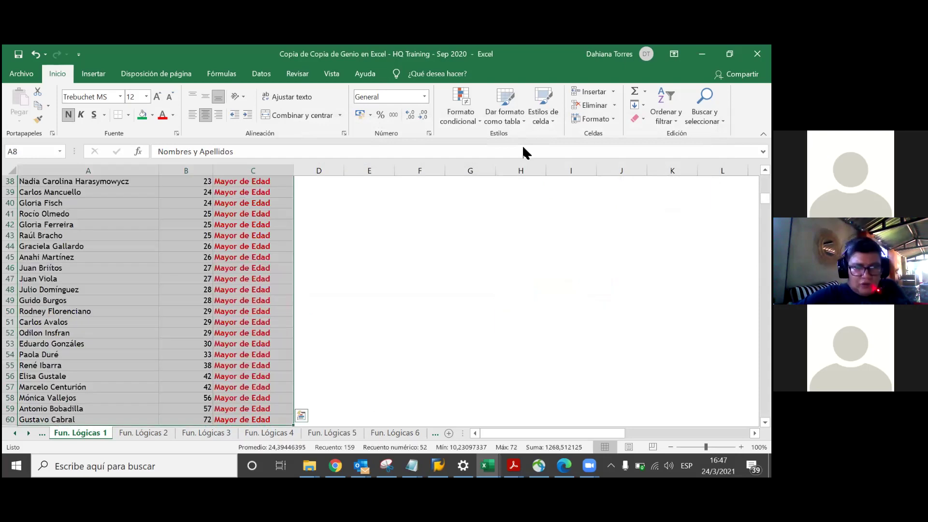
- Custom-sort the table by Edad from largest to smallest
left_click(666, 109)
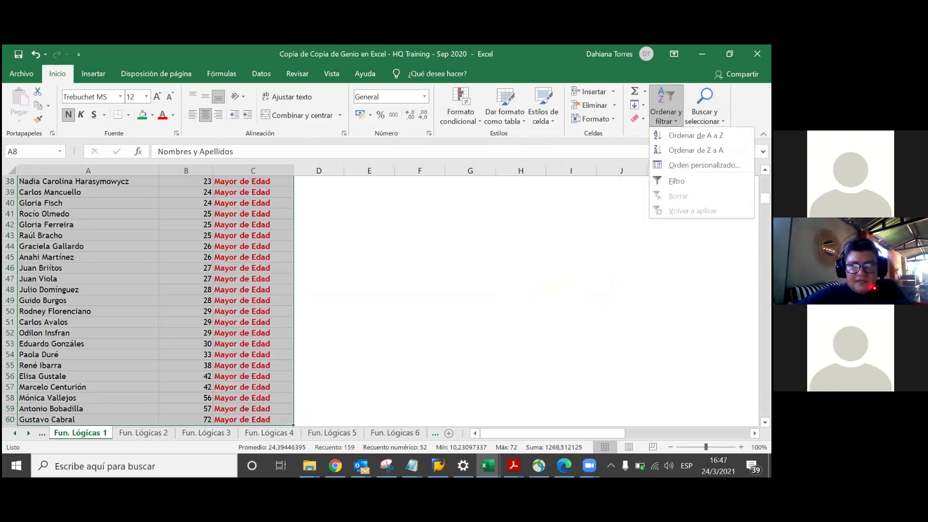
left_click(698, 164)
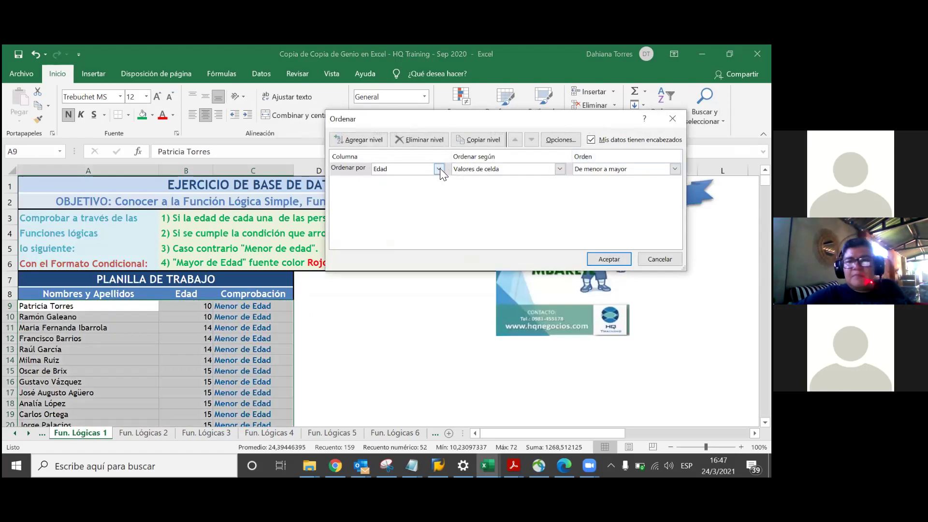
left_click(674, 169)
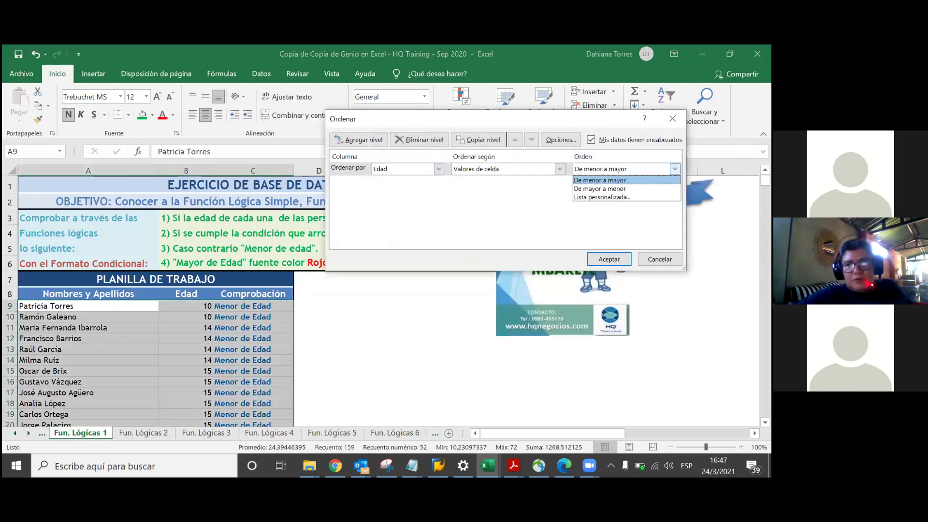
left_click(599, 188)
left_click(592, 263)
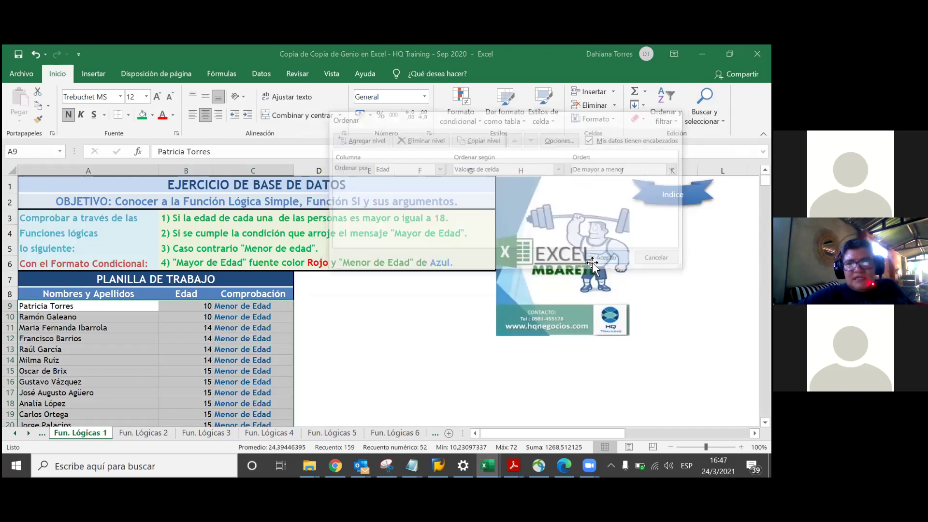
left_click(180, 317)
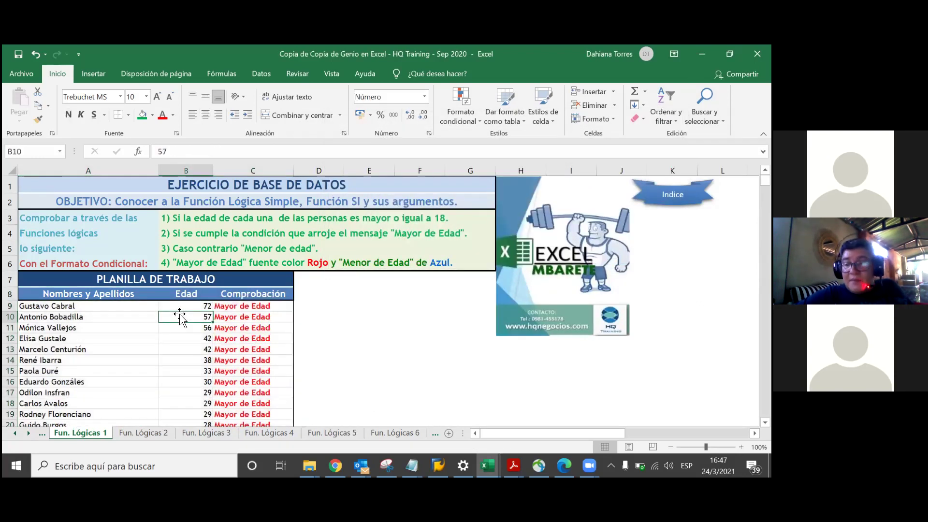
key("Down")
key("Down")
key("Down")
key("Down")
key("Down")
key("Down")
key("Down")
key("Down")
key("Down")
key("Down")
key("Down")
key("Down")
key("Down")
key("Down")
key("Down")
key("Down")
key("Down")
key("Down")
key("Down")
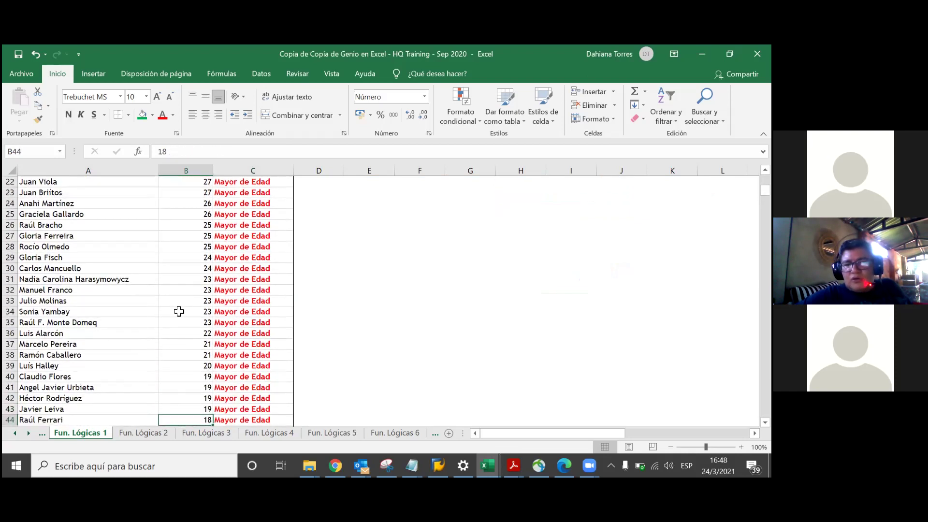
key("Down")
key("Down")
key("Up")
key("Down")
key("Down")
key("Down")
key("Down")
key("Down")
key("Down")
key("Up")
key("Up")
key("Up")
key("Right")
key("Up")
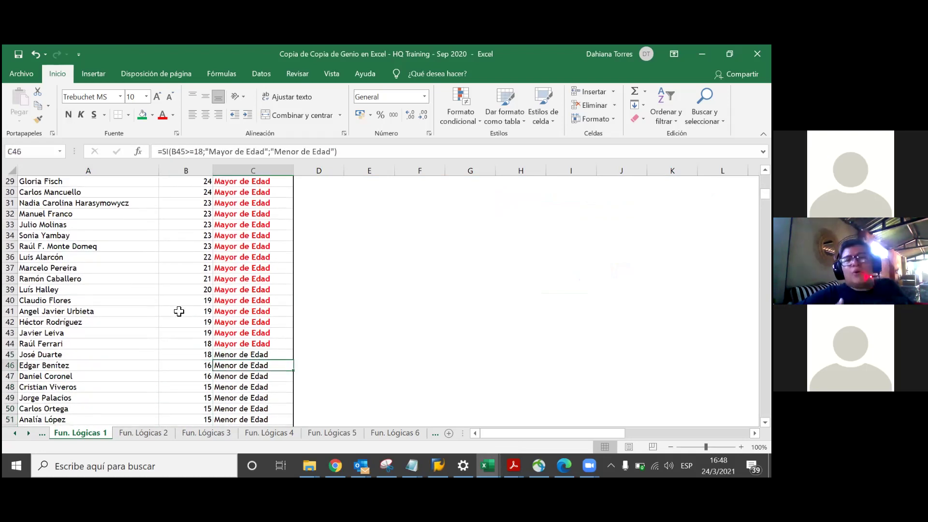
key("Down")
key("Left")
key("Up")
key("Up")
key("Right")
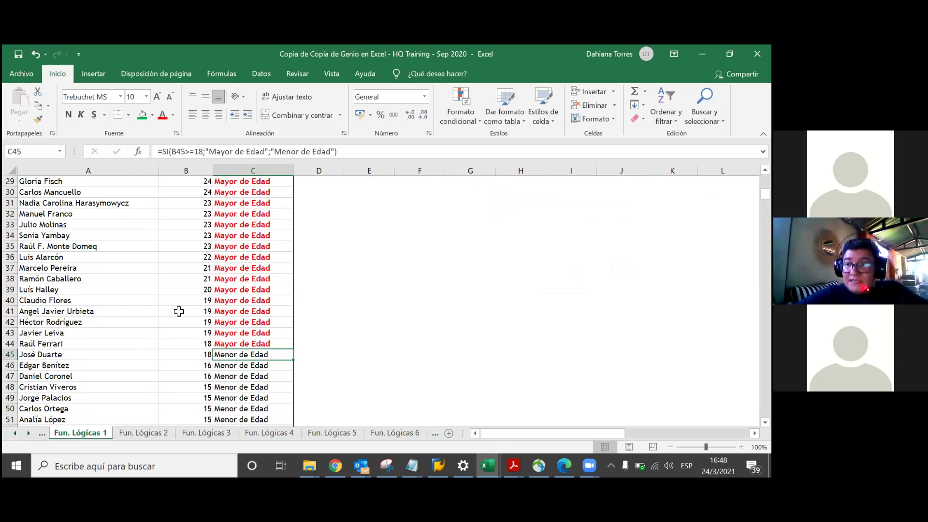
- Edit the blue conditional formatting rule to match text 'Menor de Edad' instead of =$C$10, and apply
left_click(475, 122)
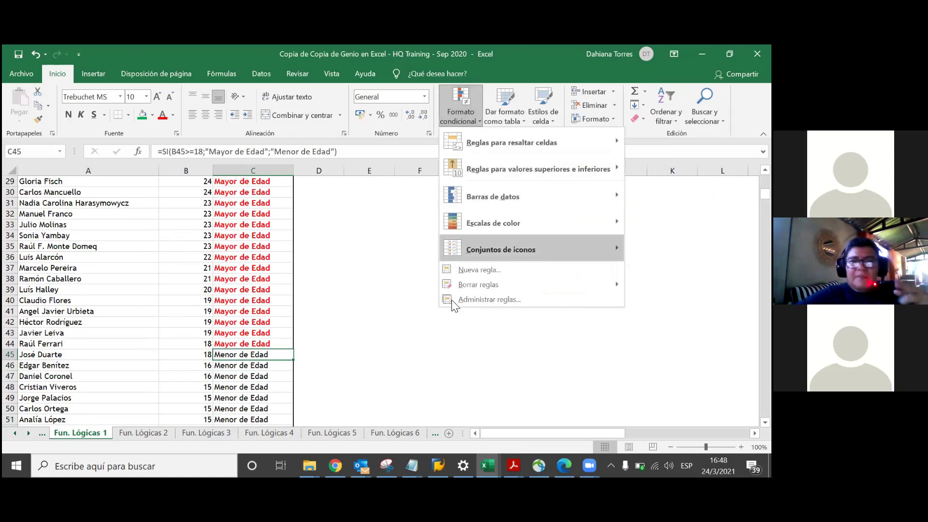
left_click(451, 299)
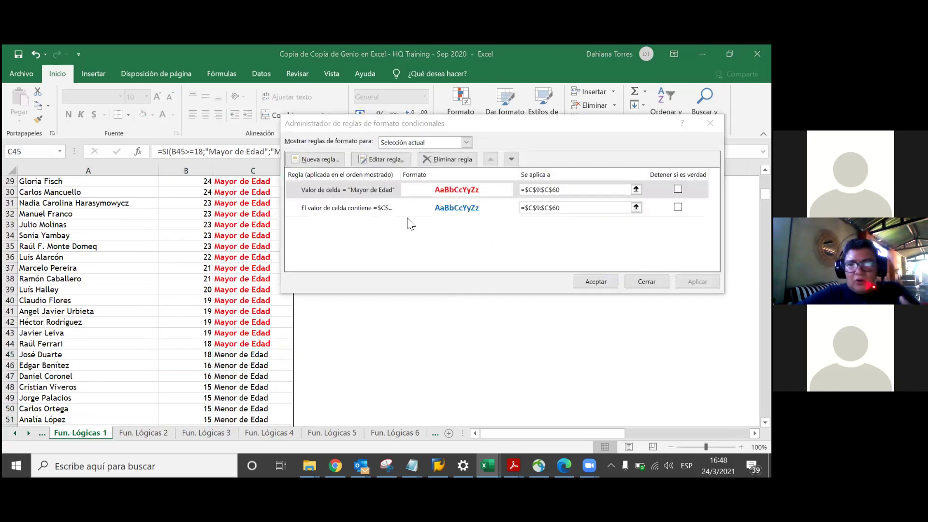
double_click(342, 210)
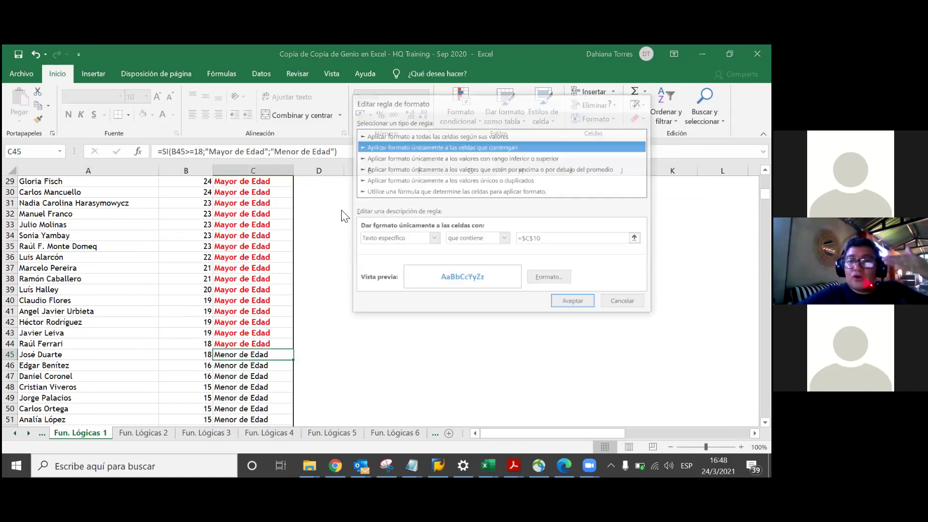
left_click(552, 241)
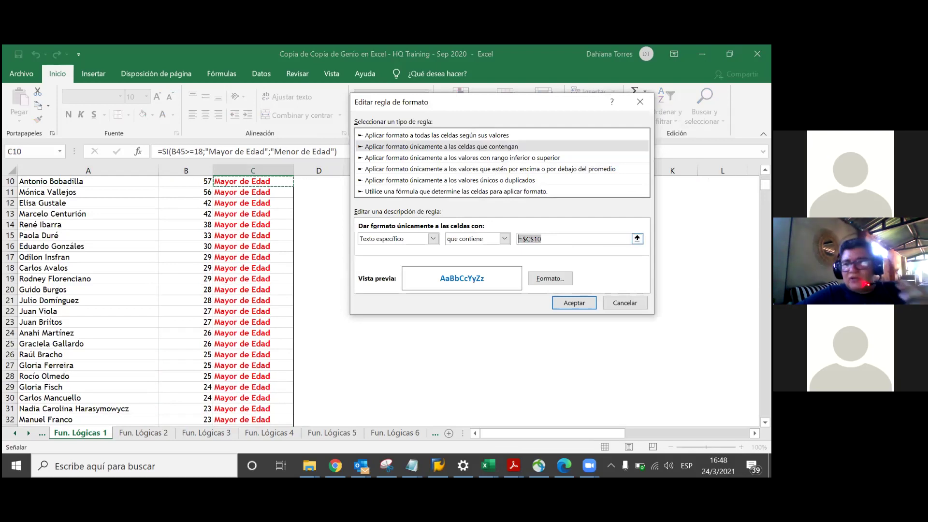
key("BackSpace")
type("M")
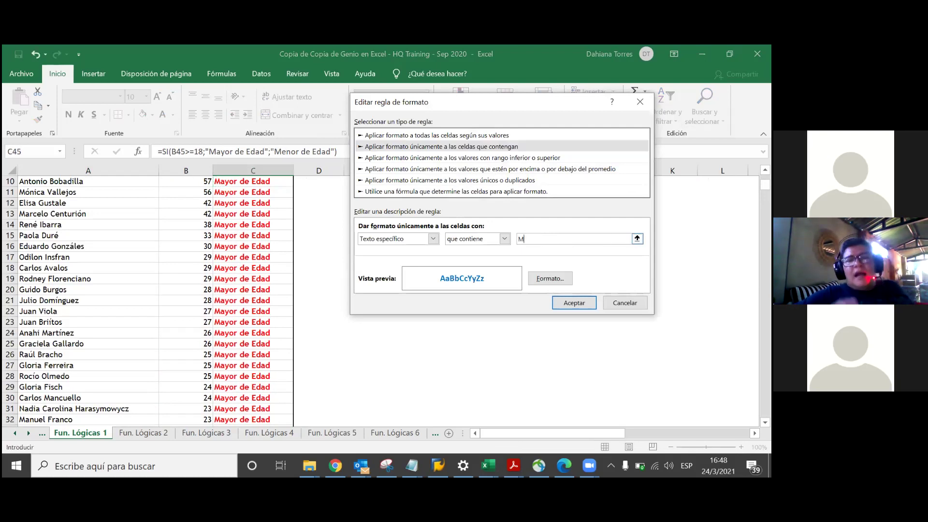
type("enor de Edad")
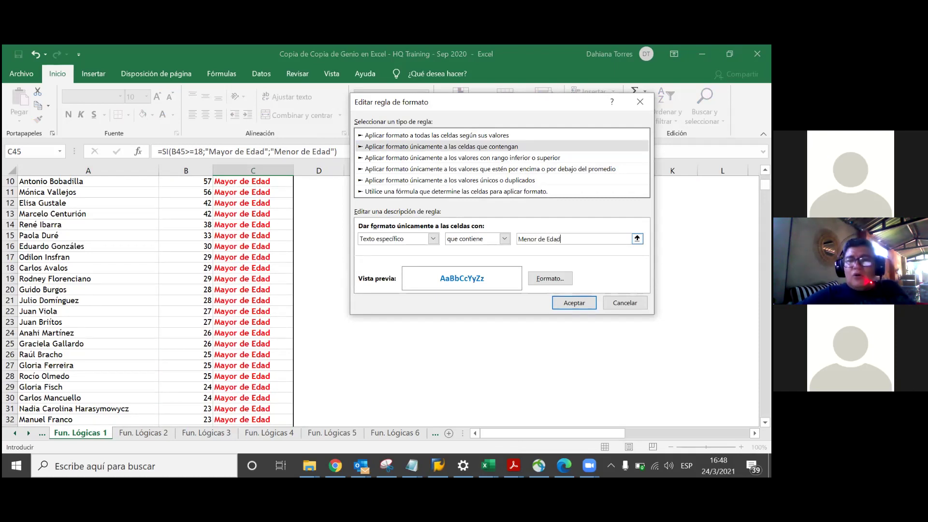
left_click(579, 302)
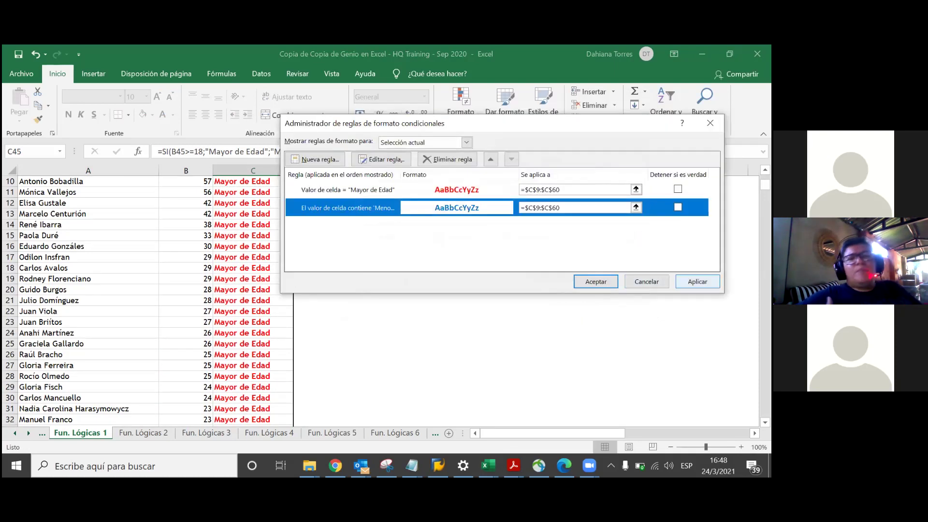
left_click(697, 281)
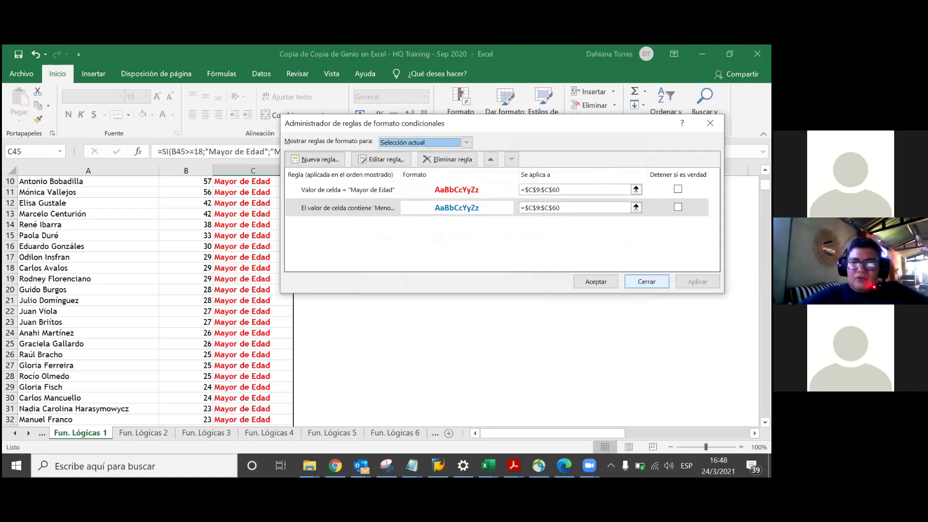
left_click(599, 281)
left_click_drag(764, 184, 764, 208)
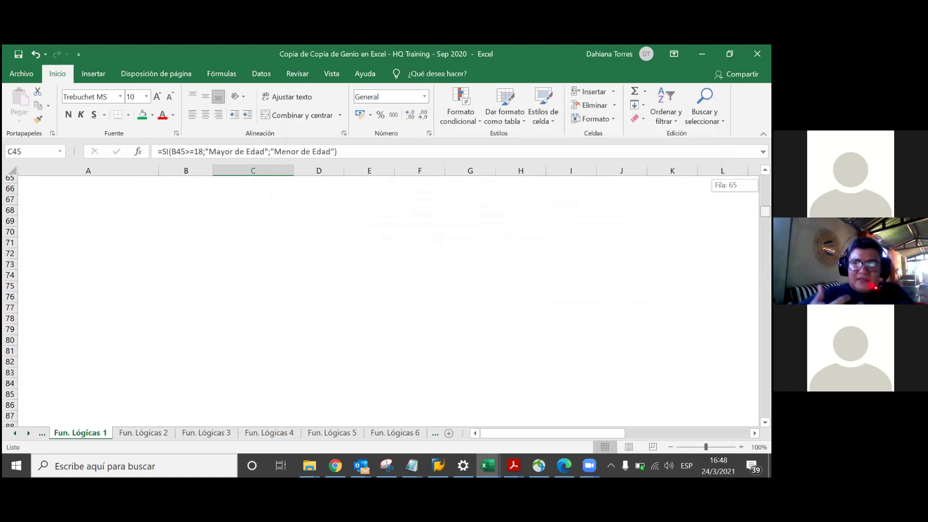
left_click_drag(764, 208, 764, 188)
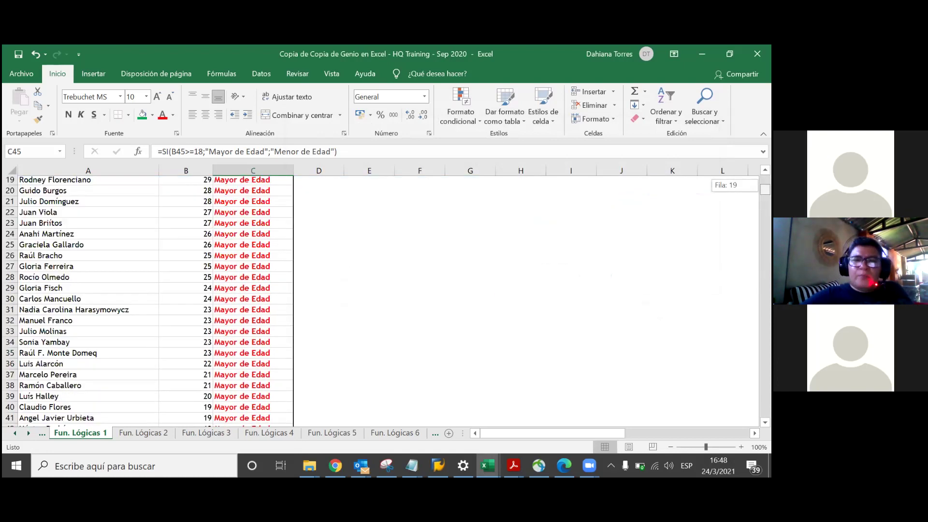
left_click_drag(764, 189, 764, 200)
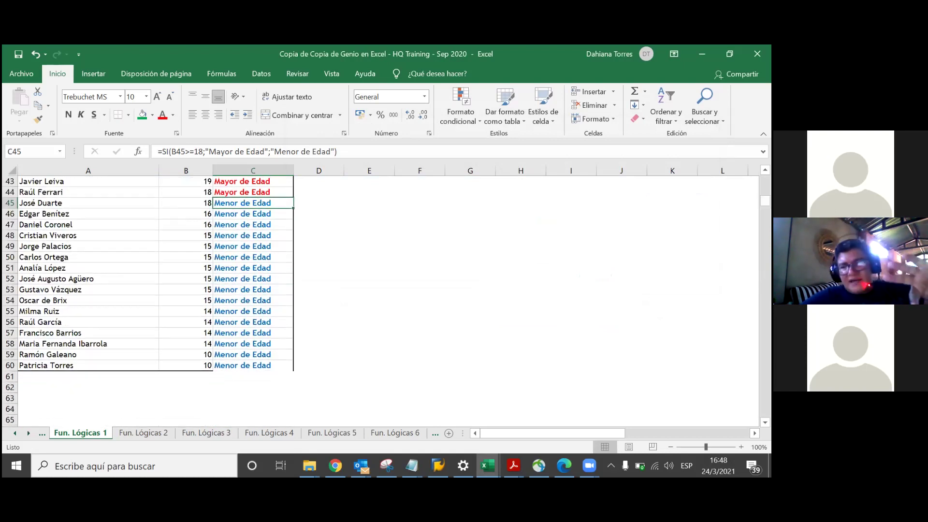
left_click(262, 342)
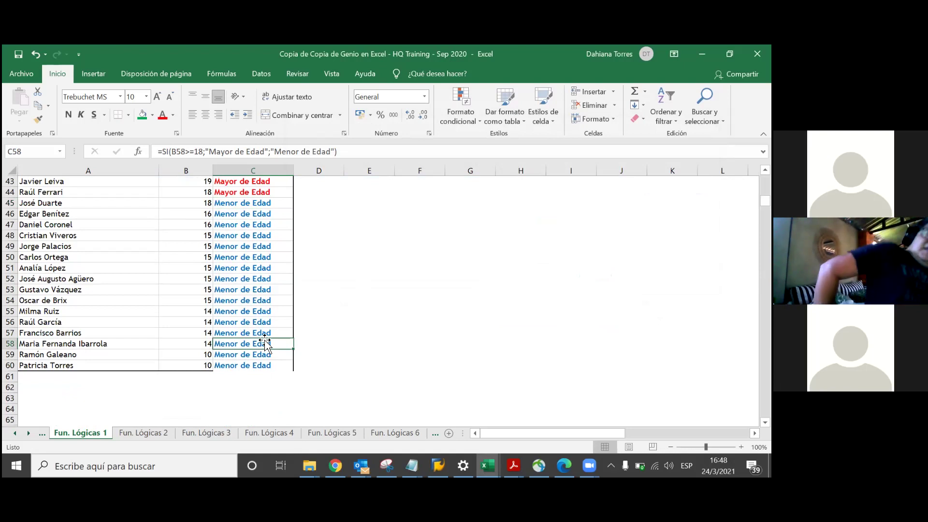
key("Up")
key("Up")
key("Up")
key("Up")
key("Up")
key("Up")
key("Up")
key("Up")
key("Up")
key("Up")
key("Up")
key("Up")
key("Up")
key("Up")
key("Up")
key("Up")
key("Up")
key("Up")
key("Up")
key("Up")
key("Up")
key("Down")
key("Down")
key("Down")
key("Down")
key("Down")
key("Down")
key("Down")
key("Down")
key("Down")
key("Down")
key("Down")
key("Down")
key("Down")
key("Down")
key("Down")
key("Down")
key("Down")
key("Down")
key("Down")
key("Down")
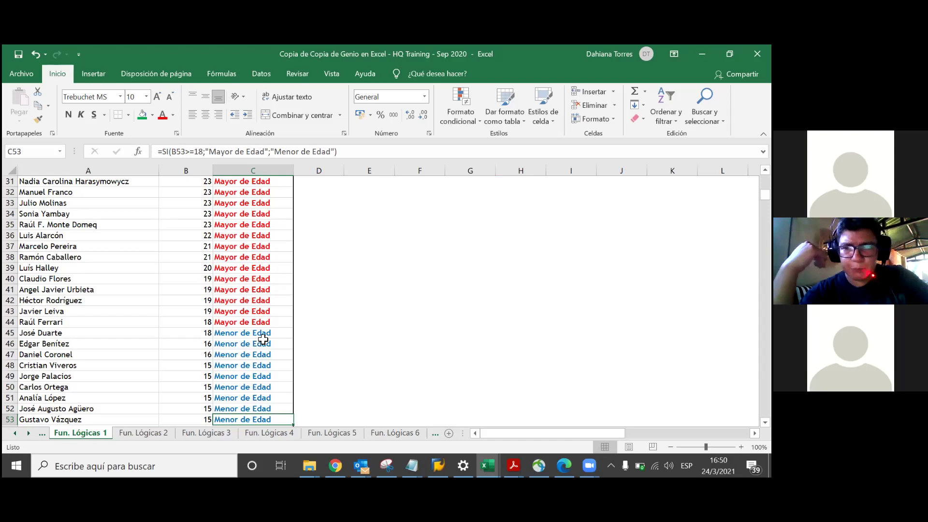
- Enter the helper labels 'Mayor de Edad' in E7 and 'Menor de Edad' in E8
scroll(263, 340, "up", 5)
scroll(263, 339, "up", 4)
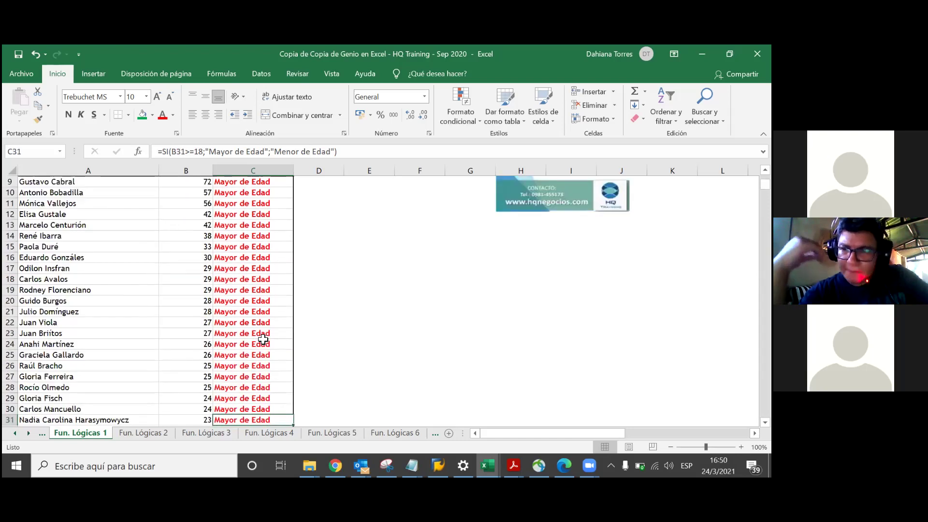
scroll(263, 339, "up", 2)
left_click(259, 307)
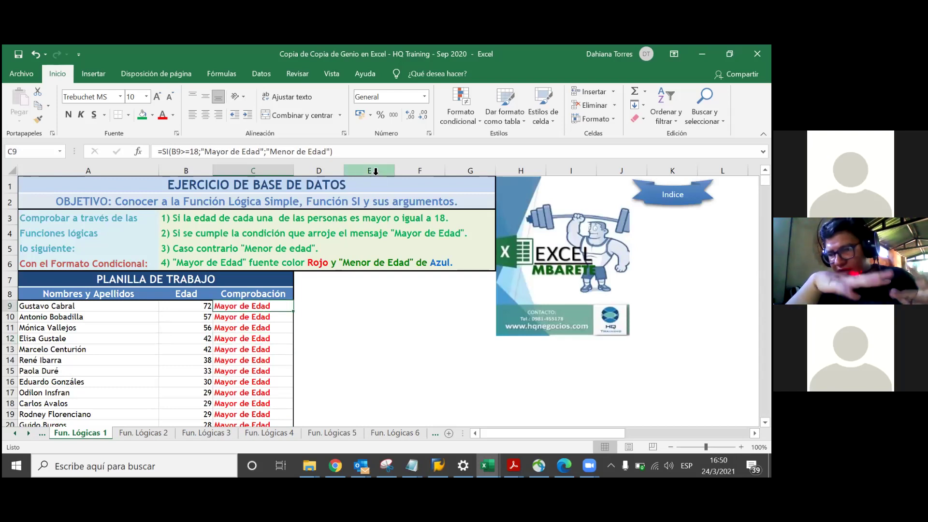
left_click(359, 305)
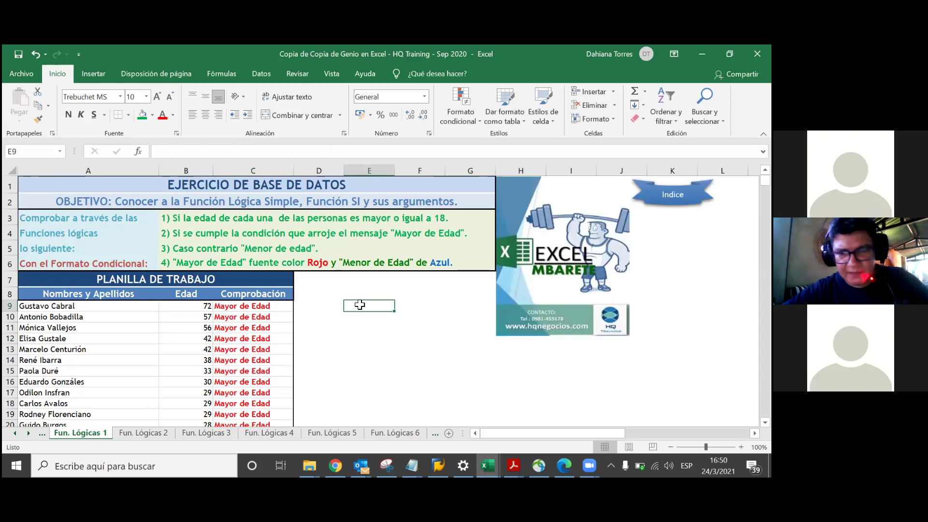
left_click(359, 279)
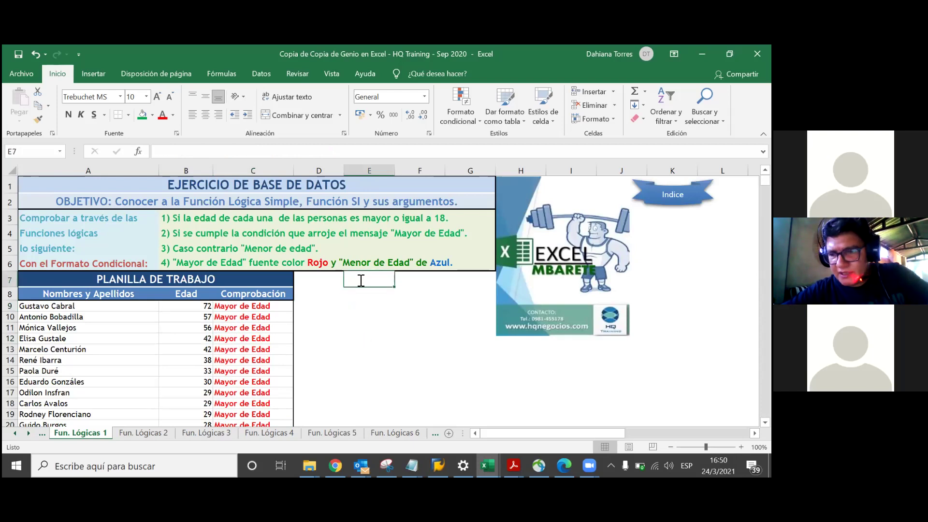
type("May")
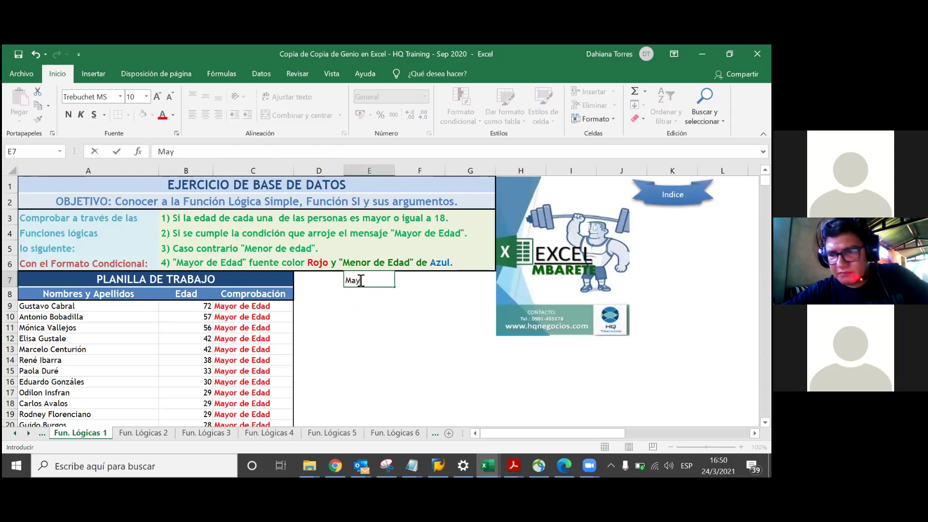
type("or de Edd")
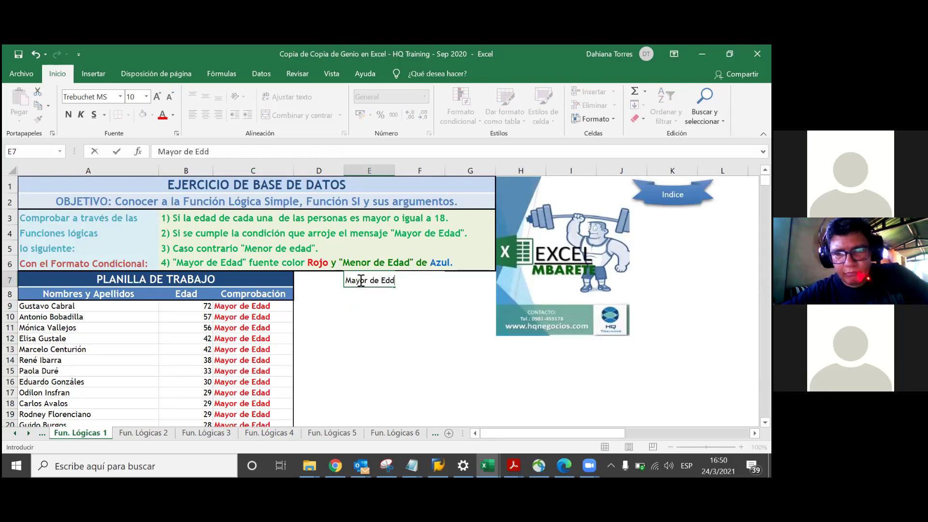
key("BackSpace")
type("ad")
key("Return")
type("Menor de E")
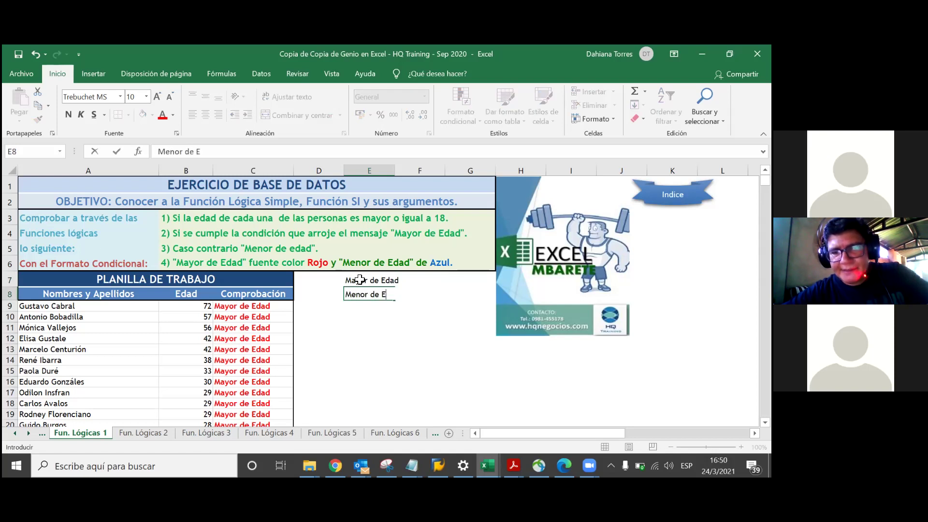
type("da")
key("Return")
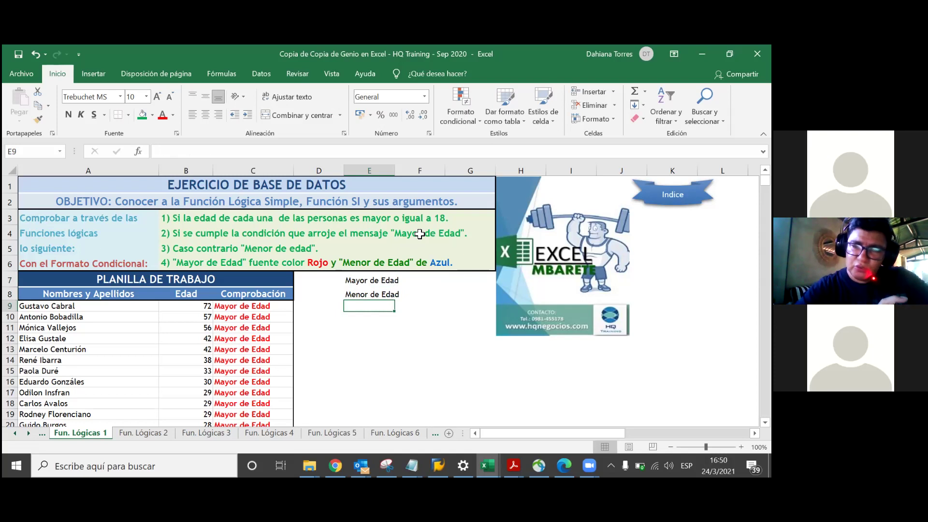
- Autofit column E to fit the labels and return to the Comprobación header
left_click_drag(382, 280, 381, 292)
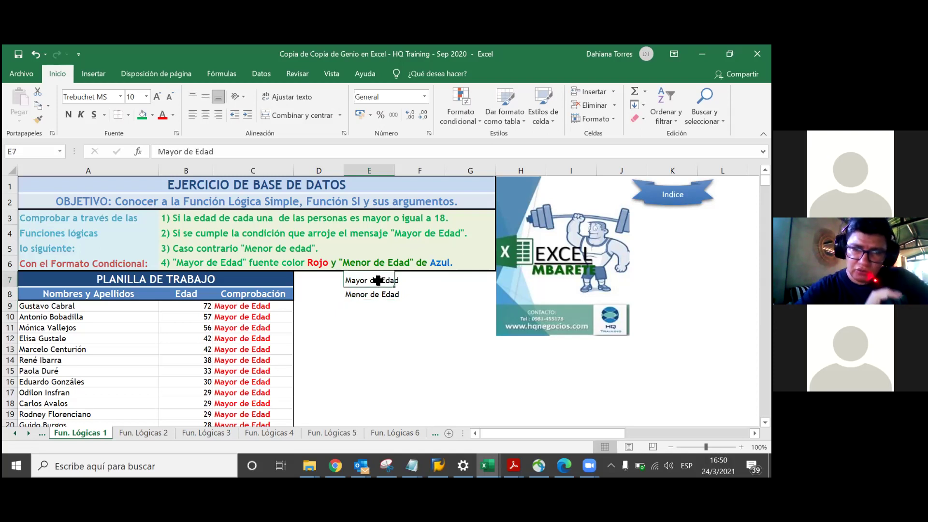
double_click(394, 170)
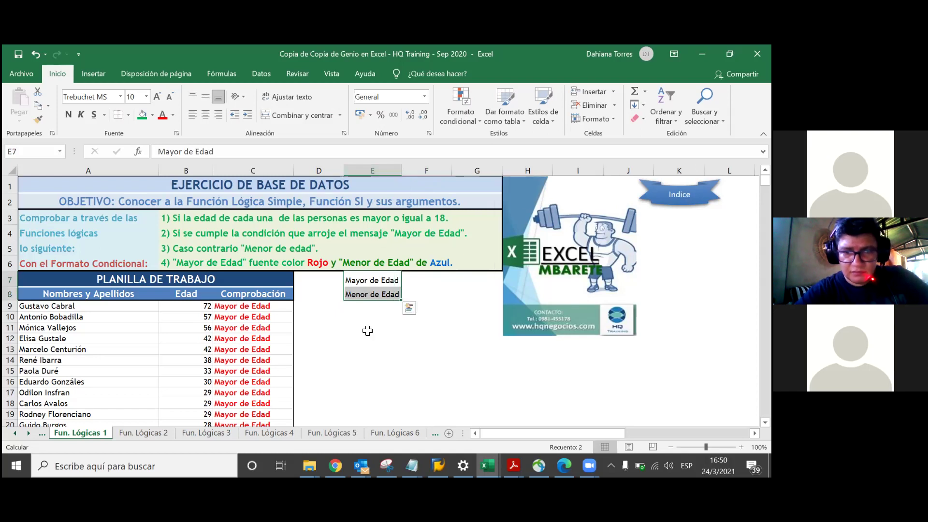
left_click(262, 305)
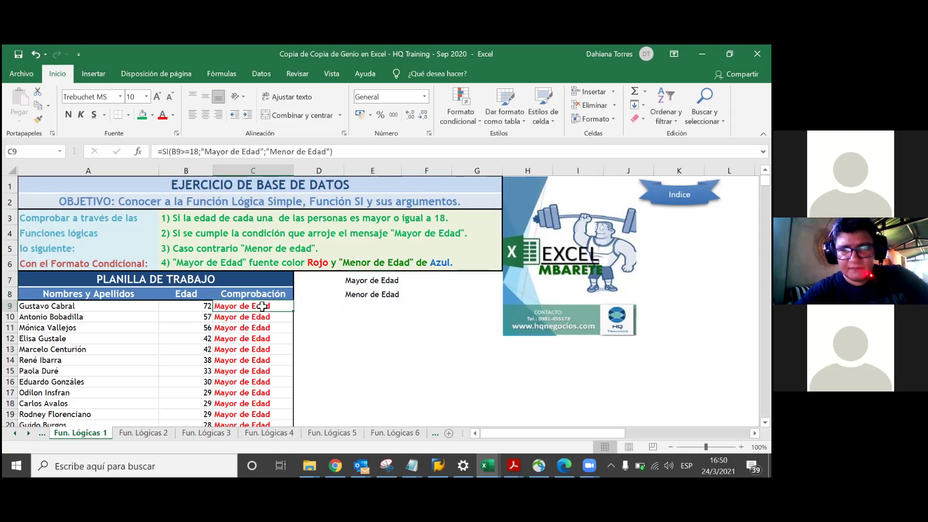
key("Up")
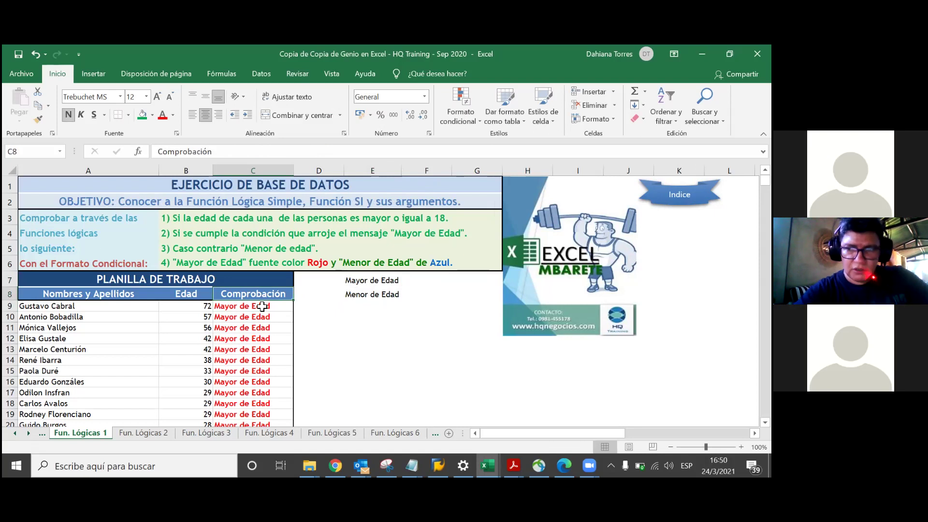
- With C8:C60 selected, change the red Mayor de Edad rule's value to reference =$E$7
key("ctrl+shift+Down")
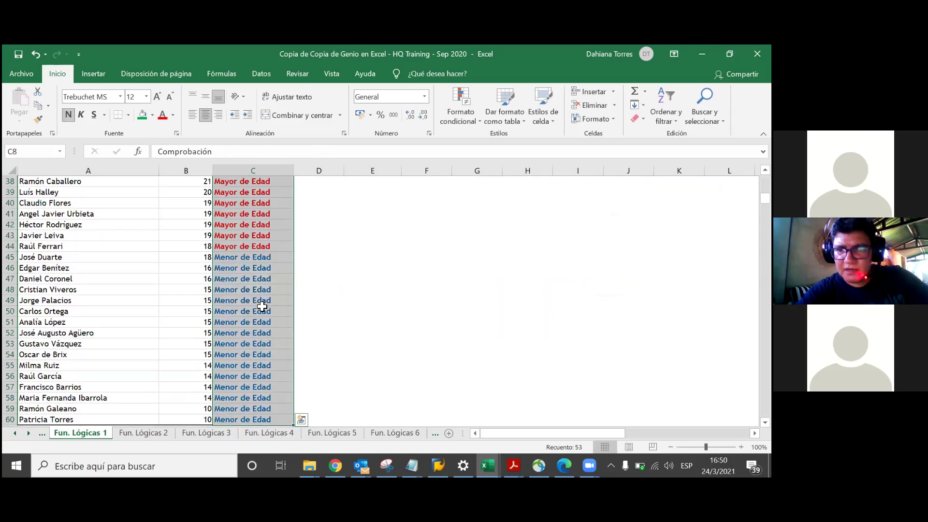
left_click(482, 121)
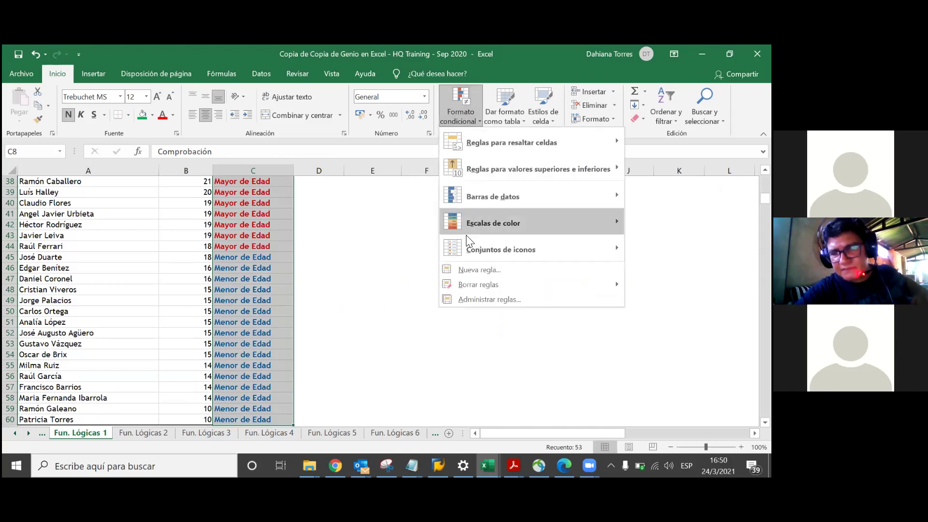
left_click(463, 300)
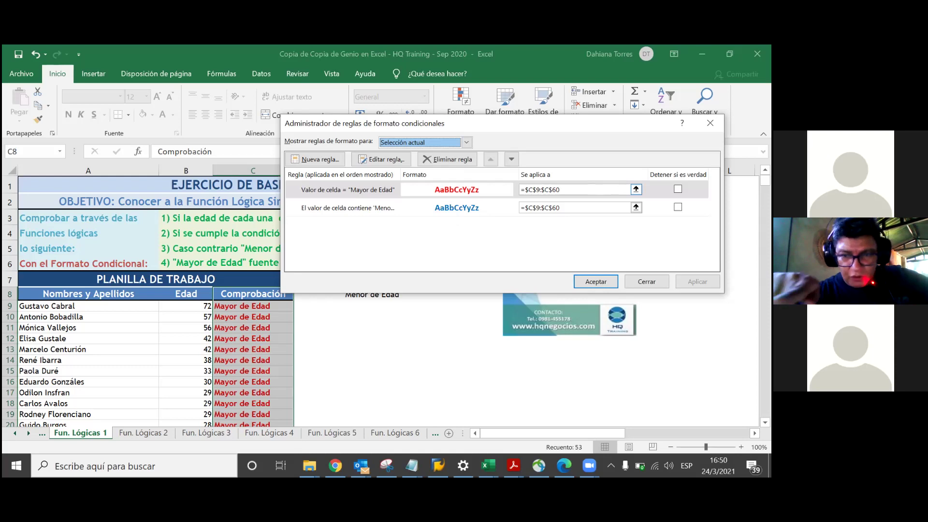
left_click(347, 186)
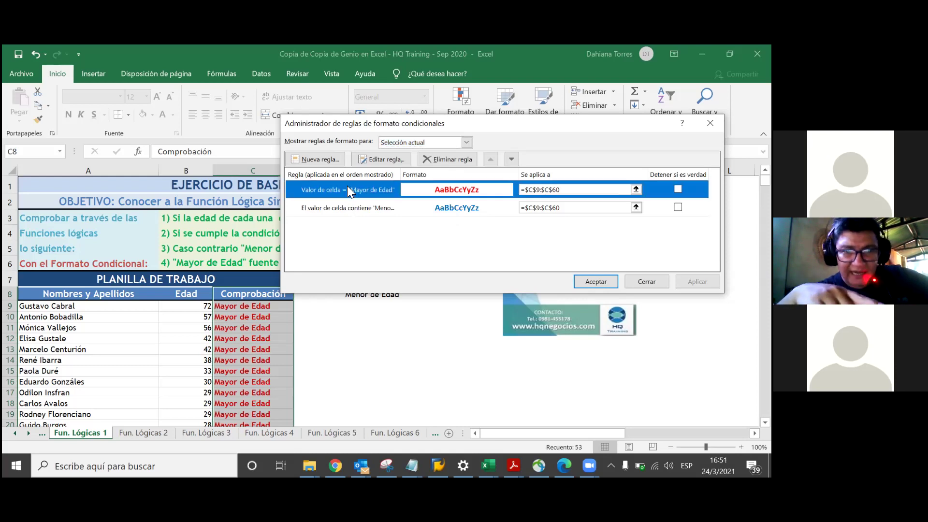
double_click(348, 189)
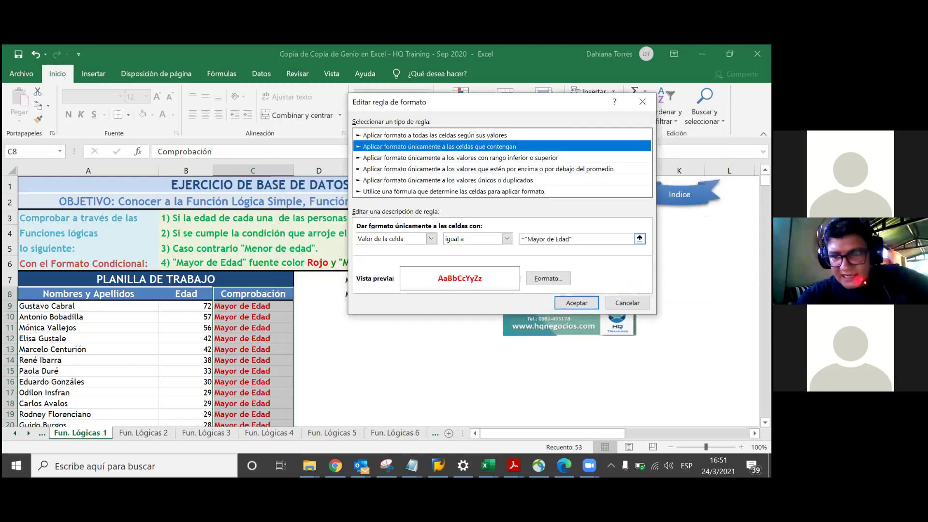
left_click(639, 238)
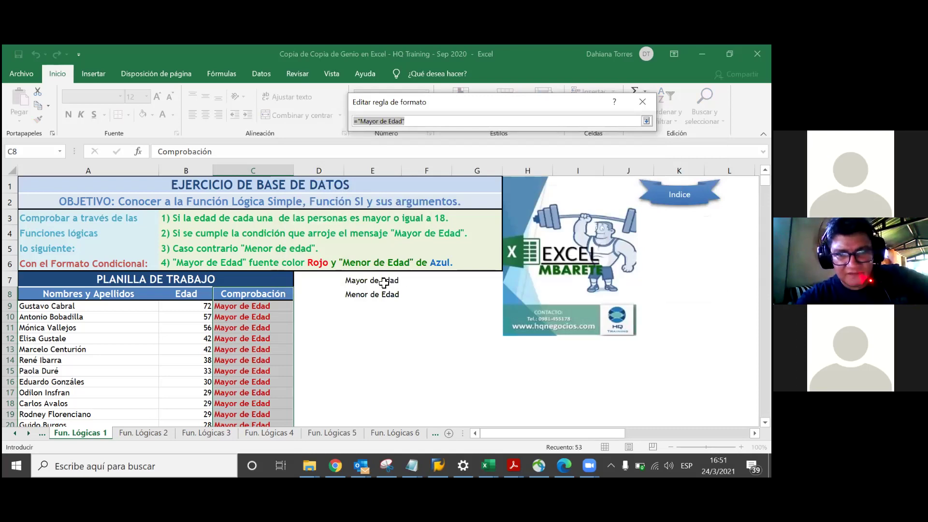
left_click_drag(383, 283, 385, 293)
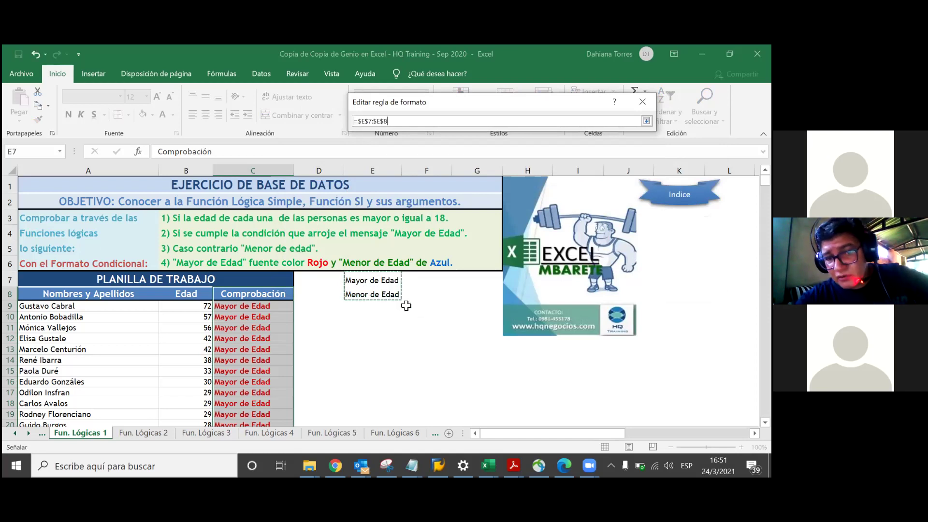
left_click(372, 282)
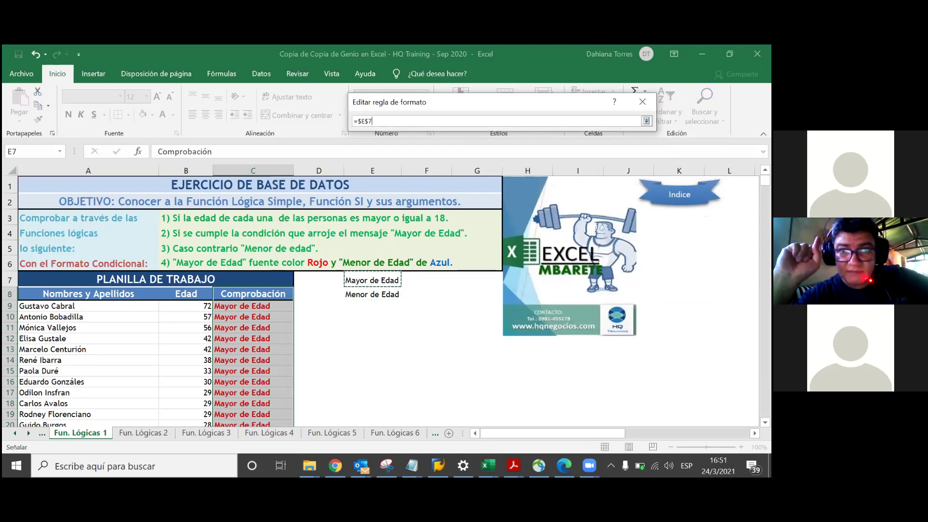
key("Return")
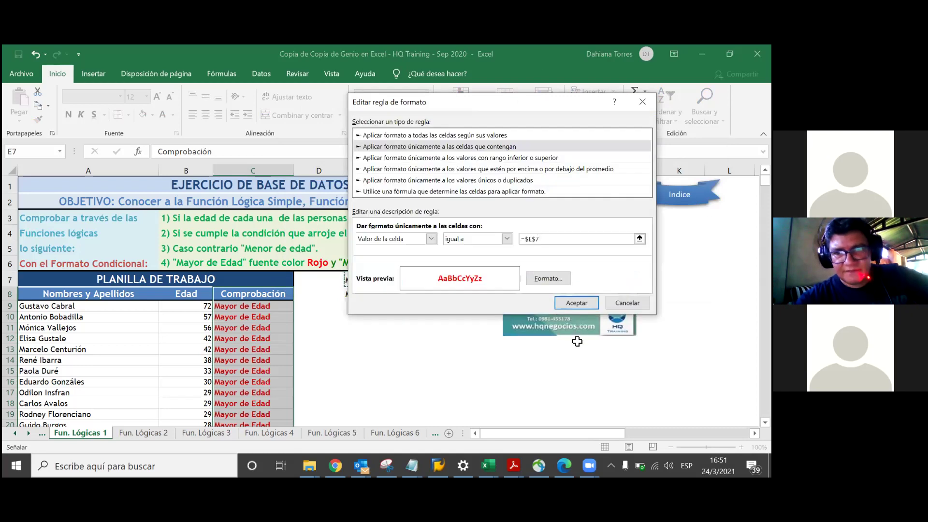
left_click(576, 303)
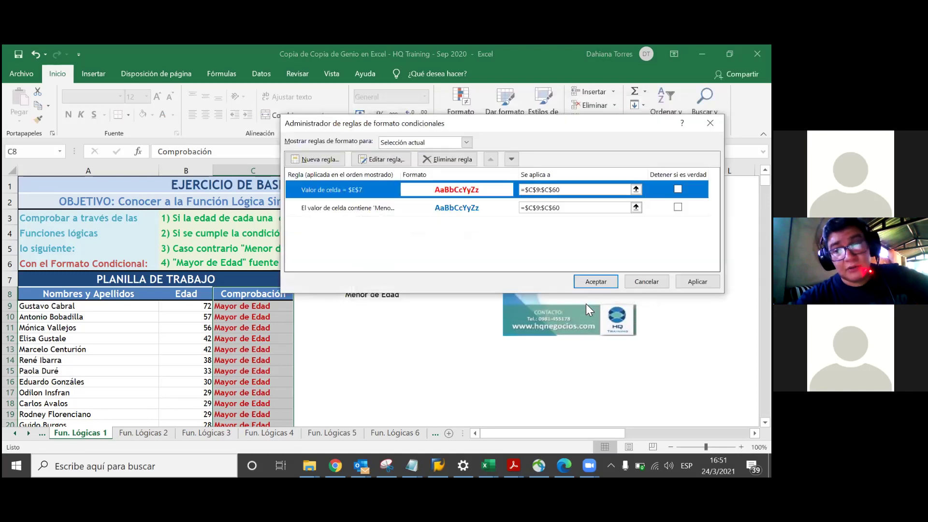
- Point the blue Menor de Edad rule's text at =$E$8 and apply the updated rules
left_click(380, 206)
double_click(368, 208)
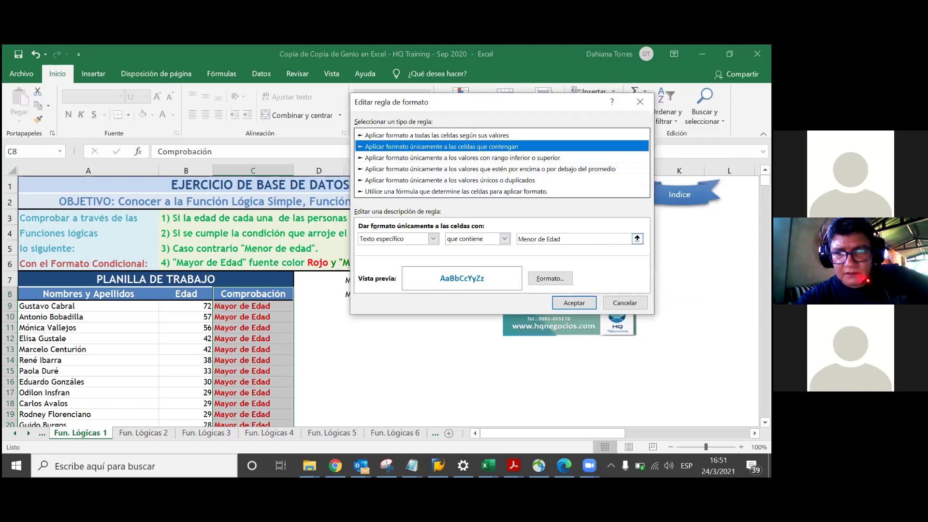
left_click(637, 238)
left_click(372, 293)
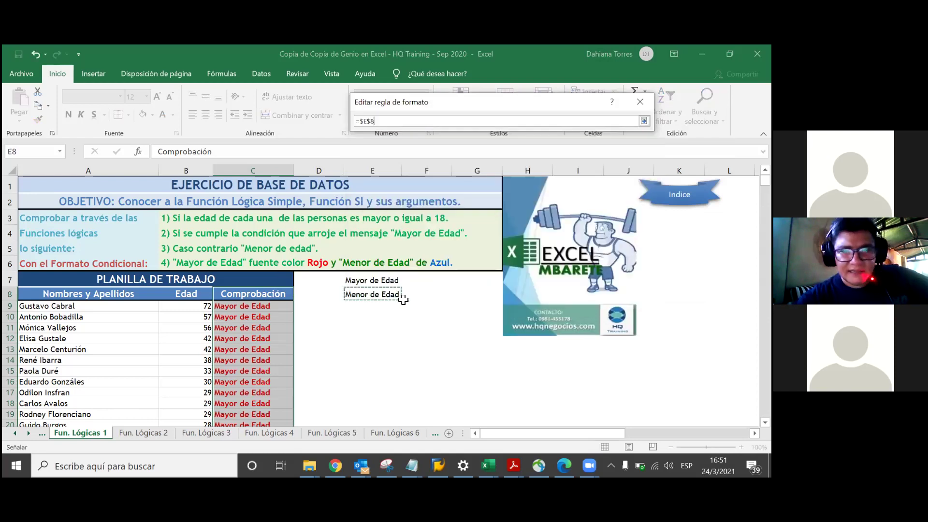
left_click(643, 120)
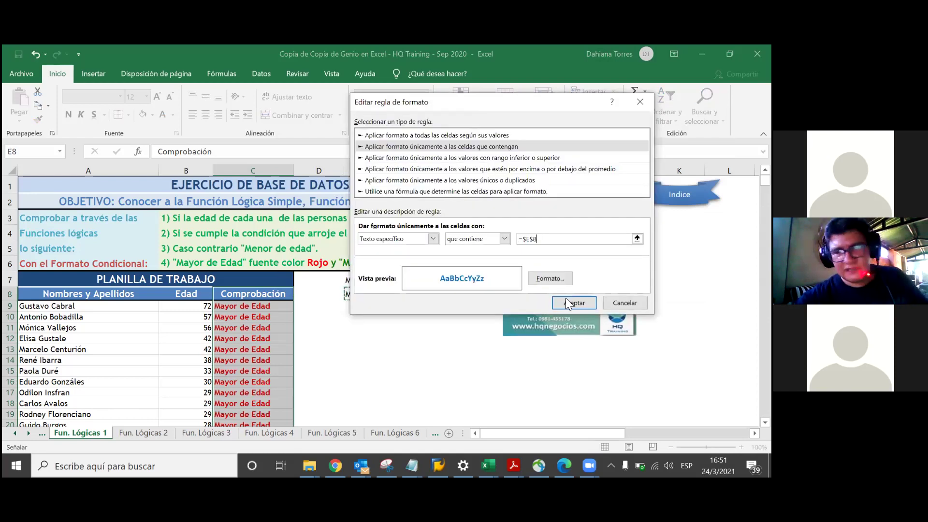
left_click(565, 297)
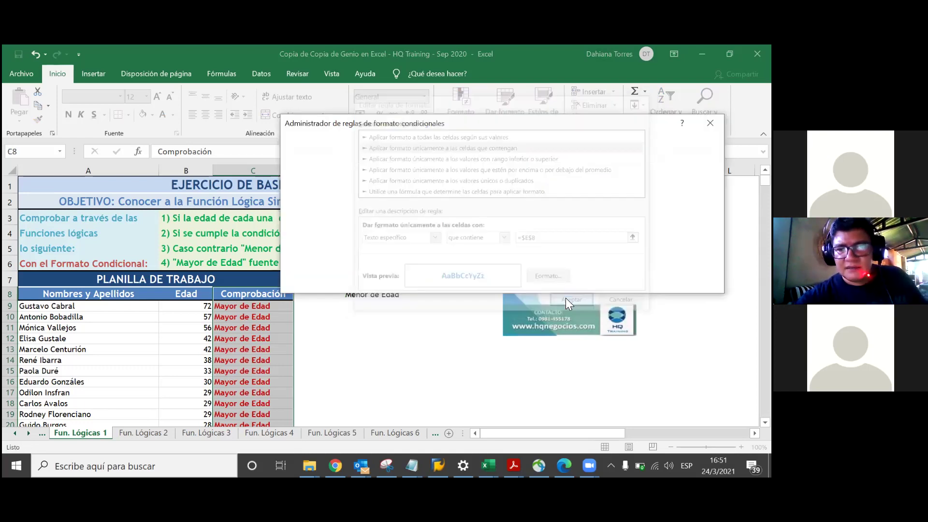
left_click(589, 281)
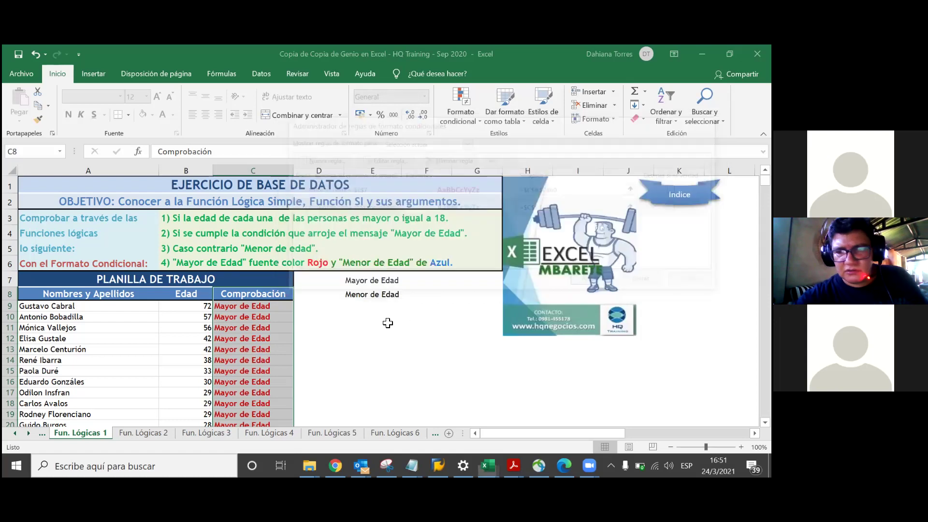
left_click(231, 337)
- Step through the Comprobación column to check the red and blue colours
key("Down")
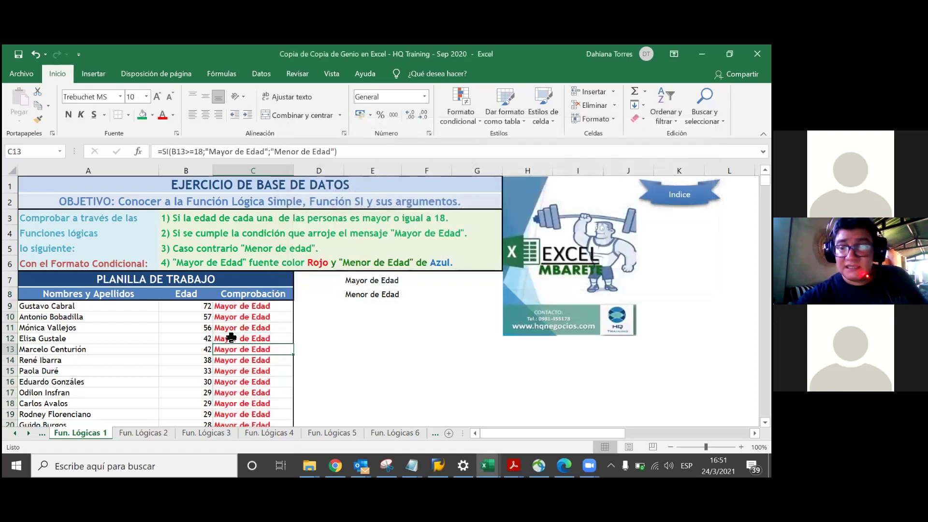
key("Down")
key("Down")
key("Down")
key("Down")
key("Down")
key("Down")
key("Down")
key("Down")
key("Down")
key("Down")
key("Down")
key("Down")
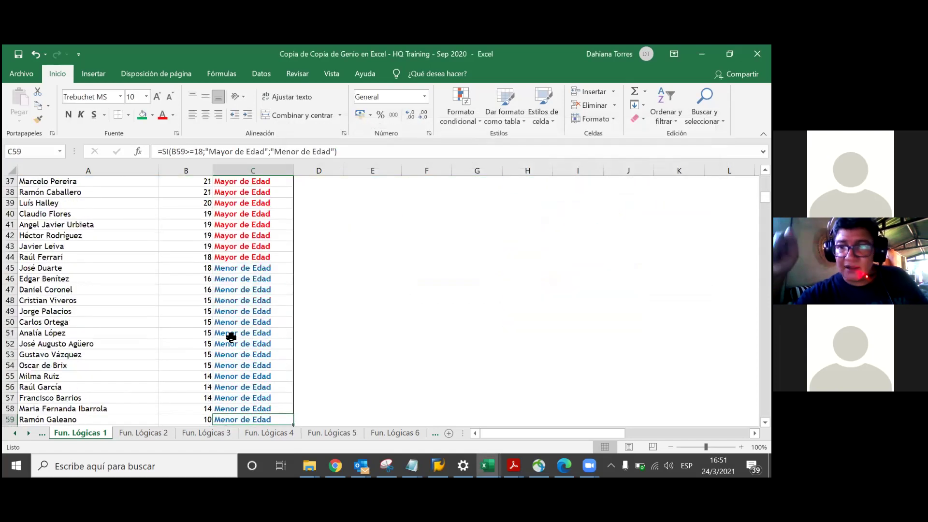
key("Down")
key("Down")
key("Down")
key("Up")
key("Up")
key("Up")
scroll(231, 337, "up", 5)
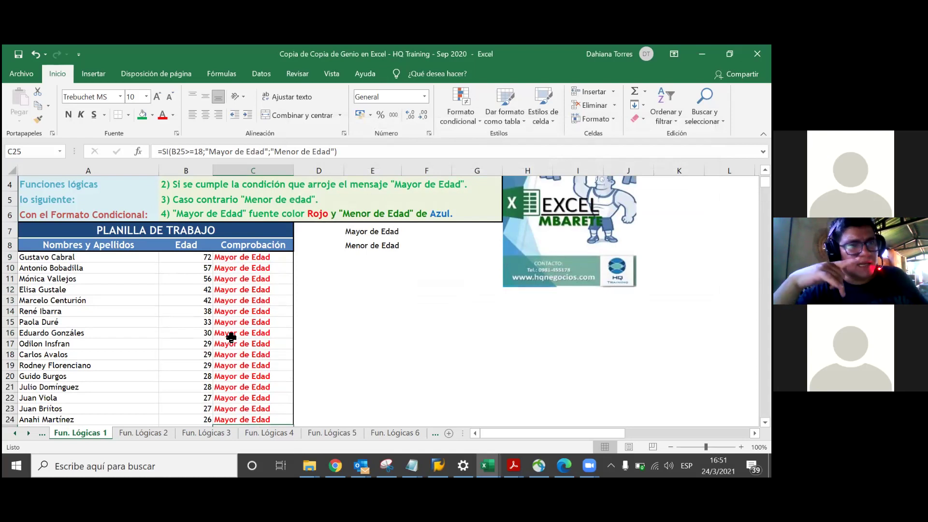
- Copy C9's formatting onto E7:E8 with Copiar formato and autofit column E
left_click(238, 259)
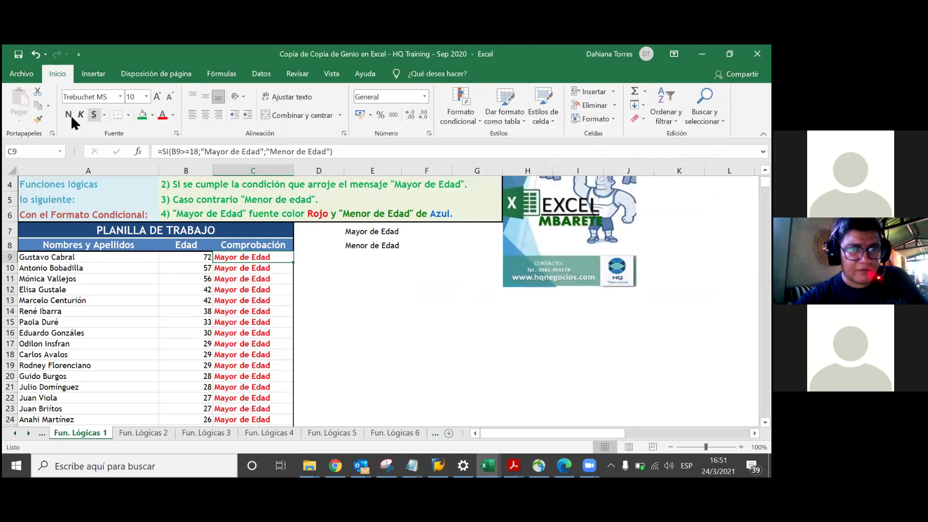
left_click(39, 120)
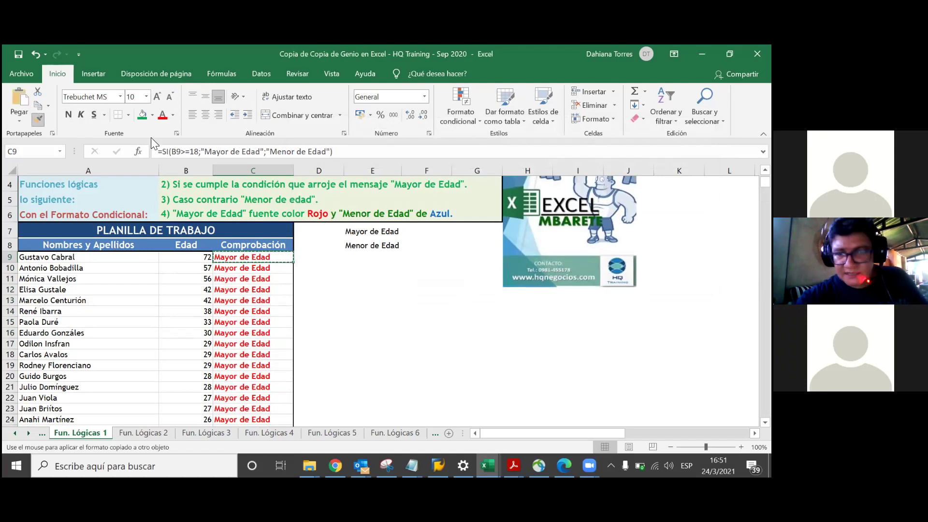
left_click_drag(359, 232, 359, 244)
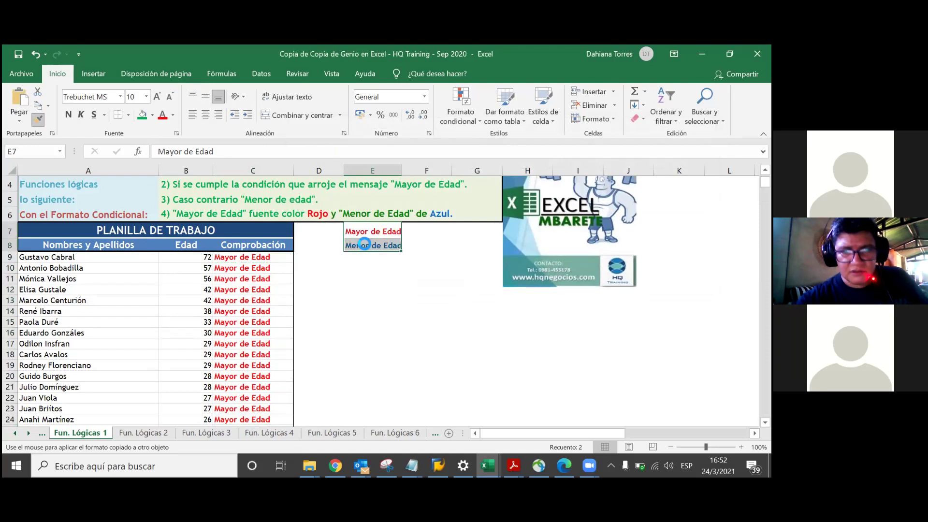
double_click(400, 172)
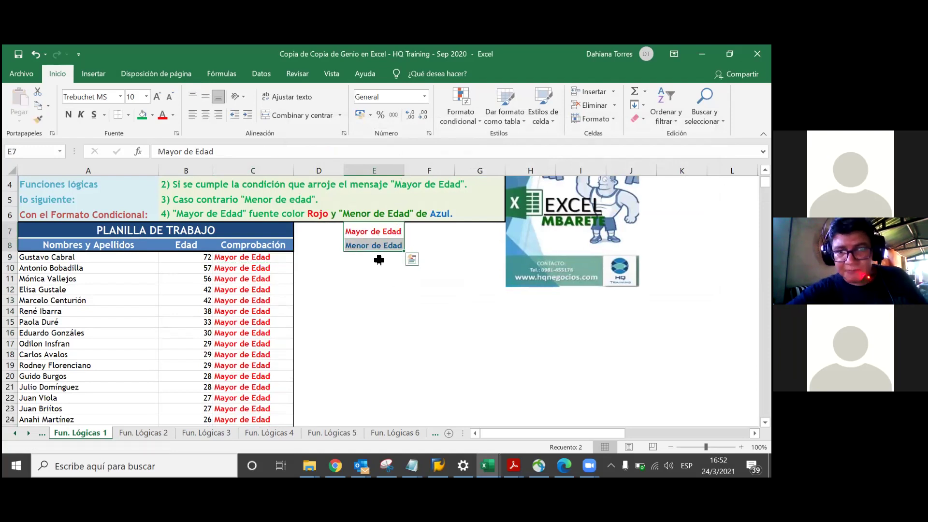
left_click(378, 260)
key("Up")
key("Up")
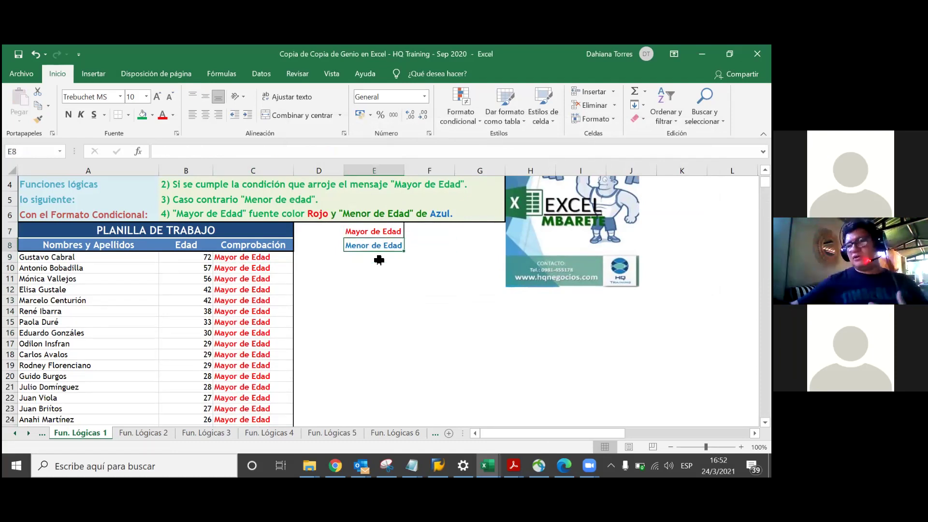
key("Down")
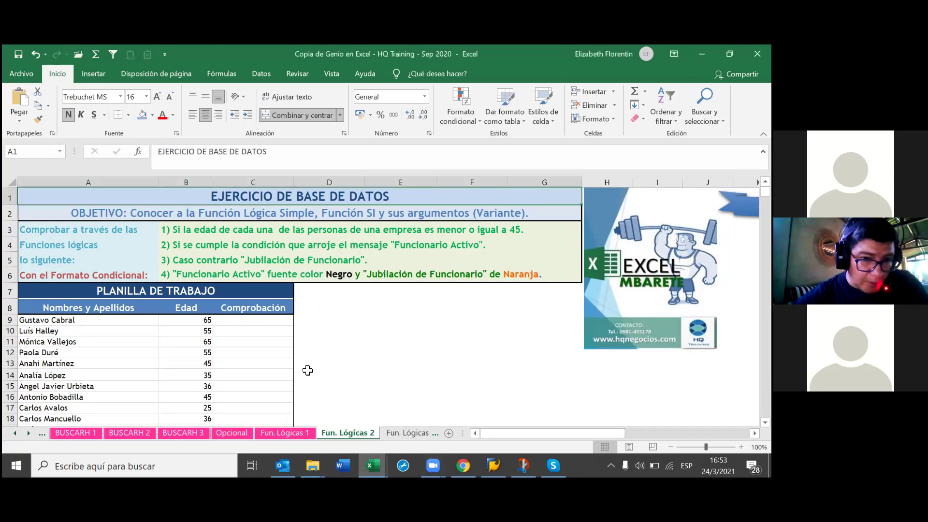
- Select cell C9 on the Fun. Lógicas 2 sheet to start the Comprobación formula
left_click(274, 321)
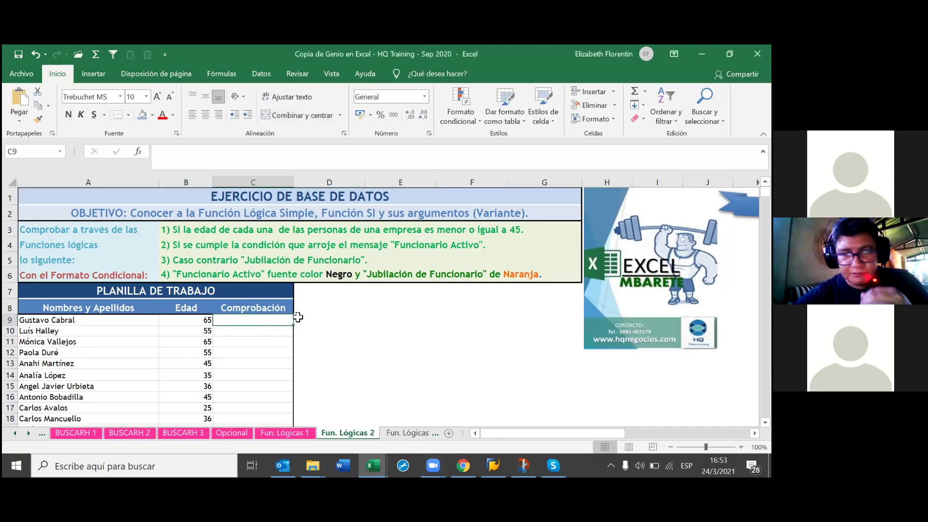
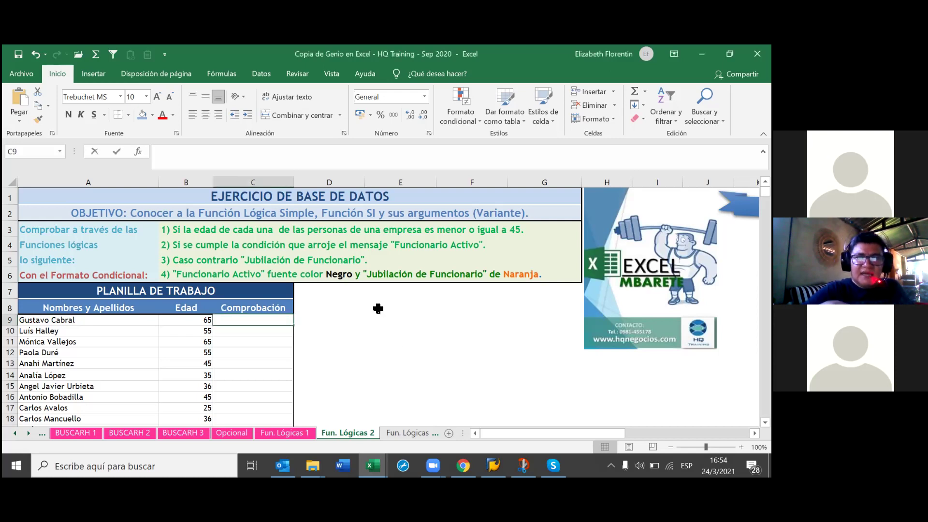
- Enter the label 'Funcionario Activo' in cell E8 beside the table
left_click(428, 352)
left_click(360, 319)
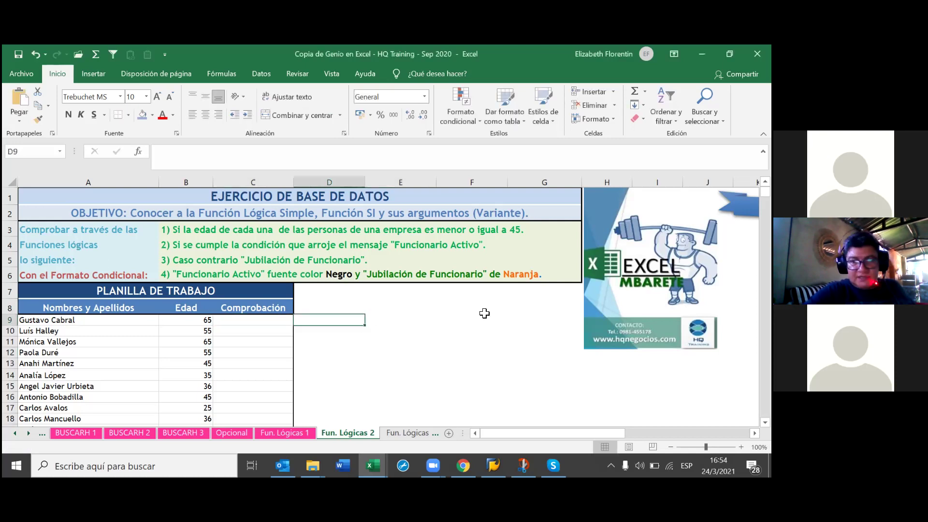
left_click(412, 316)
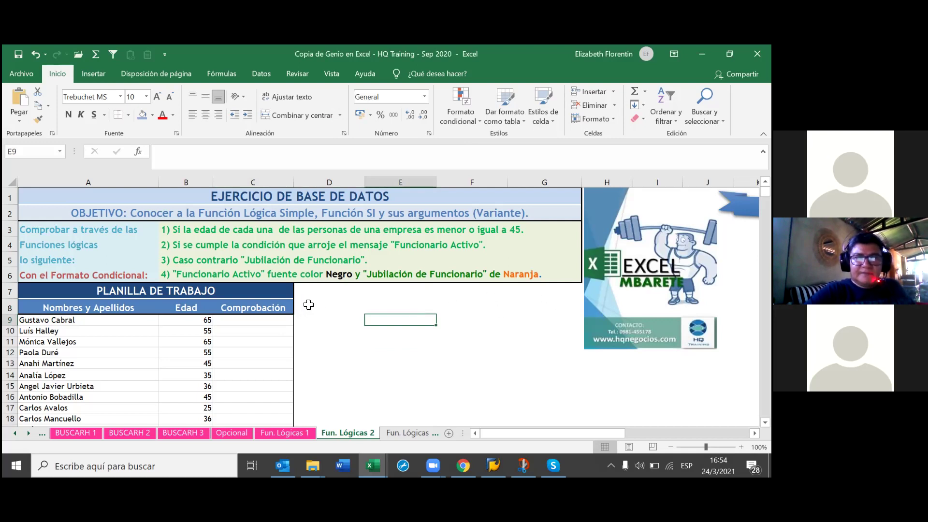
left_click(393, 291)
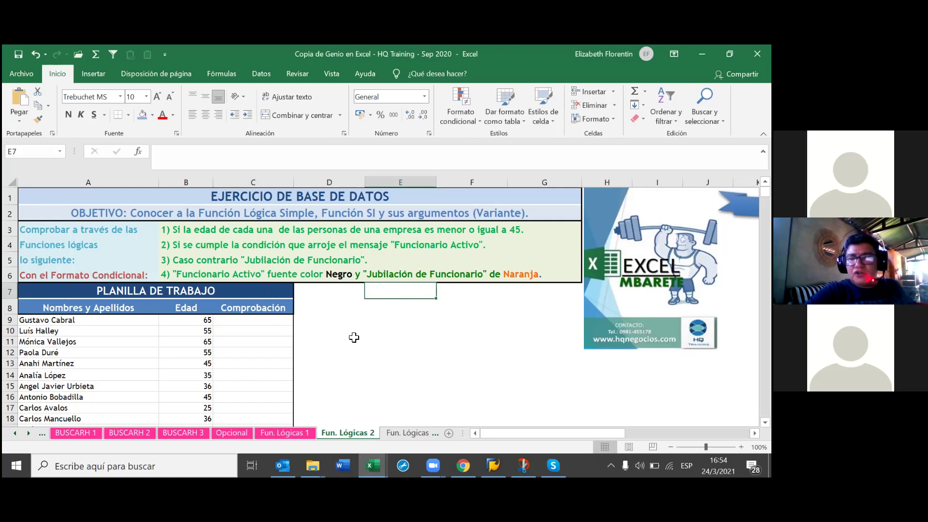
double_click(392, 303)
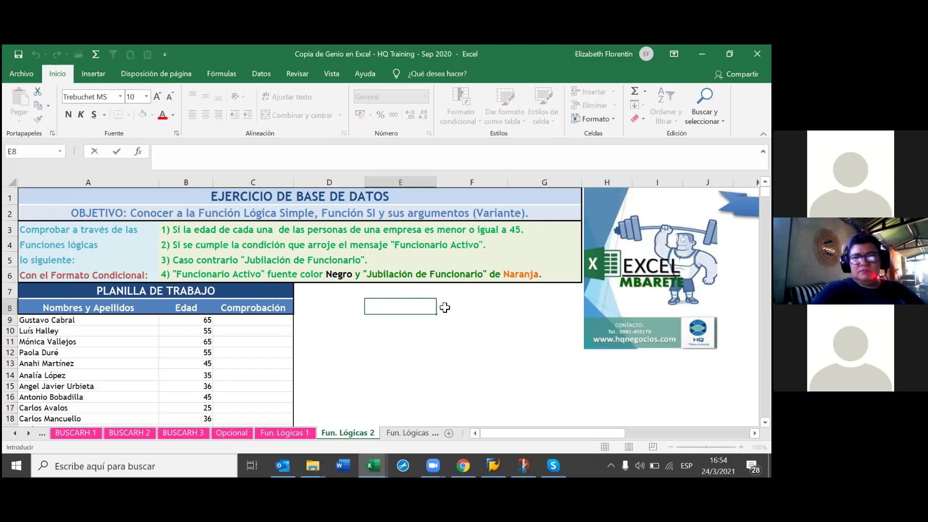
type("Fun")
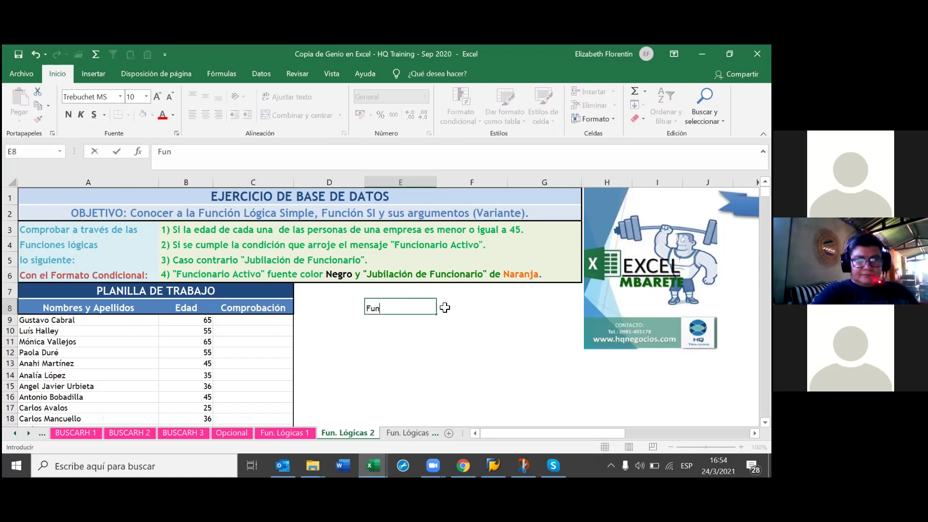
type("cionario")
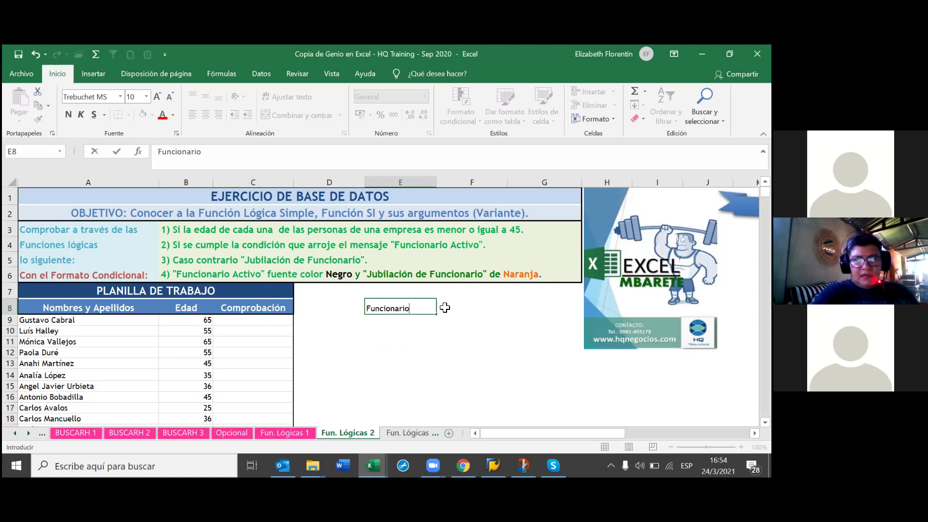
type(" Activo")
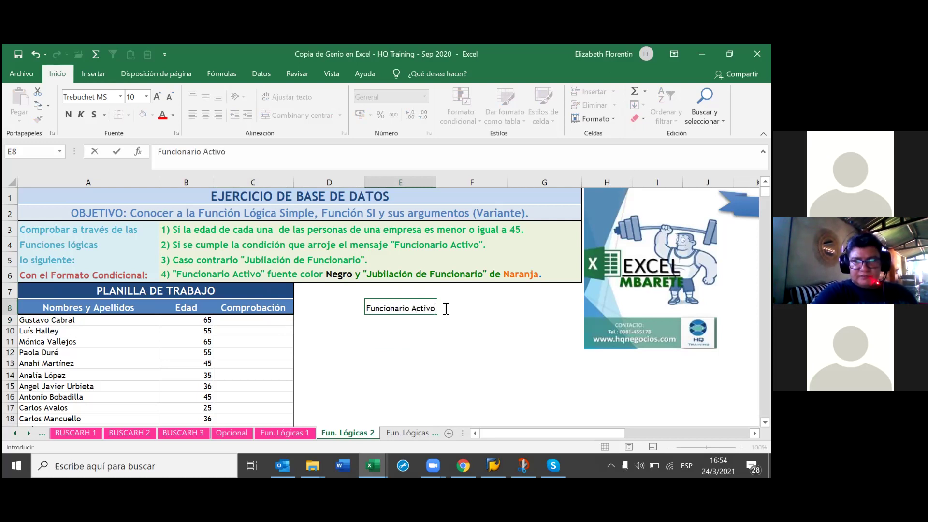
key("ctrl+Return")
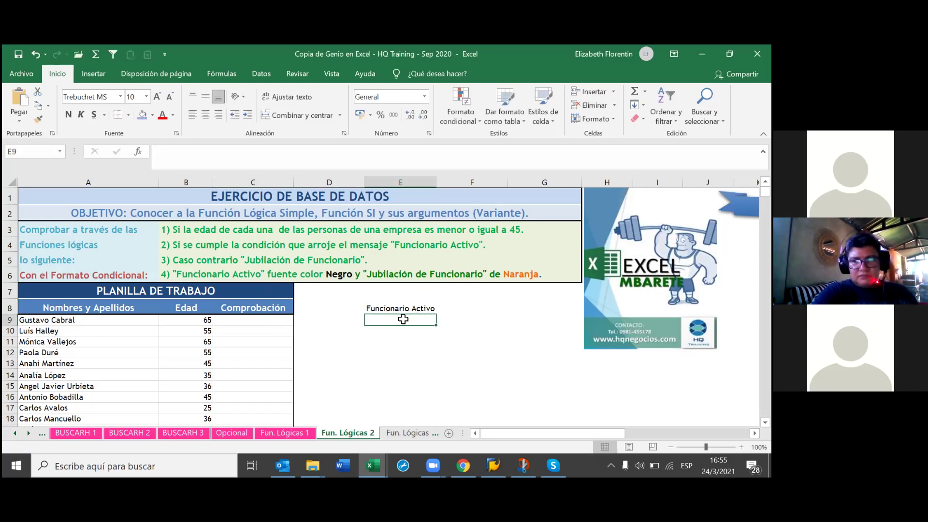
- Move the 'Funcionario Activo' label from E8 up into cell E7, leaving E8 empty
left_click(469, 309)
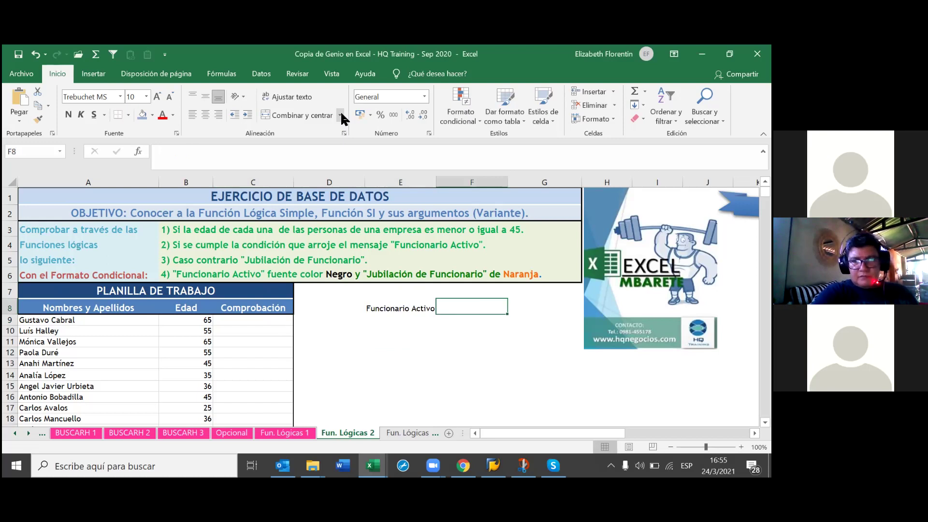
key("Down")
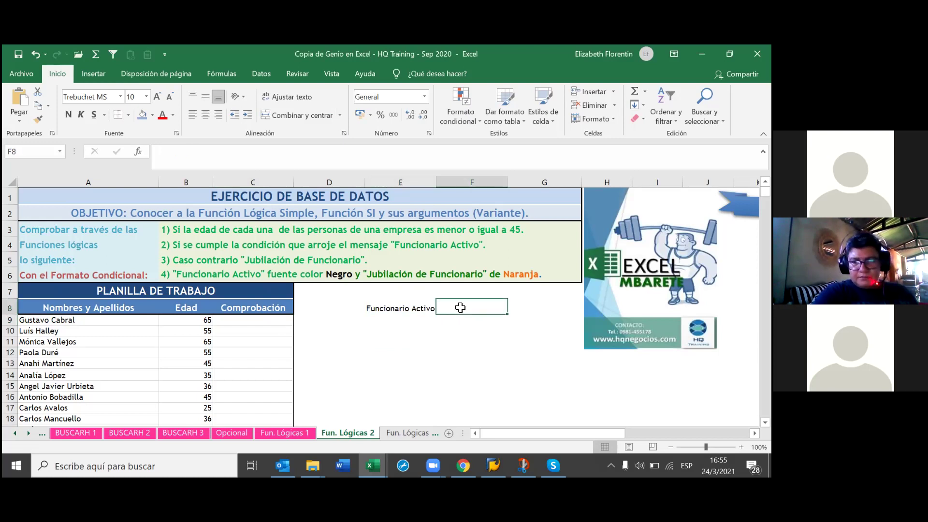
left_click(396, 309)
left_click(409, 291)
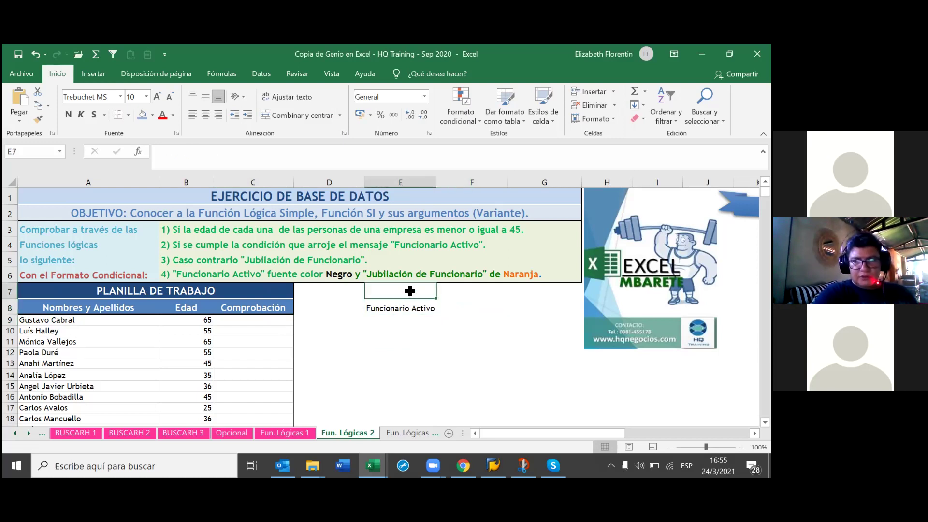
left_click(407, 307)
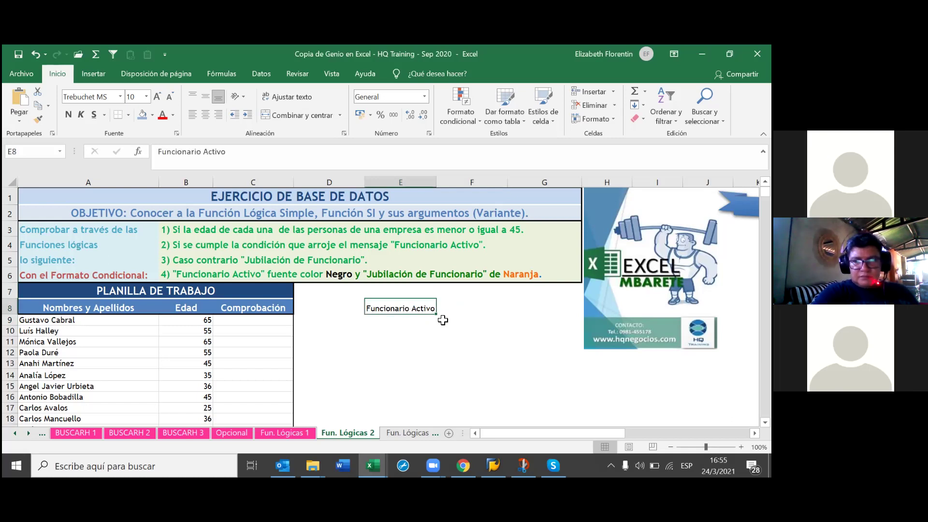
key("ctrl+c")
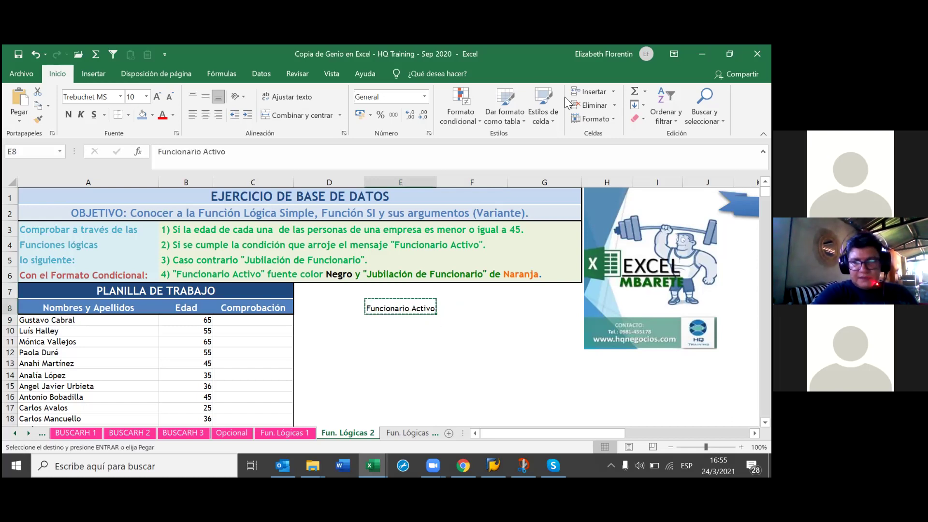
left_click(400, 291)
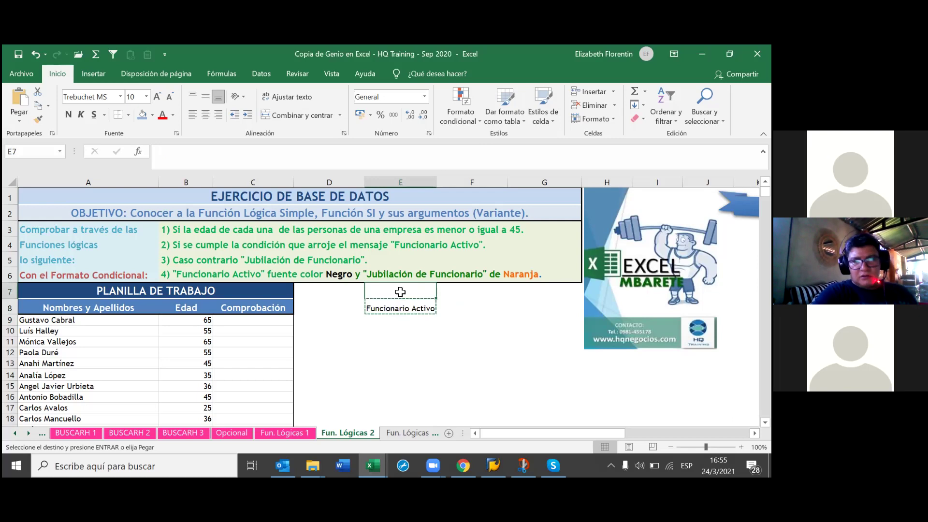
key("ctrl+v")
left_click(465, 293)
double_click(468, 295)
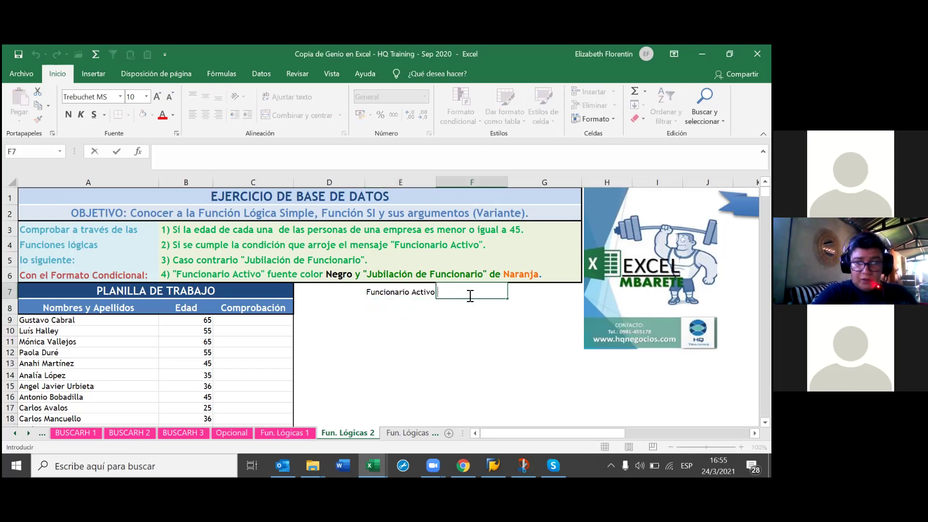
left_click(406, 305)
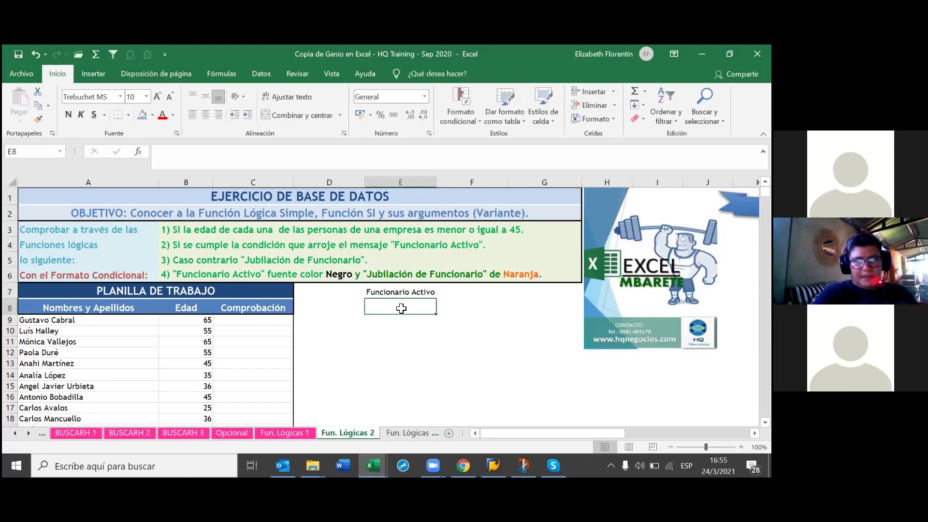
- Enter 'Jubilación de funcionario' in E8 directly under the Funcionario Activo label
type("Jubi")
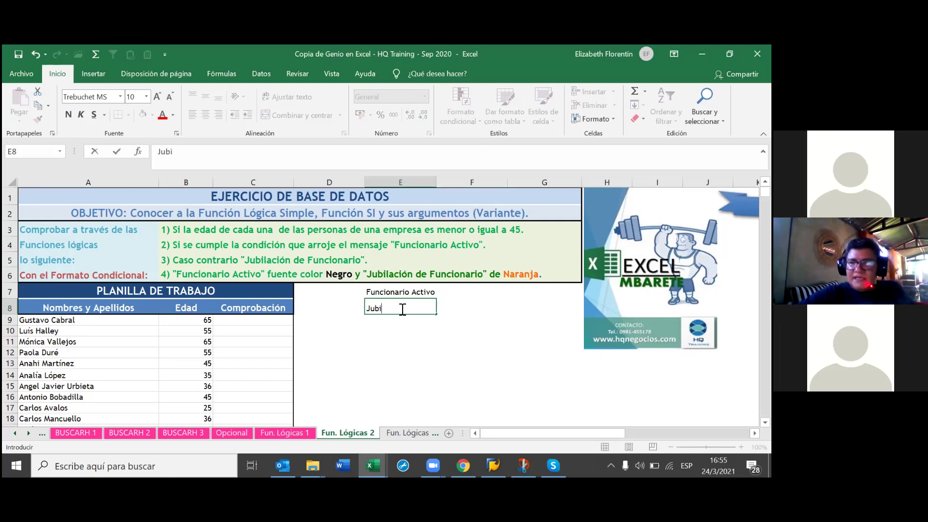
type("lación de funcionar")
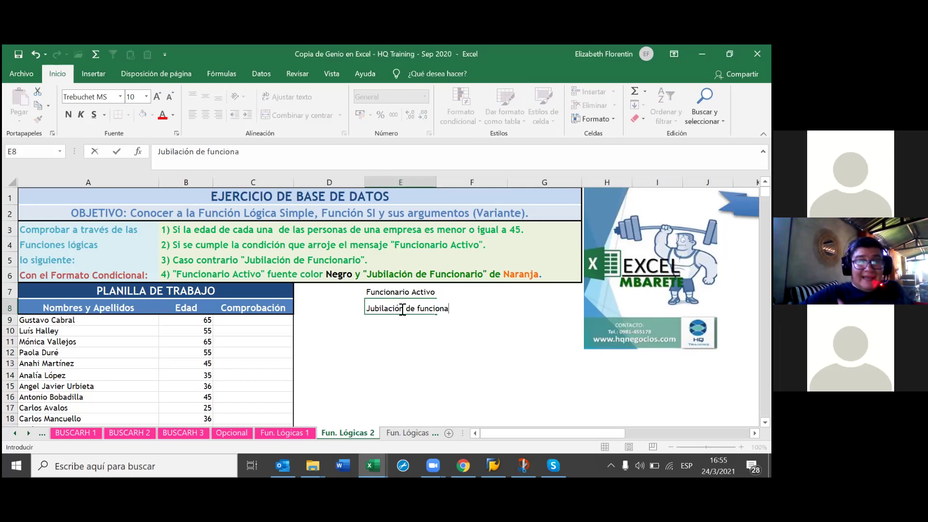
type("io")
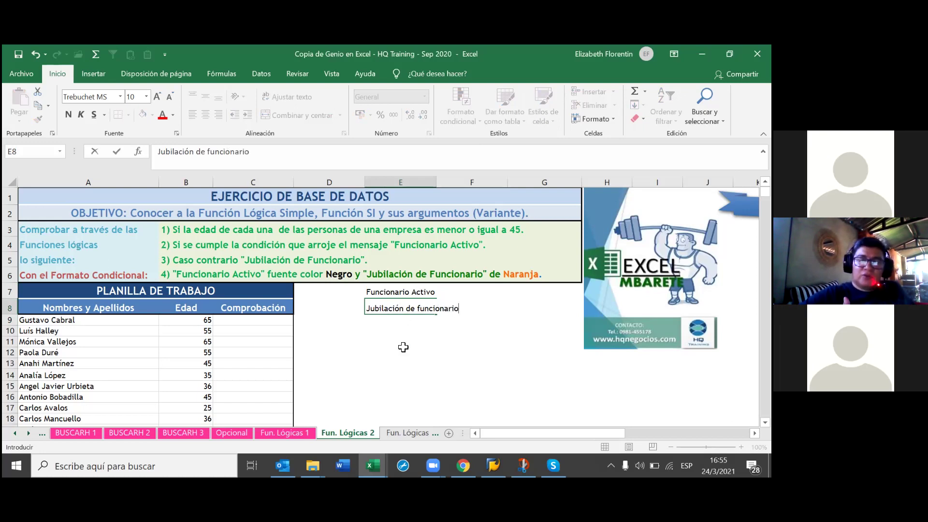
left_click(401, 344)
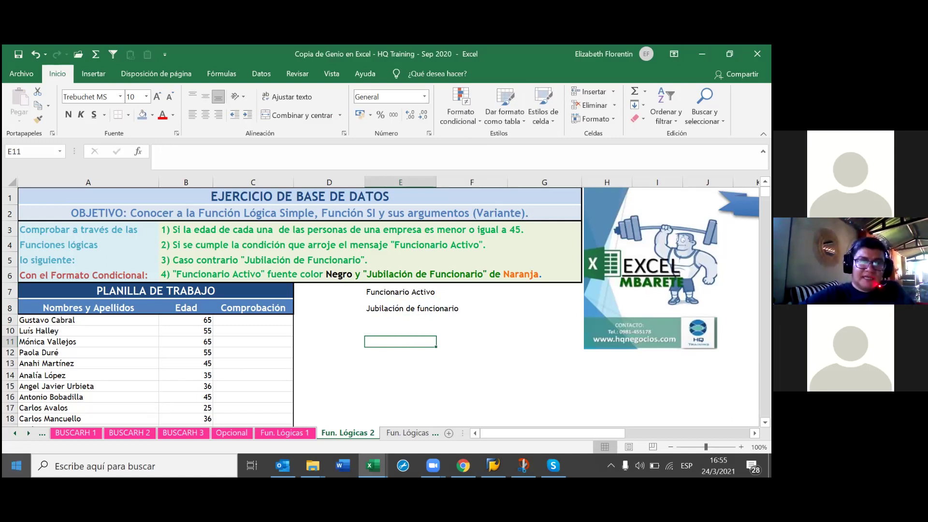
left_click(257, 321)
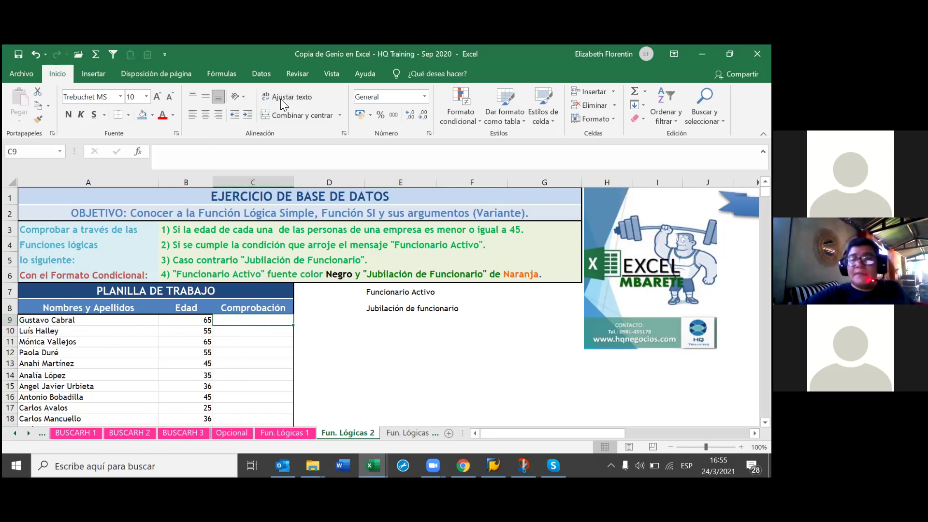
- Insert the SI function from the Lógica category into cell C9 via Insertar función
left_click(217, 73)
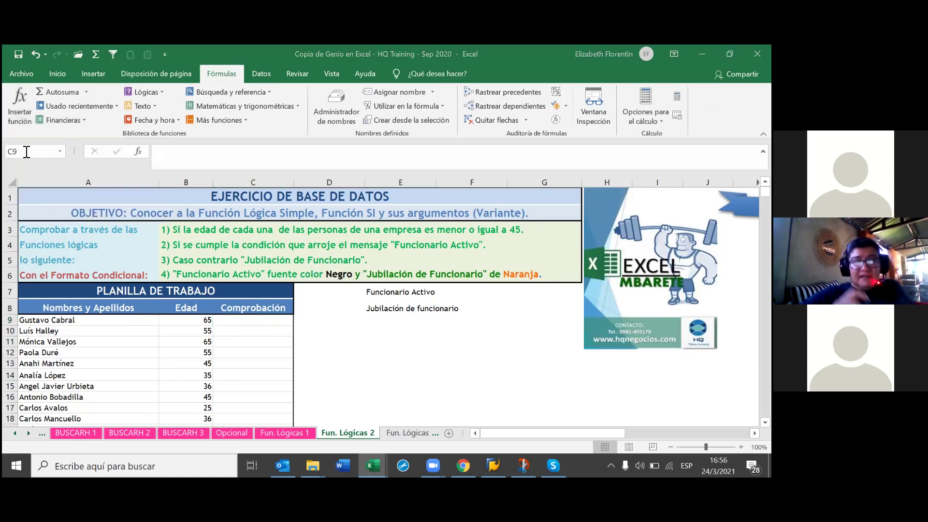
left_click(19, 104)
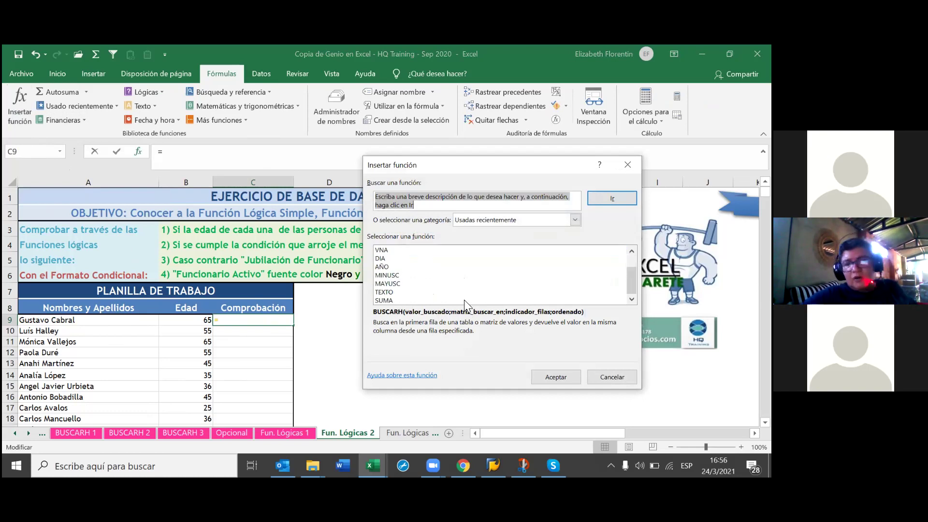
scroll(463, 299, "down", 1)
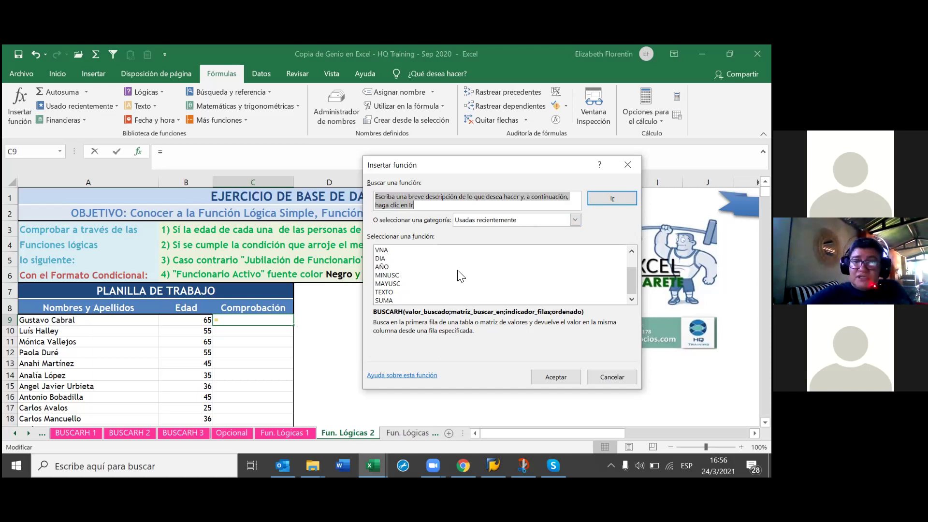
left_click(574, 223)
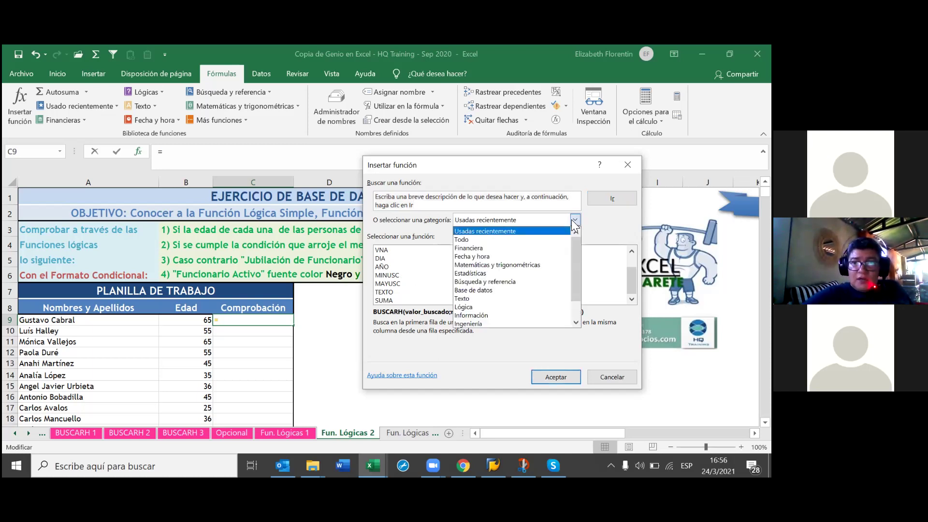
left_click(500, 325)
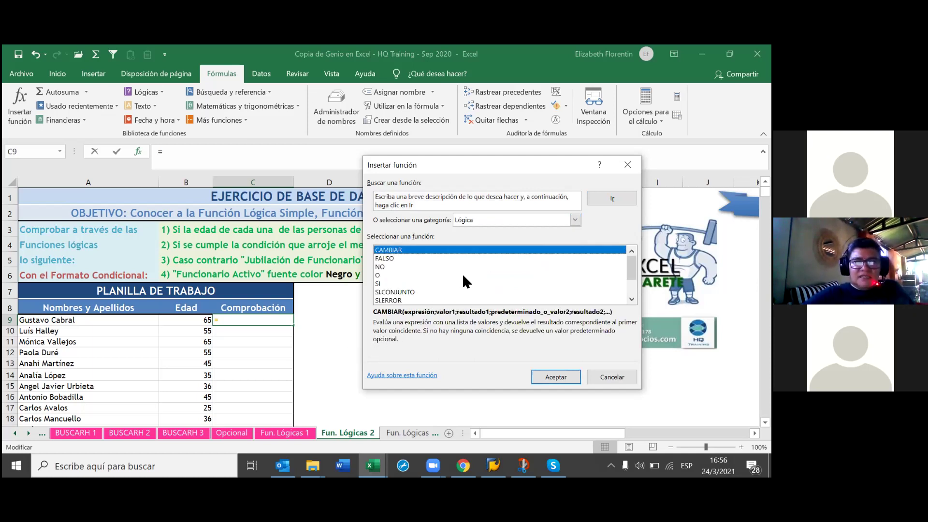
left_click(383, 284)
left_click(558, 378)
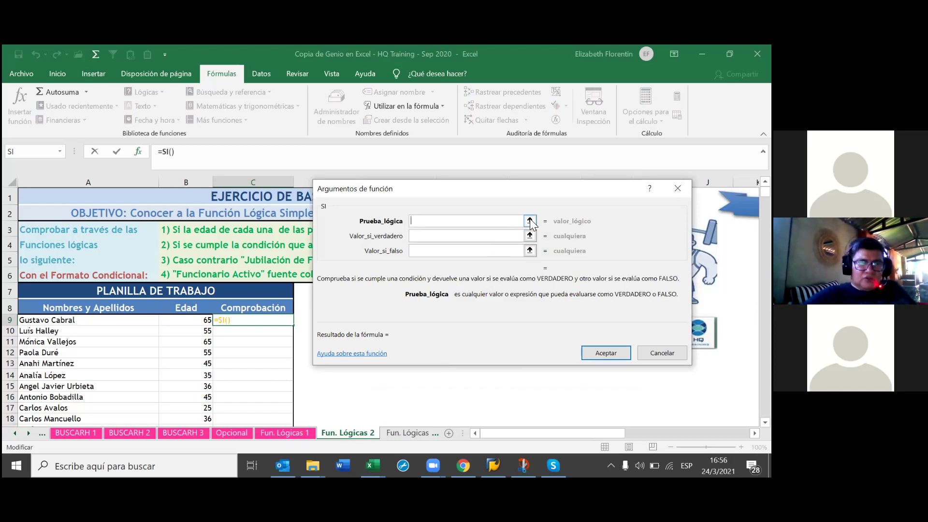
left_click(185, 320)
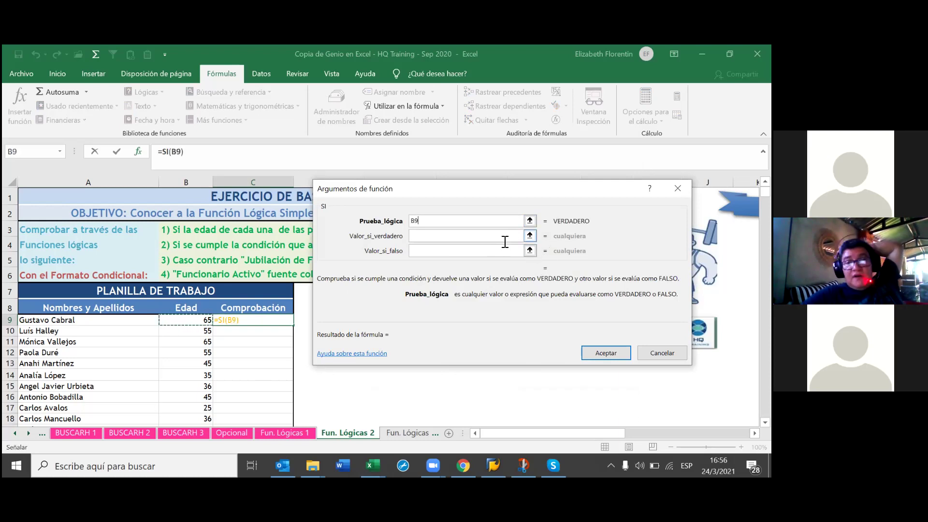
left_click(529, 236)
left_click(530, 236)
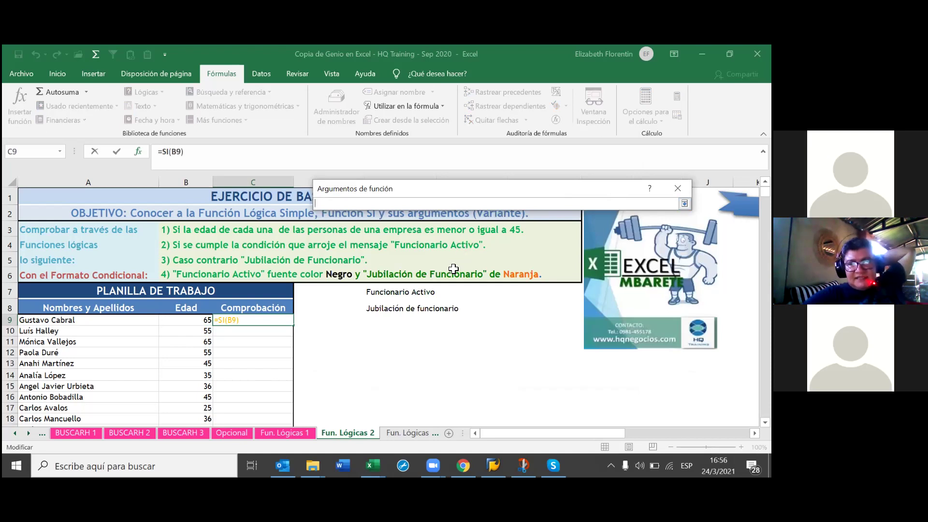
left_click(684, 203)
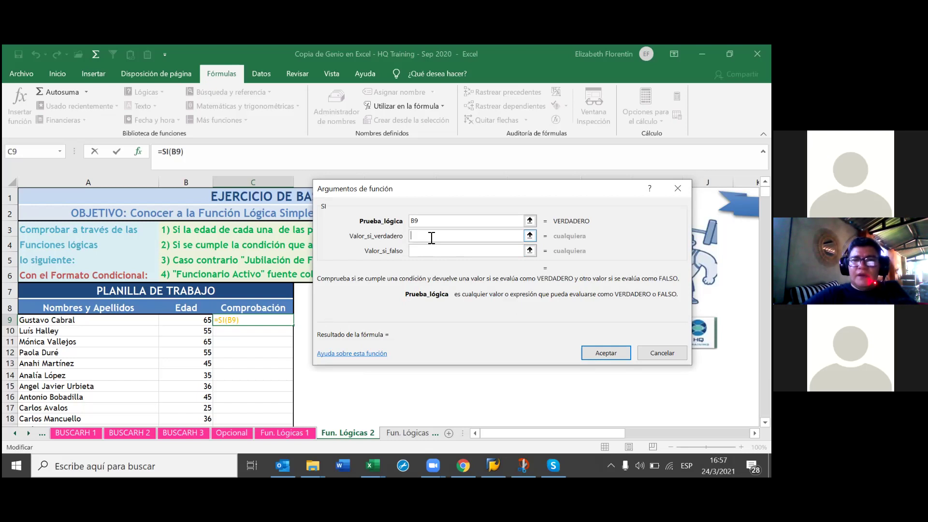
left_click(426, 221)
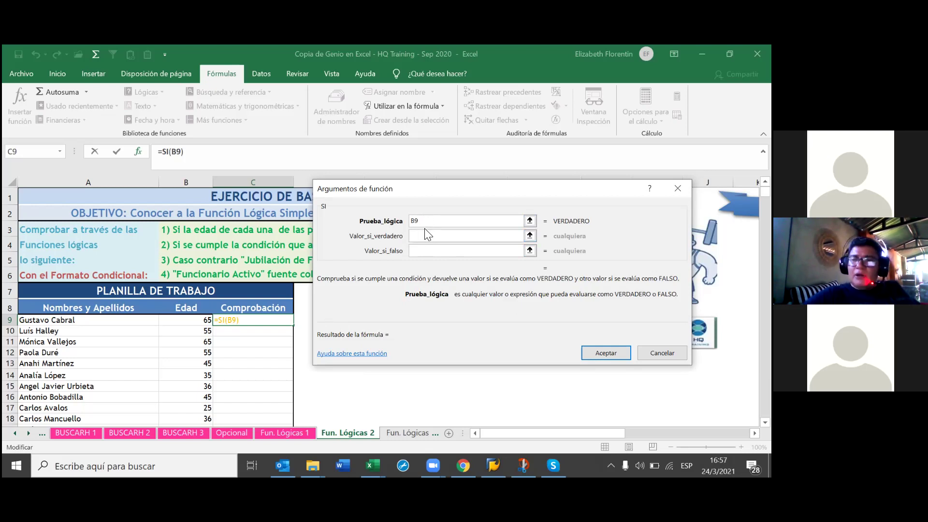
left_click(422, 232)
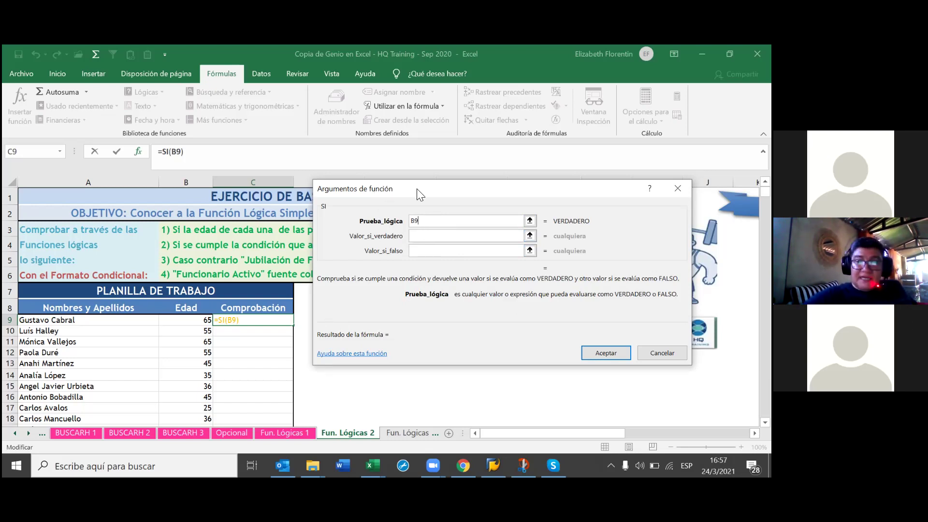
left_click_drag(416, 189, 476, 248)
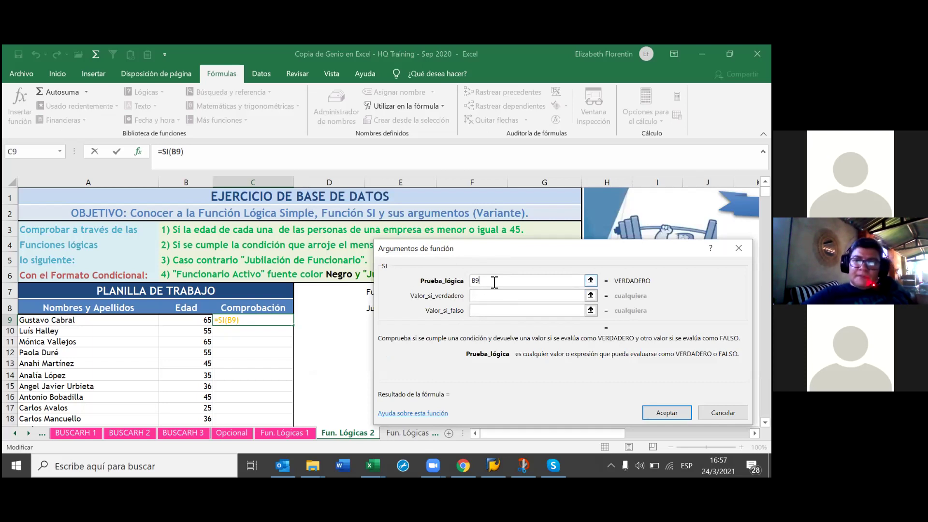
- Set the SI logical test to B9<=45, removing a stray +E7 reference
type("<")
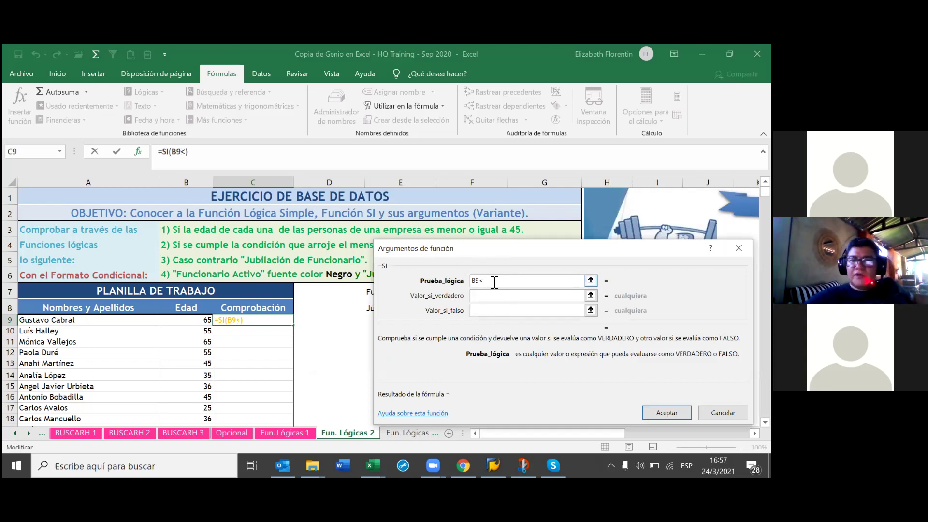
type("45")
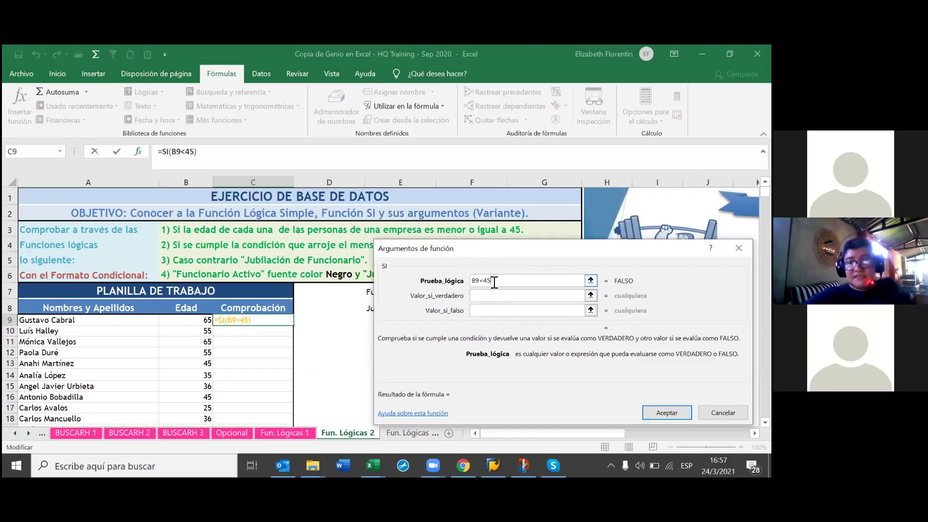
key("BackSpace")
key("BackSpace")
type("=")
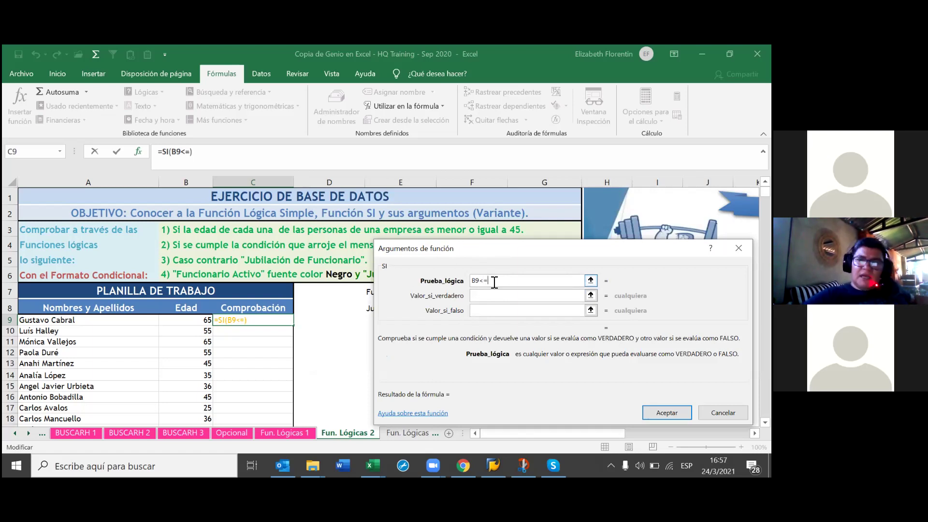
type("45")
left_click(521, 299)
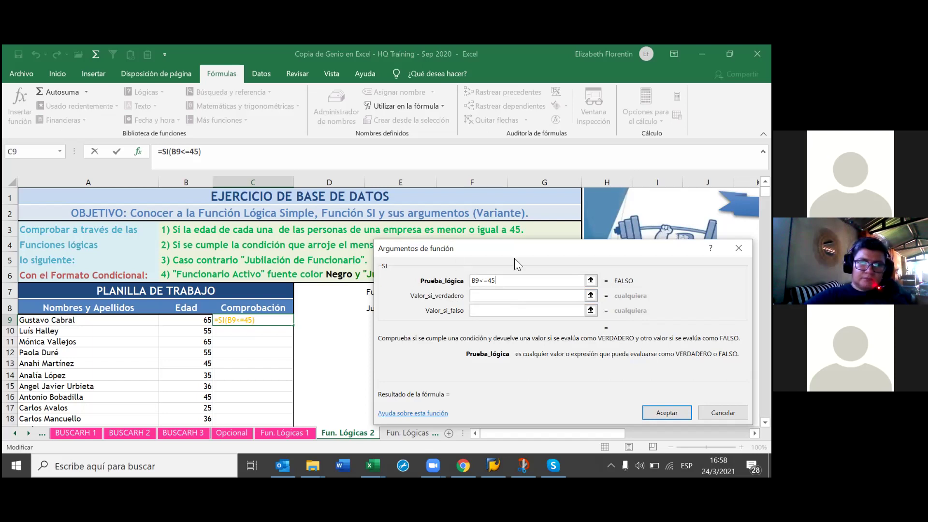
left_click_drag(528, 255, 524, 288)
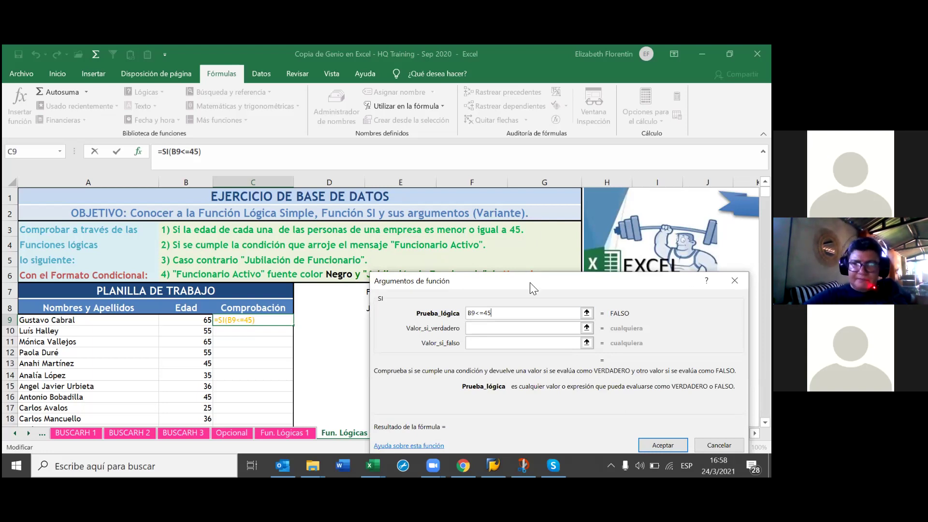
left_click_drag(529, 282, 508, 356)
type("+E7")
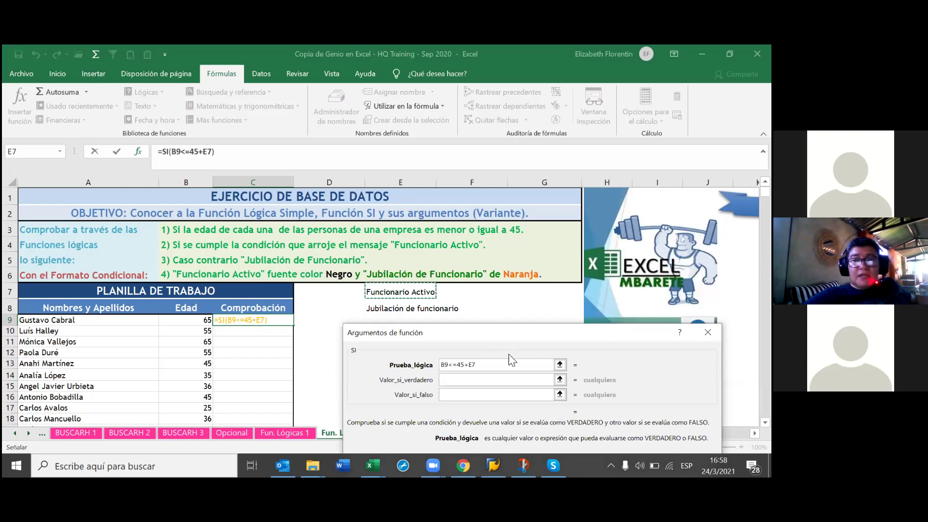
left_click(495, 365)
key("BackSpace")
key("BackSpace")
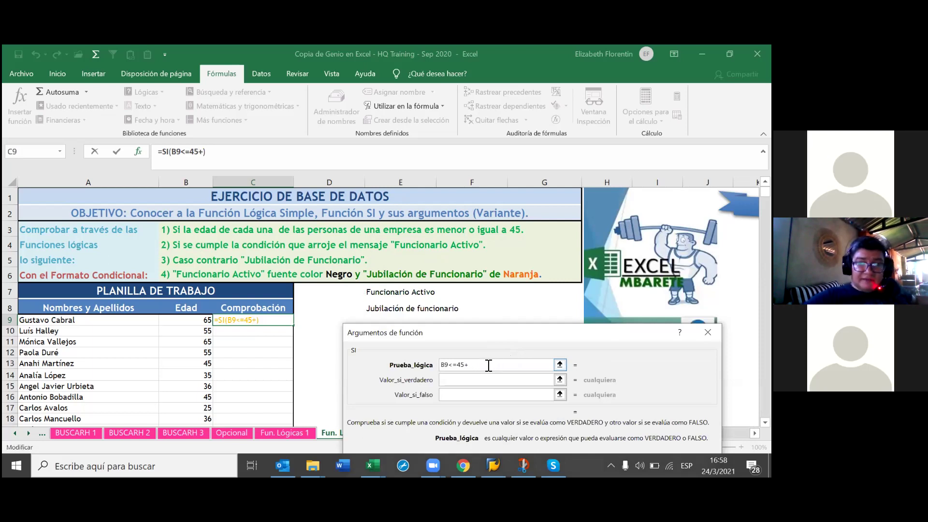
key("BackSpace")
- Set E7 as the value-if-true and E8 as the value-if-false
left_click(456, 379)
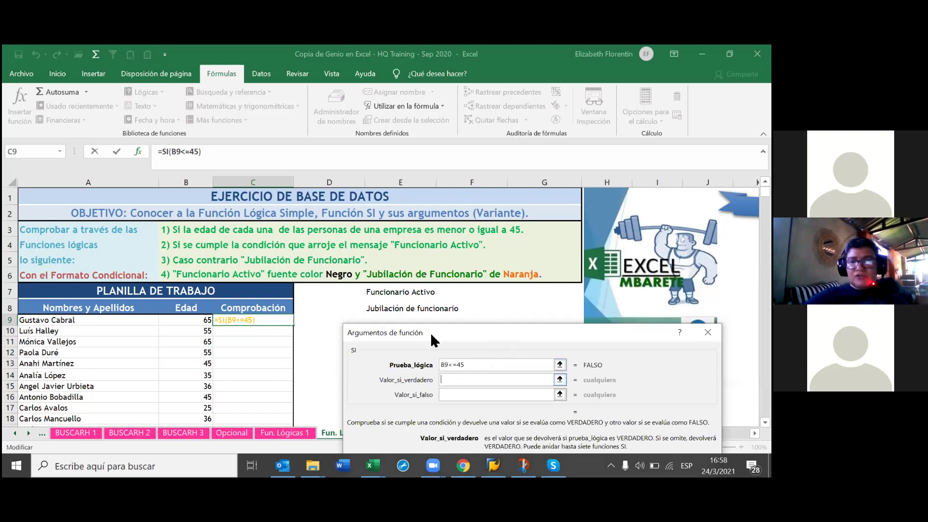
left_click(425, 292)
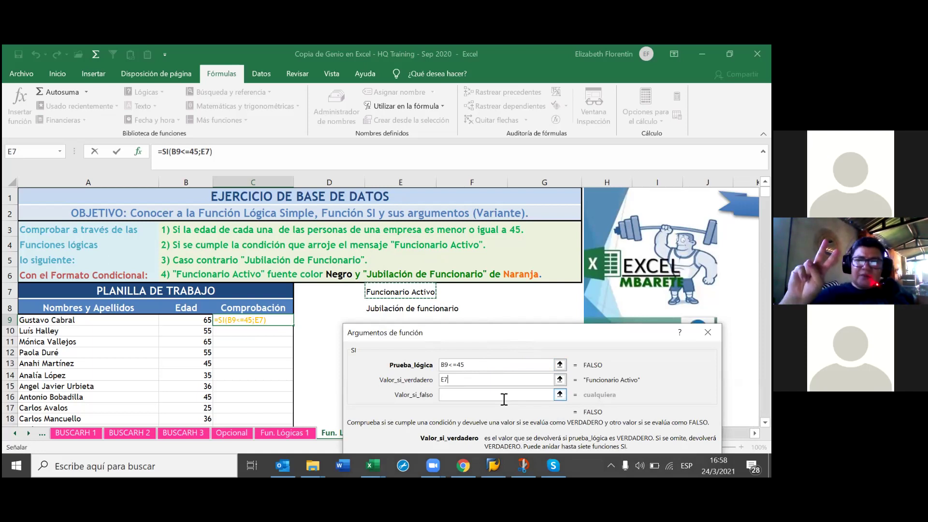
left_click(461, 395)
left_click(408, 309)
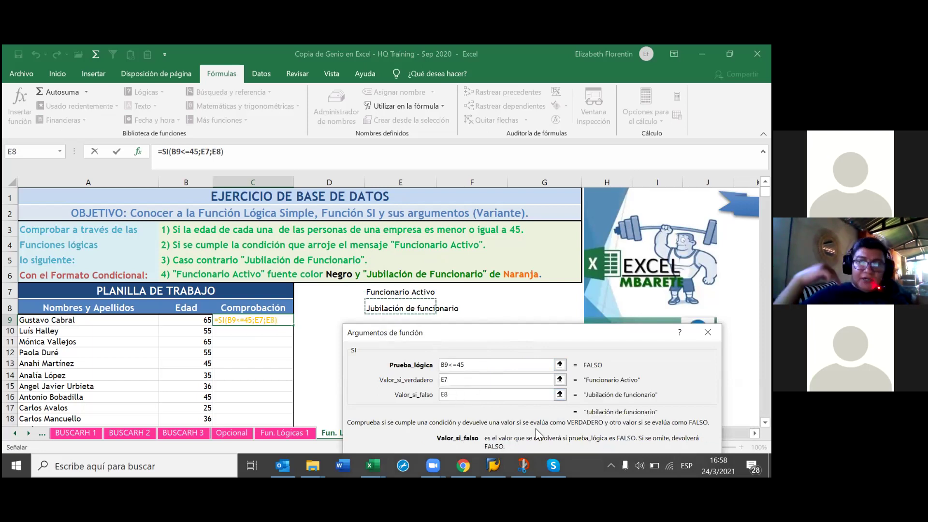
scroll(555, 421, "down", 1)
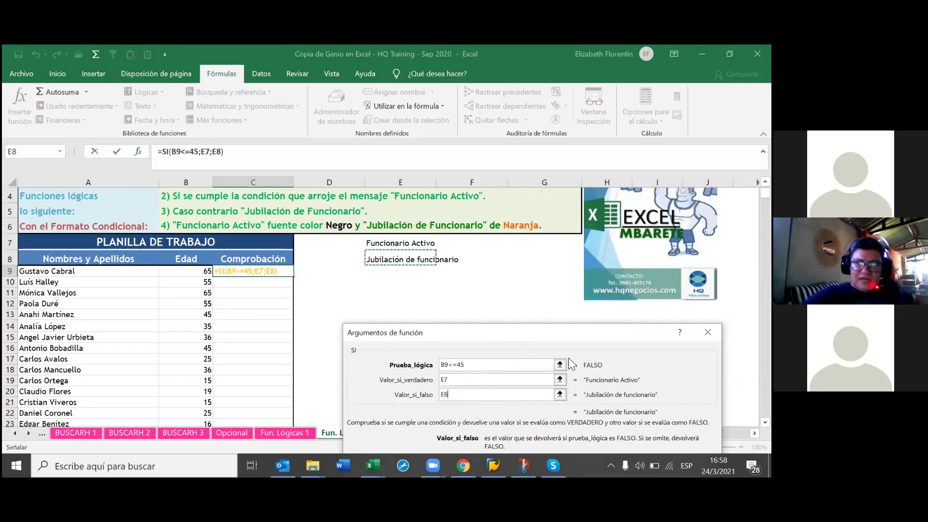
scroll(568, 357, "down", 1)
scroll(568, 357, "up", 1)
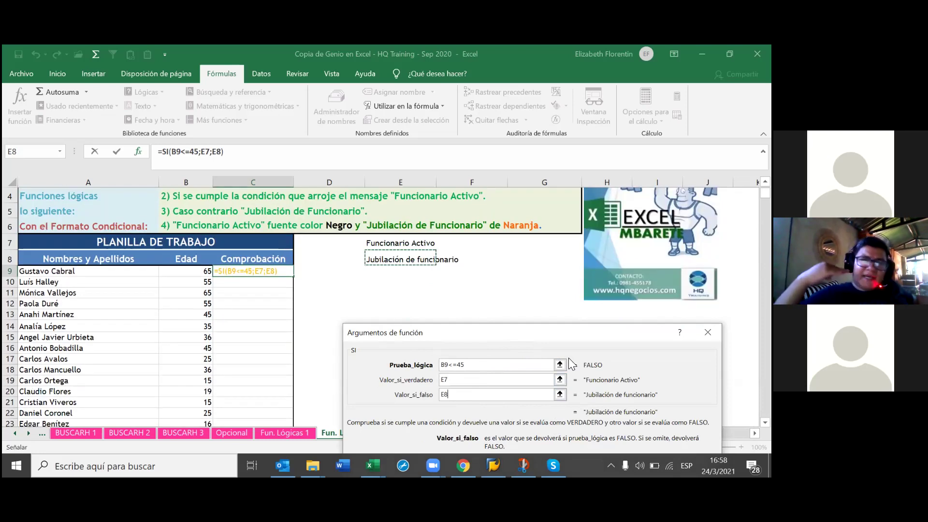
scroll(569, 357, "up", 1)
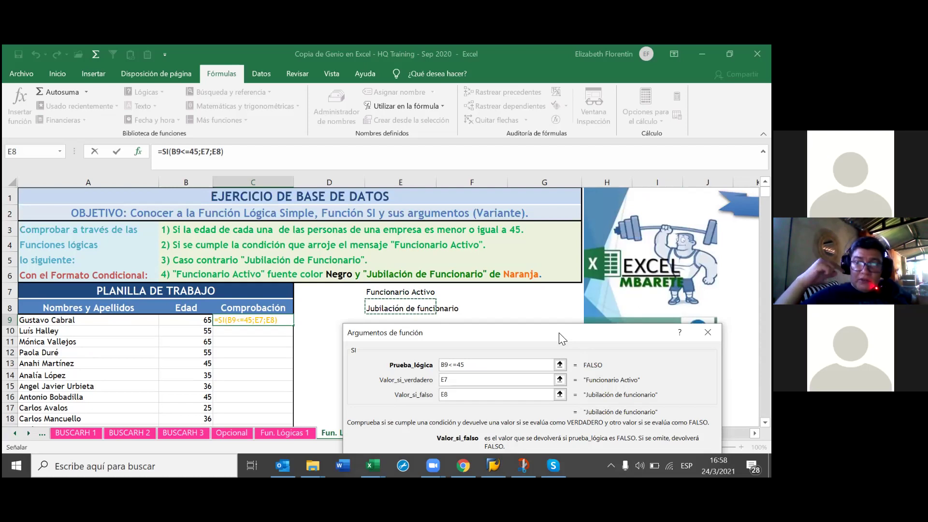
left_click_drag(558, 332, 534, 238)
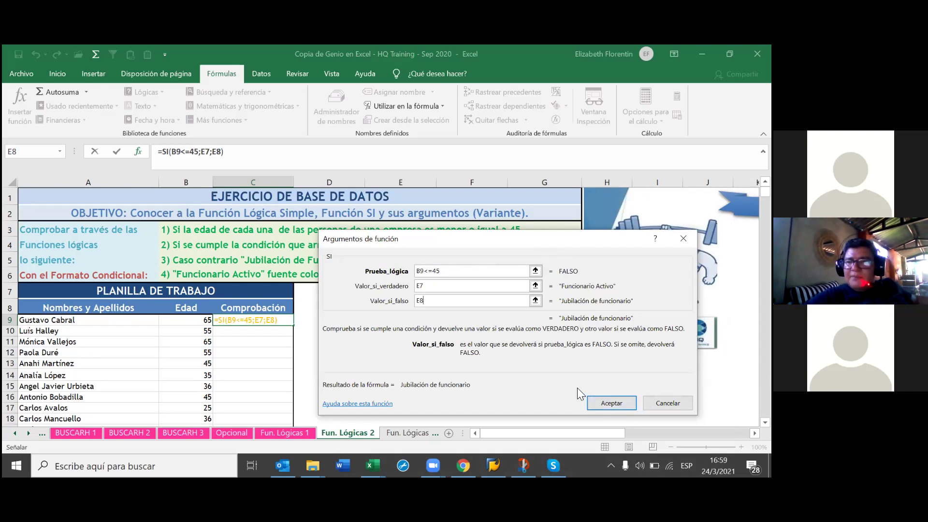
- Make both references absolute ($E$7, $E$8) and confirm =SI(B9<=45;$E$7;$E$8)
left_click(438, 271)
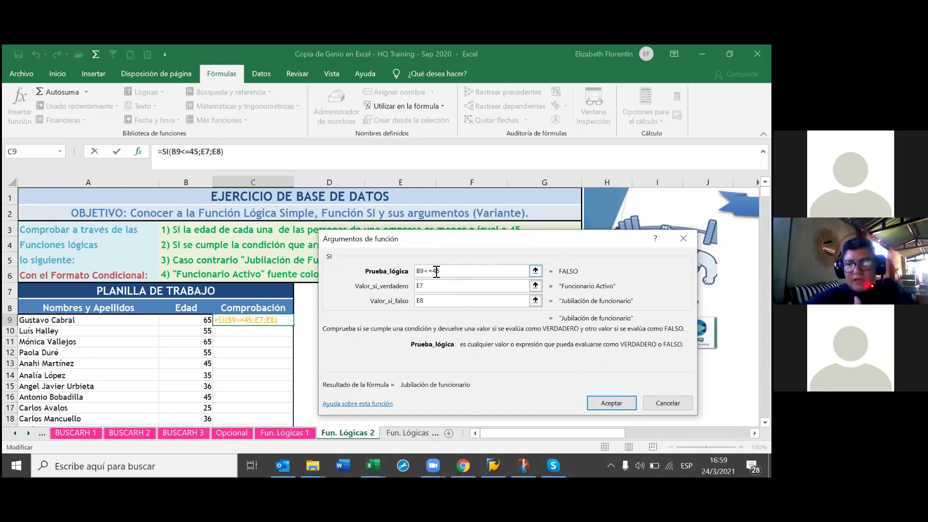
left_click(432, 285)
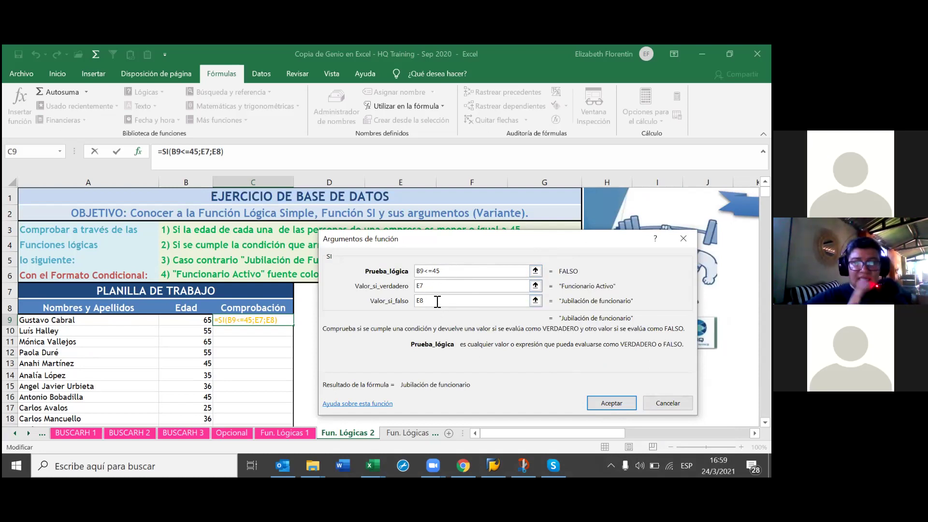
left_click(434, 288)
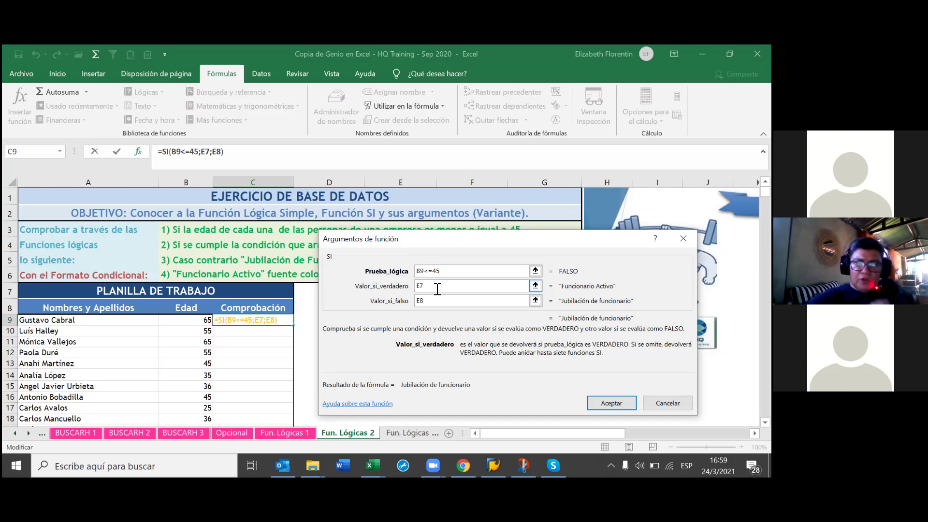
key("F4")
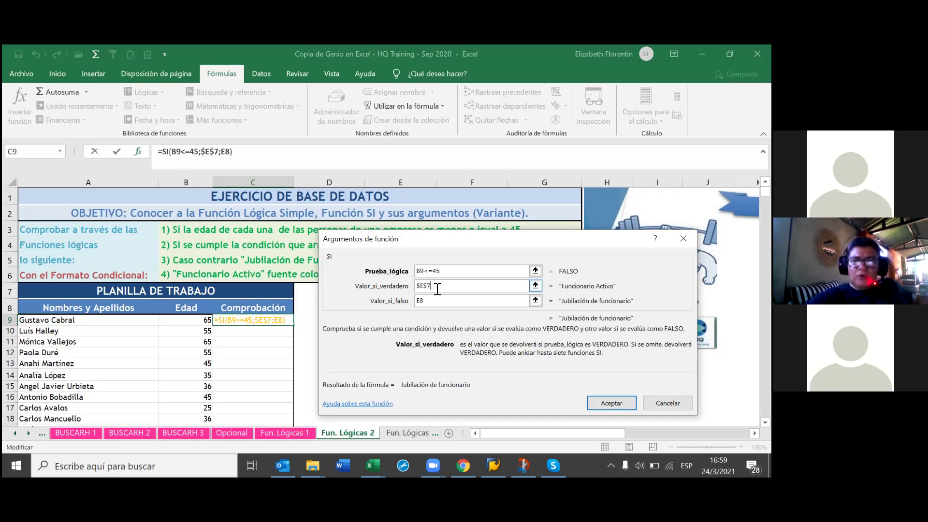
left_click(430, 302)
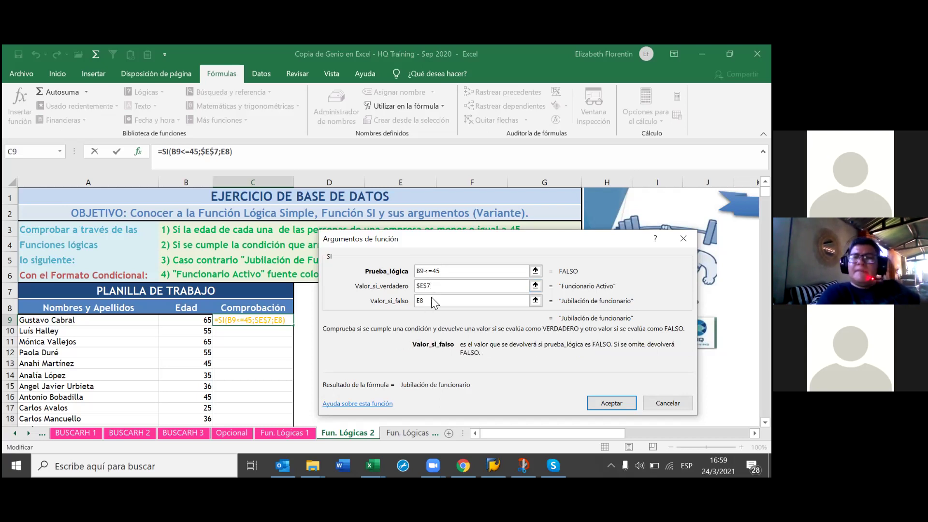
key("F4")
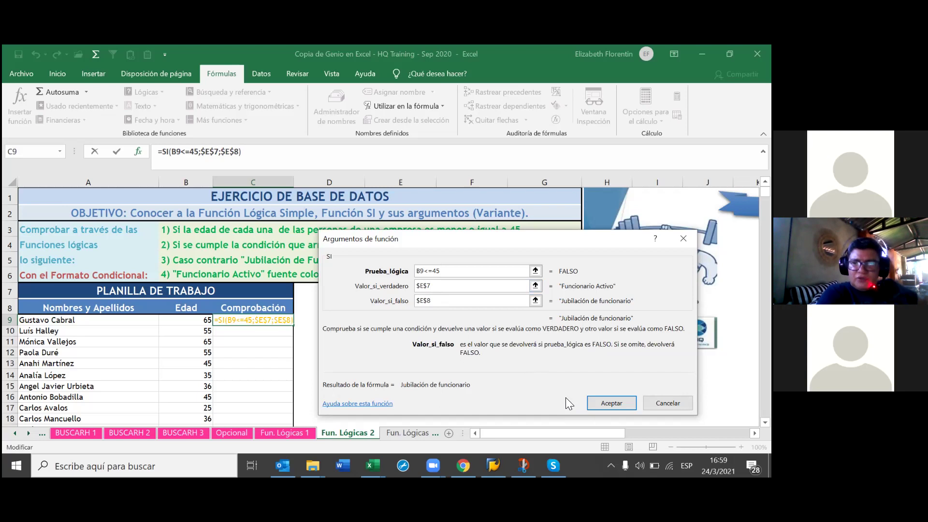
left_click(602, 404)
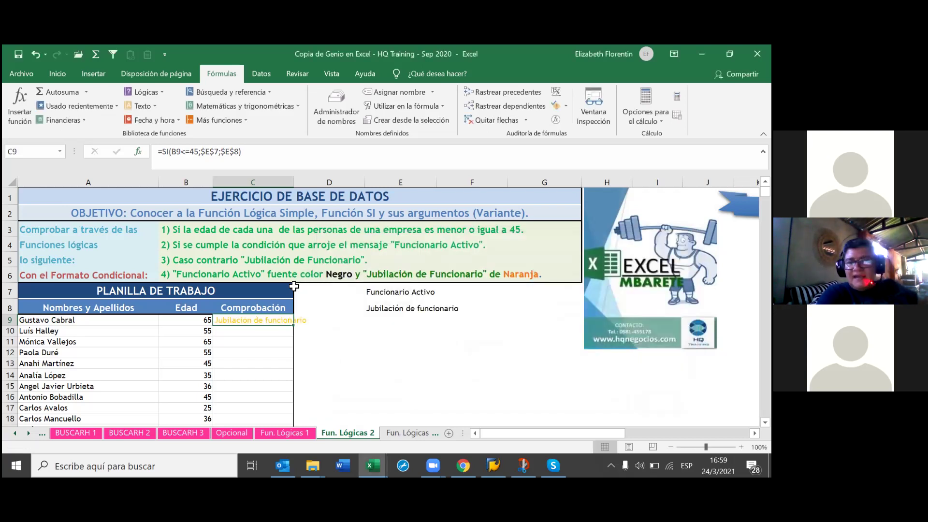
- Widen column C and fill C9's SI formula down through C60
left_click_drag(291, 181, 311, 182)
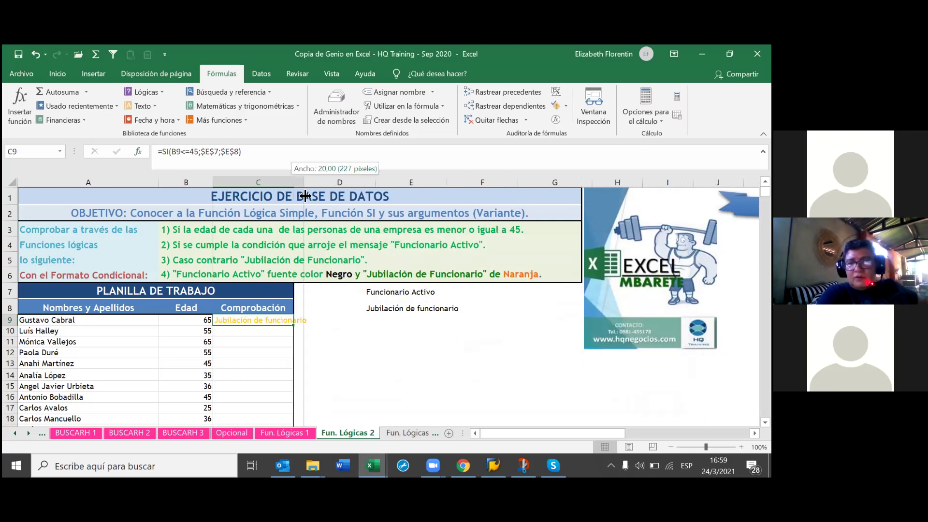
left_click(290, 366)
left_click(301, 320)
double_click(313, 326)
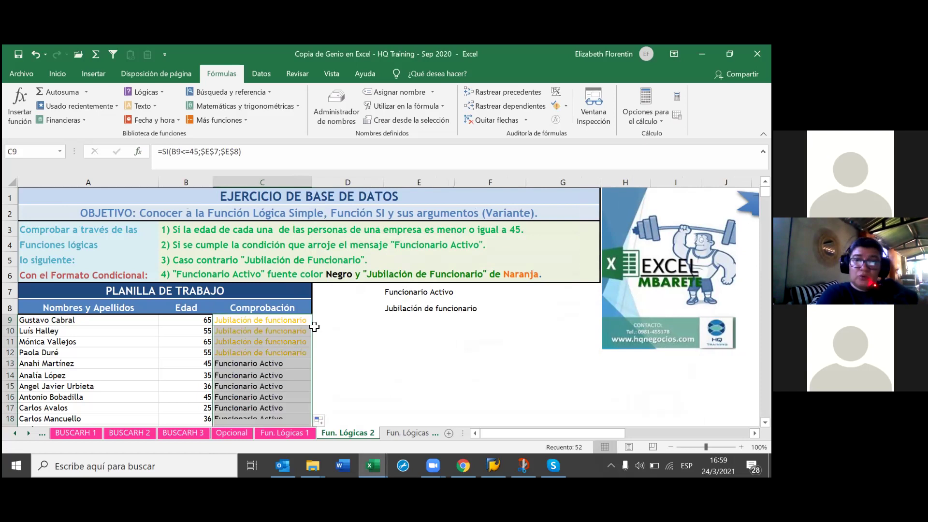
scroll(307, 358, "down", 3)
scroll(311, 358, "up", 3)
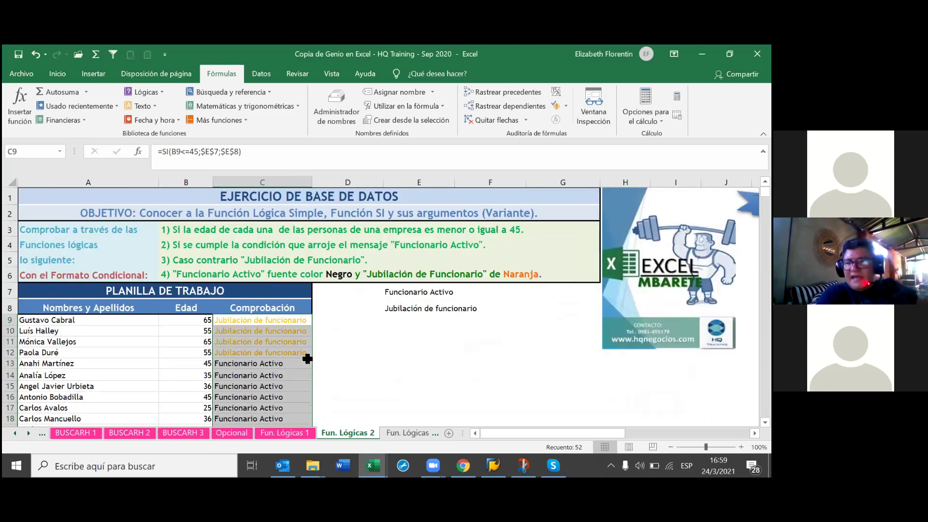
scroll(291, 388, "down", 1)
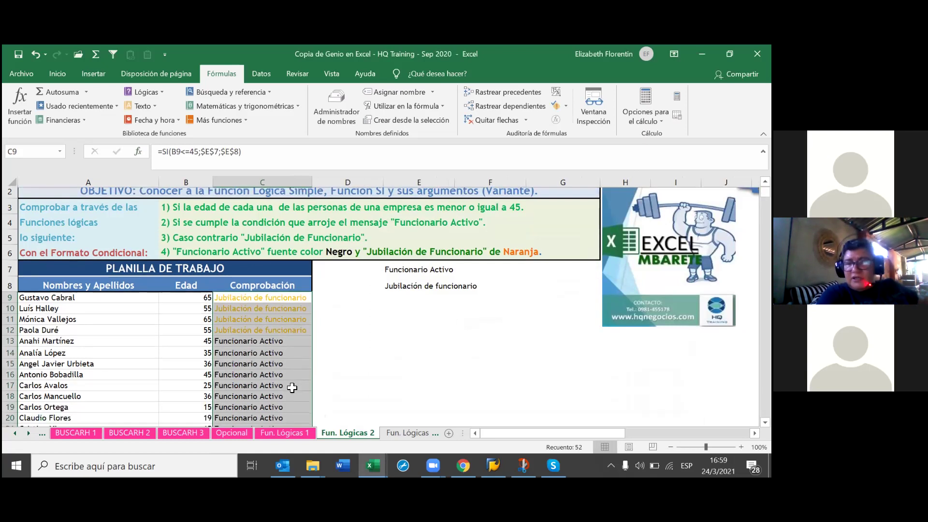
scroll(292, 387, "down", 2)
scroll(291, 388, "down", 3)
scroll(292, 388, "down", 1)
scroll(292, 387, "down", 3)
scroll(291, 387, "down", 1)
scroll(292, 387, "down", 3)
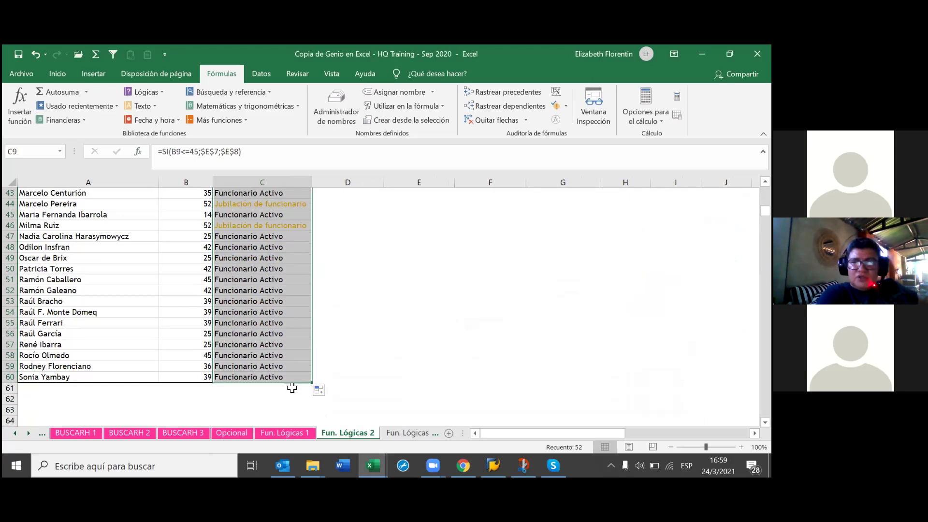
scroll(292, 387, "up", 5)
scroll(292, 387, "up", 6)
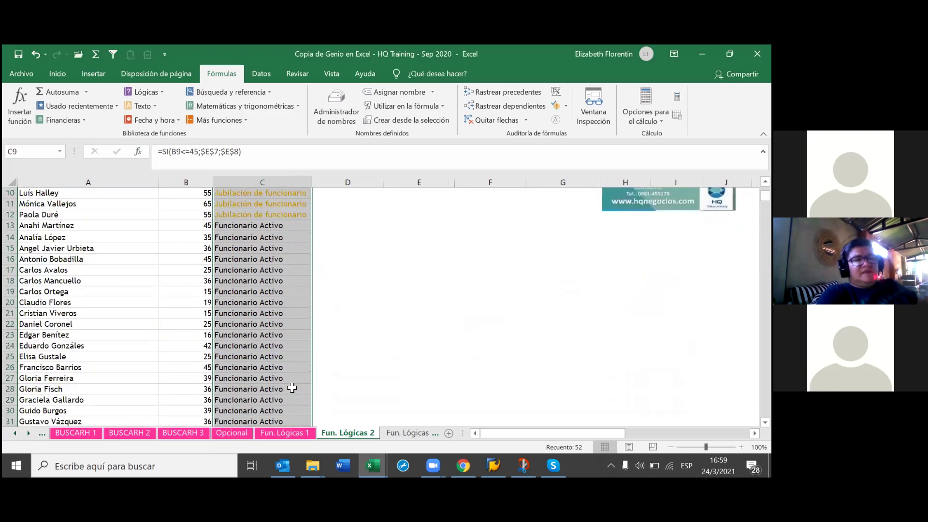
scroll(292, 387, "up", 3)
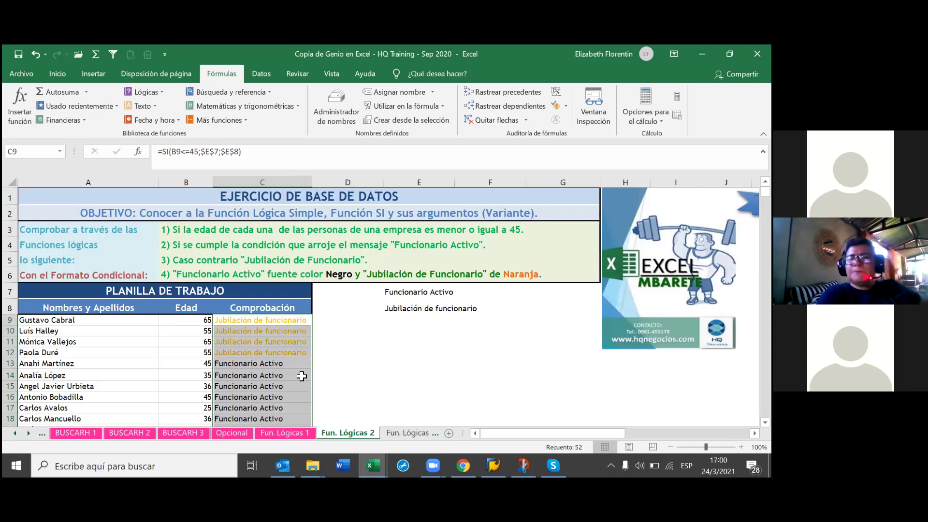
- Check another result cell's formula, then select the results C9:C60
left_click(302, 375)
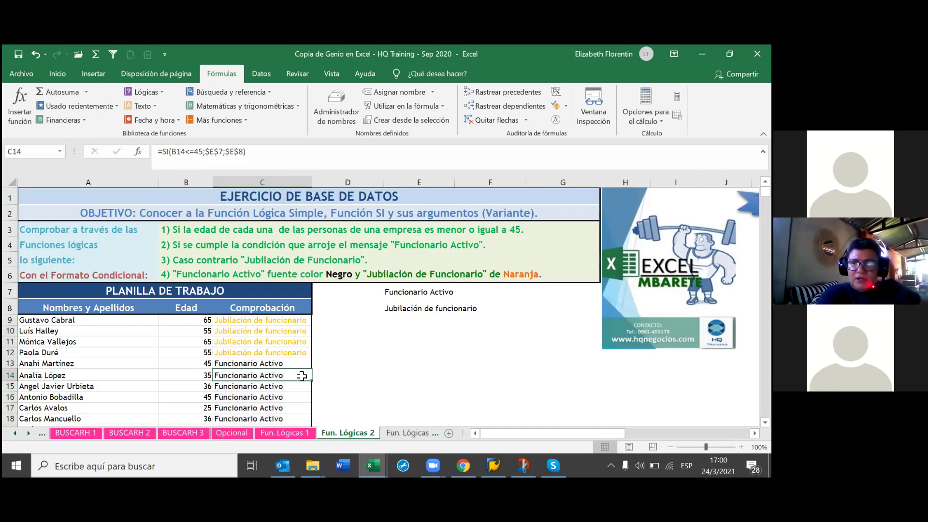
left_click(286, 322)
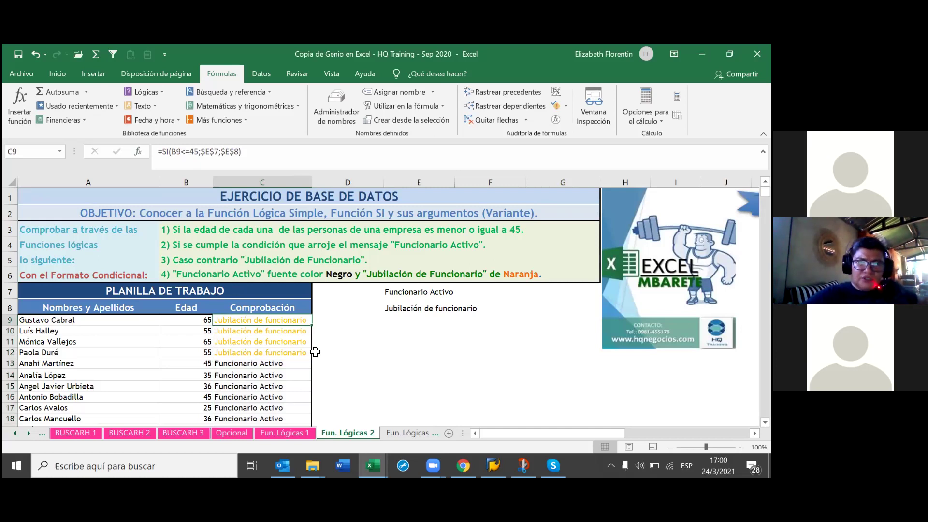
mouse_move(261, 324)
left_mouse_down()
mouse_move(291, 383)
mouse_move(276, 427)
left_mouse_up()
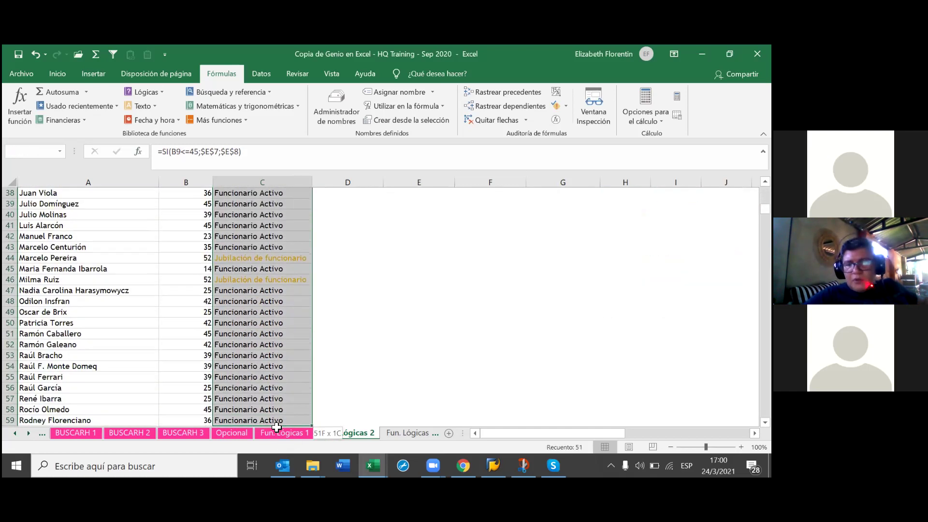
left_click_drag(276, 427, 276, 408)
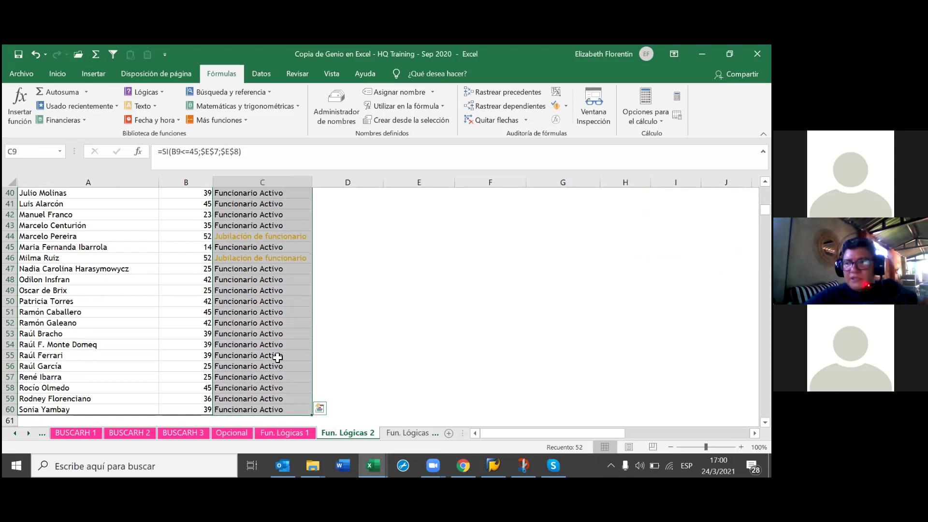
scroll(355, 344, "up", 2)
scroll(358, 344, "up", 6)
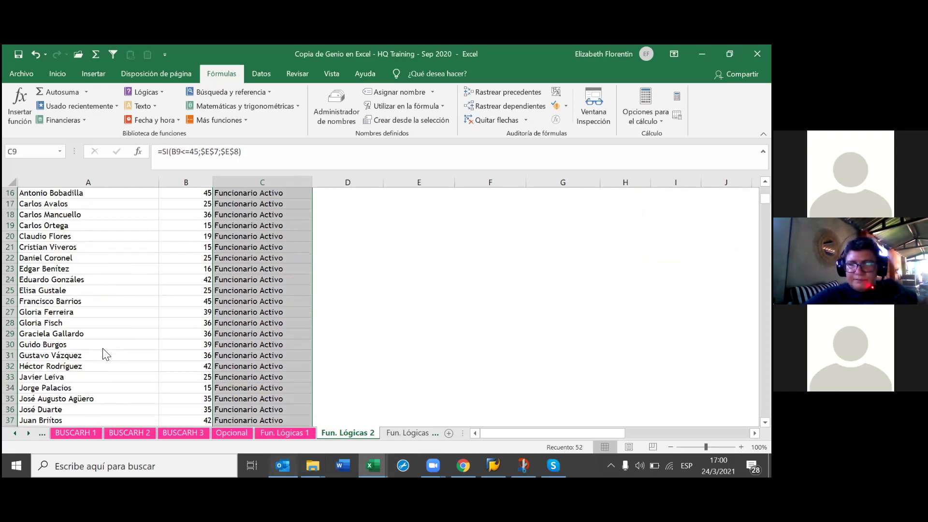
key("alt+Tab")
key("alt+Tab")
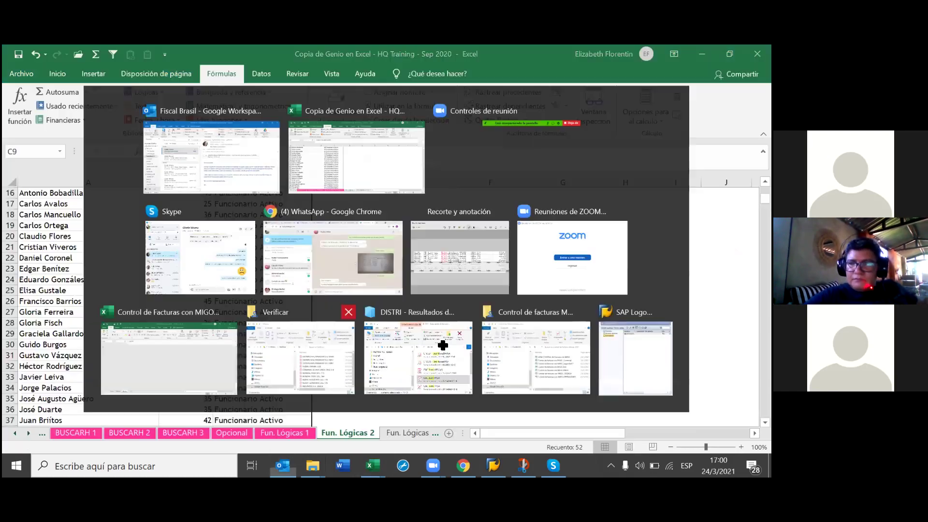
key("alt+Tab")
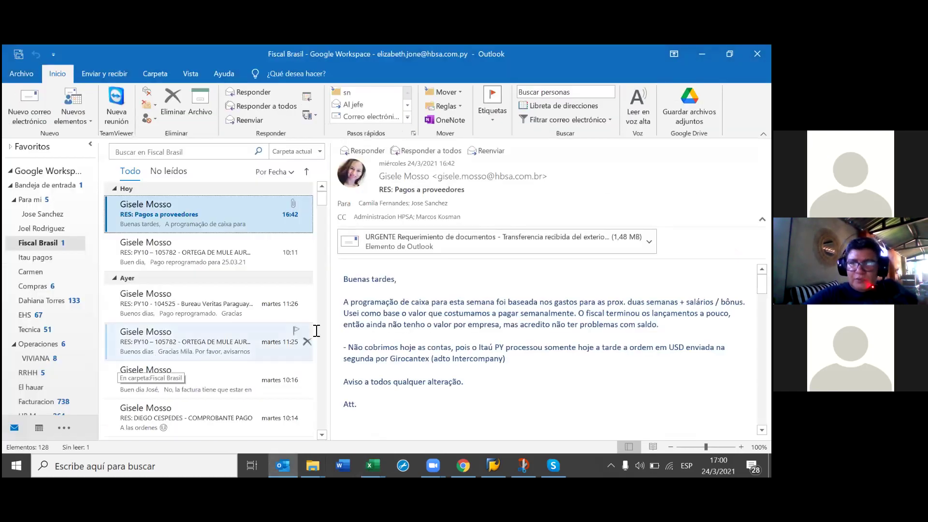
key("alt+Tab")
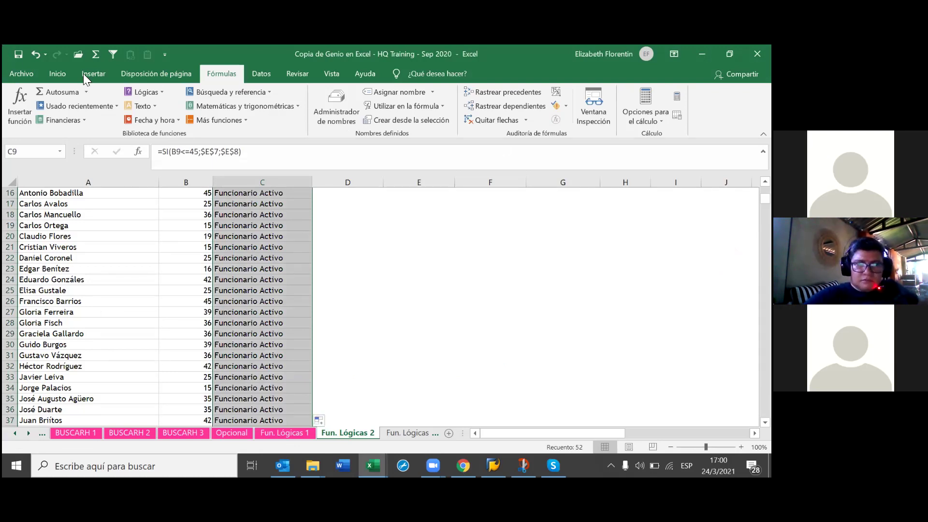
- Deselect the results, return to the top of the sheet and bring up the Inicio ribbon
left_click(342, 350)
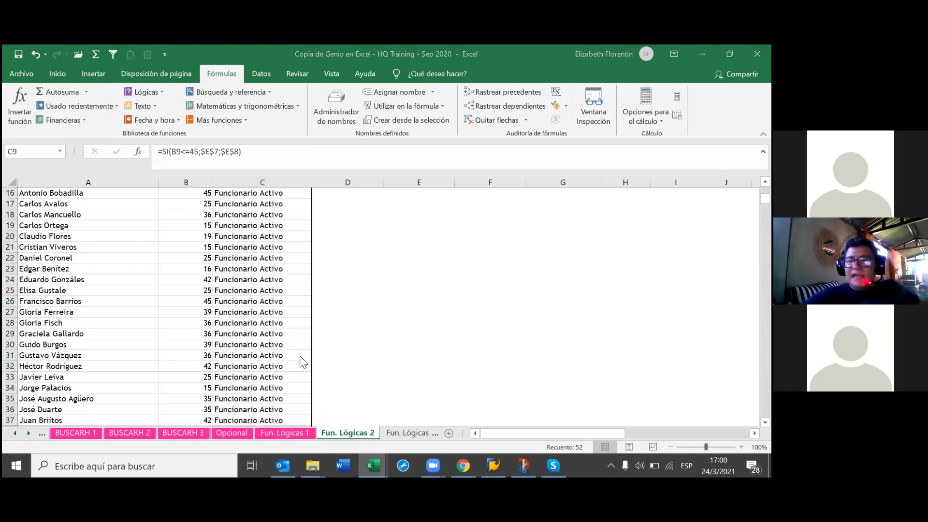
scroll(303, 362, "up", 4)
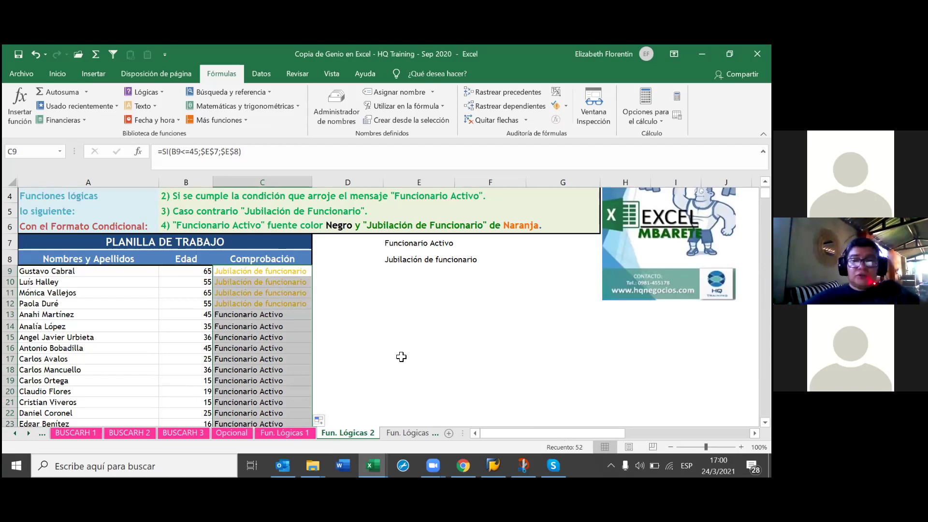
left_click(58, 74)
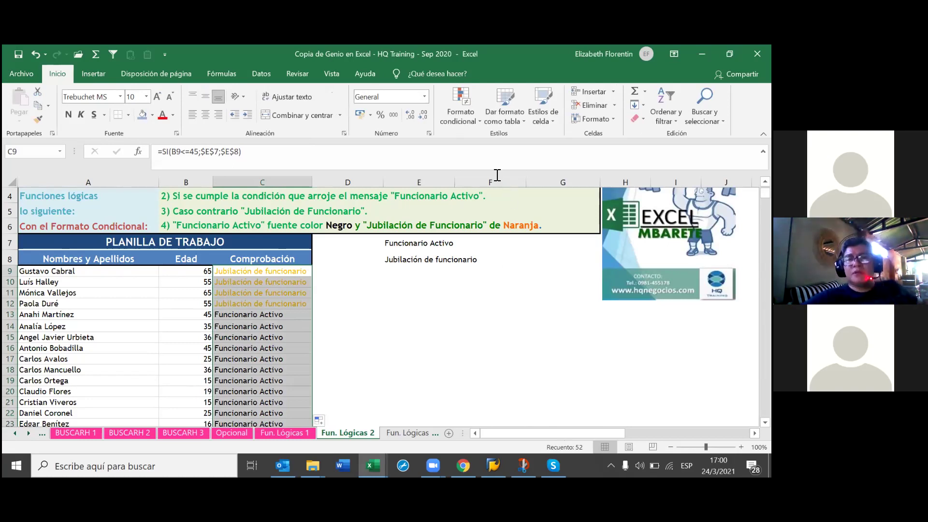
- Clear the old conditional formatting rules, then reselect the Comprobación results C9:C60
left_click(477, 117)
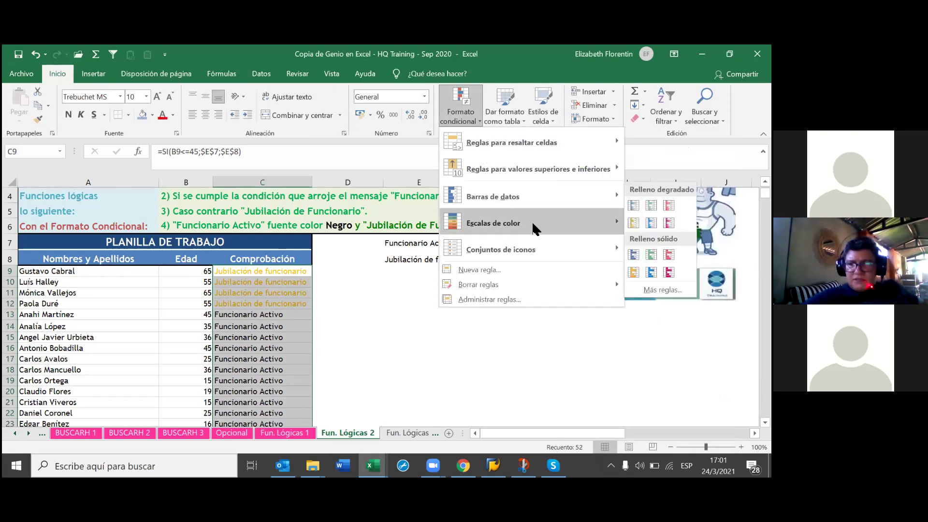
mouse_move(479, 284)
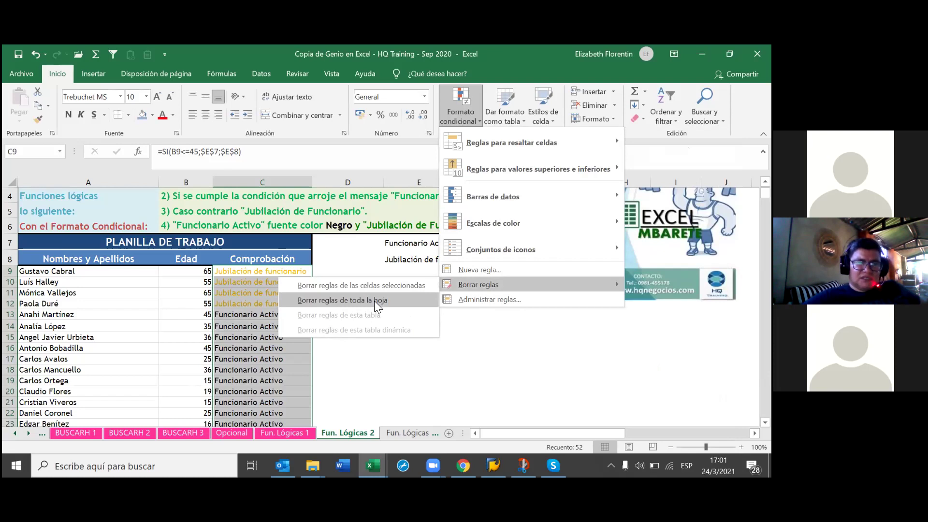
left_click(374, 300)
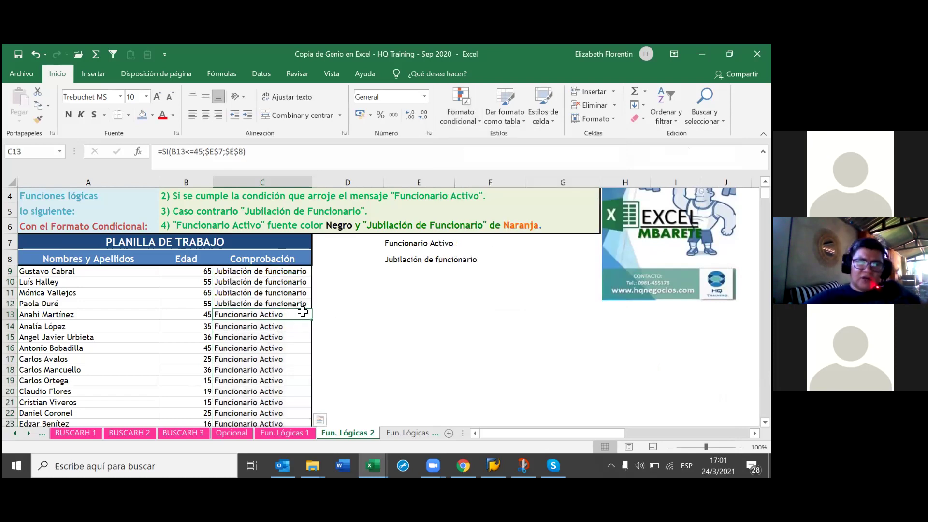
left_click(316, 320)
left_click(296, 319)
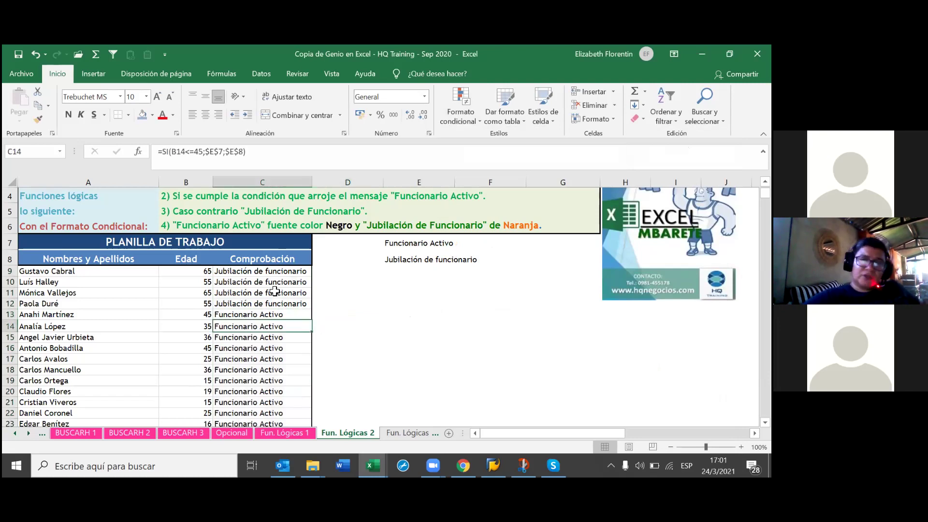
left_click(285, 272)
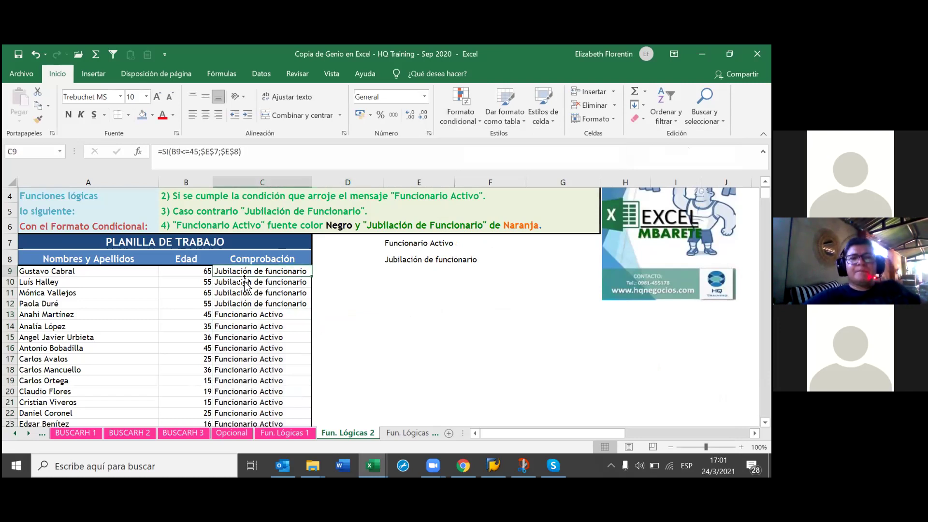
left_click_drag(270, 273, 269, 423)
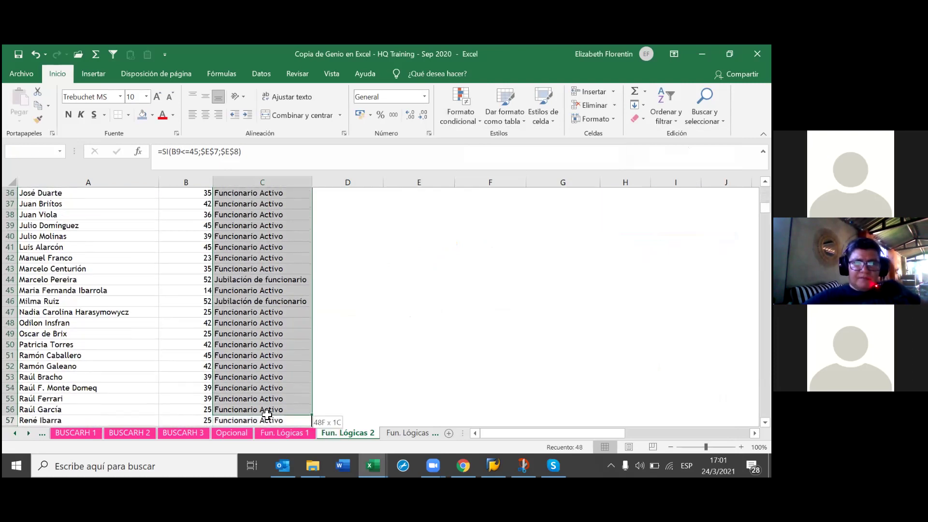
mouse_move(269, 424)
left_mouse_down()
mouse_move(260, 411)
mouse_move(269, 362)
left_mouse_up()
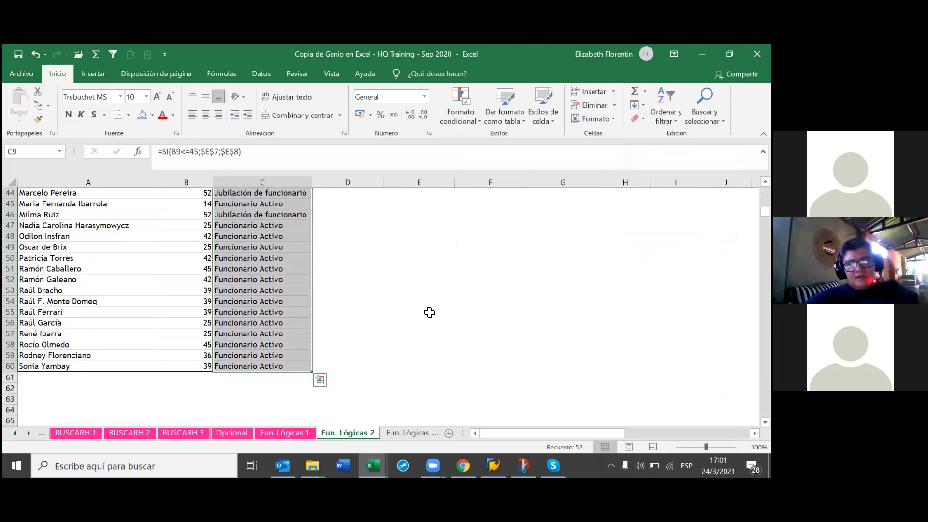
scroll(429, 310, "up", 6)
scroll(461, 230, "up", 6)
scroll(461, 230, "up", 2)
scroll(461, 230, "up", 1)
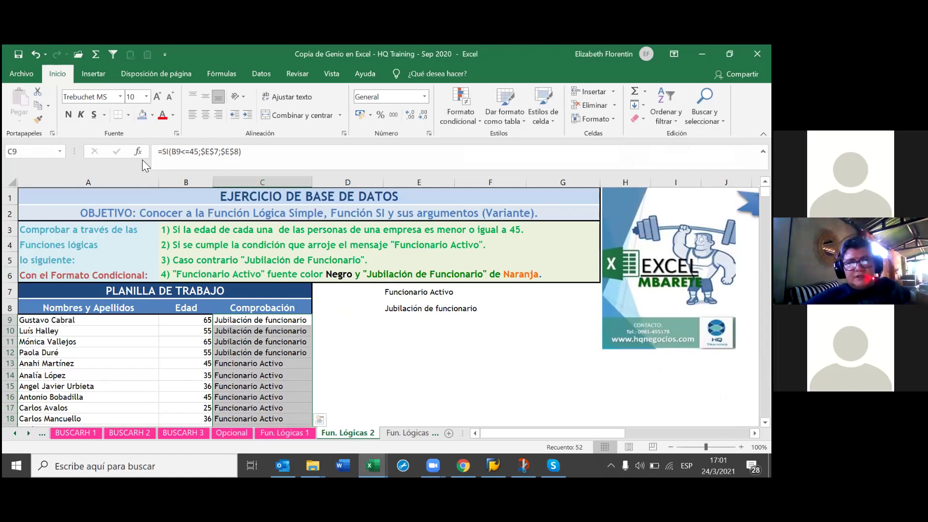
- Add a rule formatting cells equal to $E$7 in bold italic
left_click(477, 120)
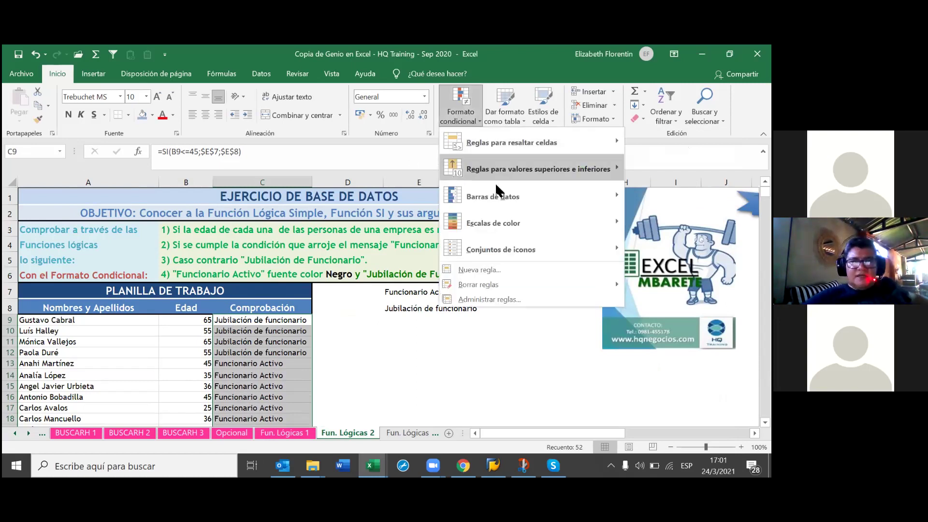
left_click(504, 273)
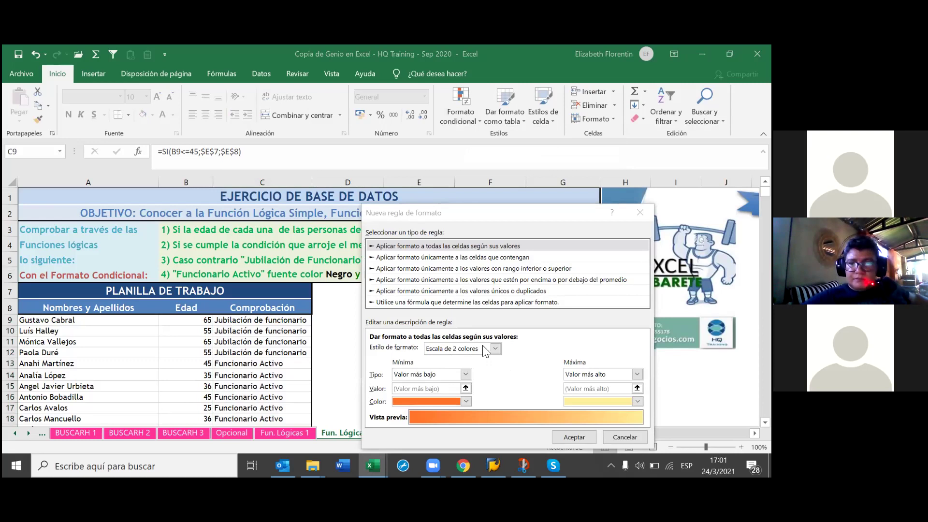
left_click(442, 258)
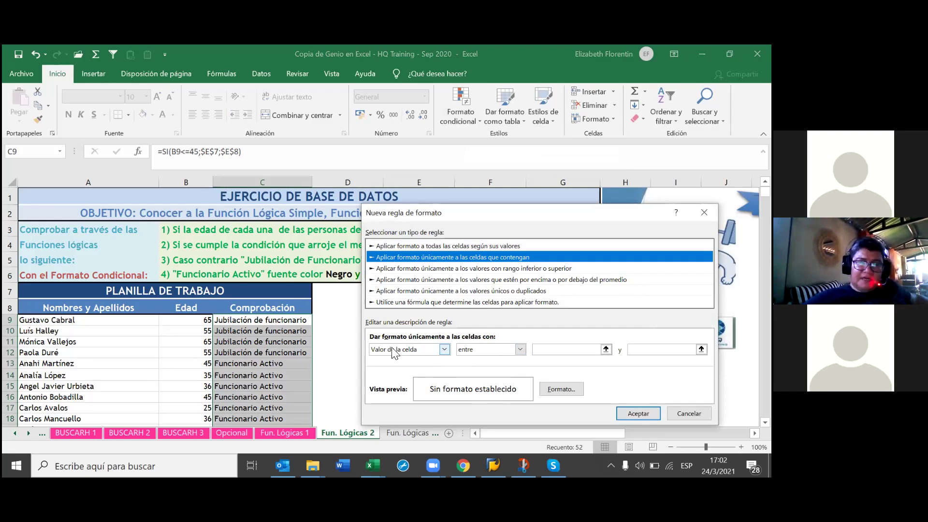
left_click(508, 350)
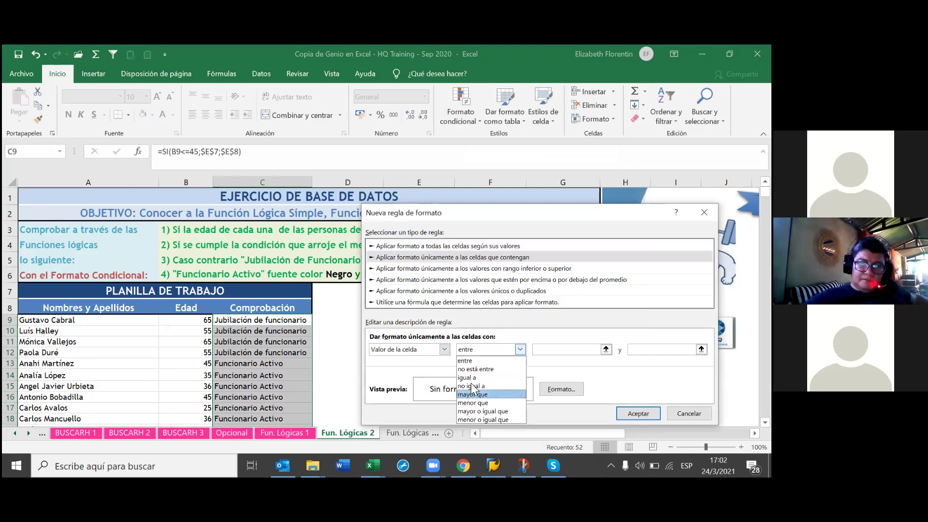
left_click(493, 377)
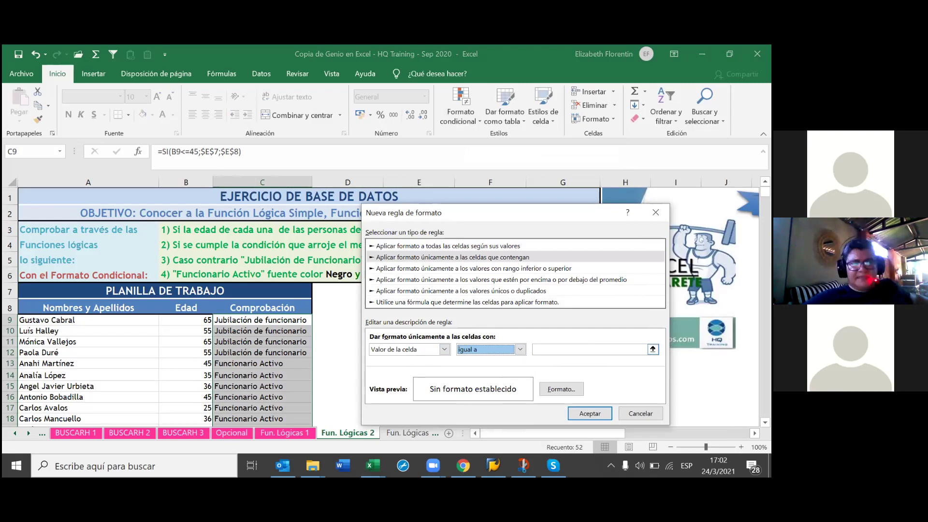
left_click(653, 348)
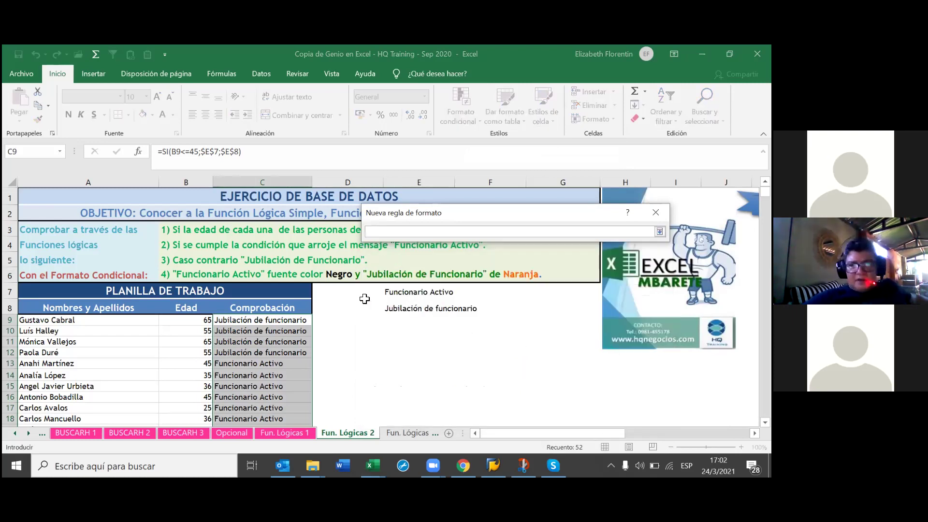
left_click(414, 292)
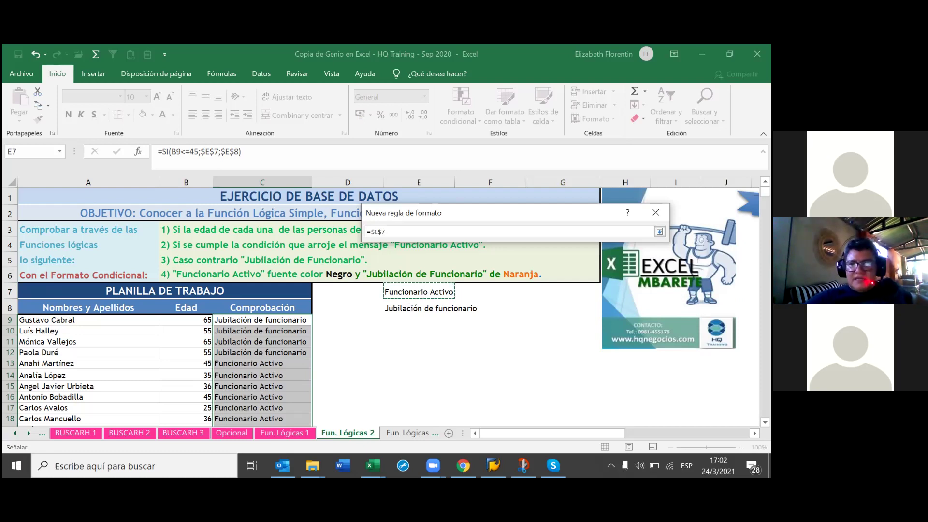
key("Return")
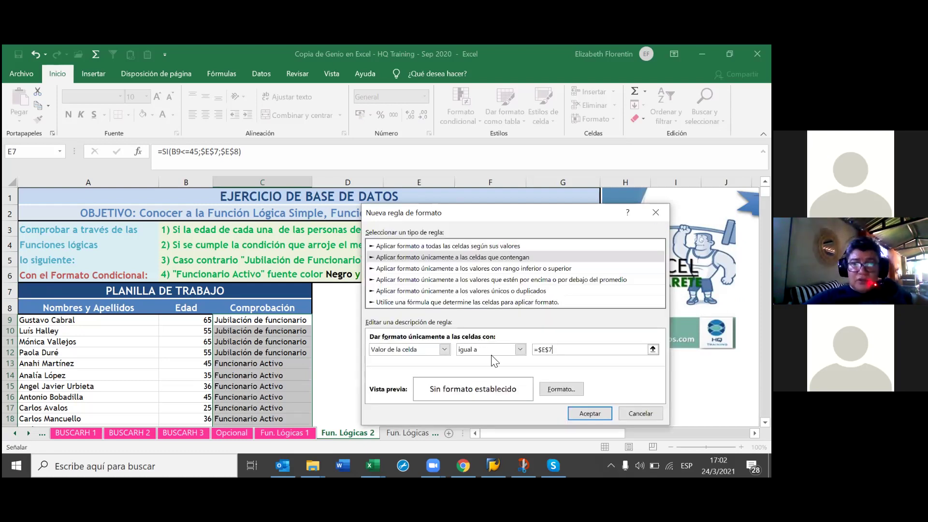
left_click(561, 389)
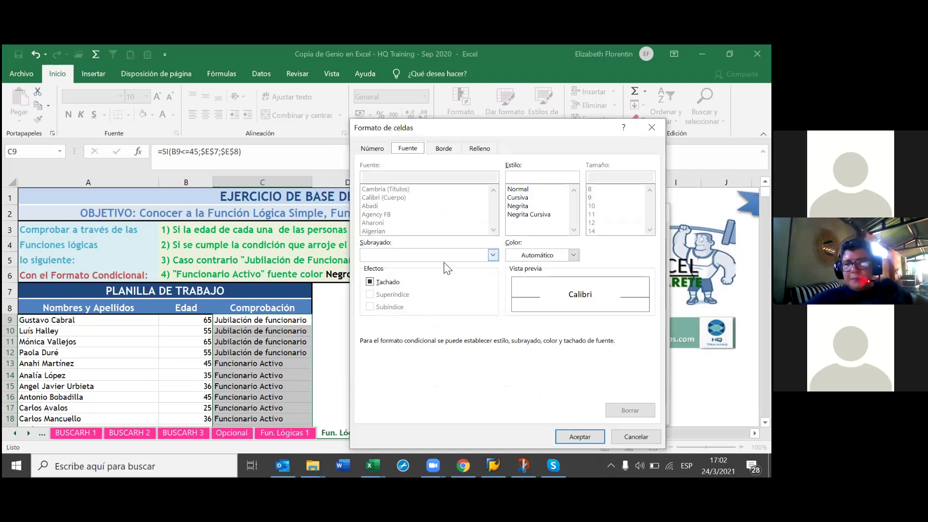
left_click(520, 214)
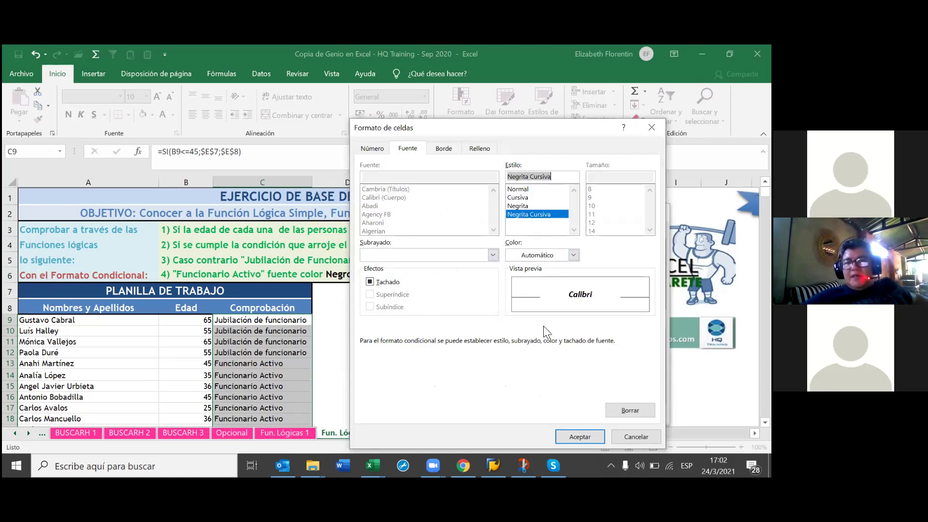
left_click(579, 437)
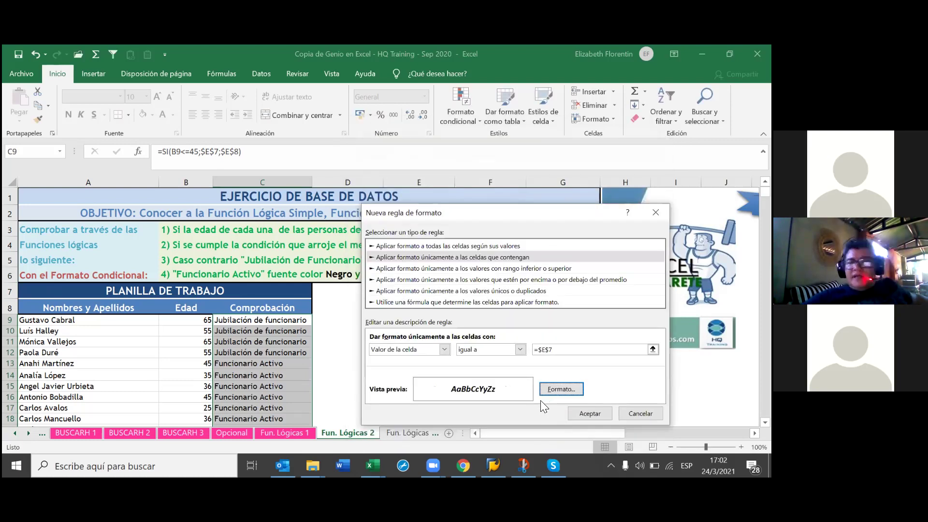
left_click(589, 413)
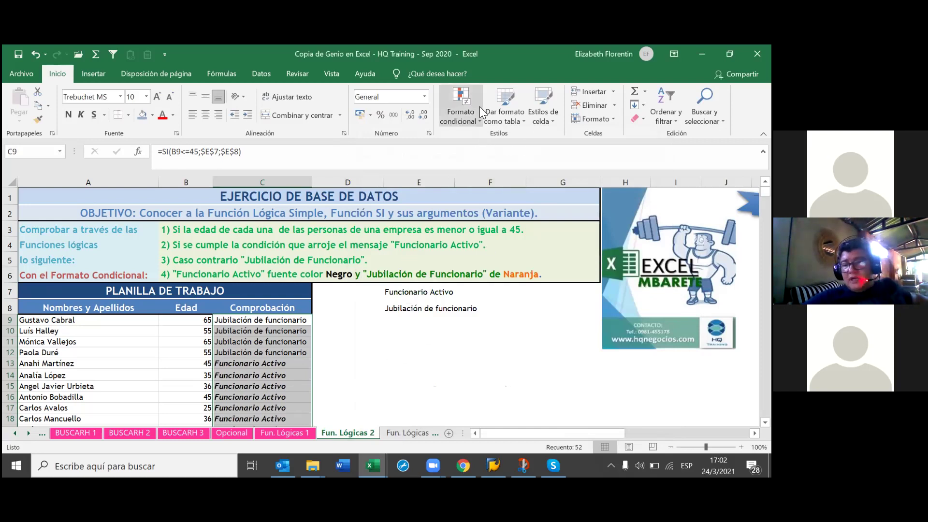
- Start a new cell-value rule matching cells equal to $E$8
left_click(479, 119)
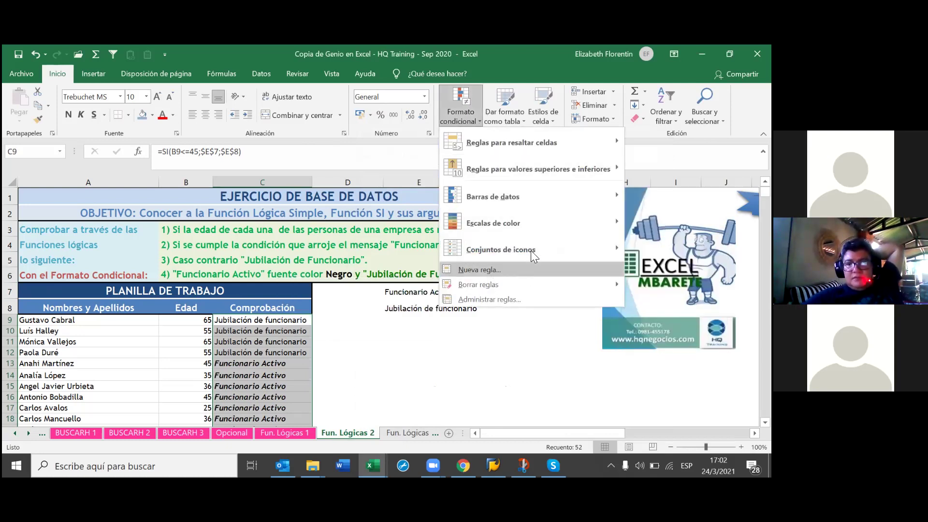
left_click(526, 274)
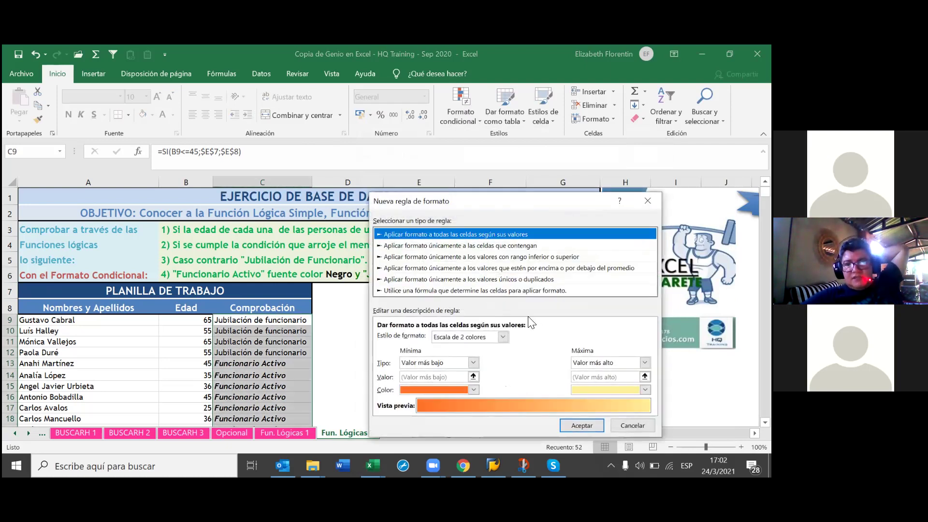
left_click(454, 256)
left_click(434, 245)
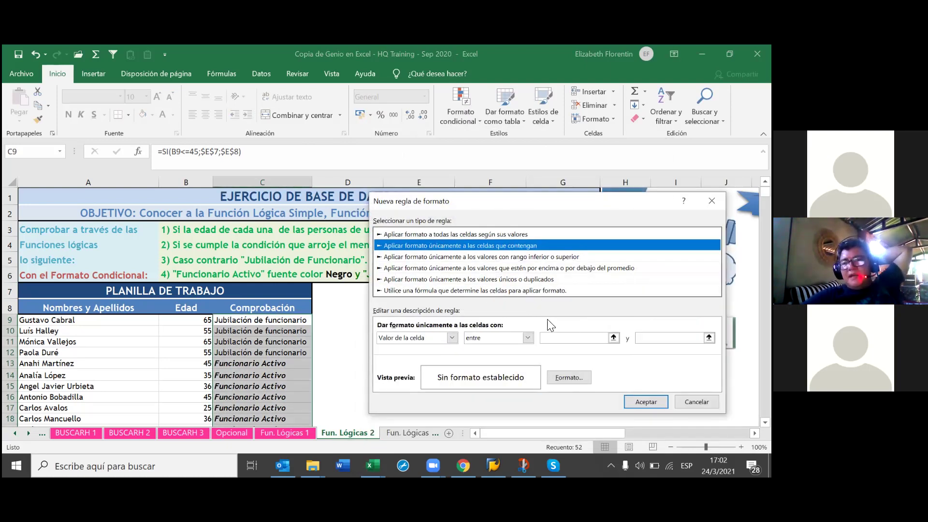
left_click(528, 338)
left_click(503, 366)
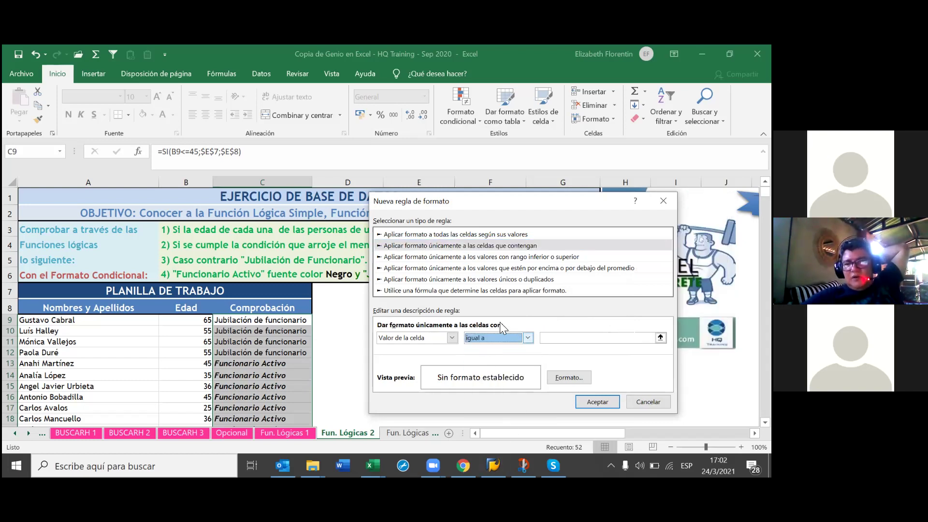
left_click(660, 337)
left_click(461, 312)
left_click(422, 306)
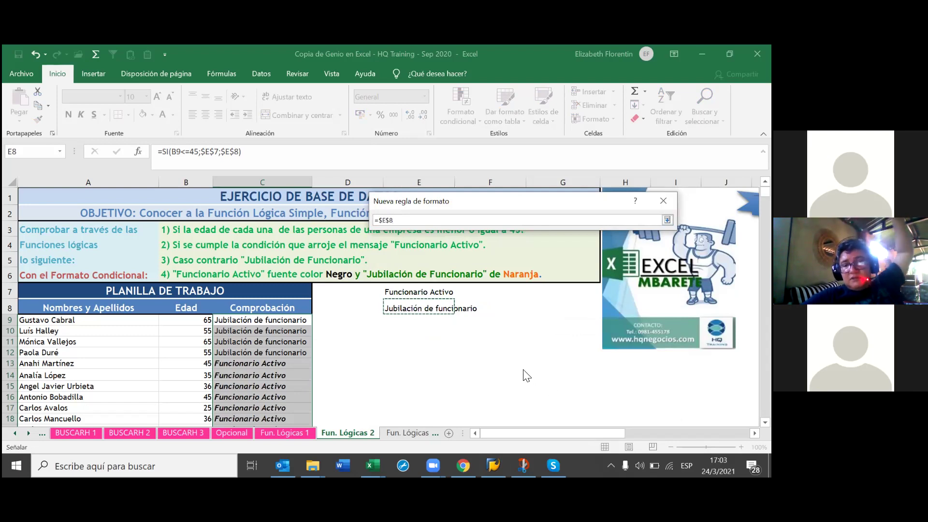
key("Return")
- Give the $E$8 rule a bold green font and apply it
left_click(563, 380)
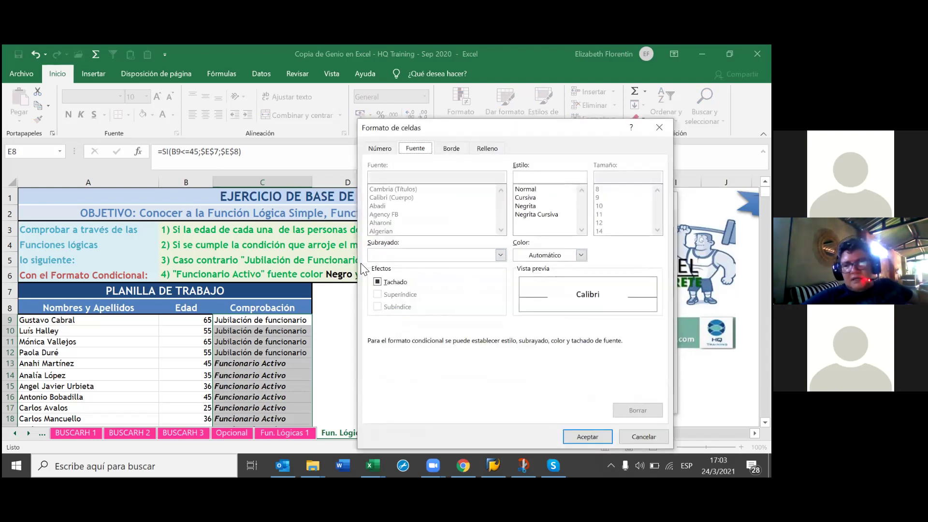
left_click(525, 206)
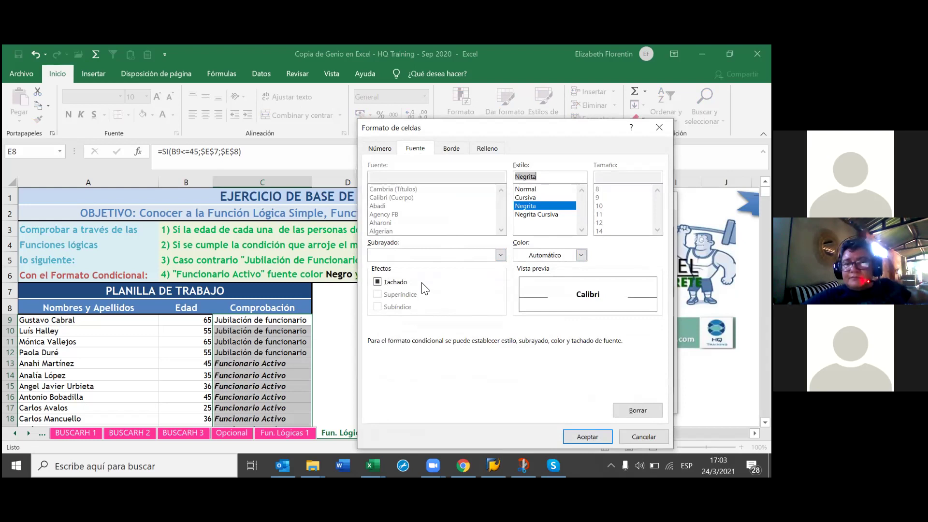
left_click(581, 256)
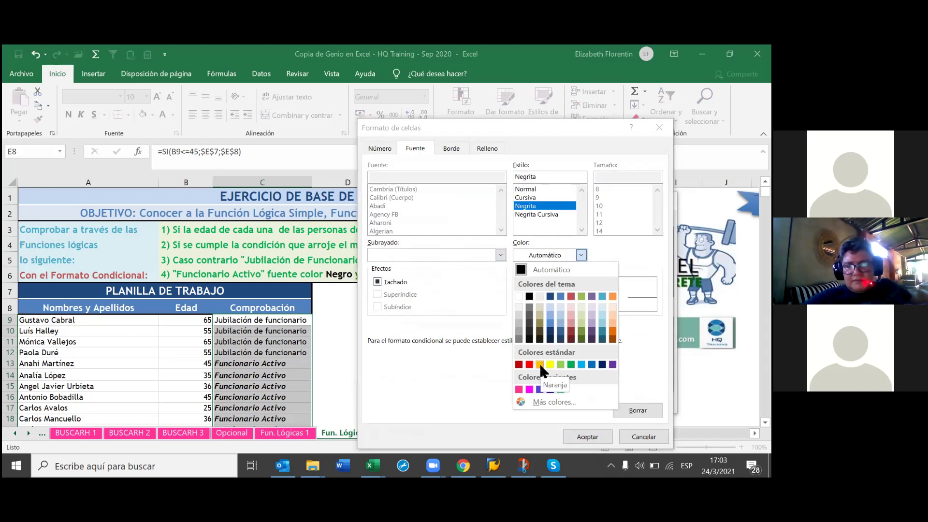
left_click(571, 365)
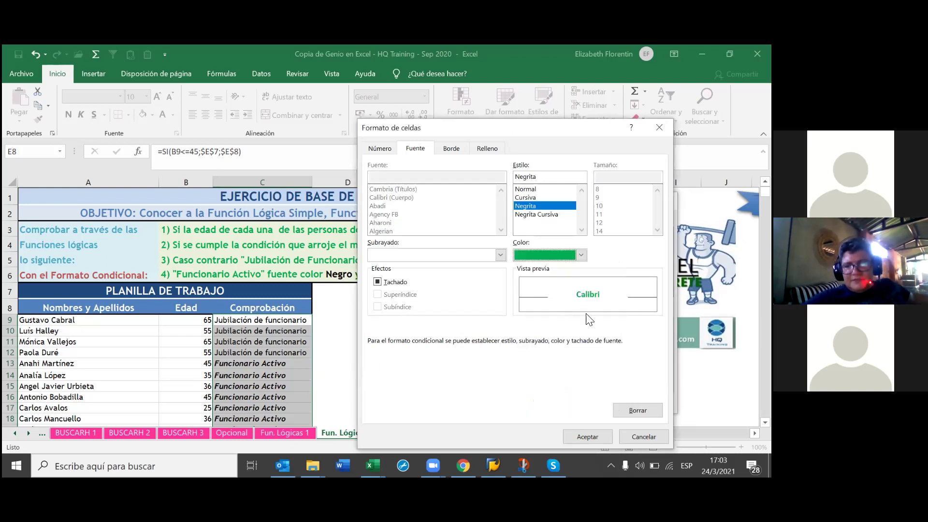
left_click(577, 436)
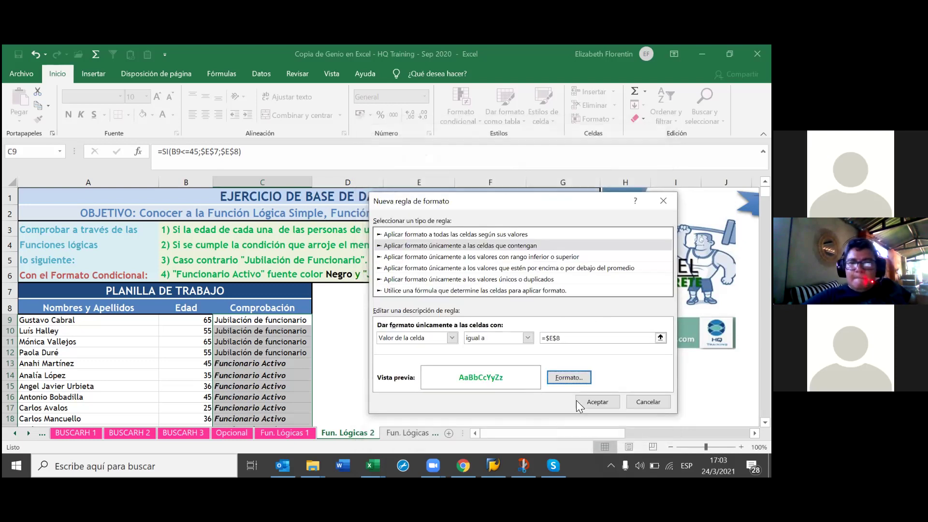
left_click(592, 401)
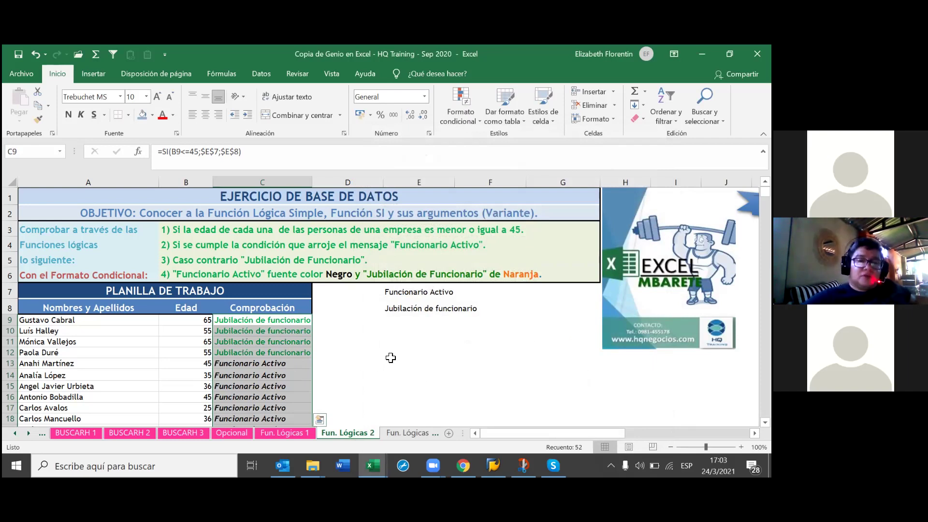
- Copy C11's conditional formatting onto reference cells E7 and E8 with Copiar formato
left_click(280, 341)
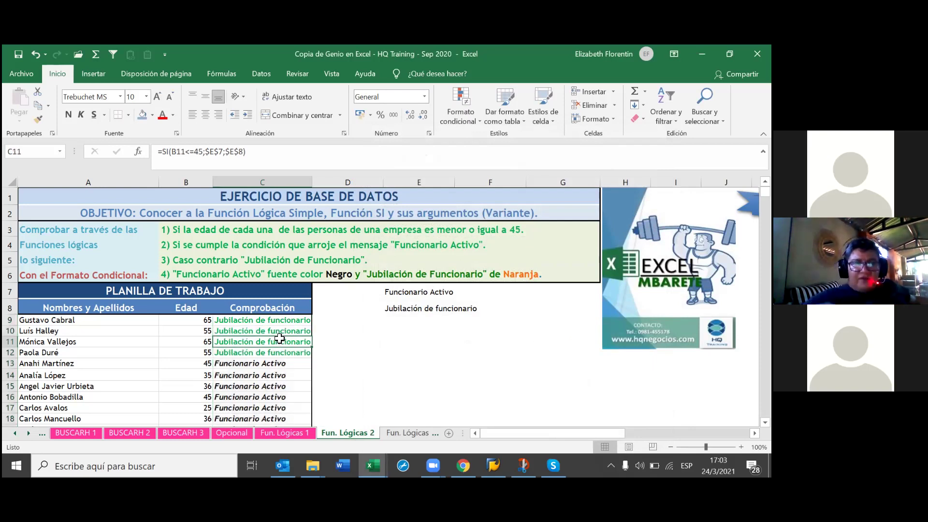
left_click(37, 119)
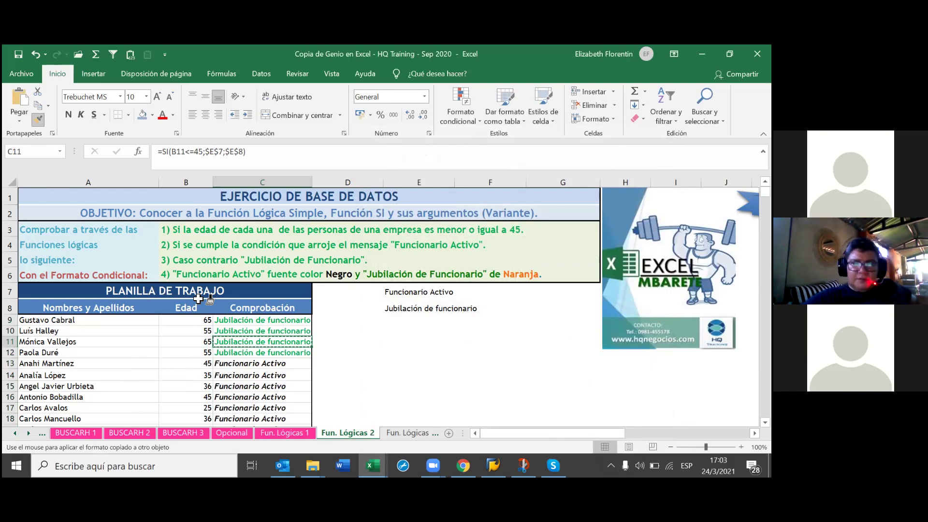
left_click_drag(404, 293, 410, 311)
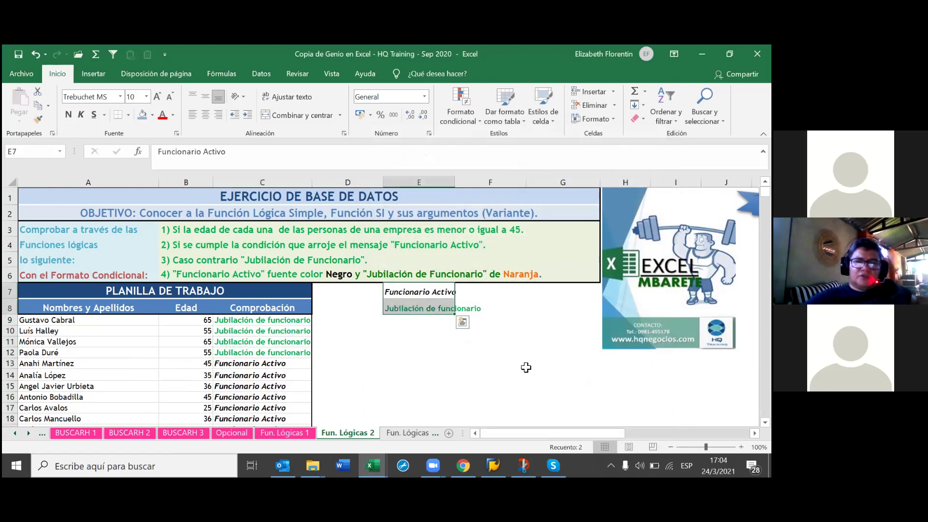
left_click(408, 383)
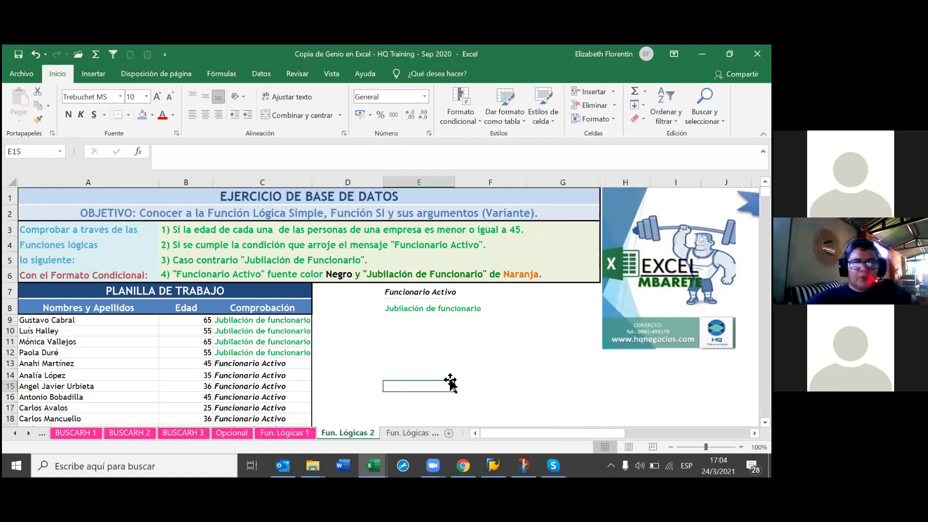
scroll(416, 377, "down", 2)
scroll(414, 378, "up", 1)
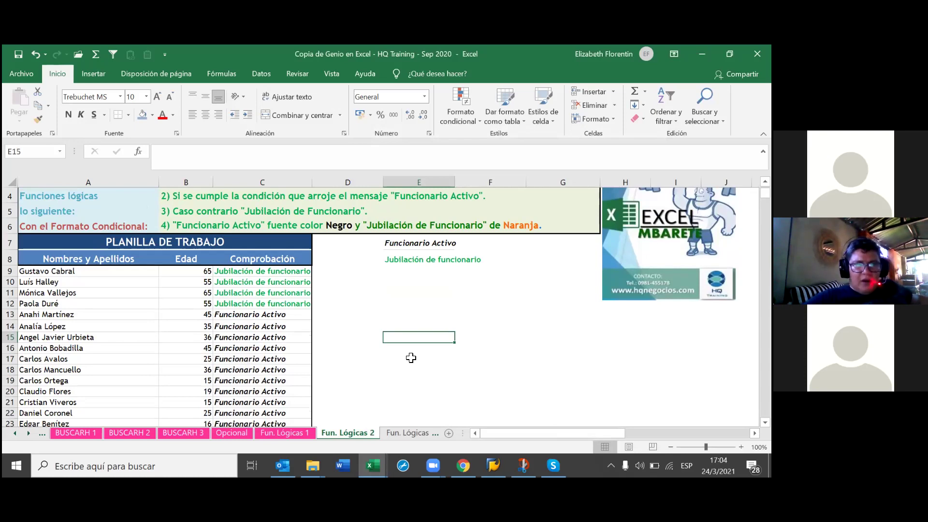
- Select the worker table from the Nombres y Apellidos header down through column C
left_click(29, 261)
mouse_move(283, 434)
left_mouse_down()
mouse_move(266, 437)
mouse_move(266, 425)
left_mouse_up()
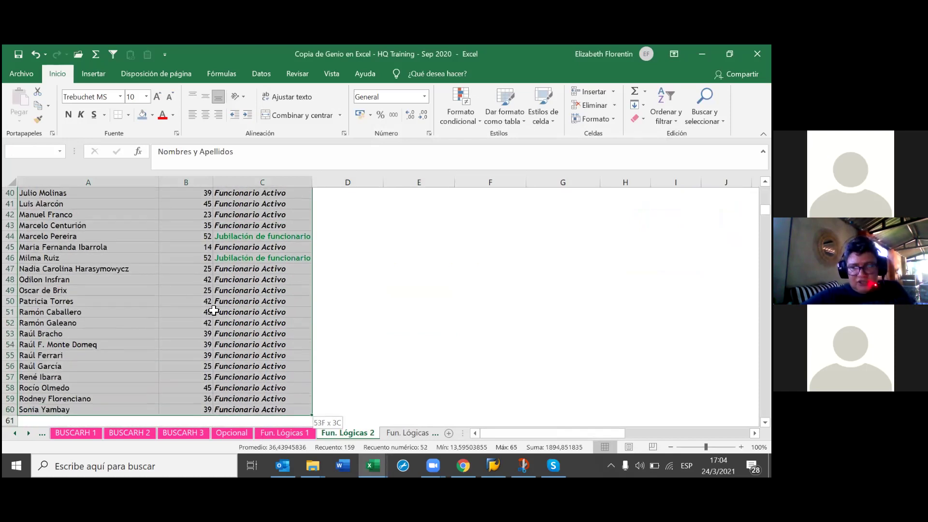
scroll(224, 302, "up", 7)
scroll(327, 256, "up", 6)
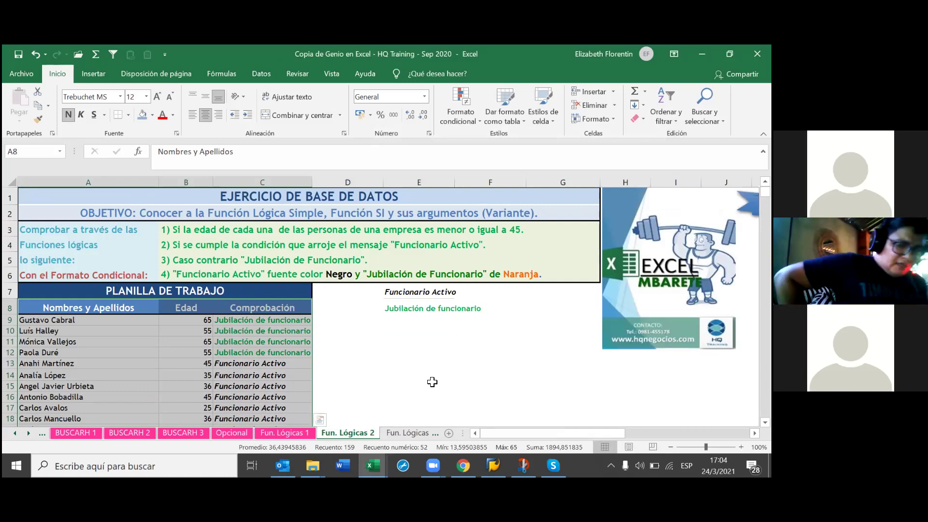
- Sort the table alphabetically by name from the Data tab and scroll through the result
left_click(263, 75)
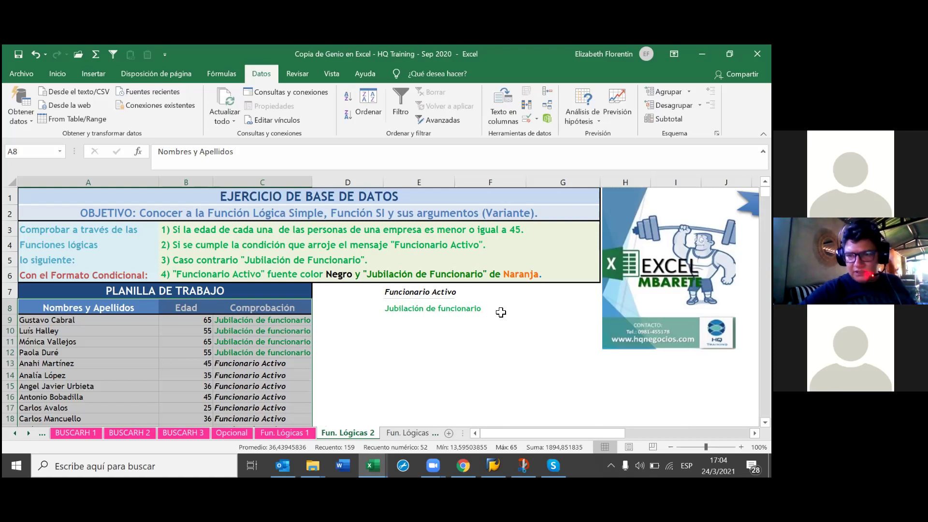
left_click(348, 103)
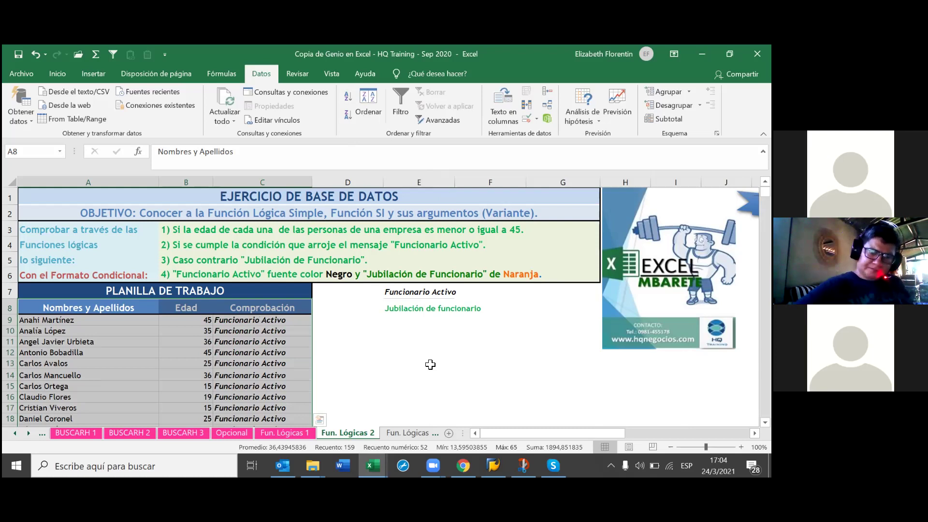
scroll(425, 367, "down", 3)
scroll(419, 370, "down", 1)
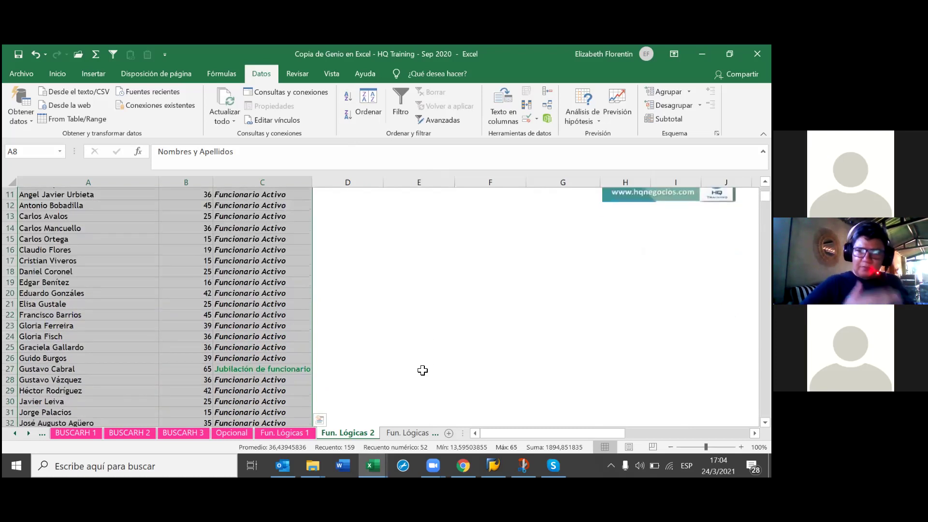
scroll(419, 370, "down", 5)
scroll(418, 370, "down", 3)
scroll(418, 370, "down", 1)
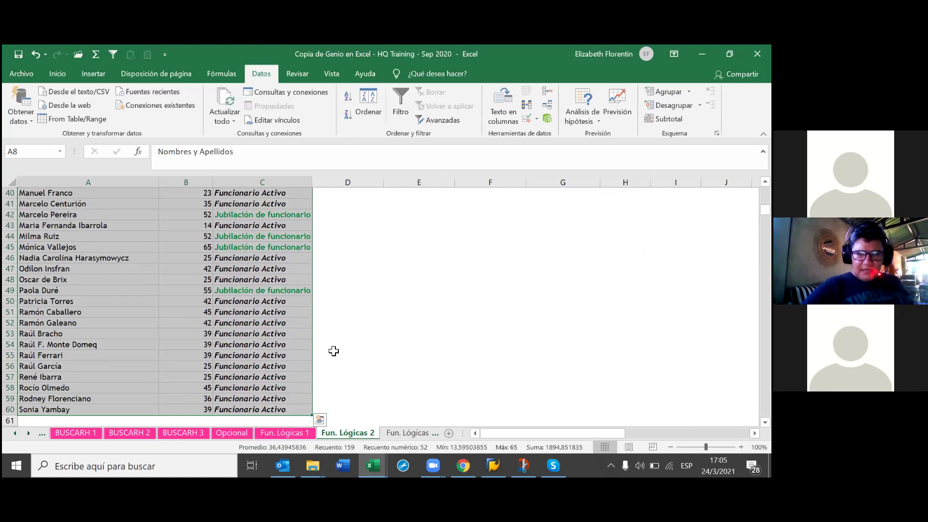
scroll(309, 360, "down", 2)
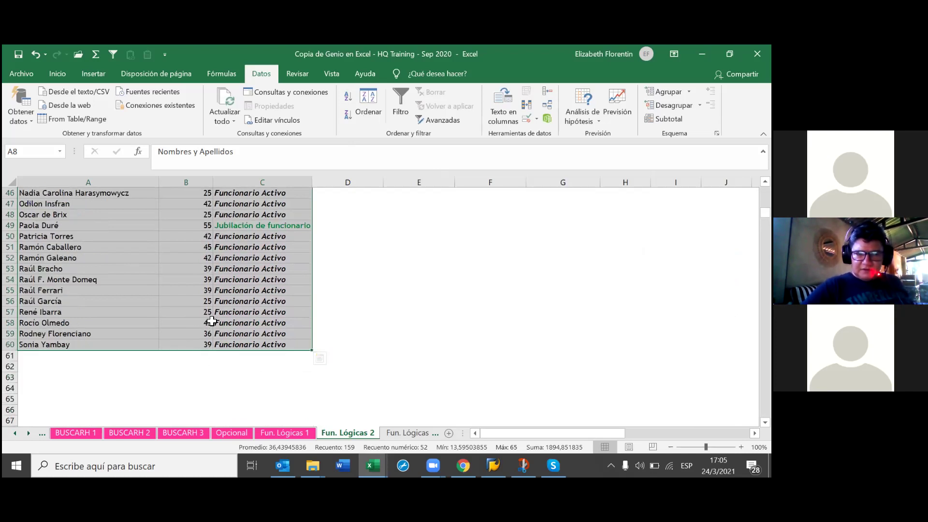
scroll(211, 324, "up", 3)
scroll(211, 324, "up", 2)
scroll(211, 324, "up", 1)
scroll(211, 324, "up", 1)
scroll(211, 324, "up", 3)
scroll(211, 324, "up", 3)
scroll(211, 324, "up", 1)
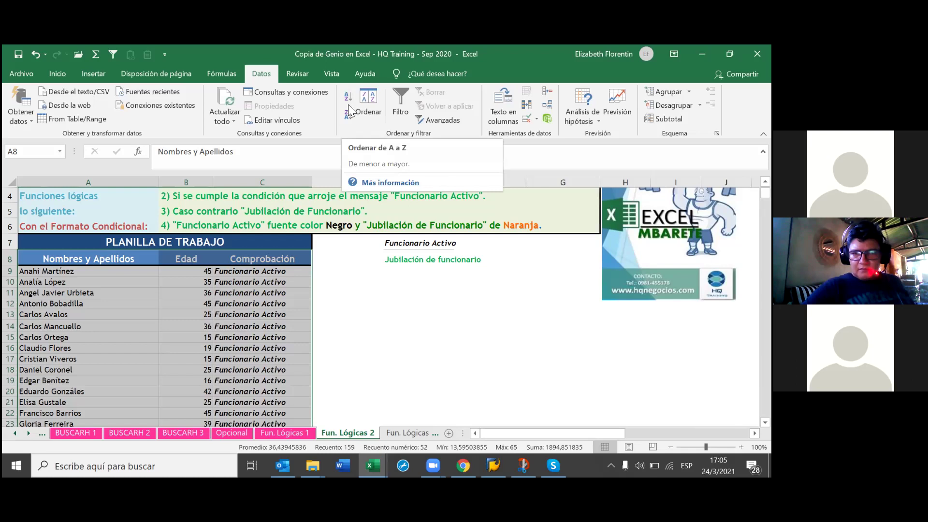
- Sort the table by Edad, de menor a mayor, and review the reordered rows
left_click(371, 114)
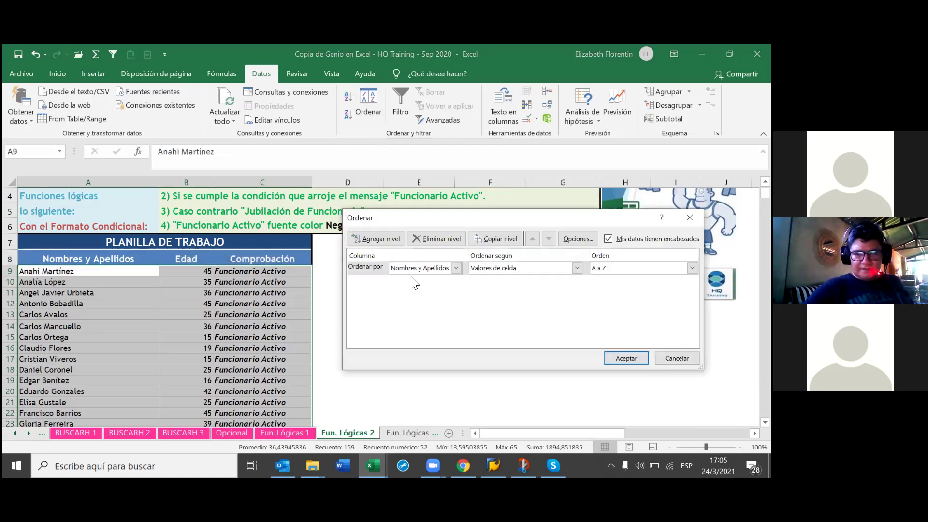
left_click(456, 269)
key("Return")
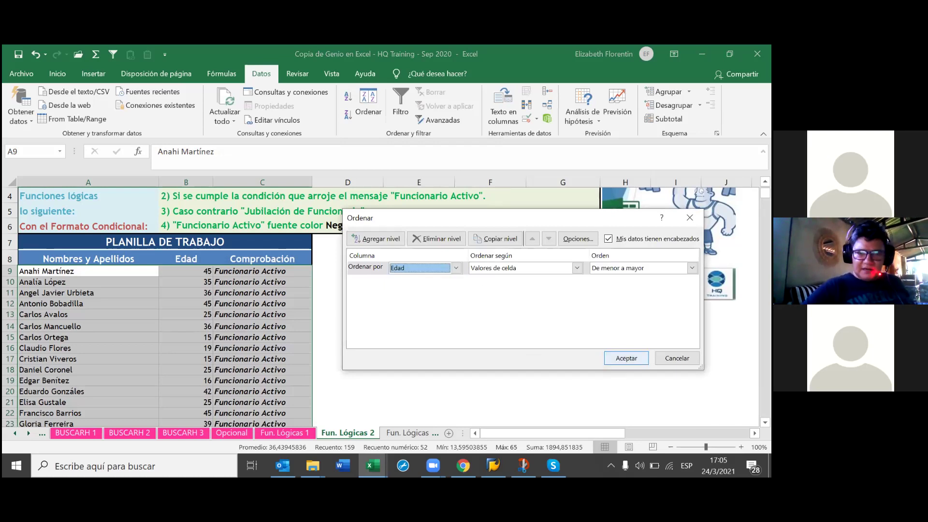
key("Return")
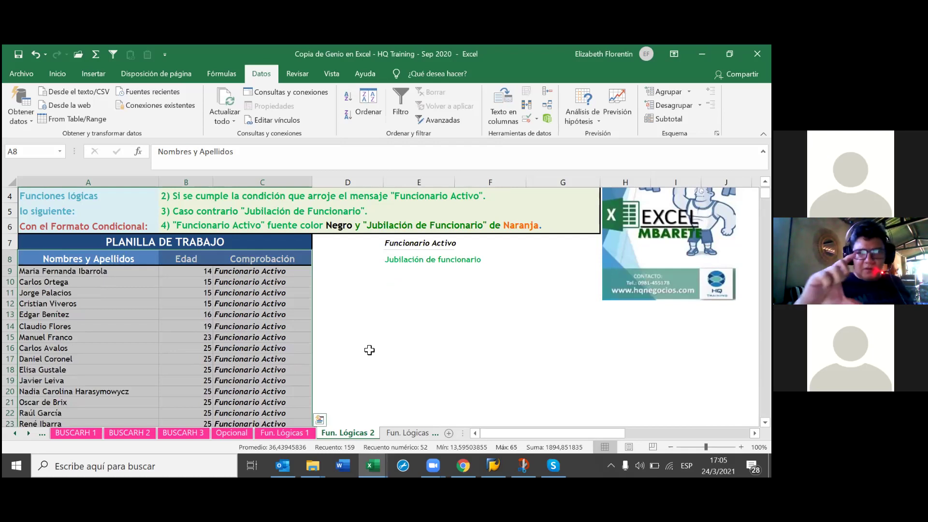
scroll(259, 350, "down", 1)
scroll(241, 368, "down", 6)
scroll(261, 364, "down", 5)
scroll(268, 371, "down", 3)
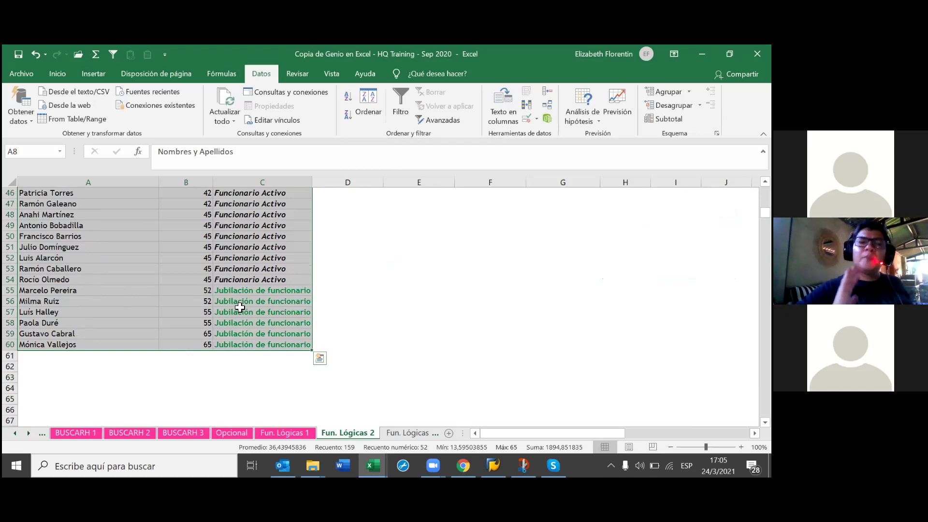
scroll(239, 307, "up", 4)
scroll(239, 307, "up", 4)
scroll(240, 308, "up", 3)
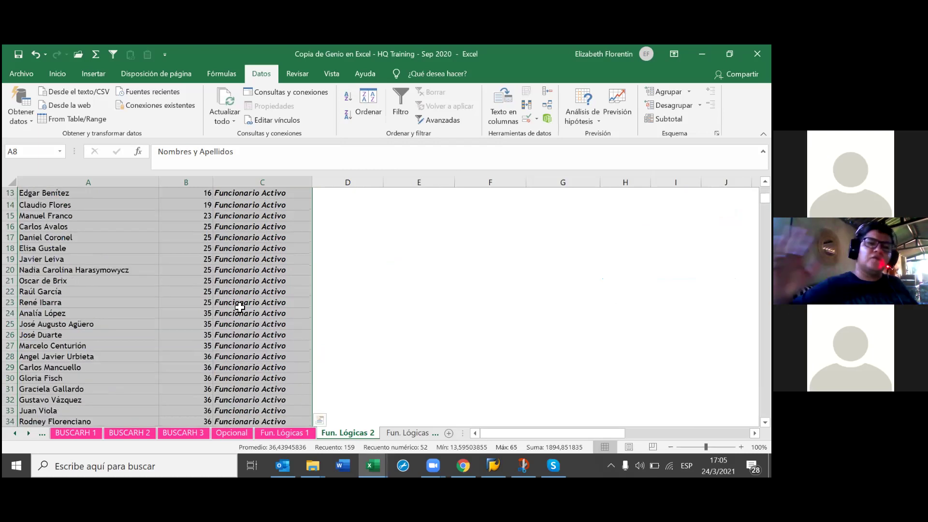
scroll(240, 307, "up", 4)
scroll(257, 302, "down", 2)
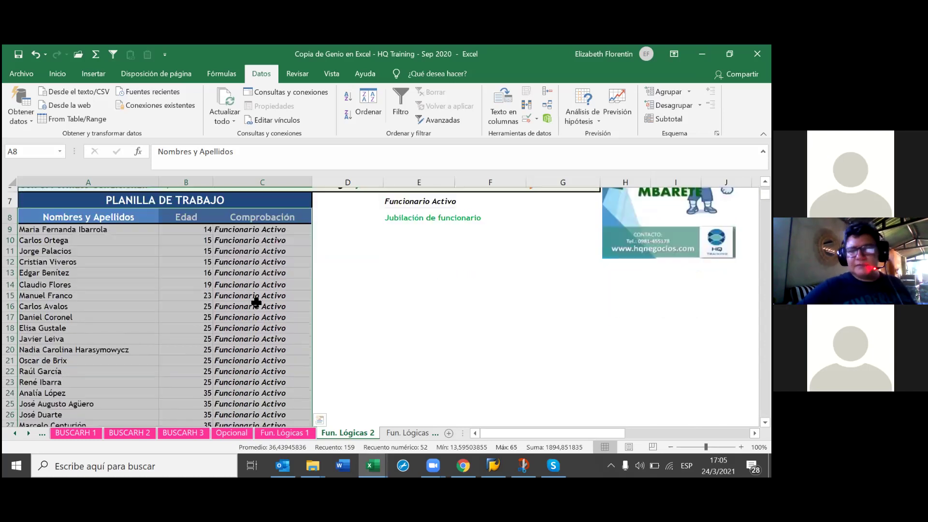
scroll(378, 262, "up", 1)
left_click(419, 239)
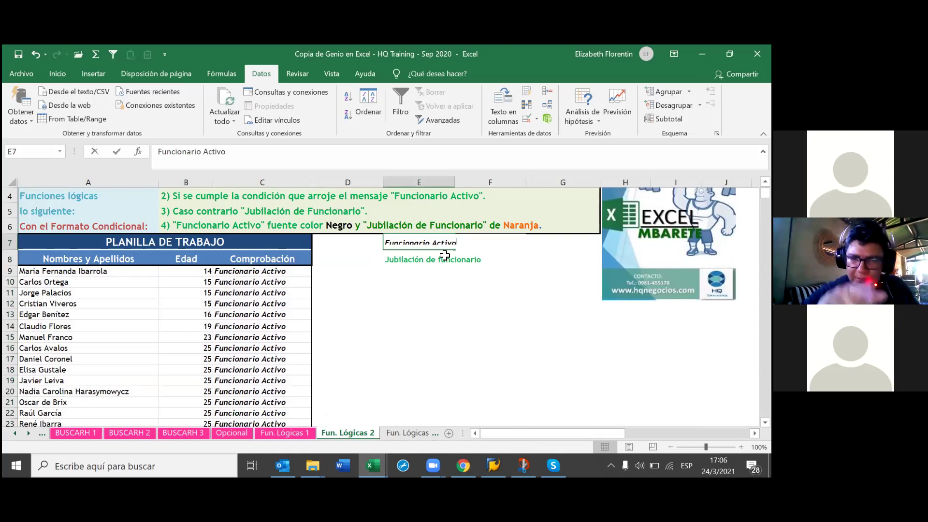
- Relabel E7 as CERRO and E8 as OLIMPIA, then check the Comprobación results
type("CERRO")
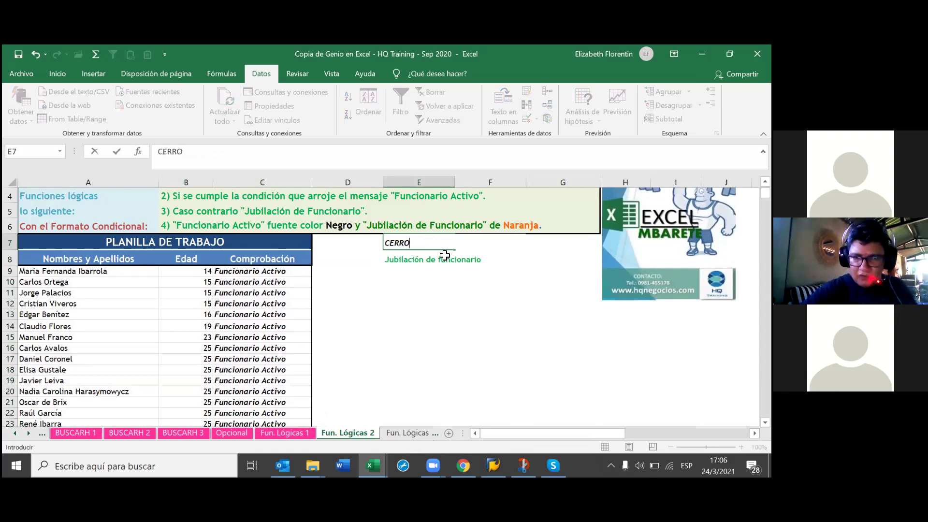
key("Return")
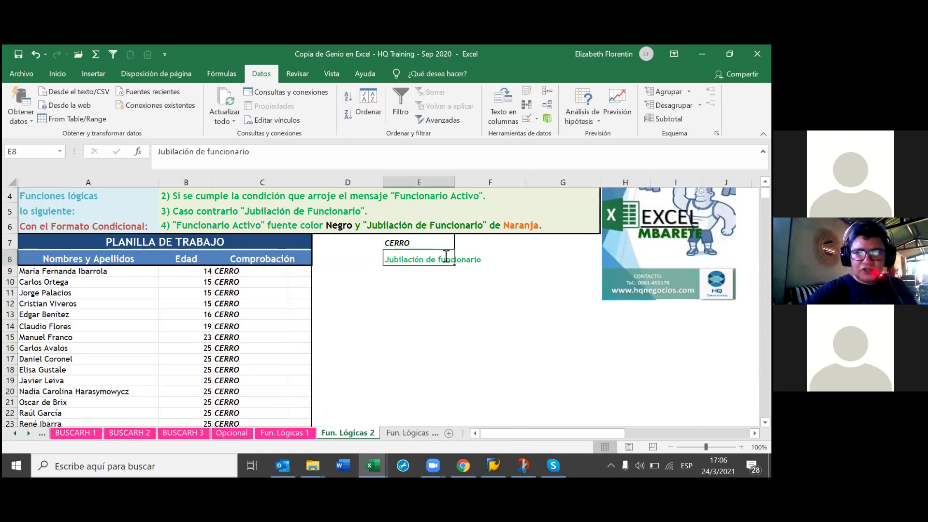
type("oIMA")
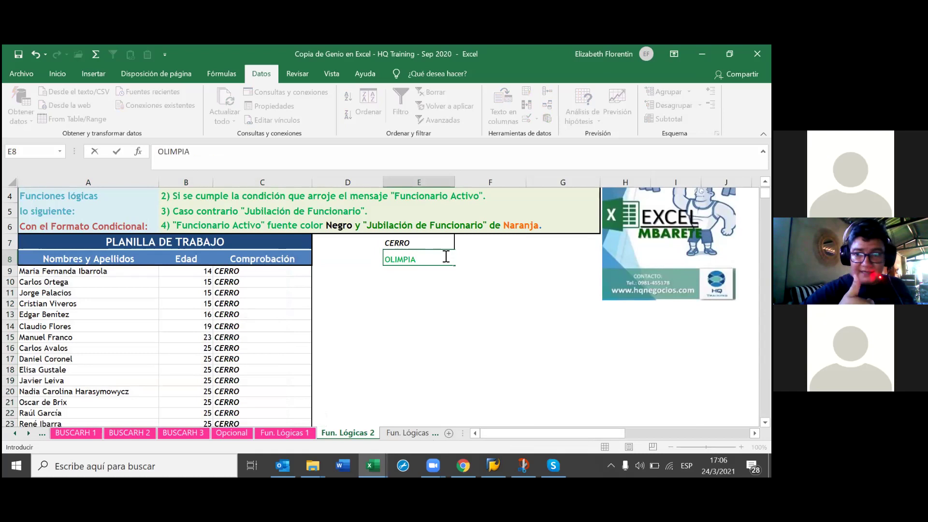
key("Return")
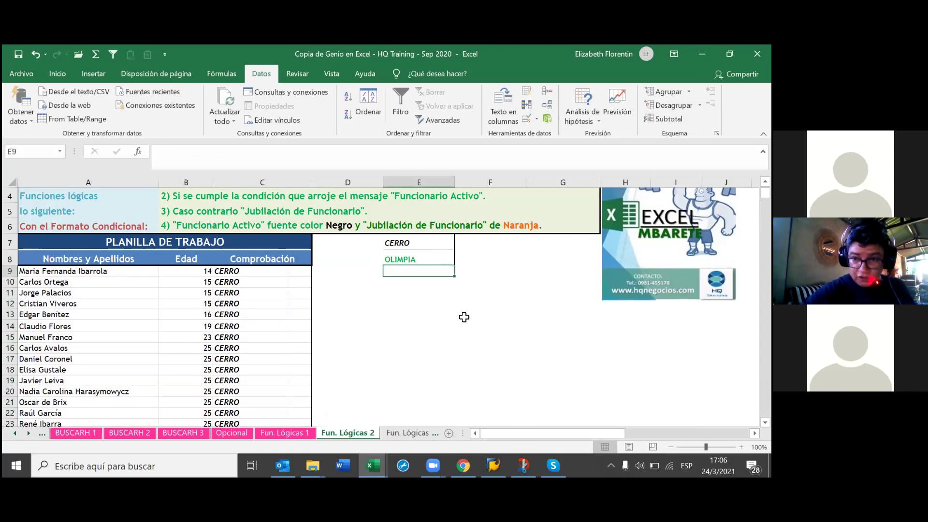
scroll(298, 352, "down", 4)
scroll(296, 356, "down", 7)
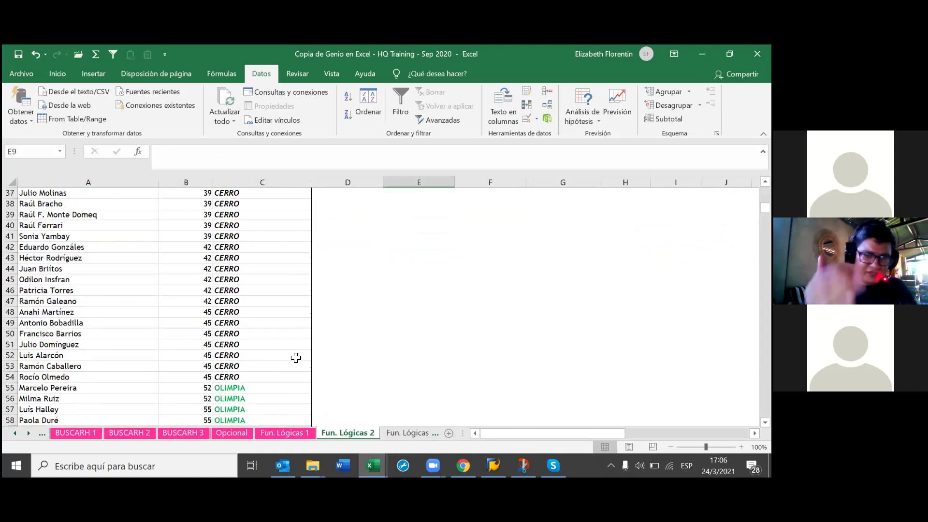
scroll(295, 357, "down", 5)
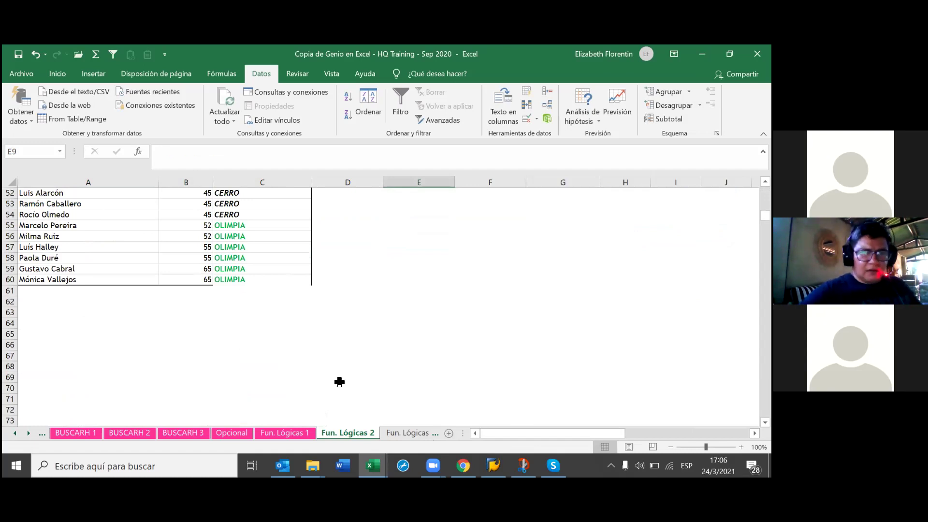
scroll(338, 381, "up", 5)
scroll(339, 382, "up", 4)
scroll(339, 382, "up", 5)
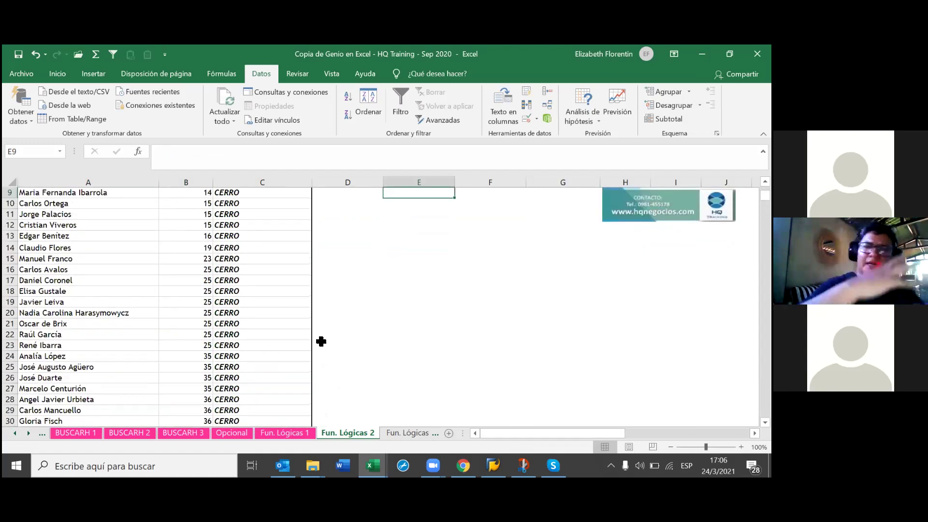
scroll(321, 342, "up", 3)
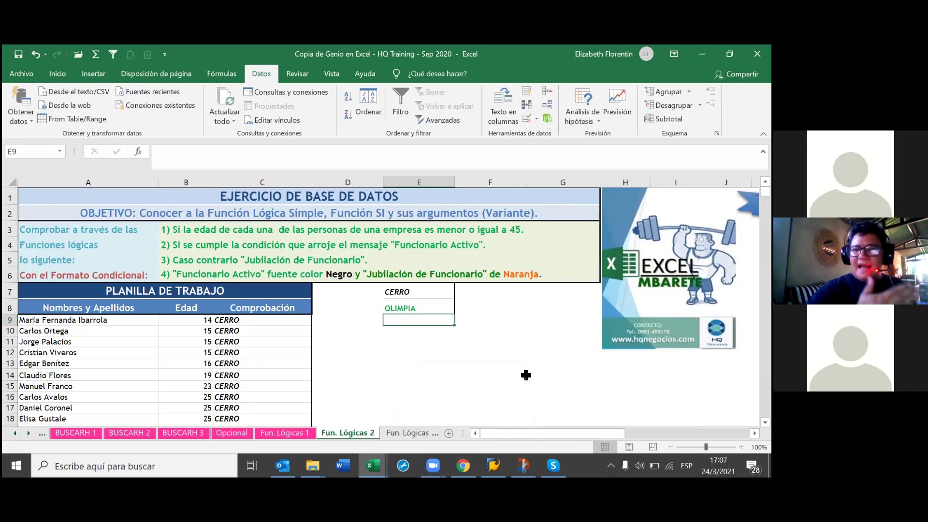
- Undo the OLIMPIA and CERRO edits to restore the original reference labels
left_click(510, 384)
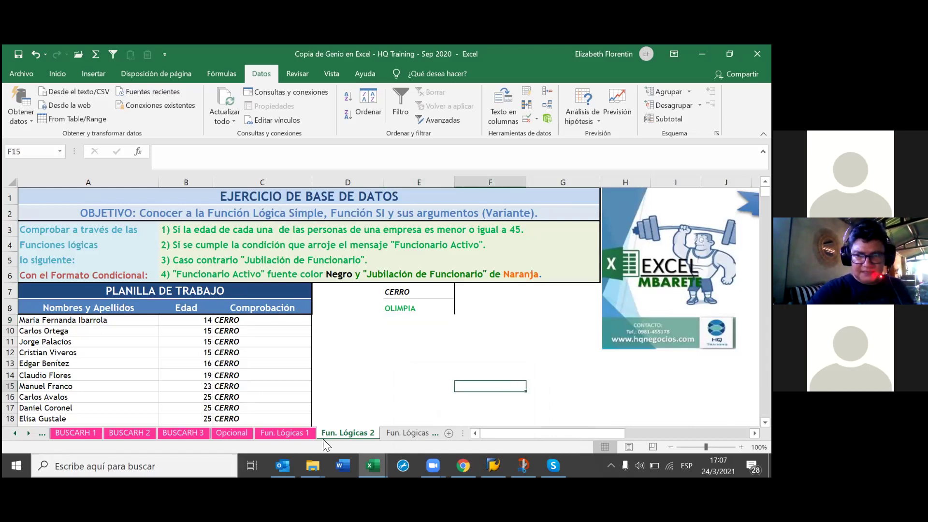
right_click(347, 432)
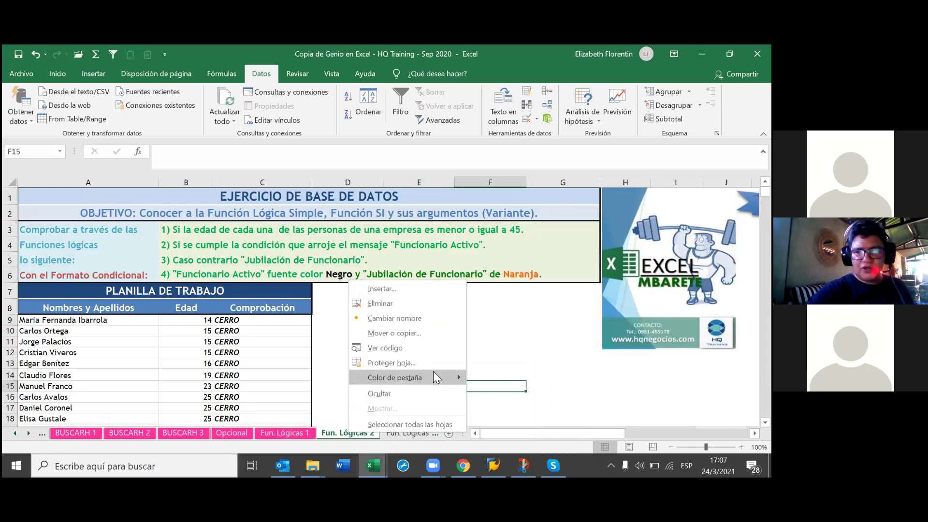
mouse_move(394, 378)
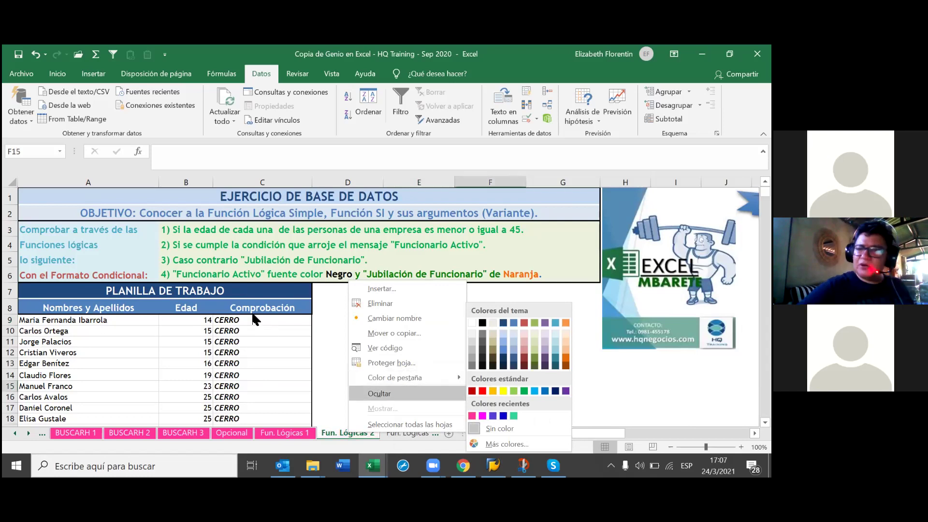
left_click(237, 329)
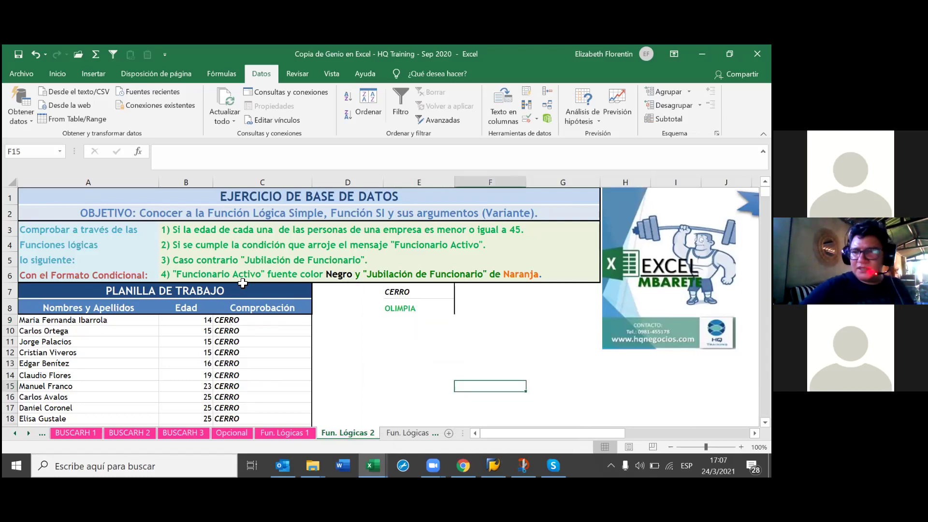
left_click(35, 54)
left_click(35, 54)
- Color the Fun. Lógicas 2 sheet tab pink (Rosa) and switch to Fun. Lógicas 3
left_click(418, 363)
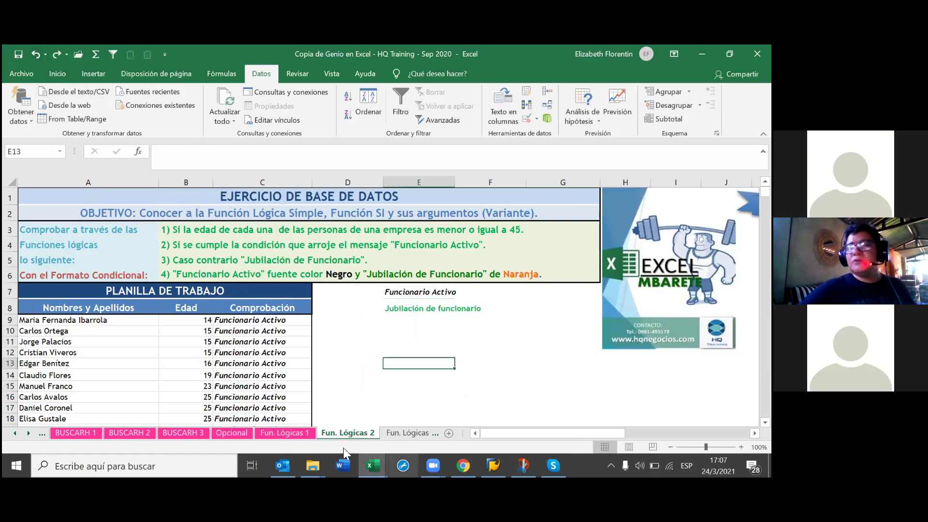
right_click(334, 435)
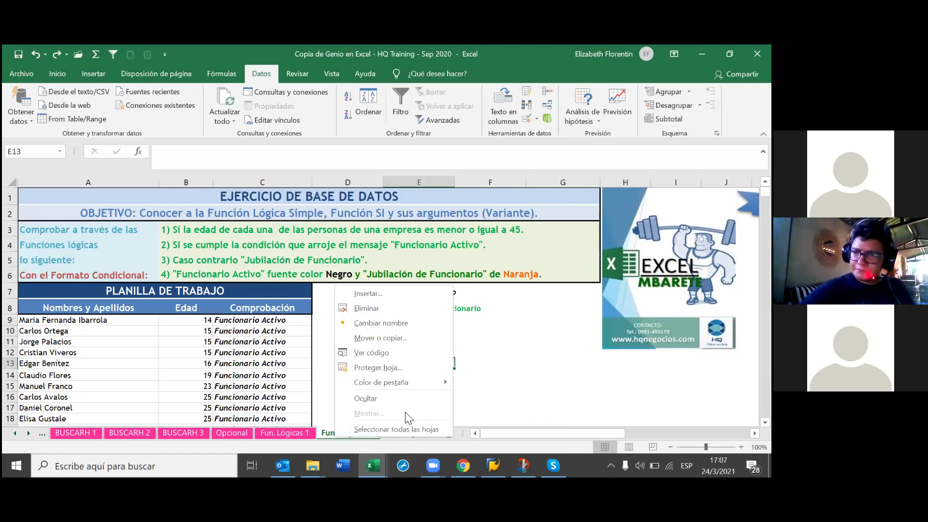
mouse_move(381, 382)
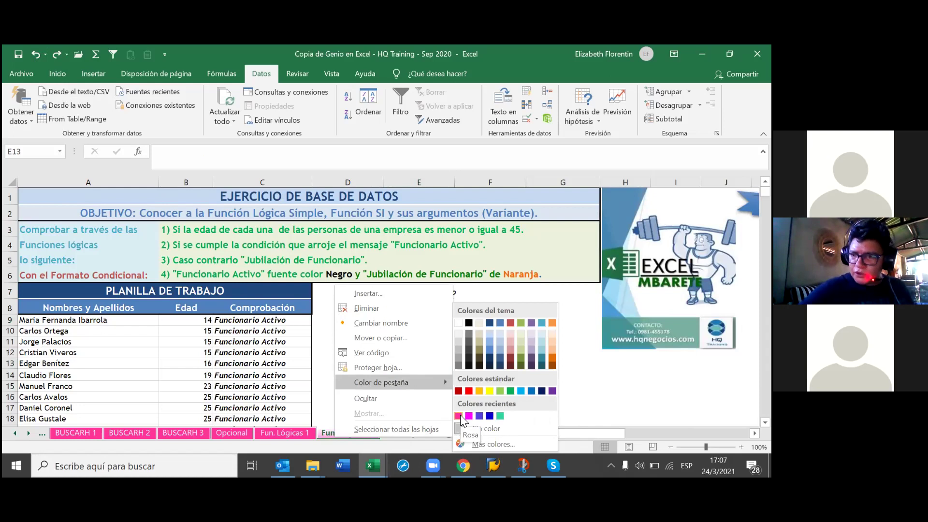
left_click(459, 415)
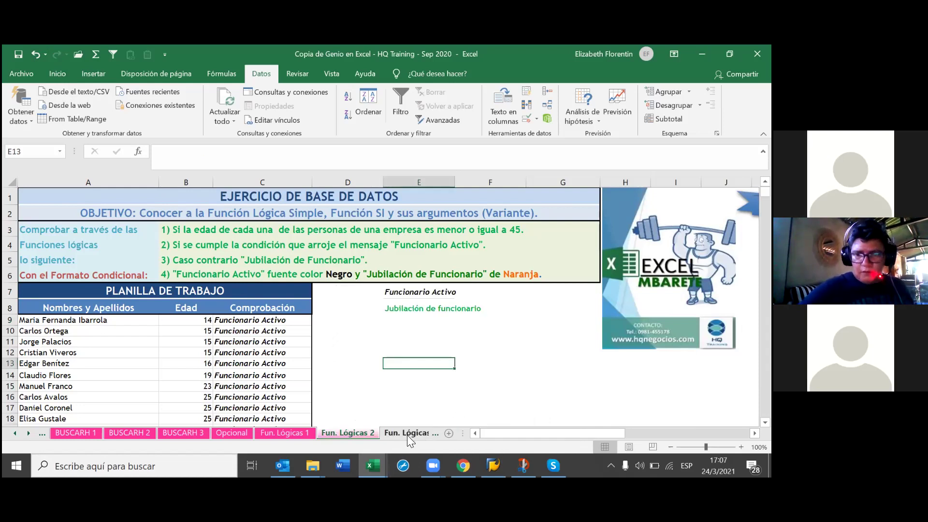
left_click(407, 433)
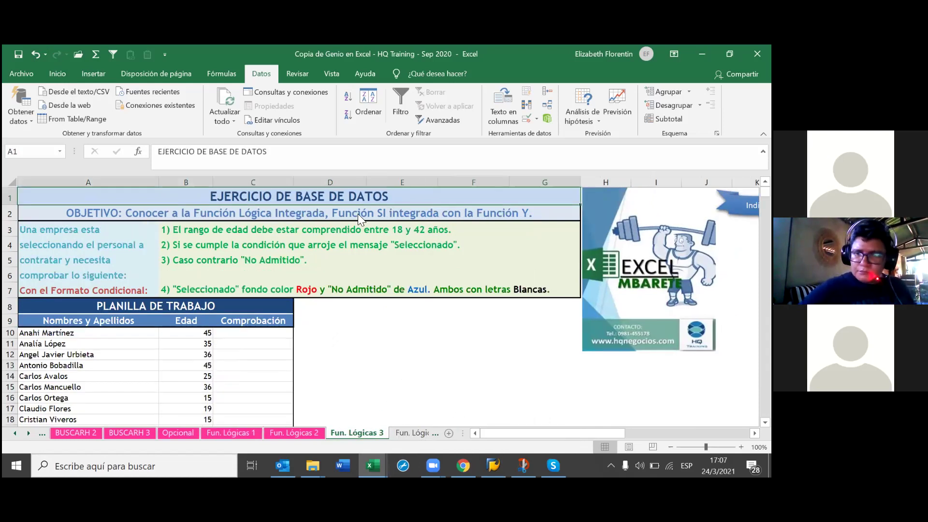